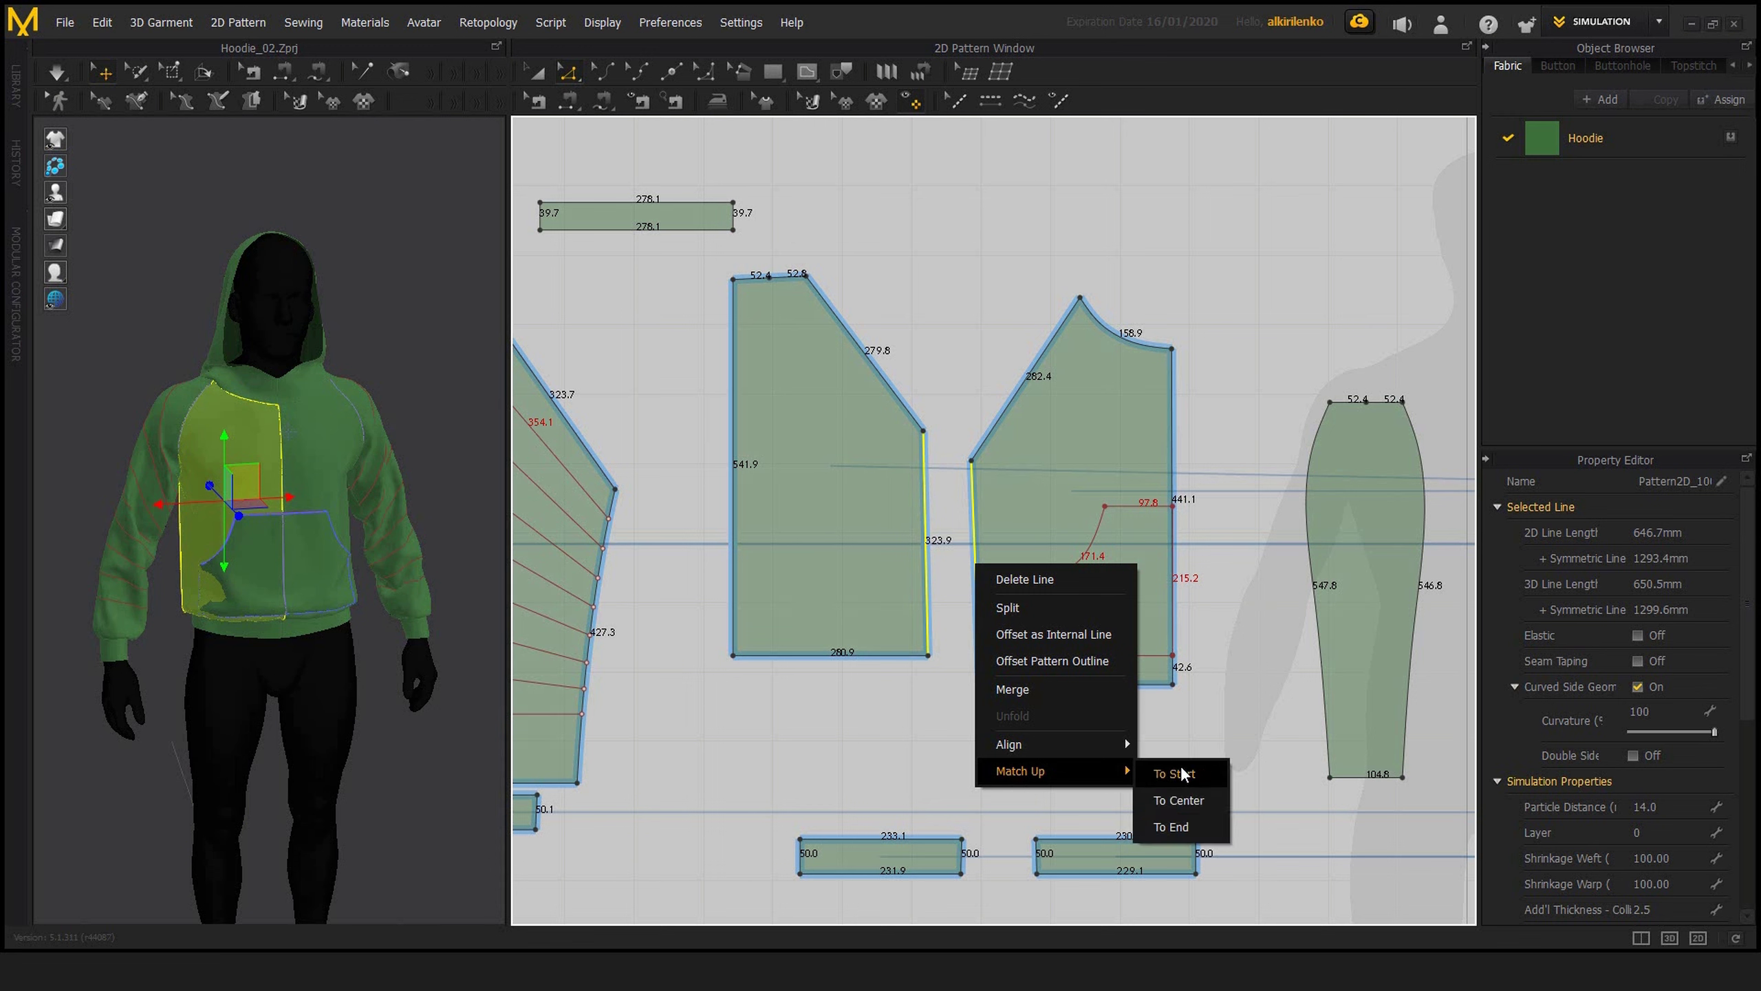
- Match up the side edges of the back and front body panels with the To Start option
left_click(1178, 827)
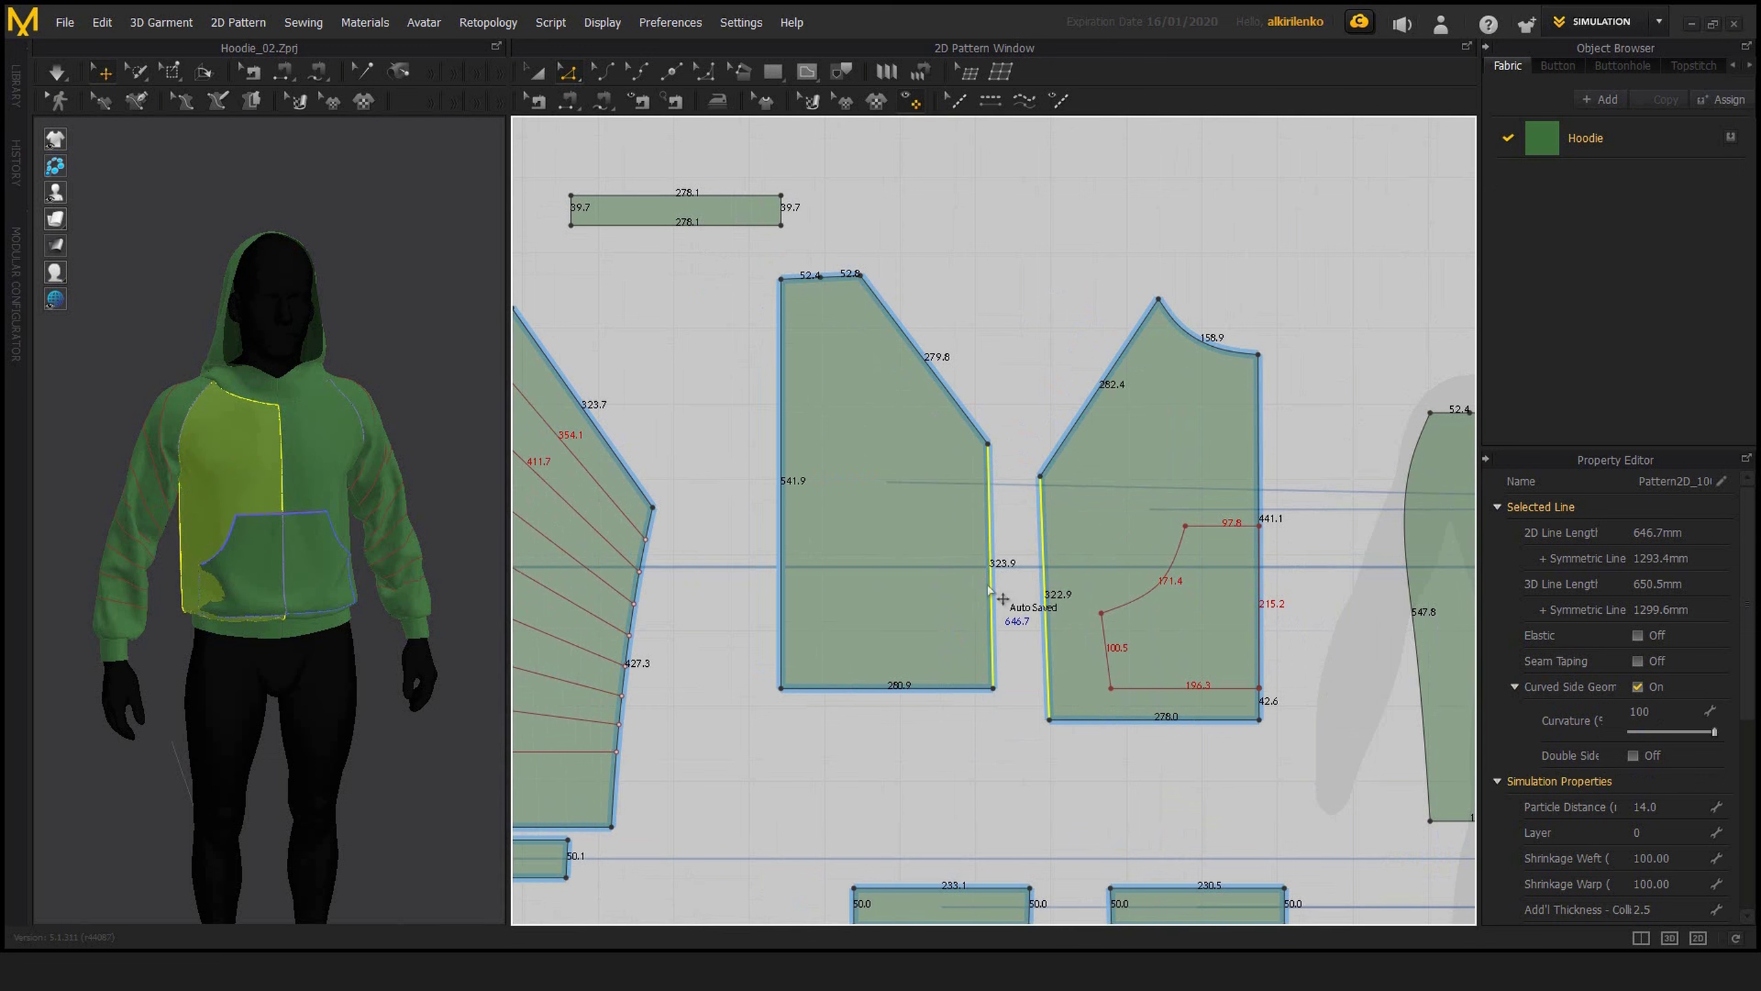
middle_click_drag(973, 580, 956, 585)
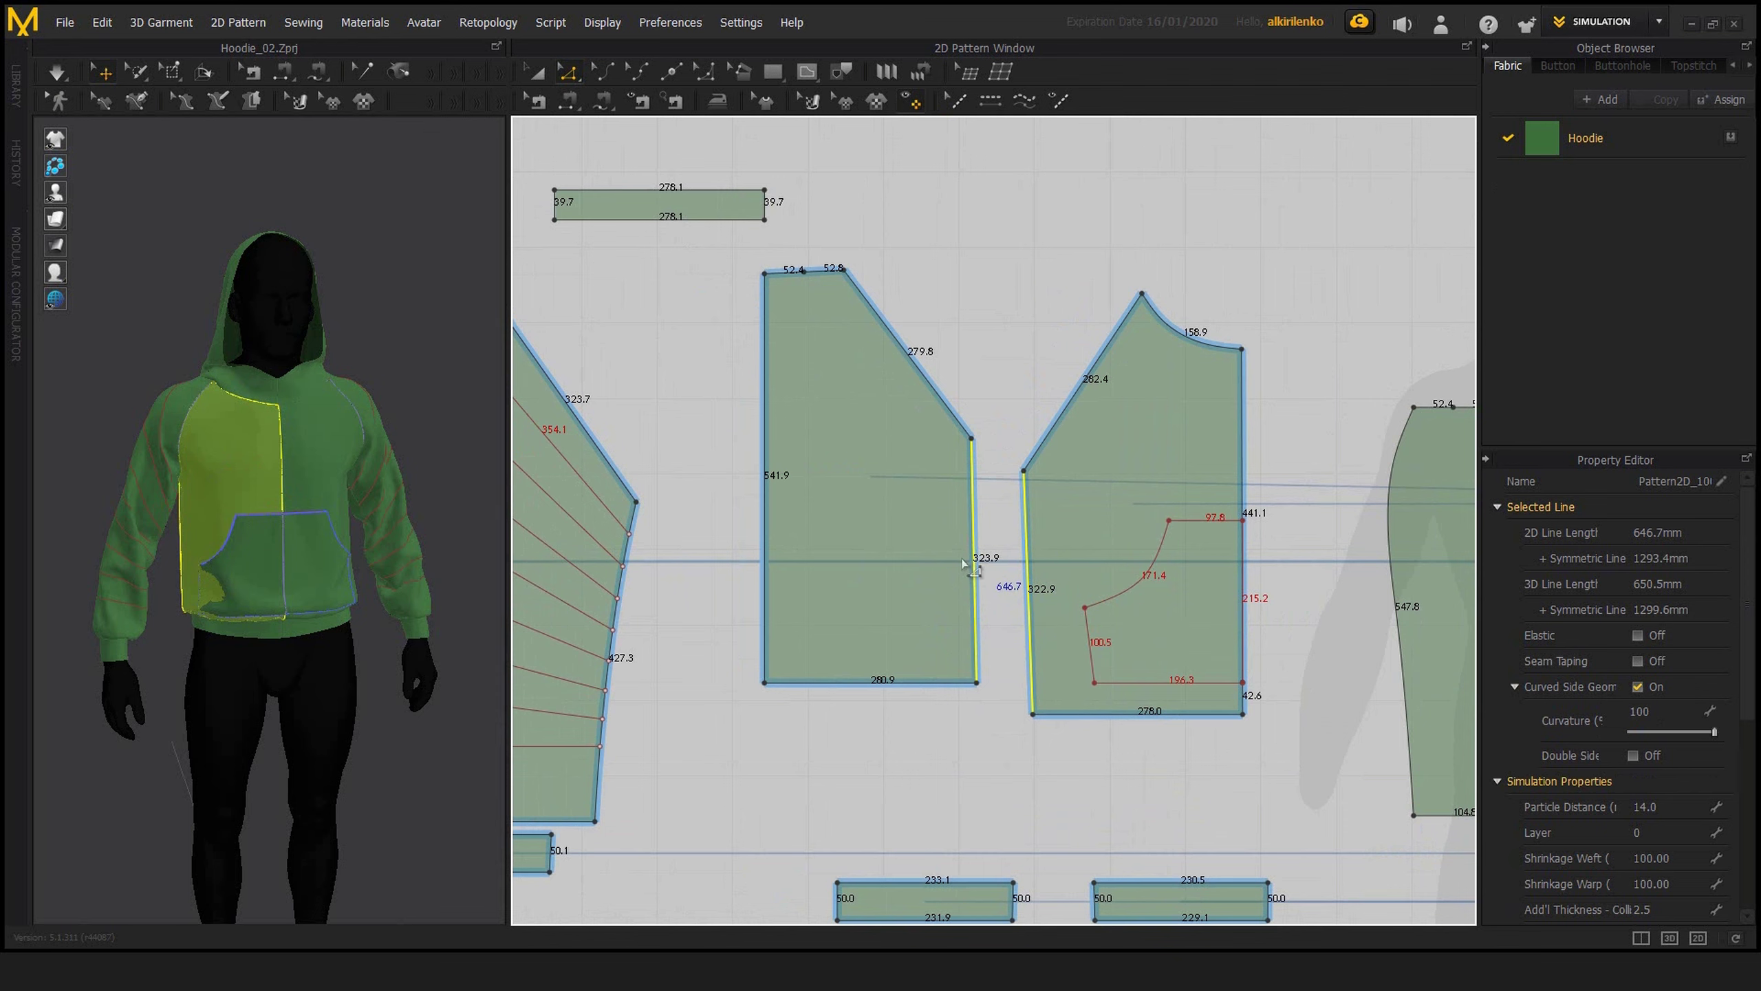
right_click_drag(1040, 611, 1046, 594)
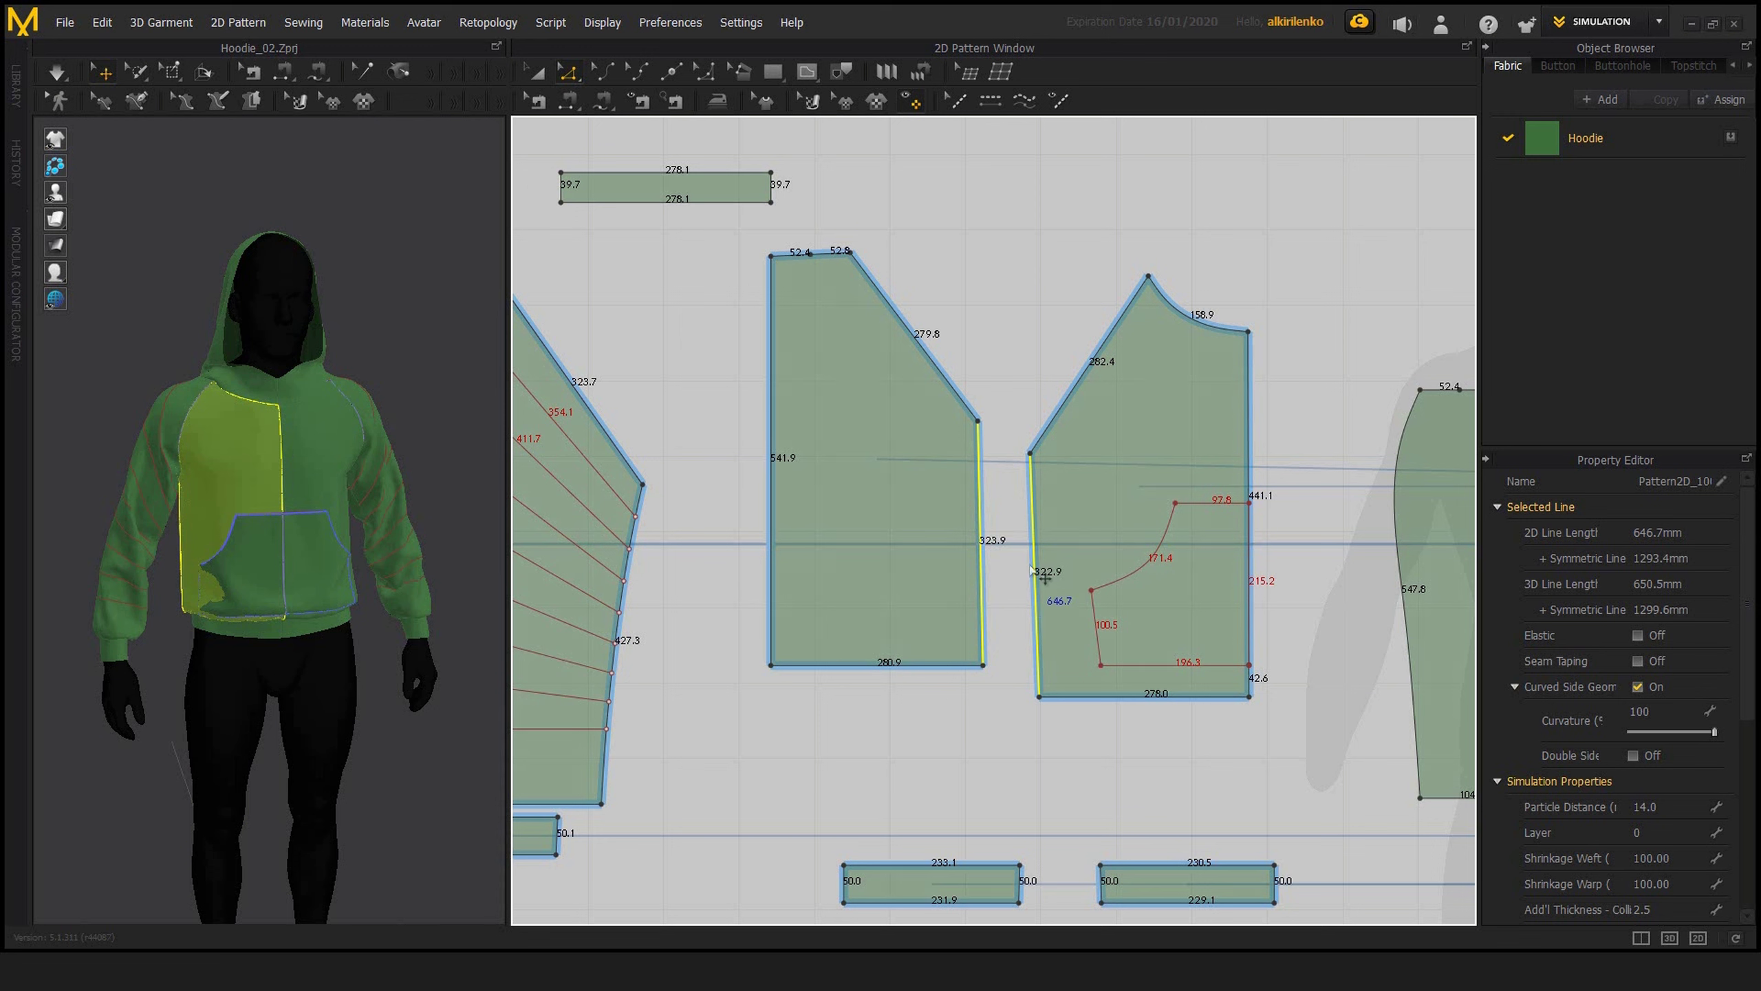
right_click(1036, 569)
mouse_move(1092, 771)
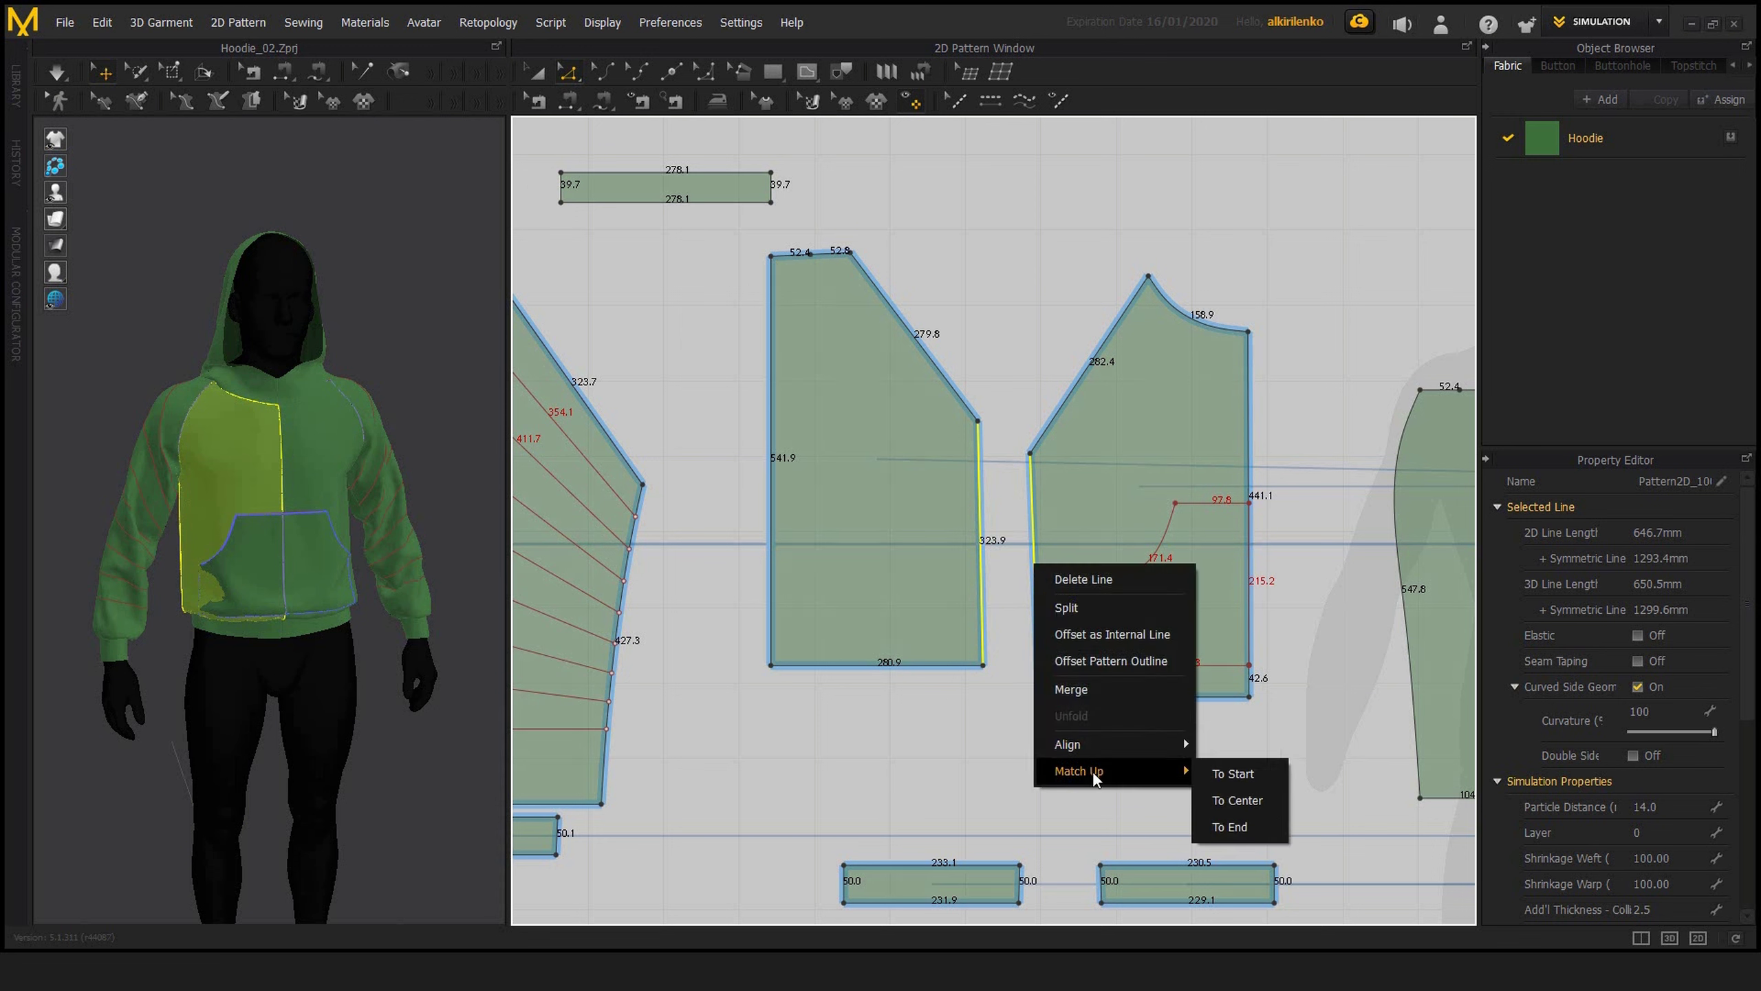
left_click(1234, 775)
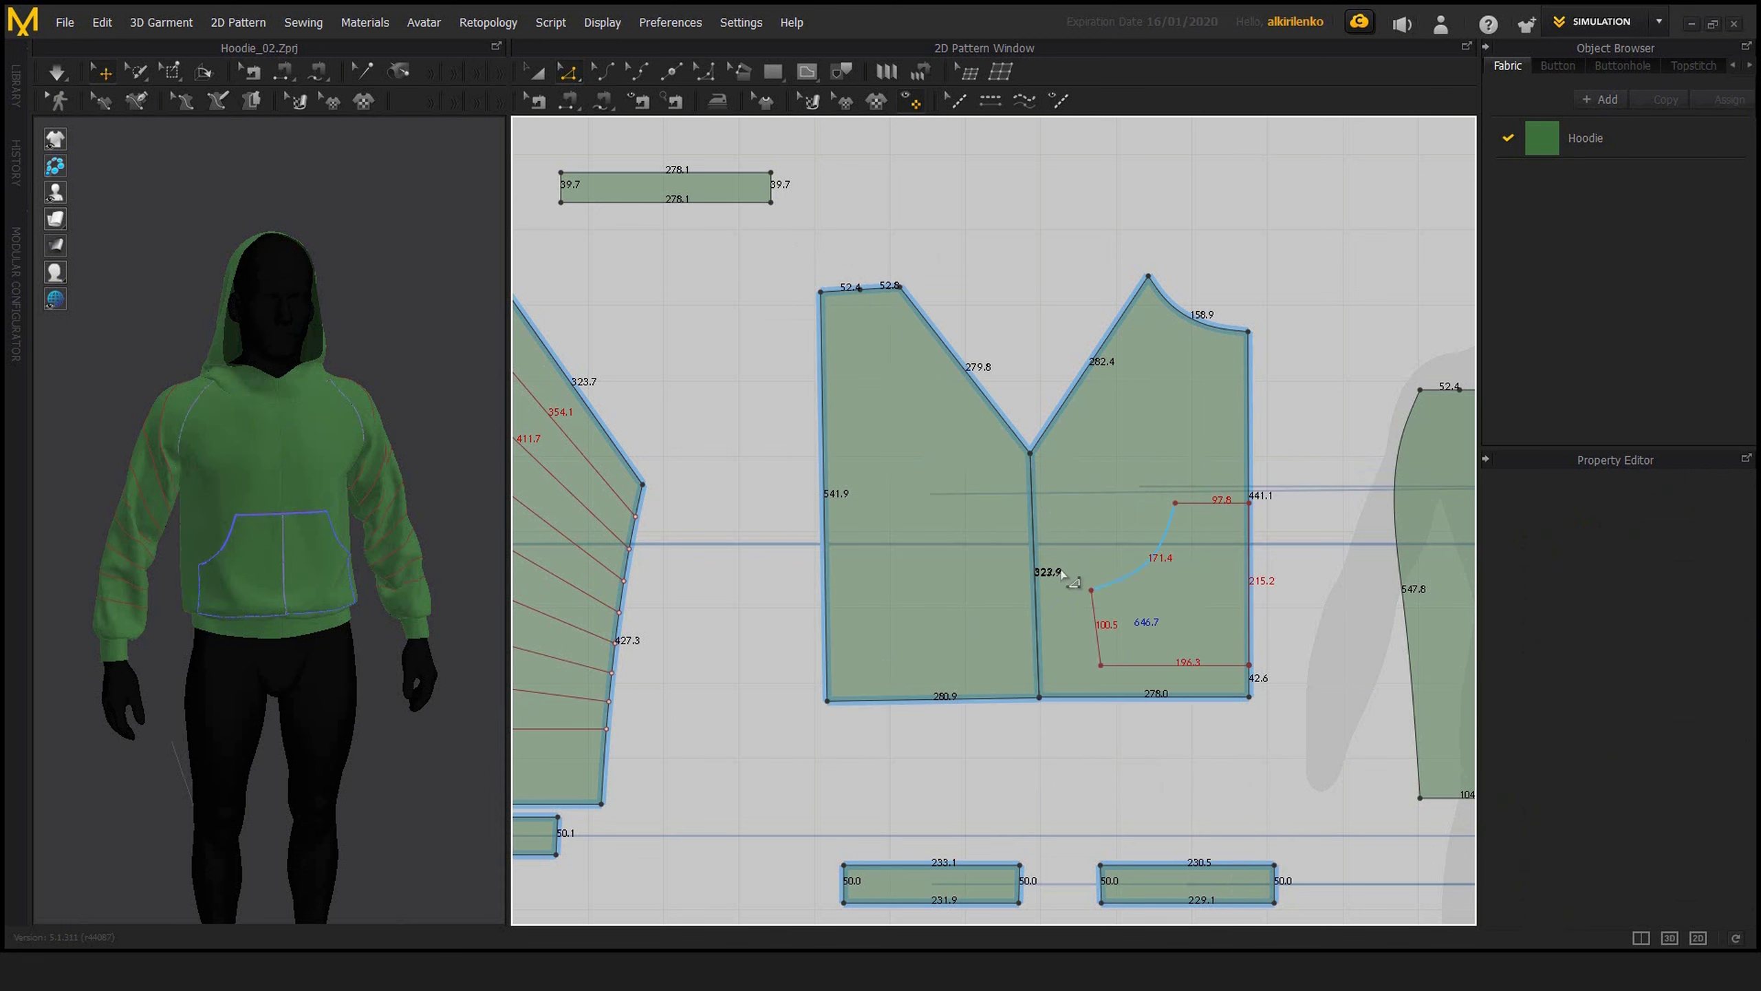
- Undo the match-up of the back and front panels' side edges
right_click_drag(1060, 575, 1043, 589)
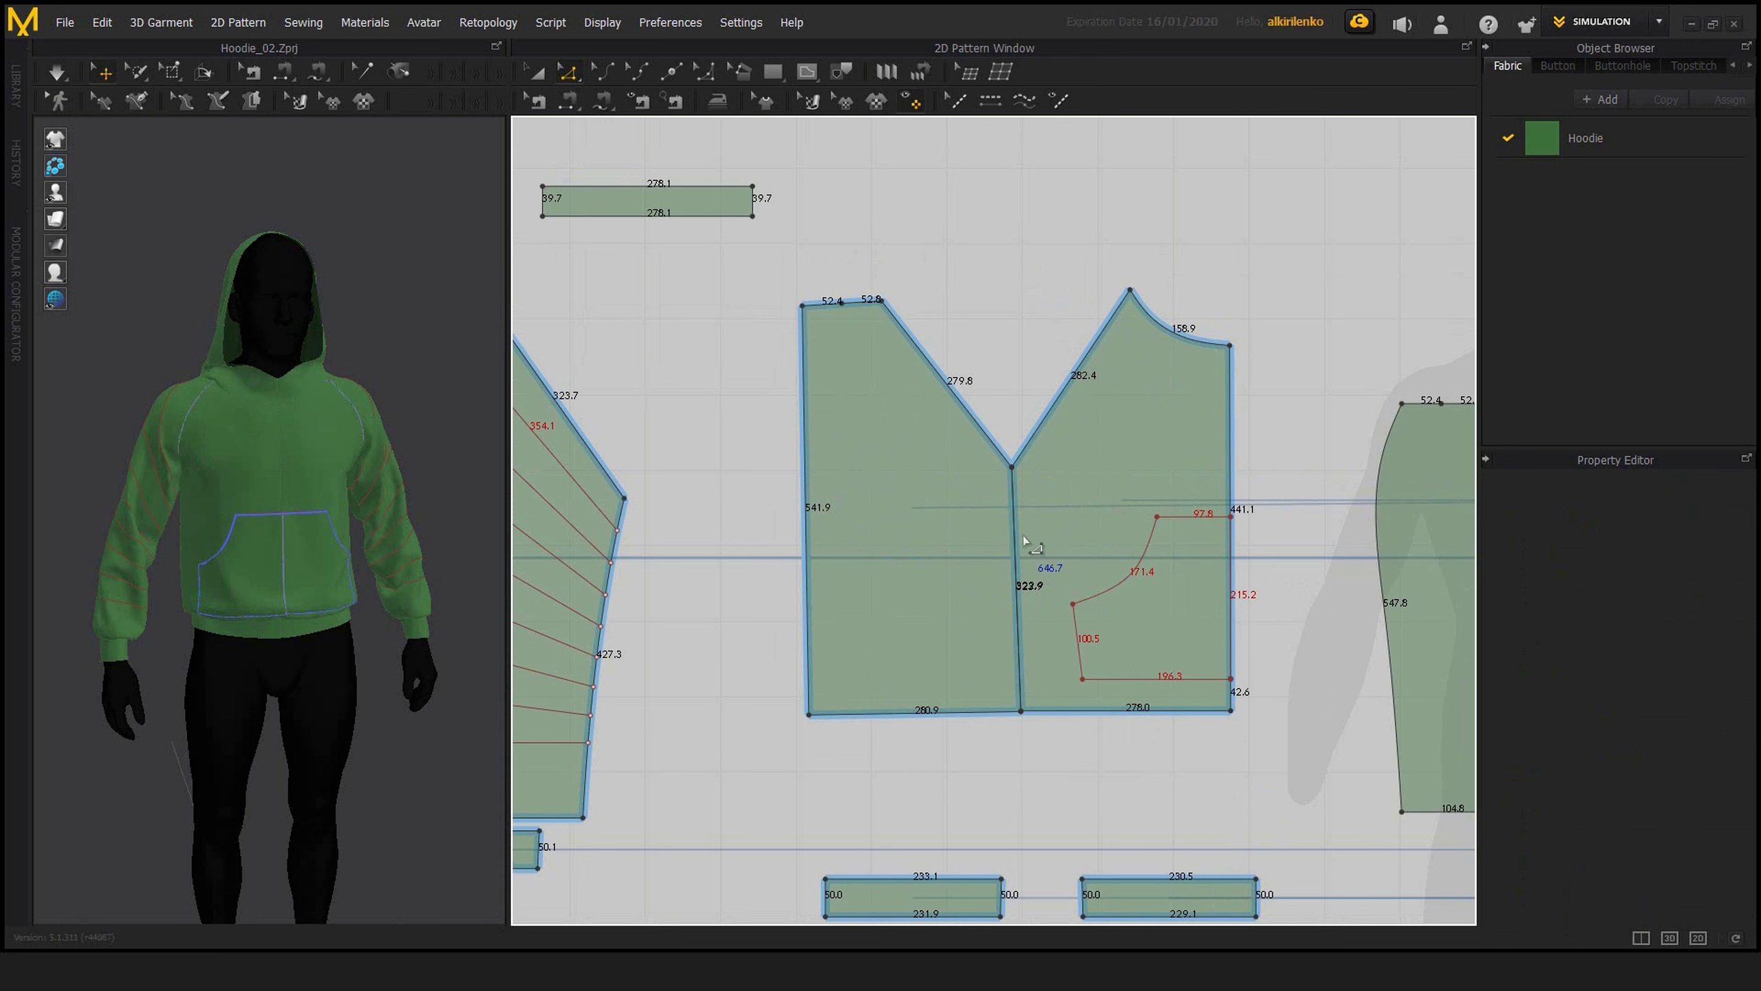
scroll(998, 520, "up", 2)
middle_click_drag(1008, 709, 1000, 686)
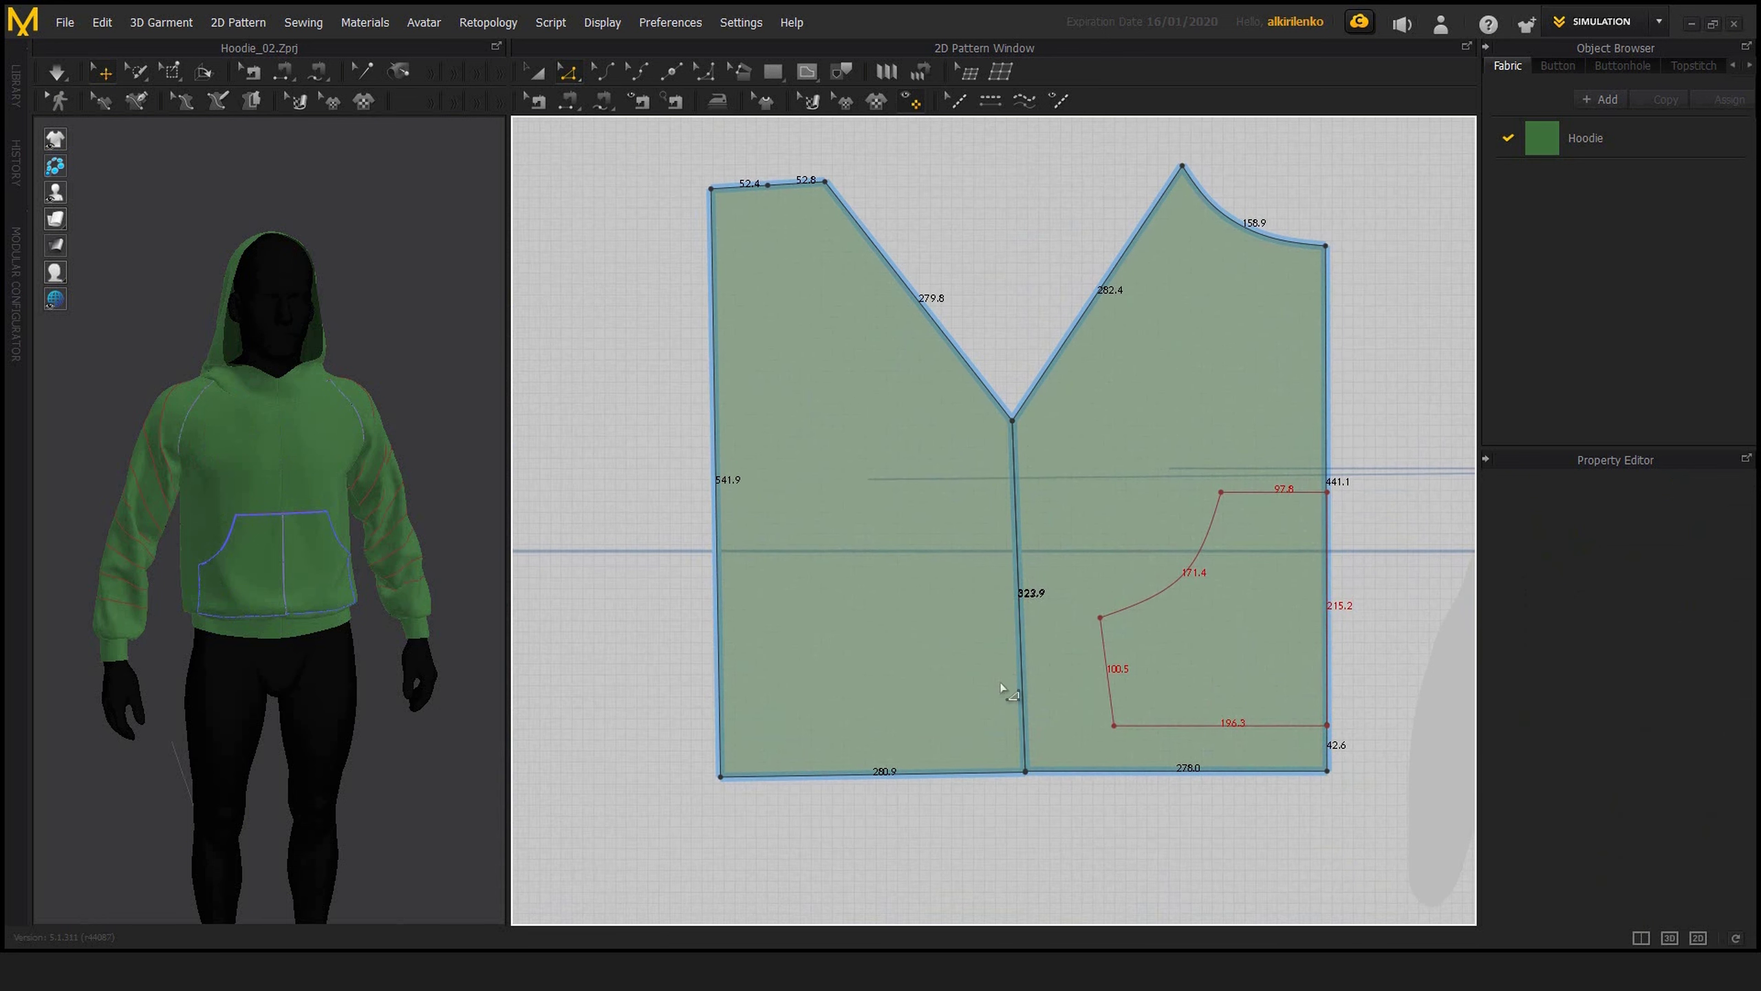
scroll(985, 435, "down", 2)
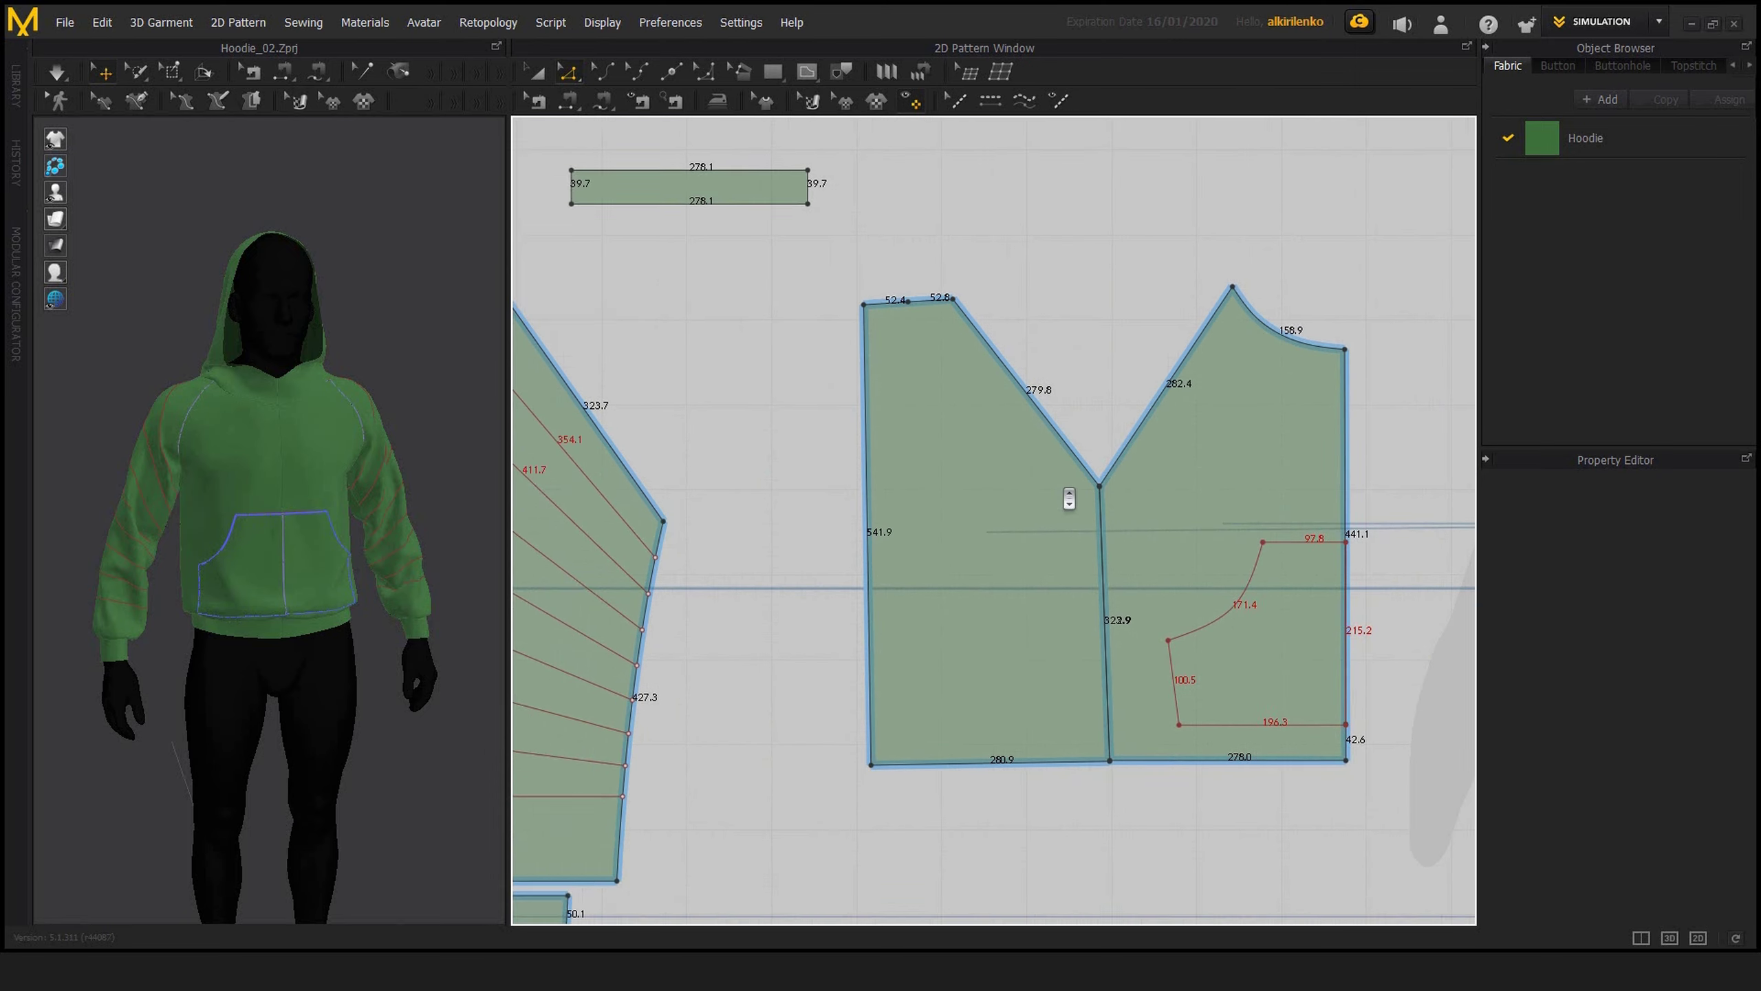
middle_click_drag(1042, 591, 972, 593)
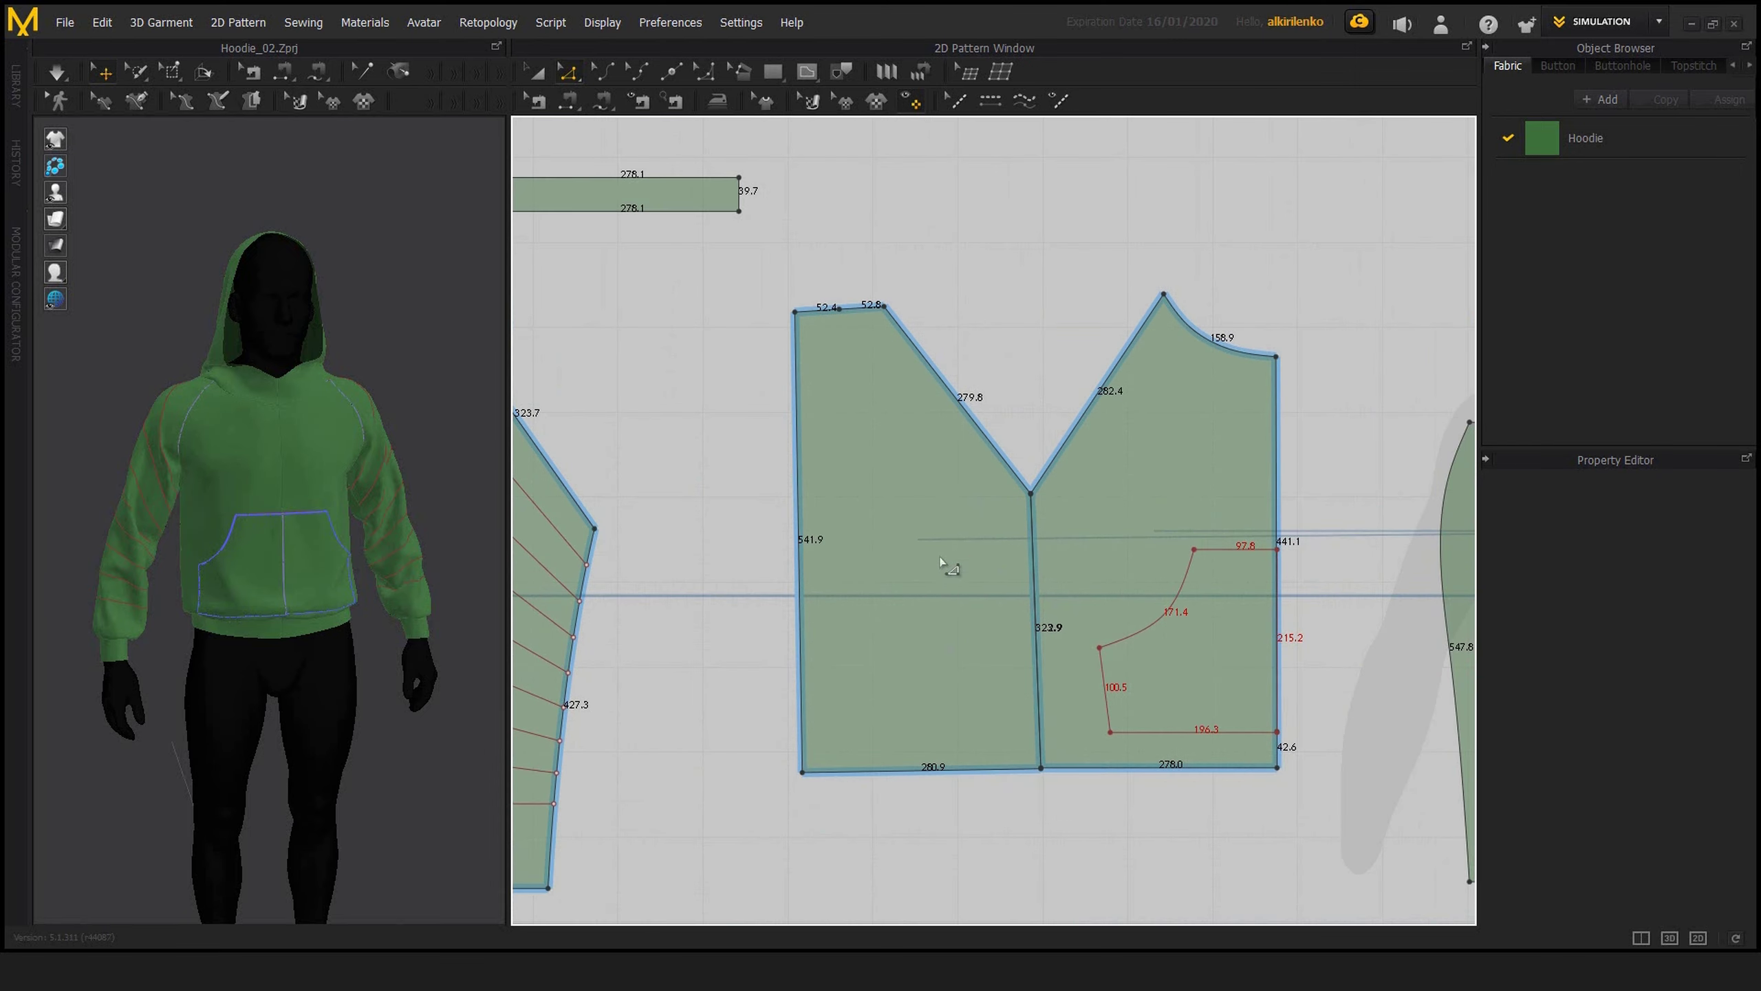
middle_click_drag(963, 590, 990, 602)
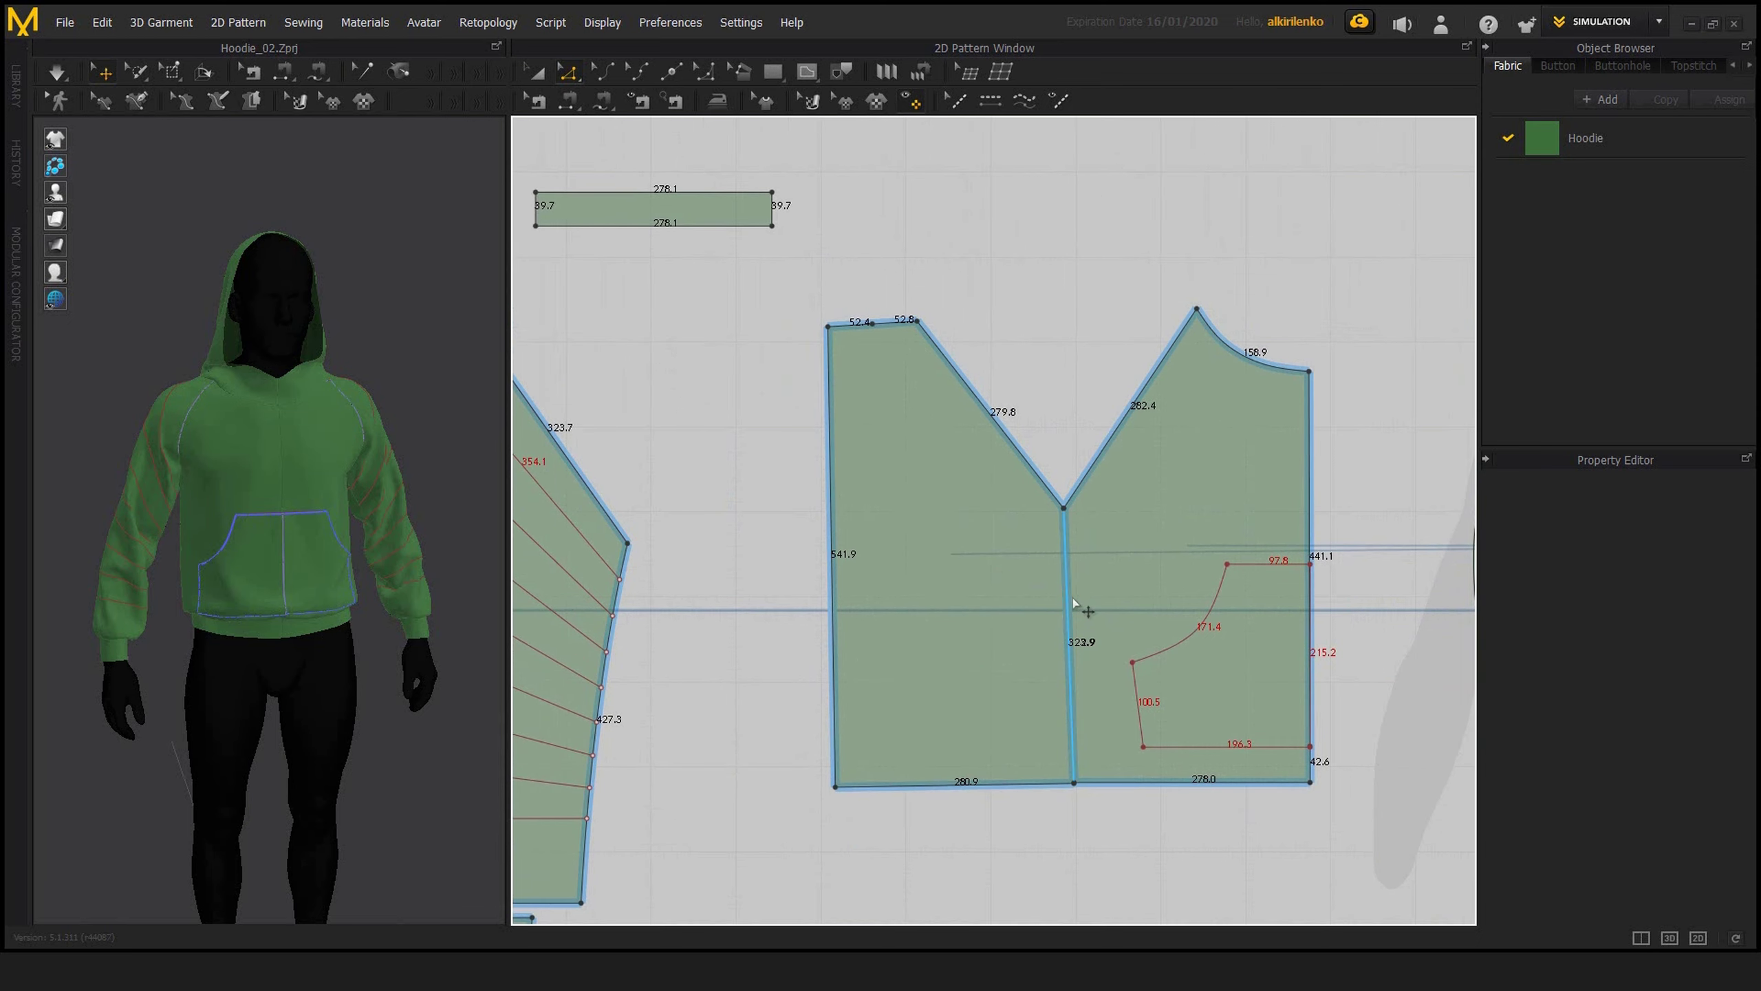
key("ctrl+z")
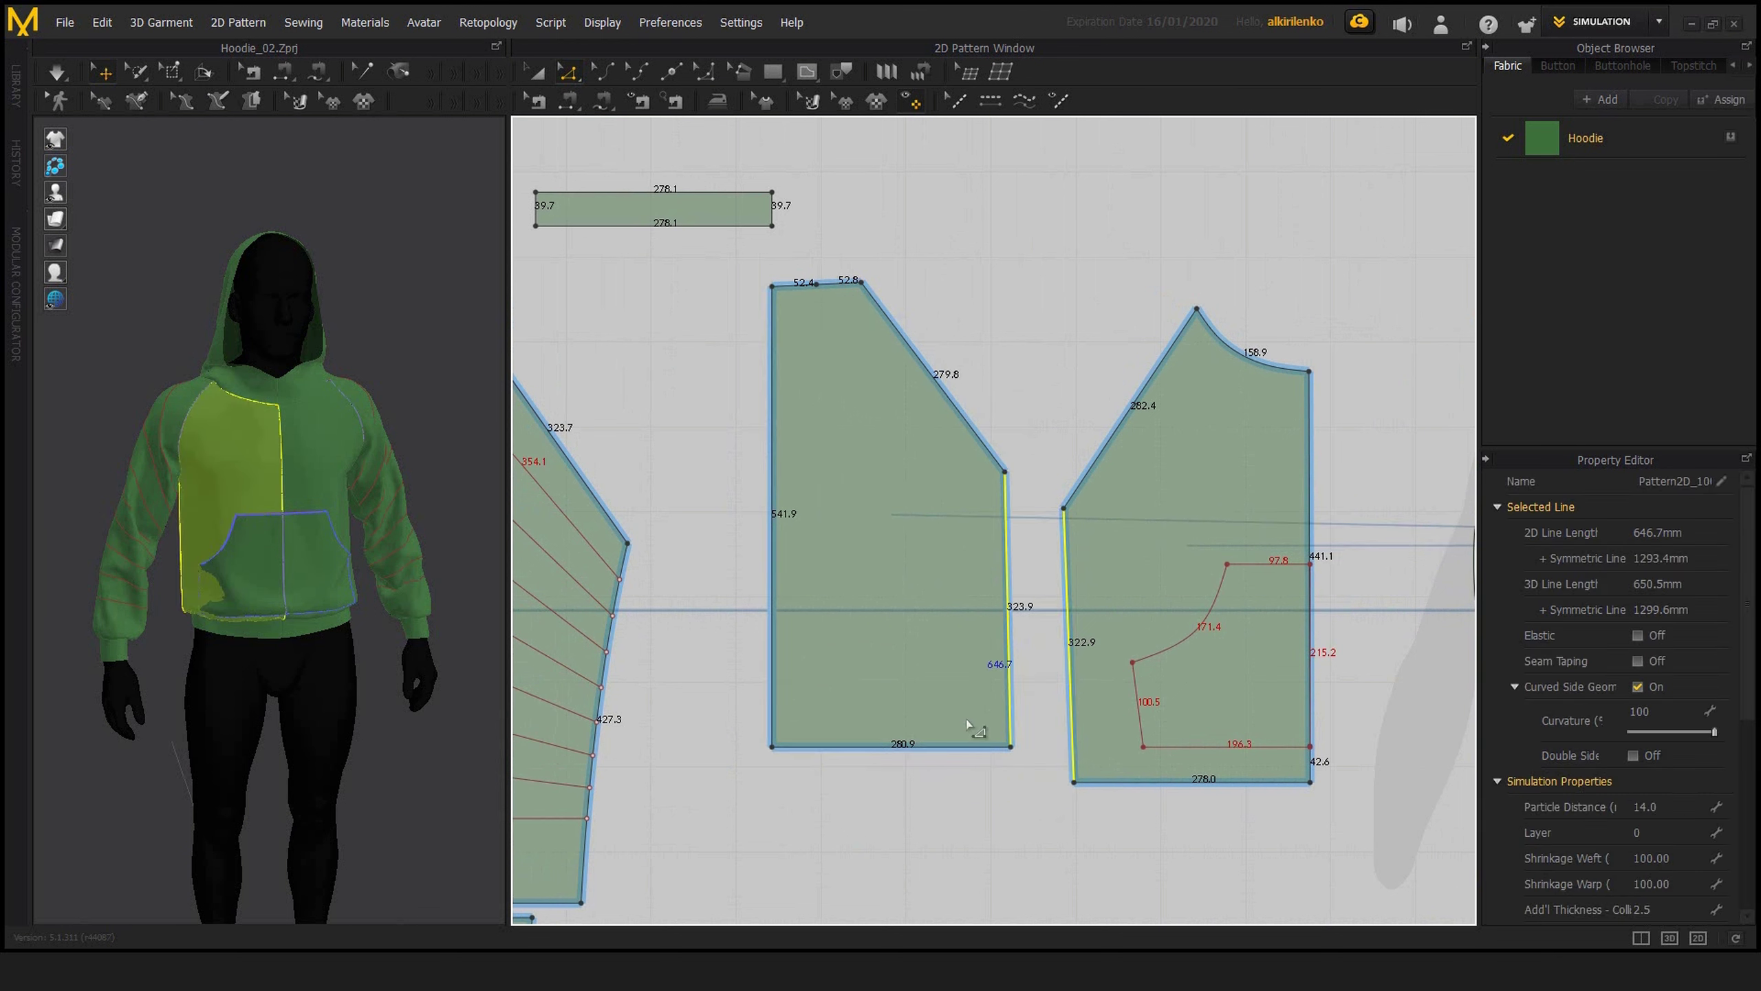
- Shorten the back panel by moving its hem edge up until its side edge is about 231 mm long
left_click(919, 797)
mouse_move(939, 746)
left_mouse_down()
mouse_move(947, 683)
mouse_move(957, 772)
left_mouse_up()
left_click(976, 746)
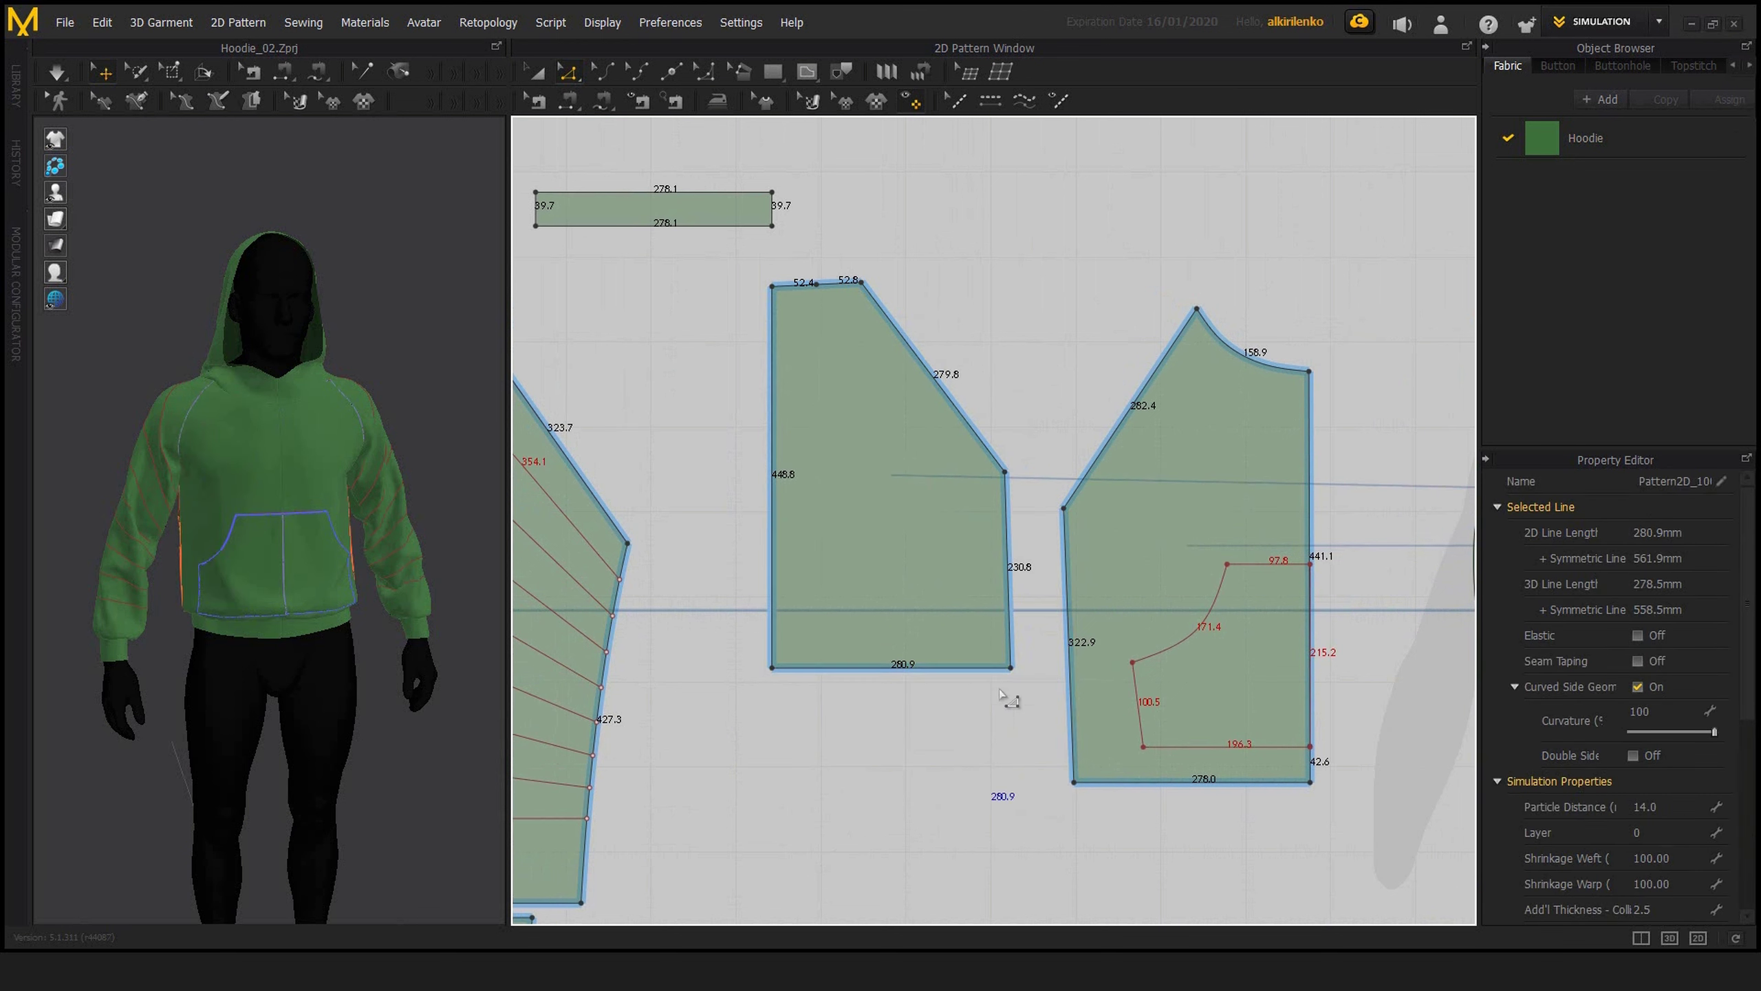
- Select the shortened back panel's side edge and the front panel's side edge, and match them up To End
left_click(1008, 628)
left_click(1070, 633, "shift")
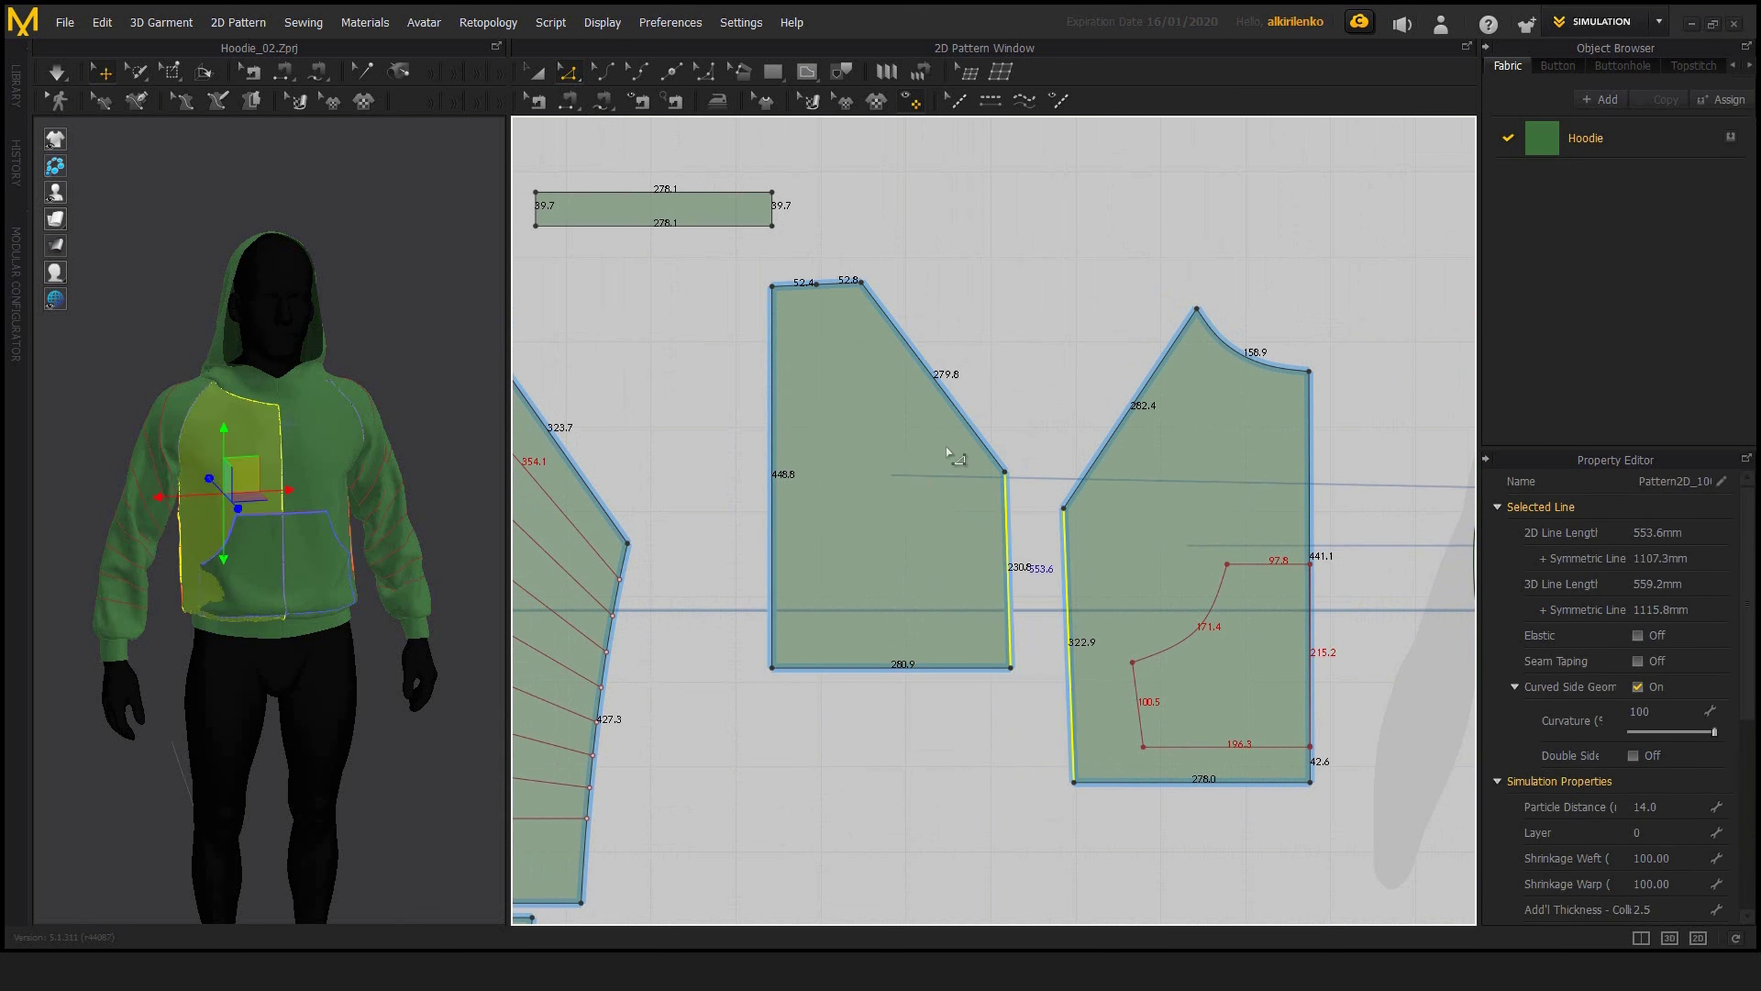
middle_click_drag(1083, 617, 1037, 596)
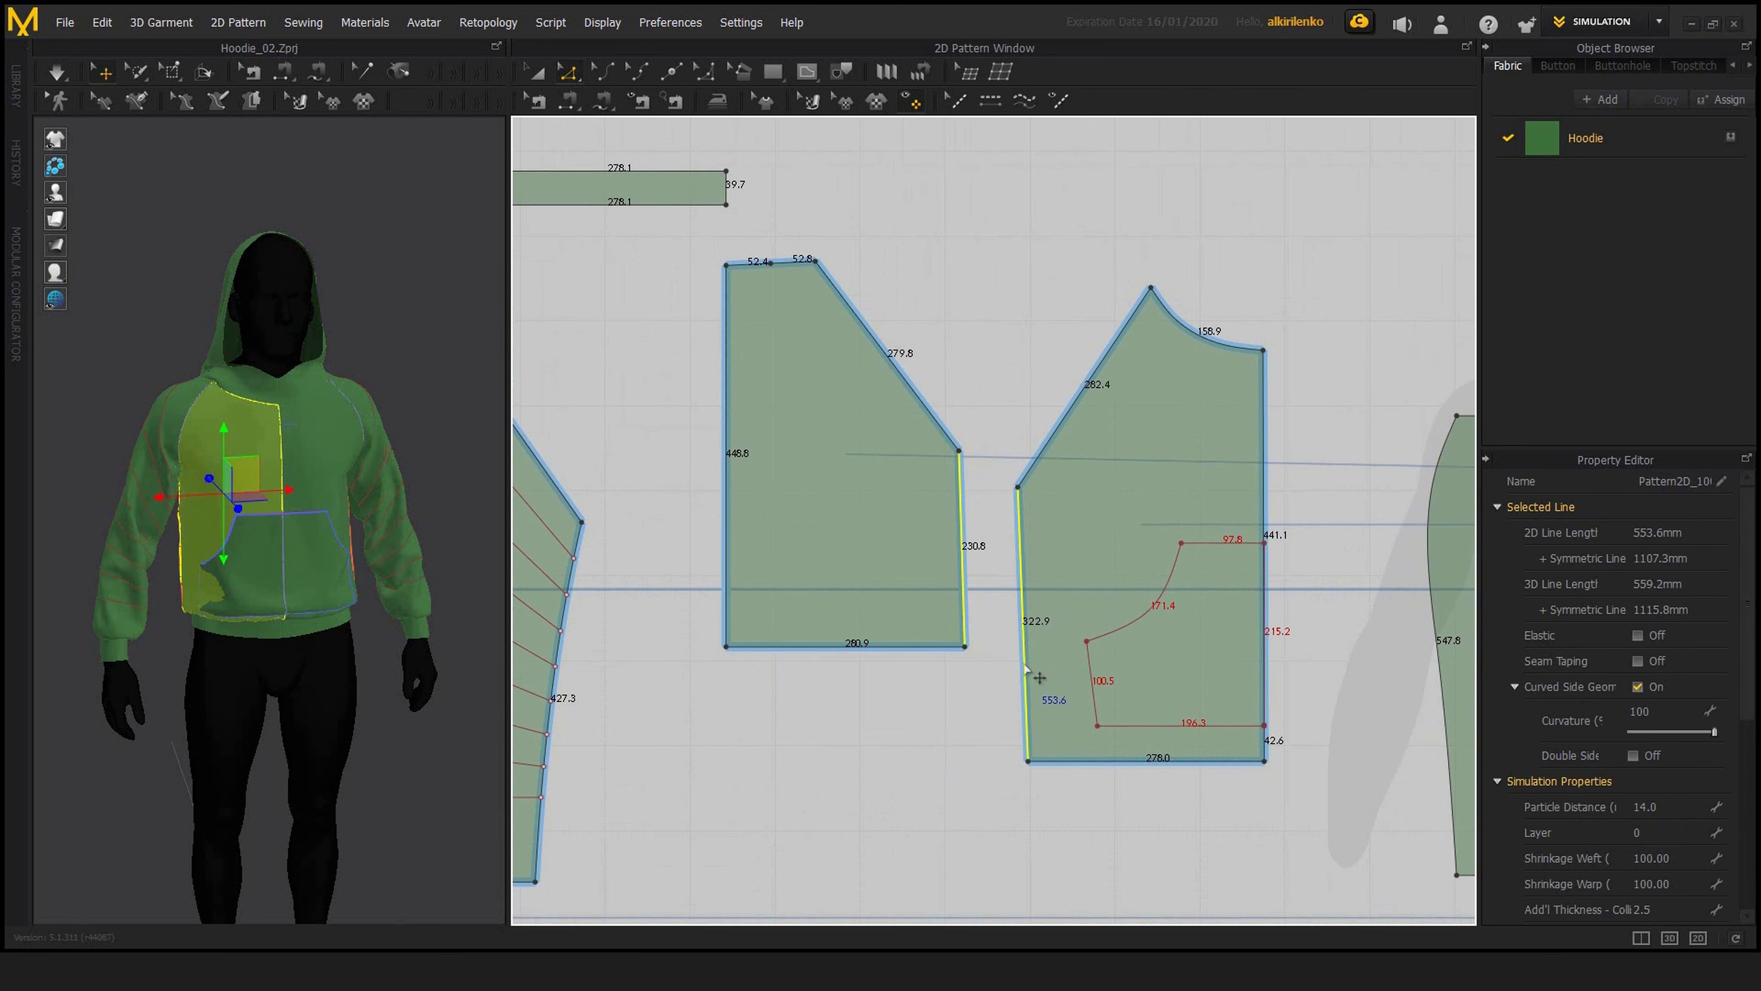
right_click(1025, 666)
mouse_move(1068, 872)
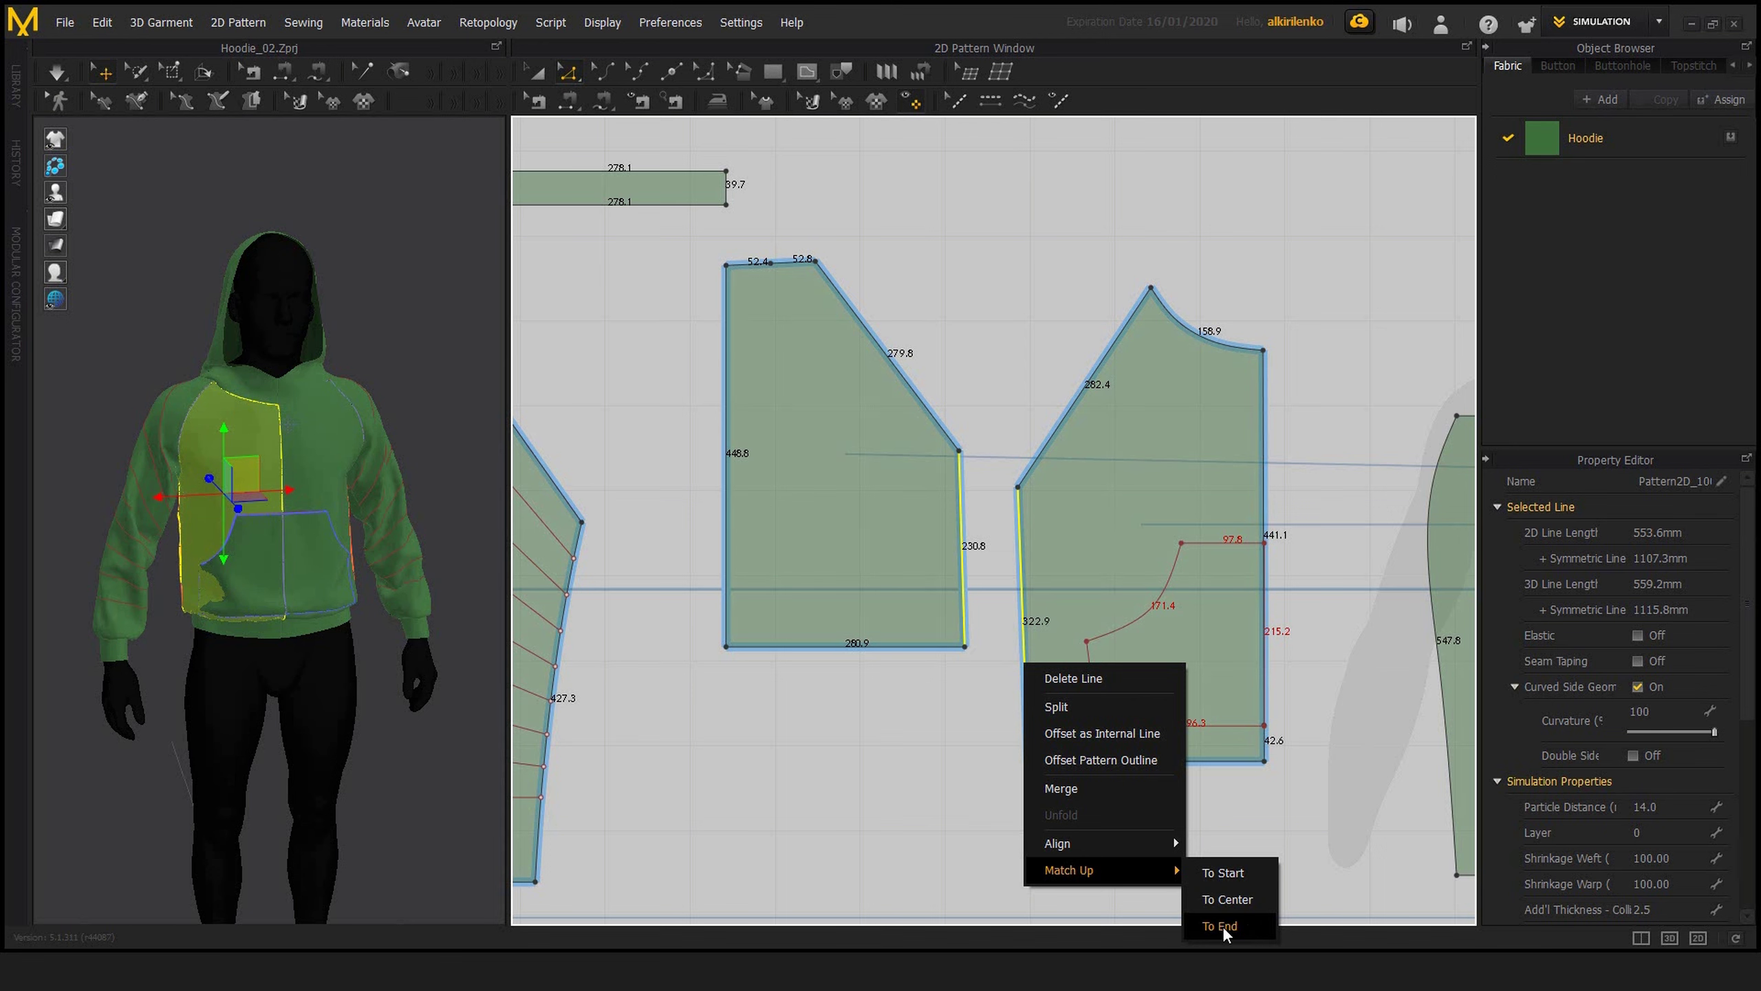
left_click(1216, 925)
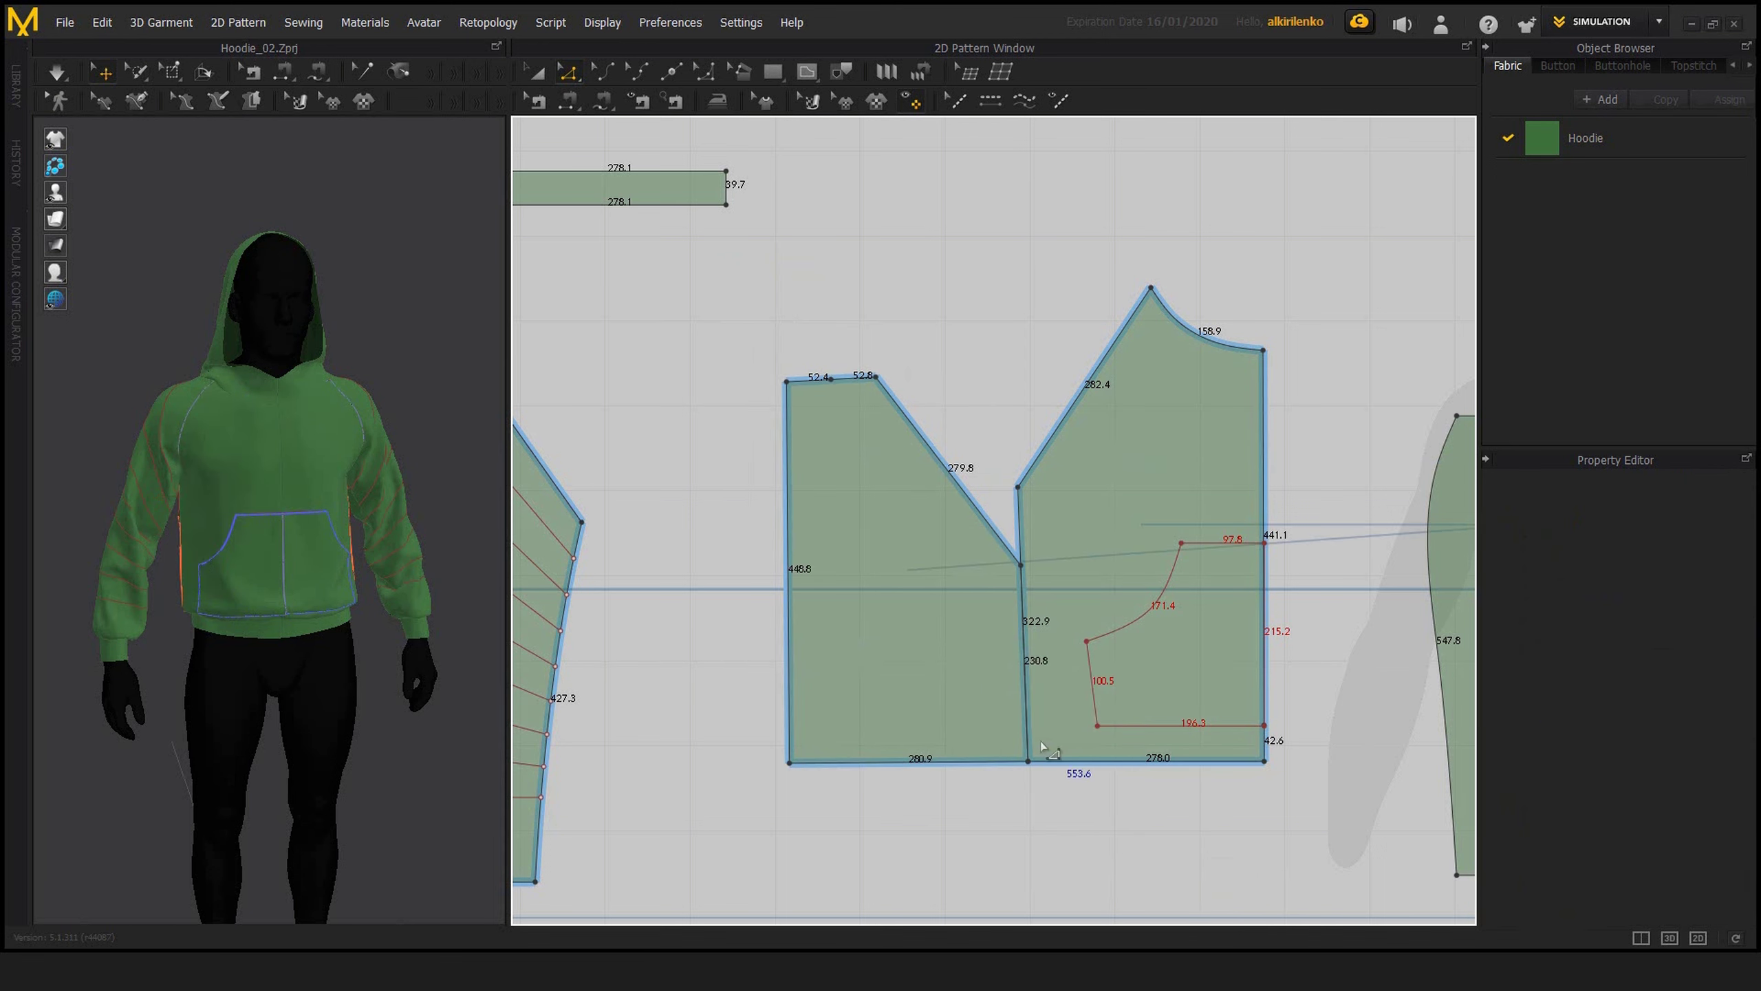
- Undo the To End match-up and match up the same two side edges To Center
scroll(922, 690, "up", 3)
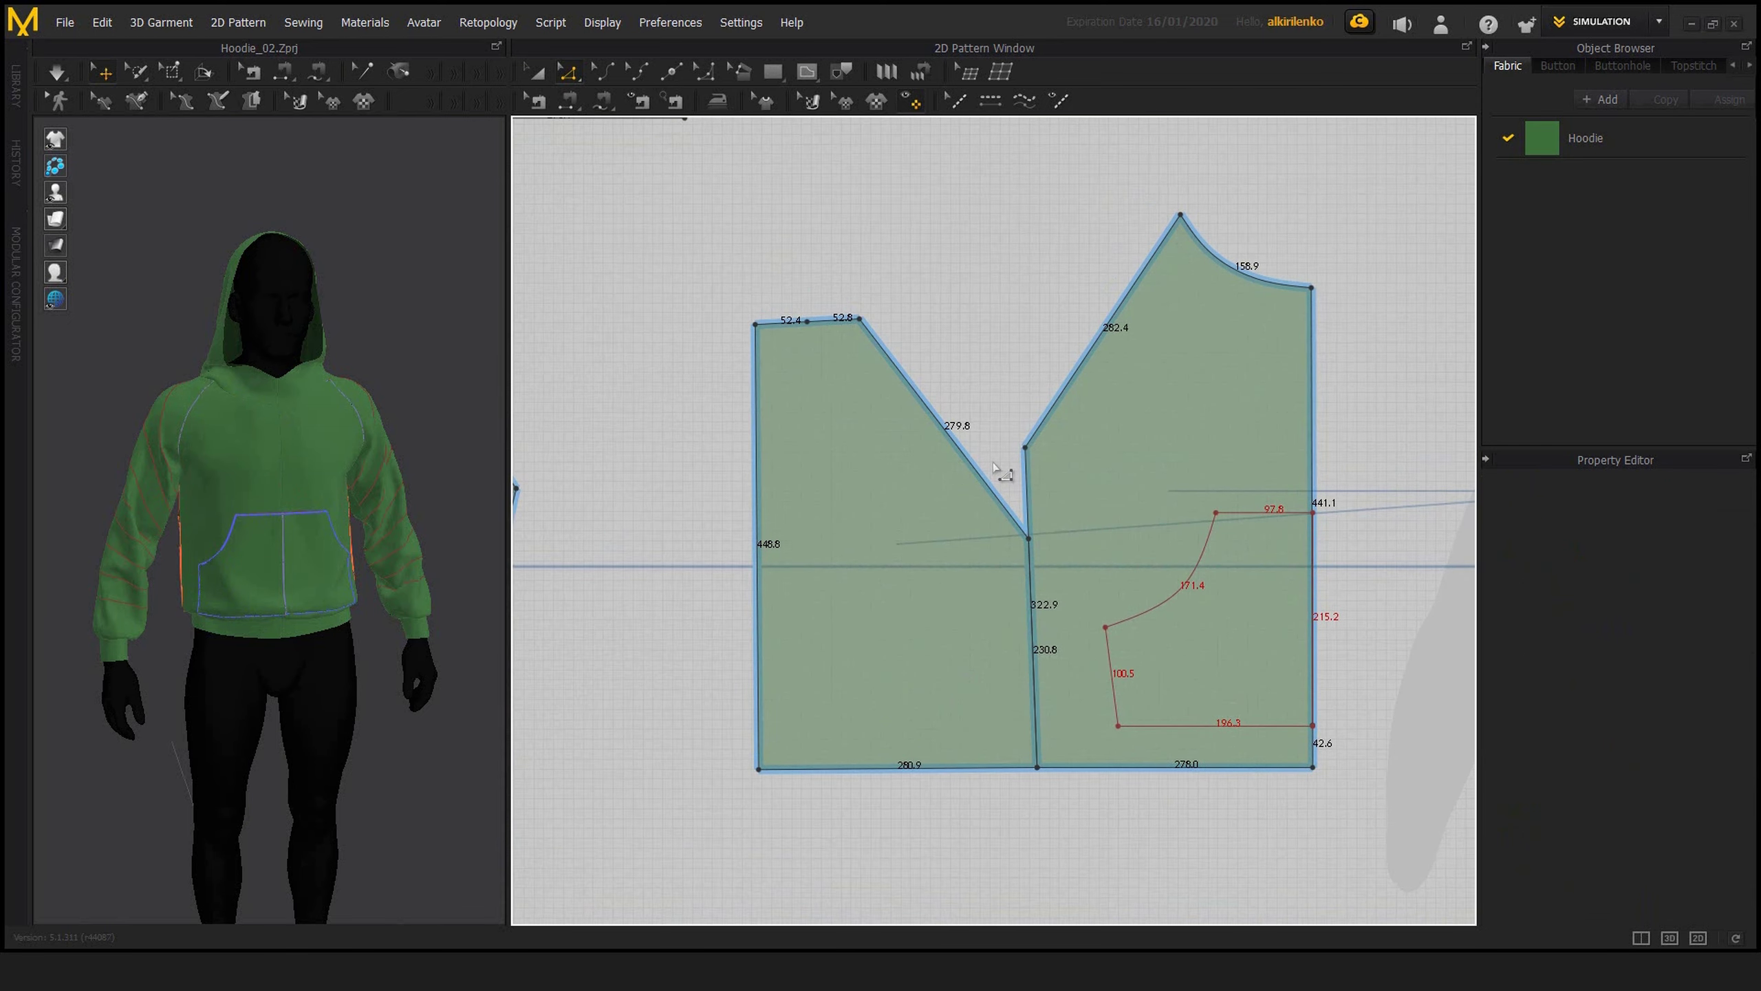
mouse_move(1003, 479)
middle_mouse_down()
mouse_move(964, 462)
mouse_move(999, 460)
middle_mouse_up()
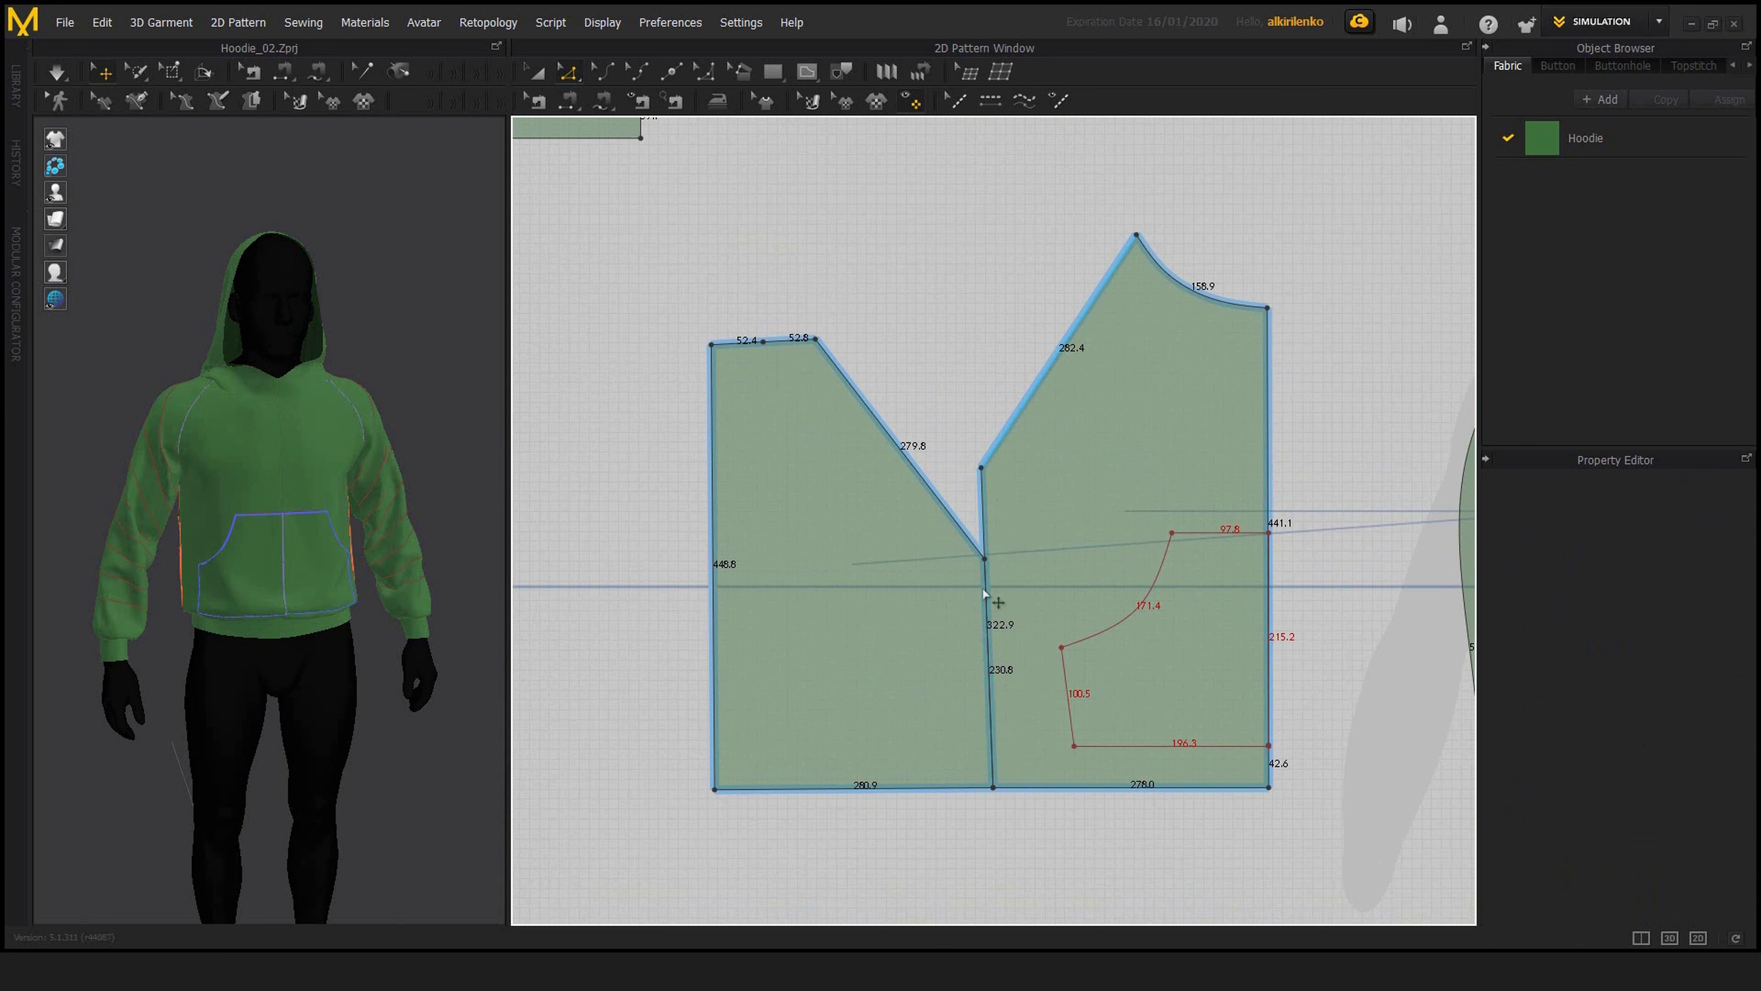
middle_click_drag(1037, 616, 1124, 644)
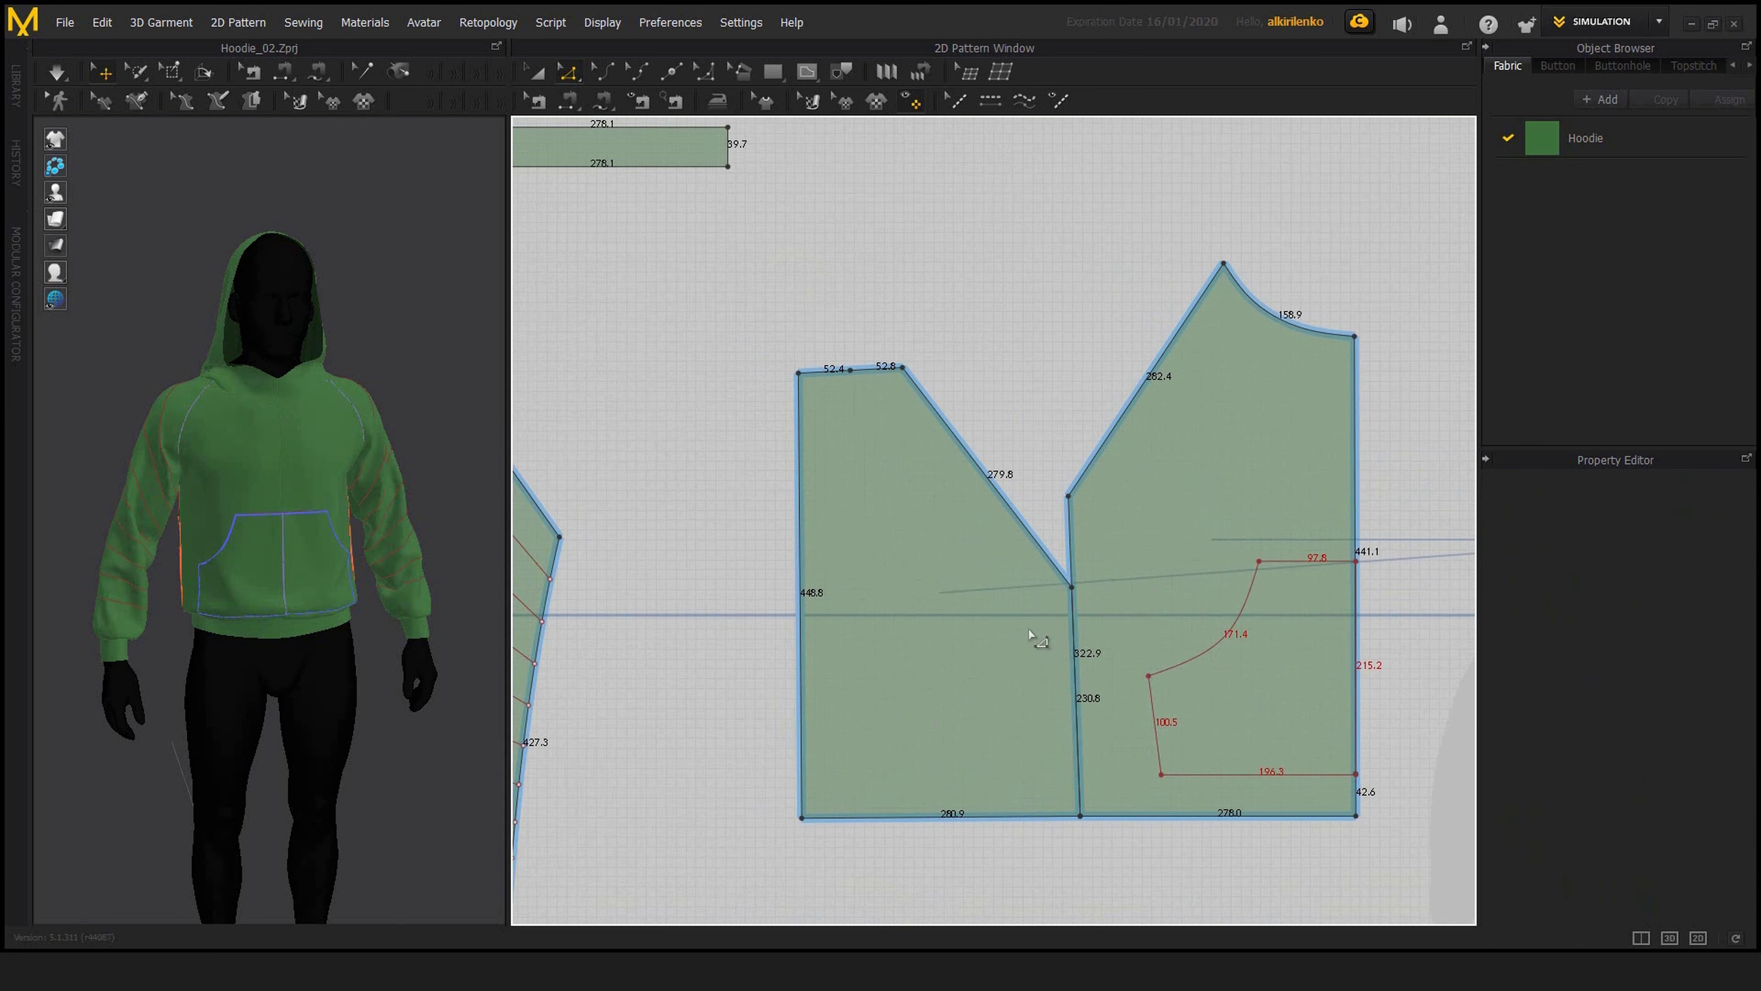
left_click_drag(1029, 630, 959, 492)
right_click(1072, 606)
mouse_move(1127, 787)
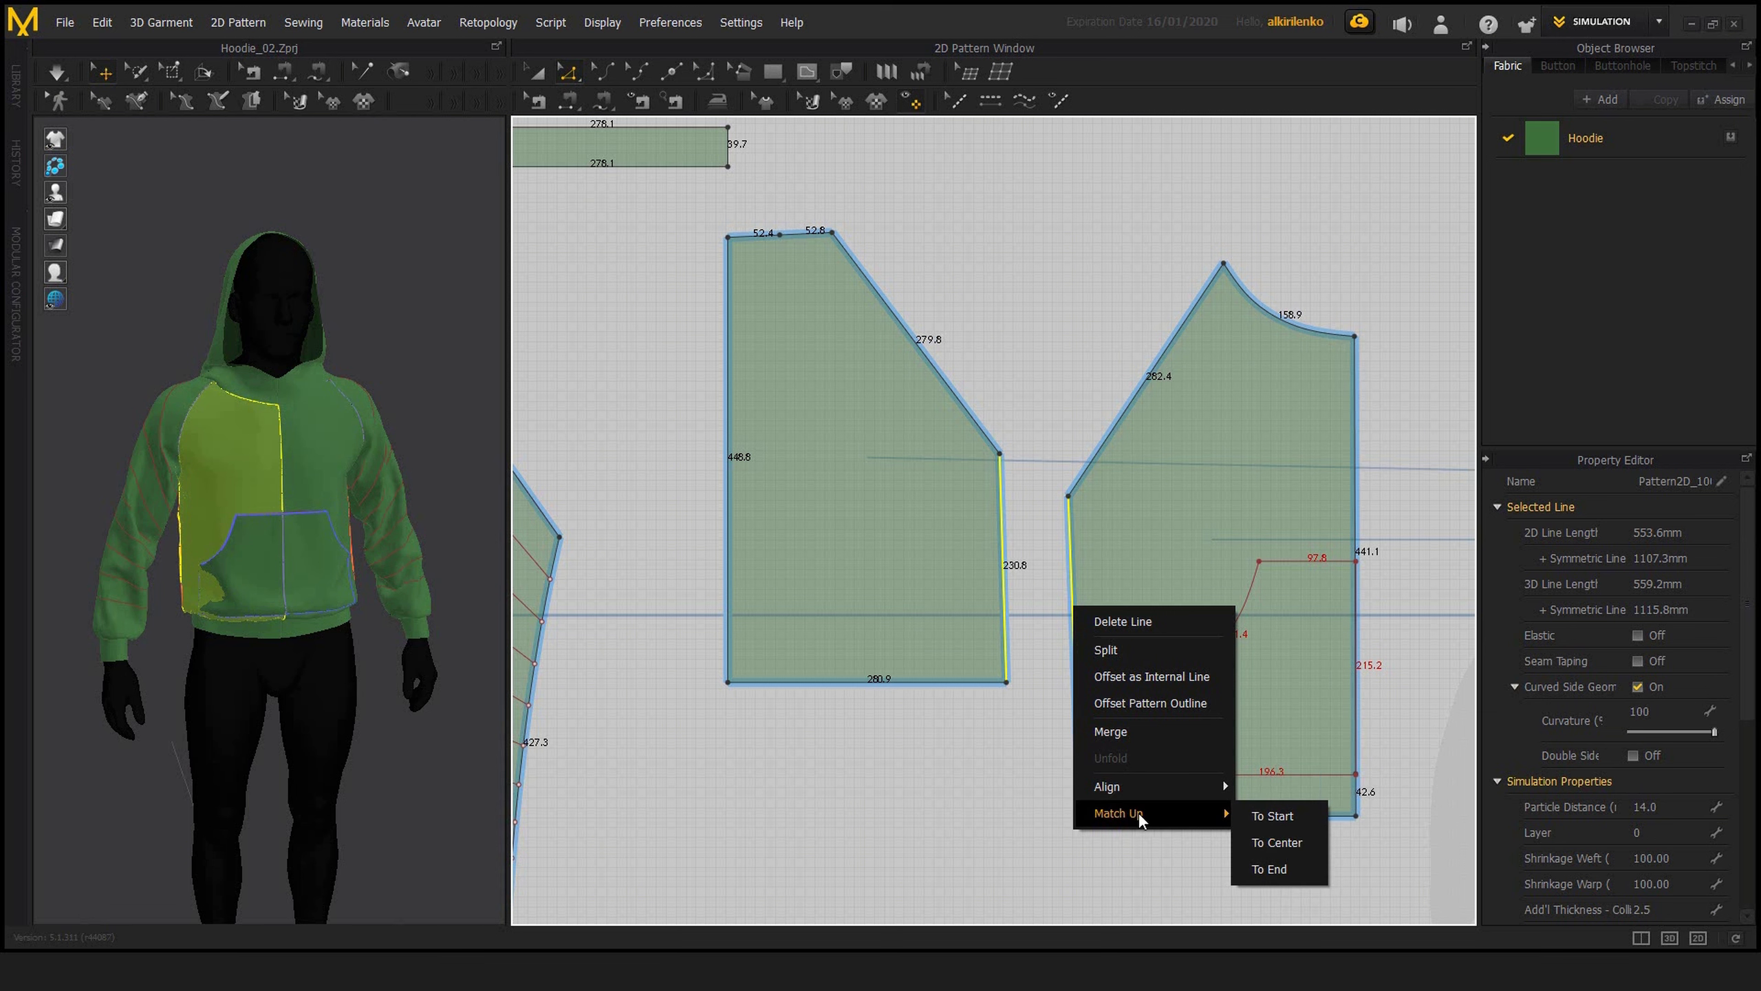
left_click(1286, 839)
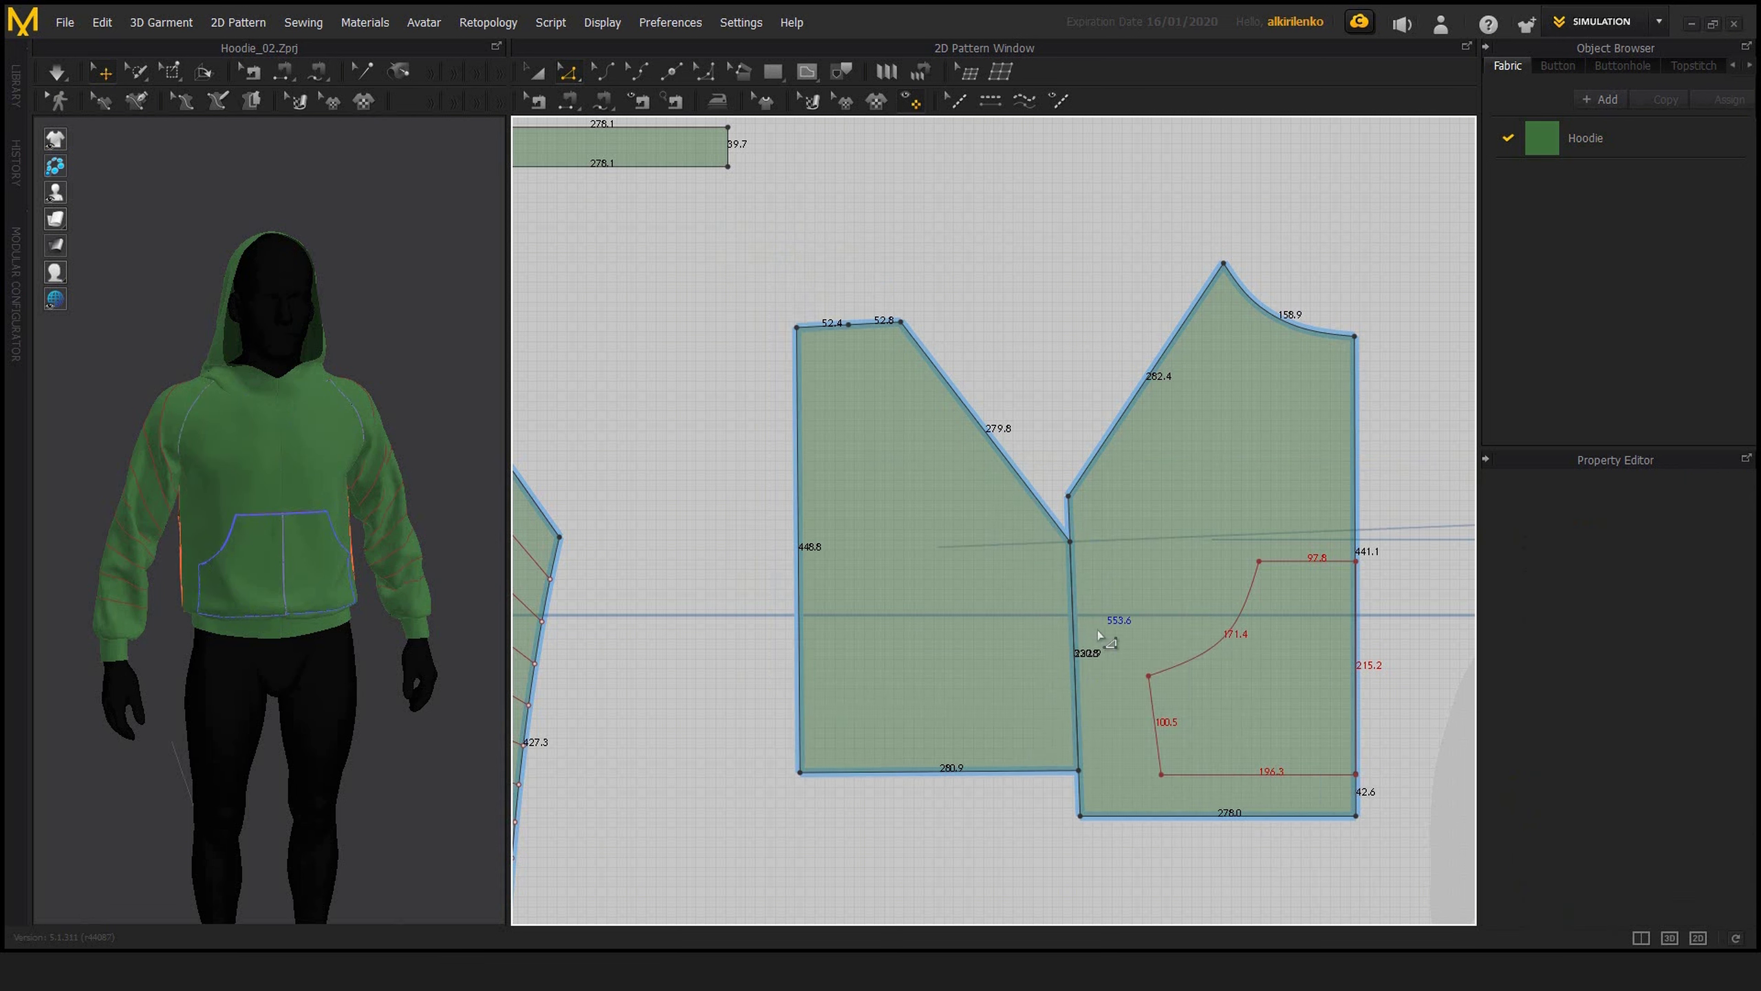
- Undo the To Center match-up and the shortening of the back panel
middle_click_drag(1104, 702, 1027, 672)
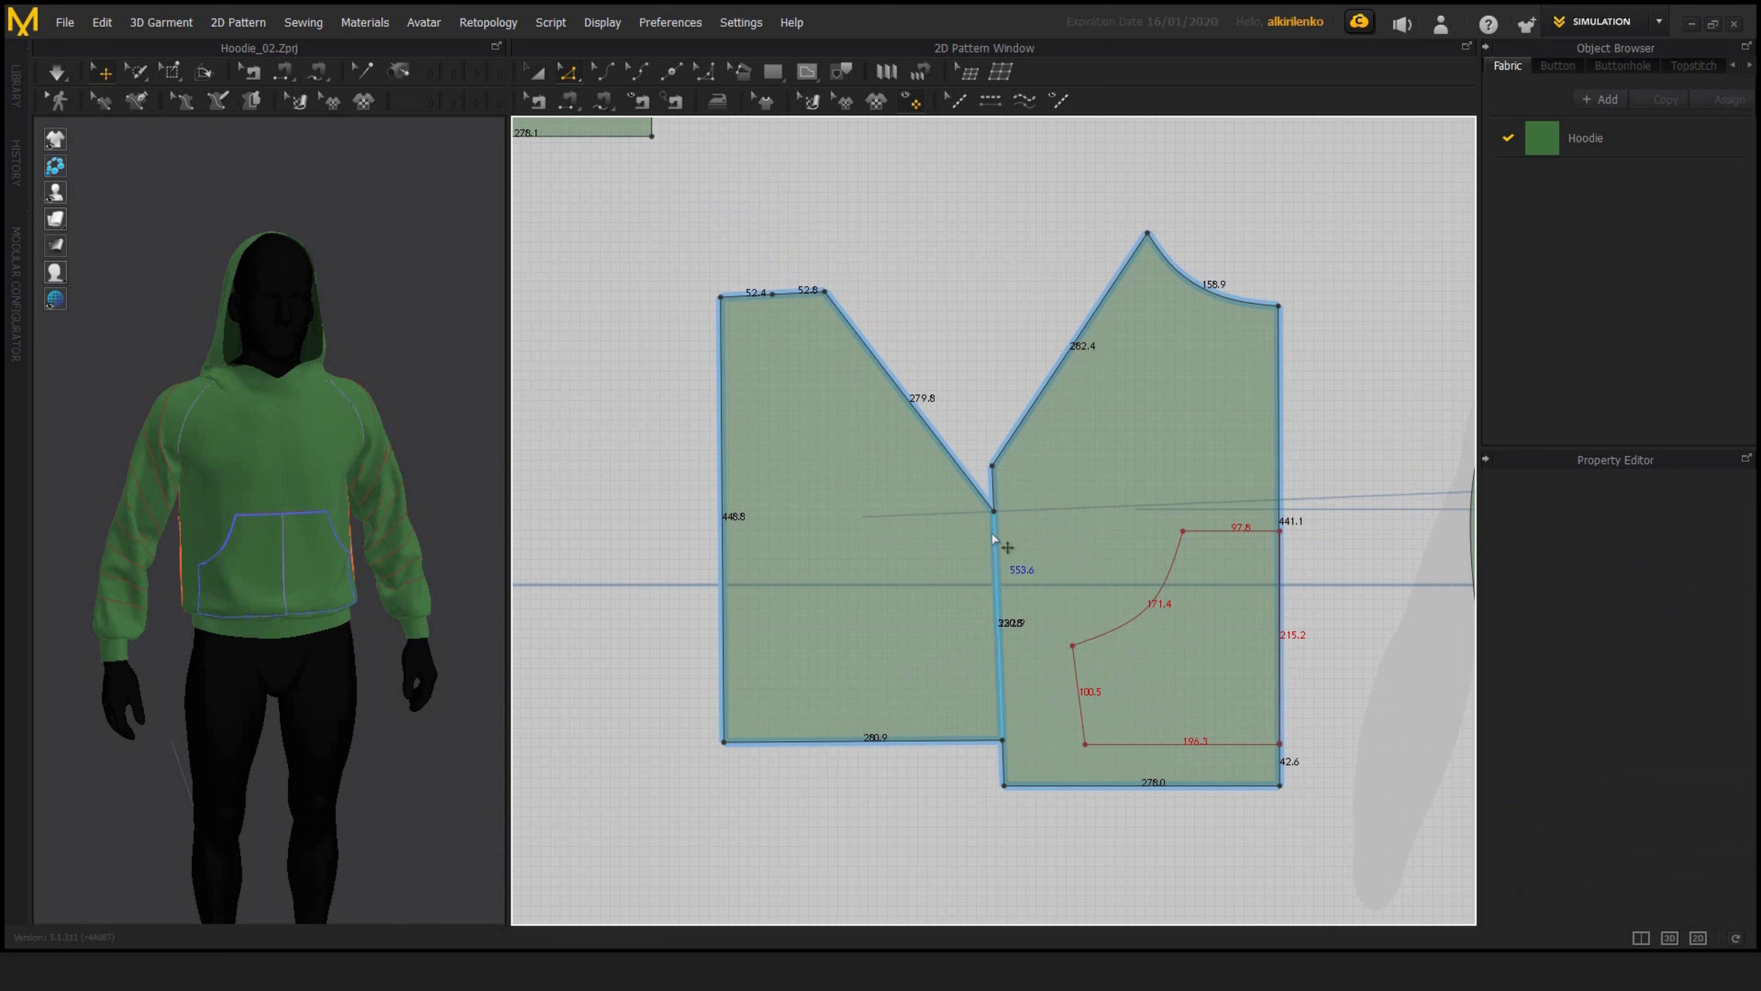
left_click_drag(993, 538, 923, 447)
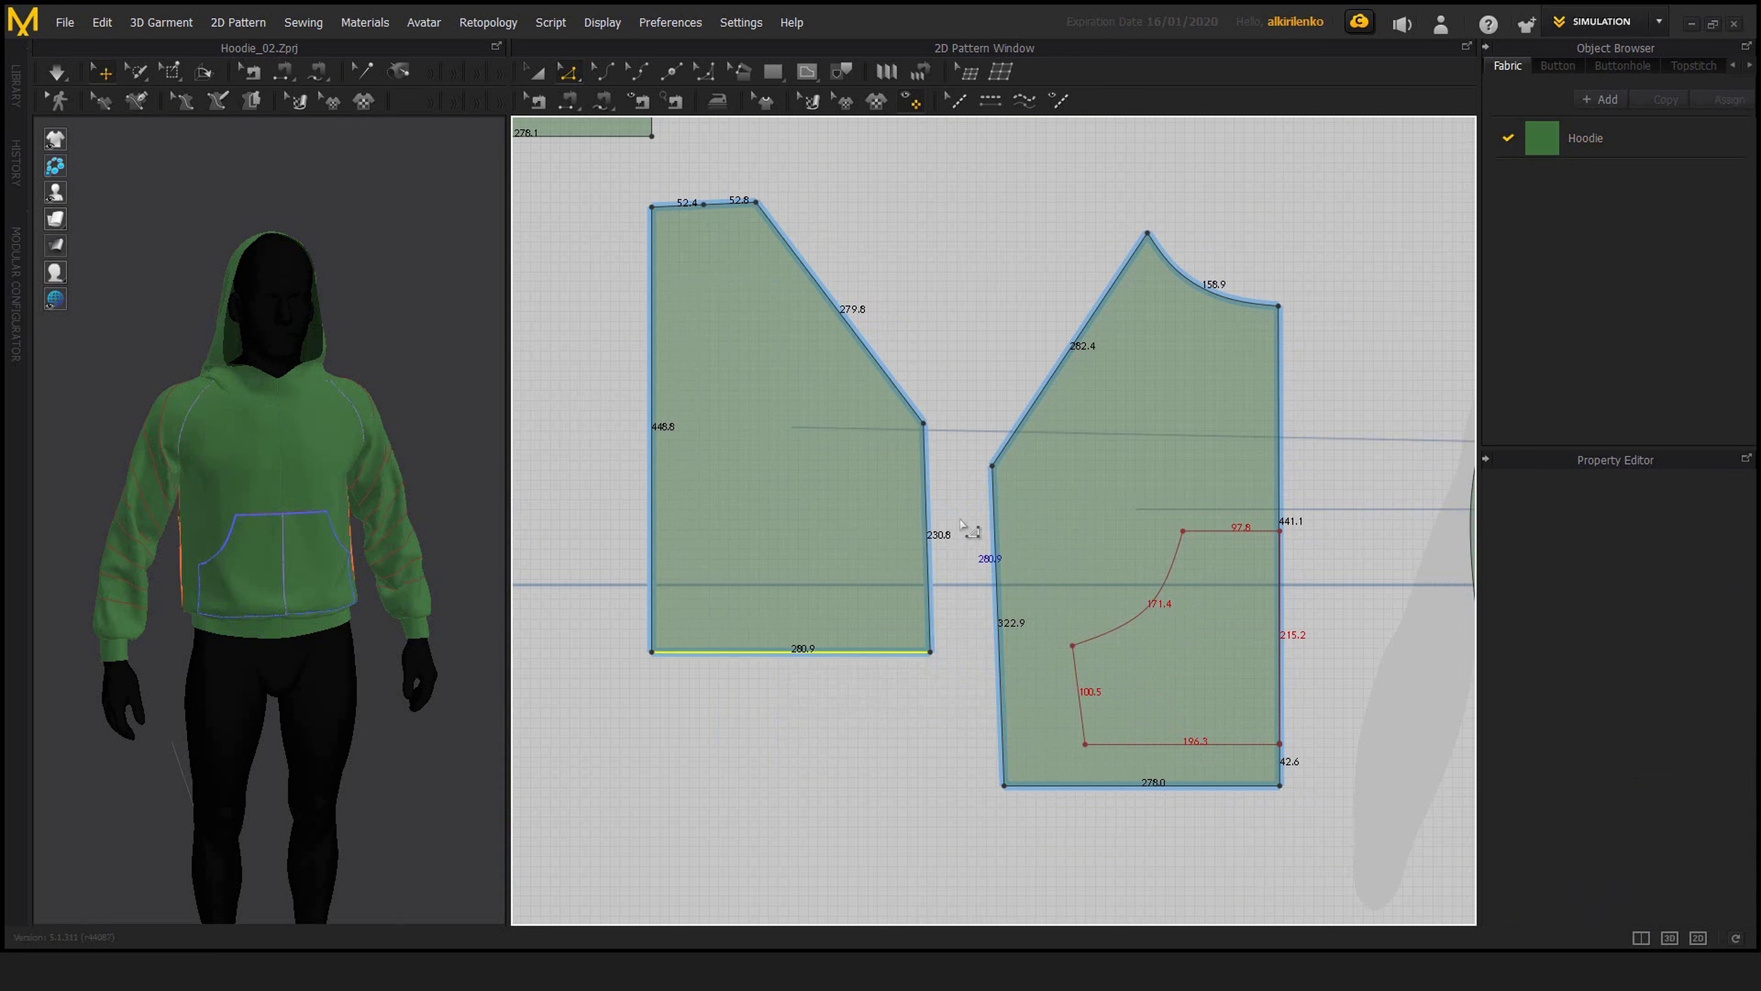
left_click(944, 569)
scroll(1009, 593, "down", 1)
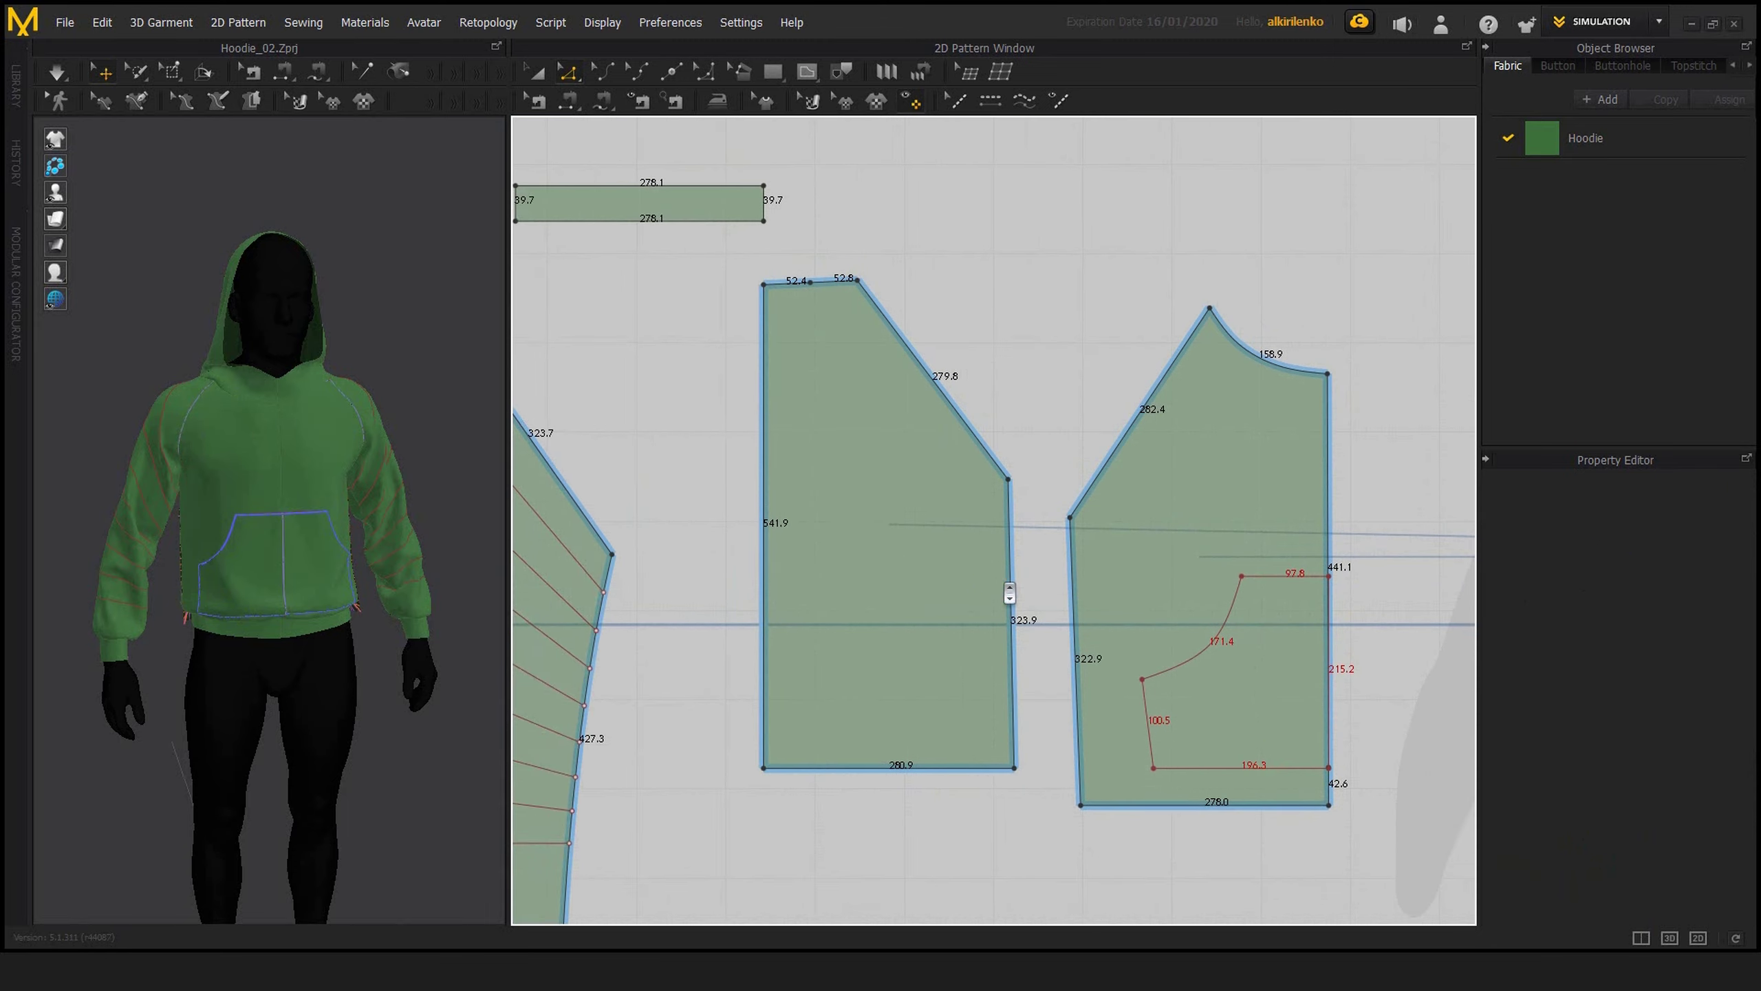
- Select the full-length side edges of the back and front panels again and join them with Match Up
middle_click_drag(1010, 593, 994, 551)
scroll(1030, 622, "down", 2)
scroll(1014, 615, "up", 2)
scroll(992, 610, "down", 1)
scroll(1013, 584, "up", 1)
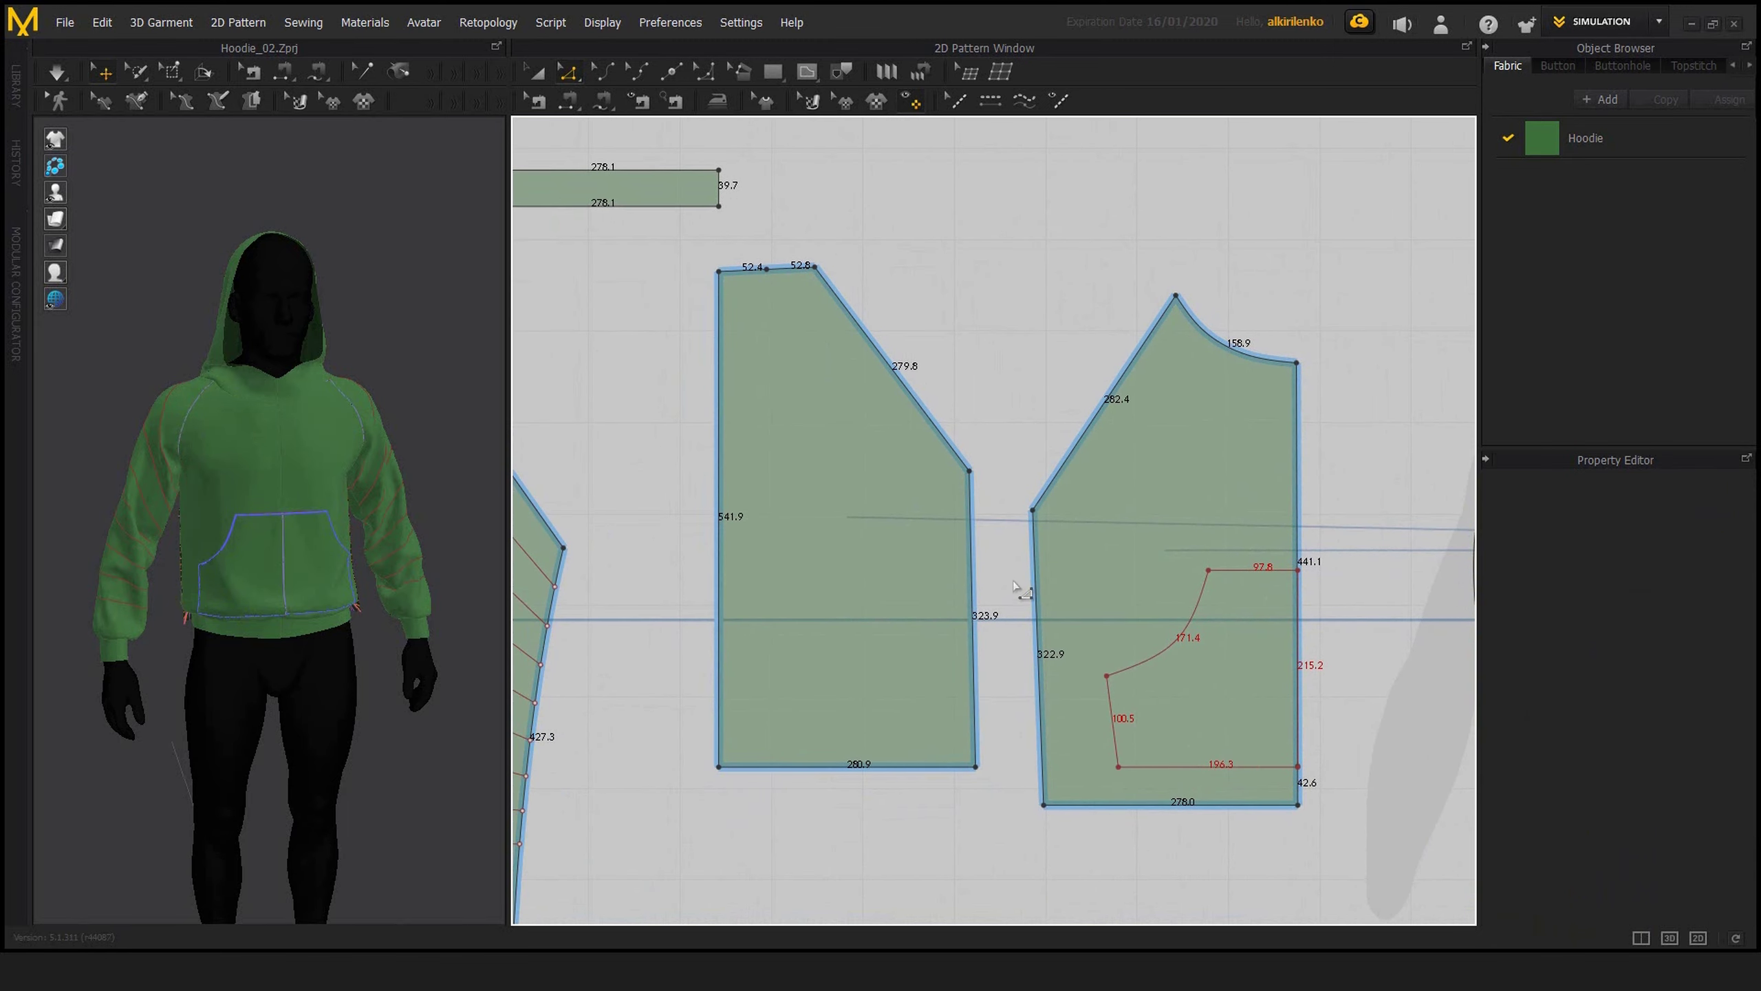
left_click(973, 624)
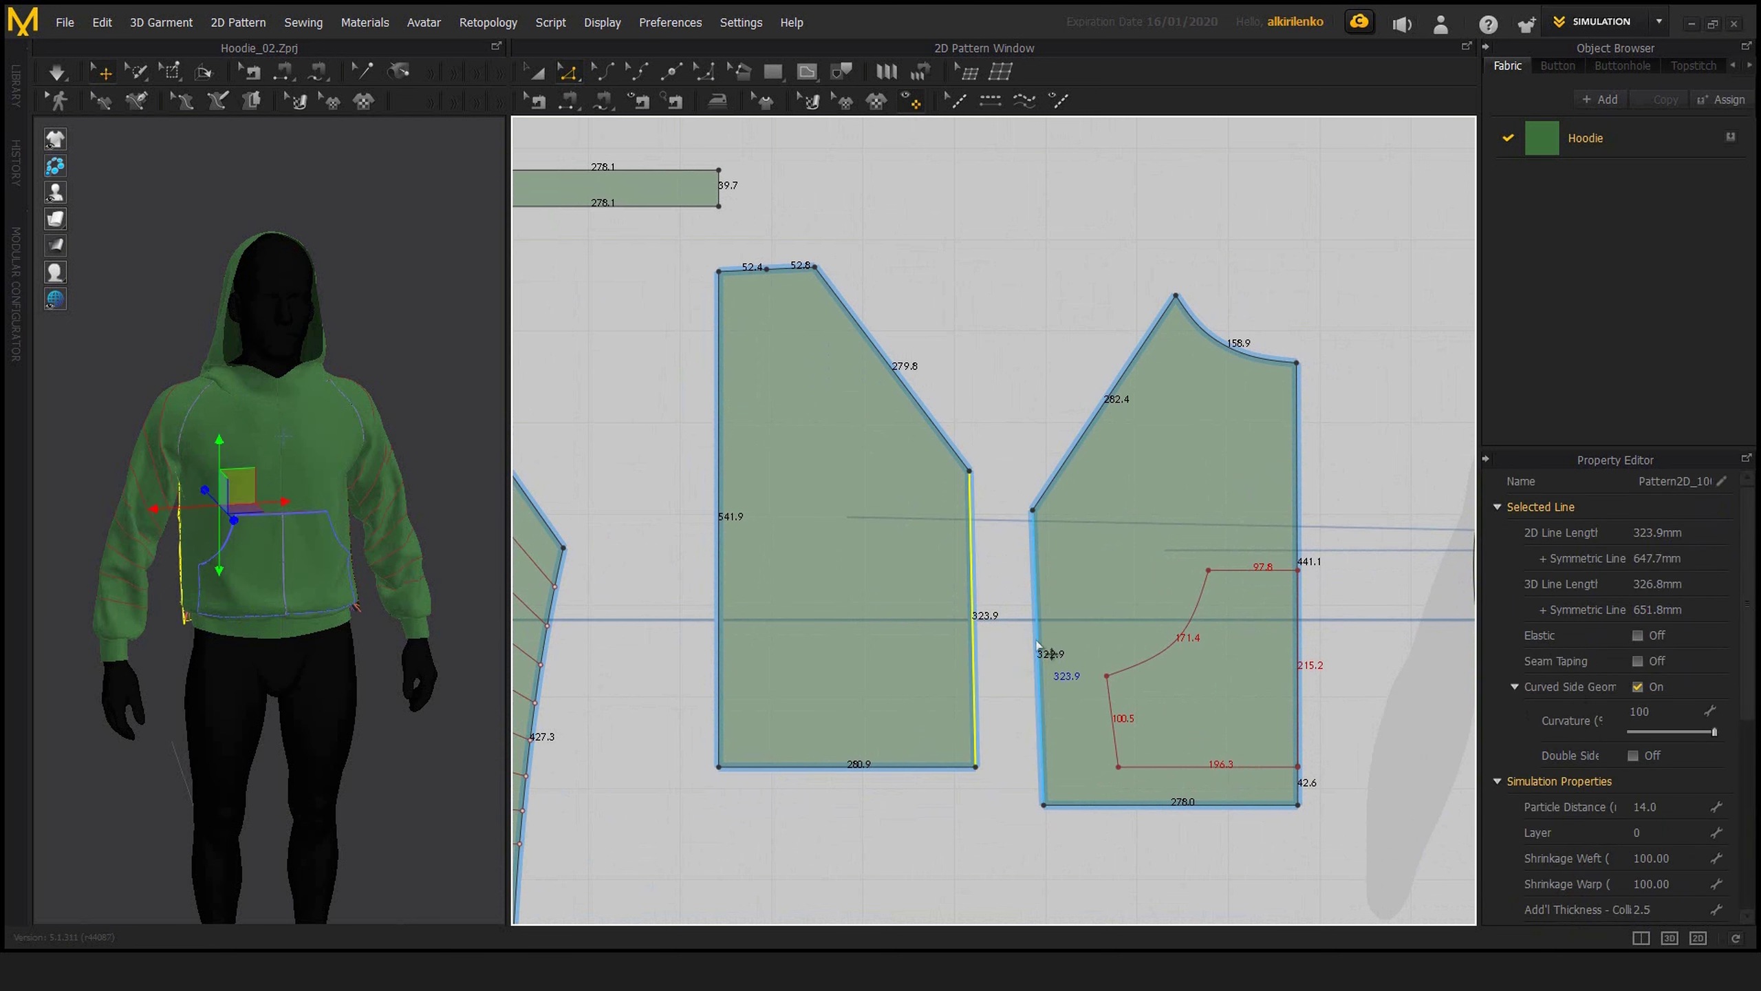
left_click(1036, 645, "shift")
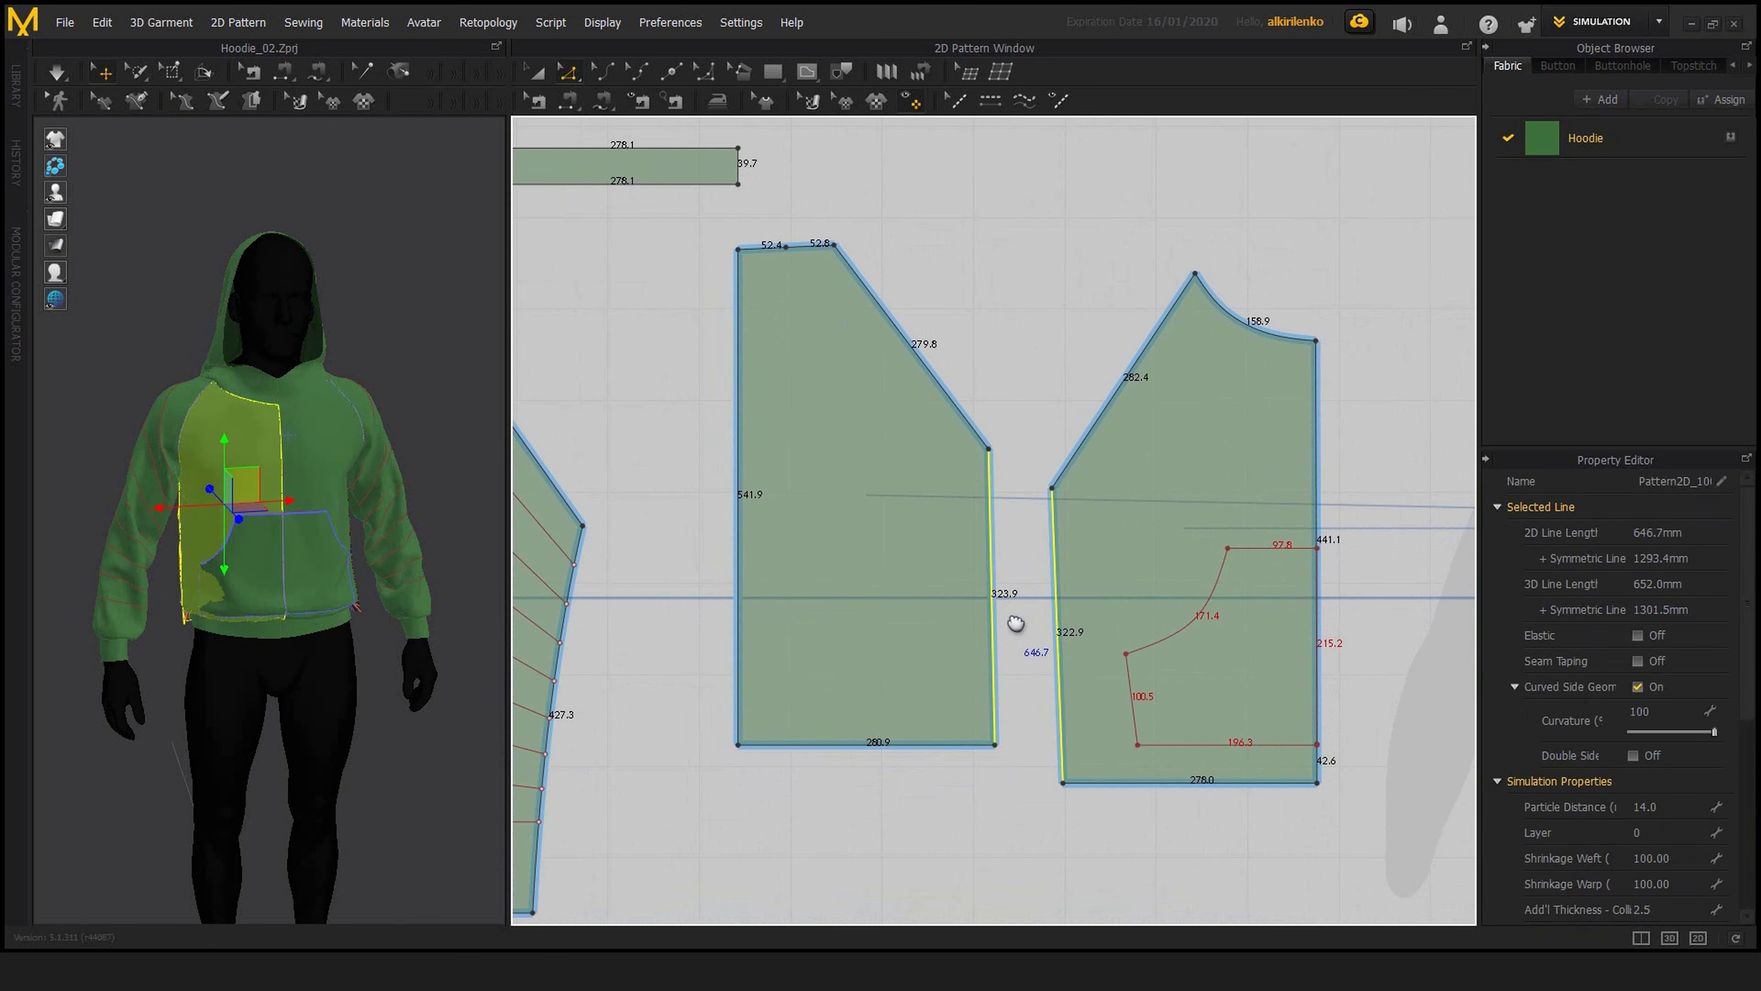
right_click(1060, 641)
mouse_move(1106, 841)
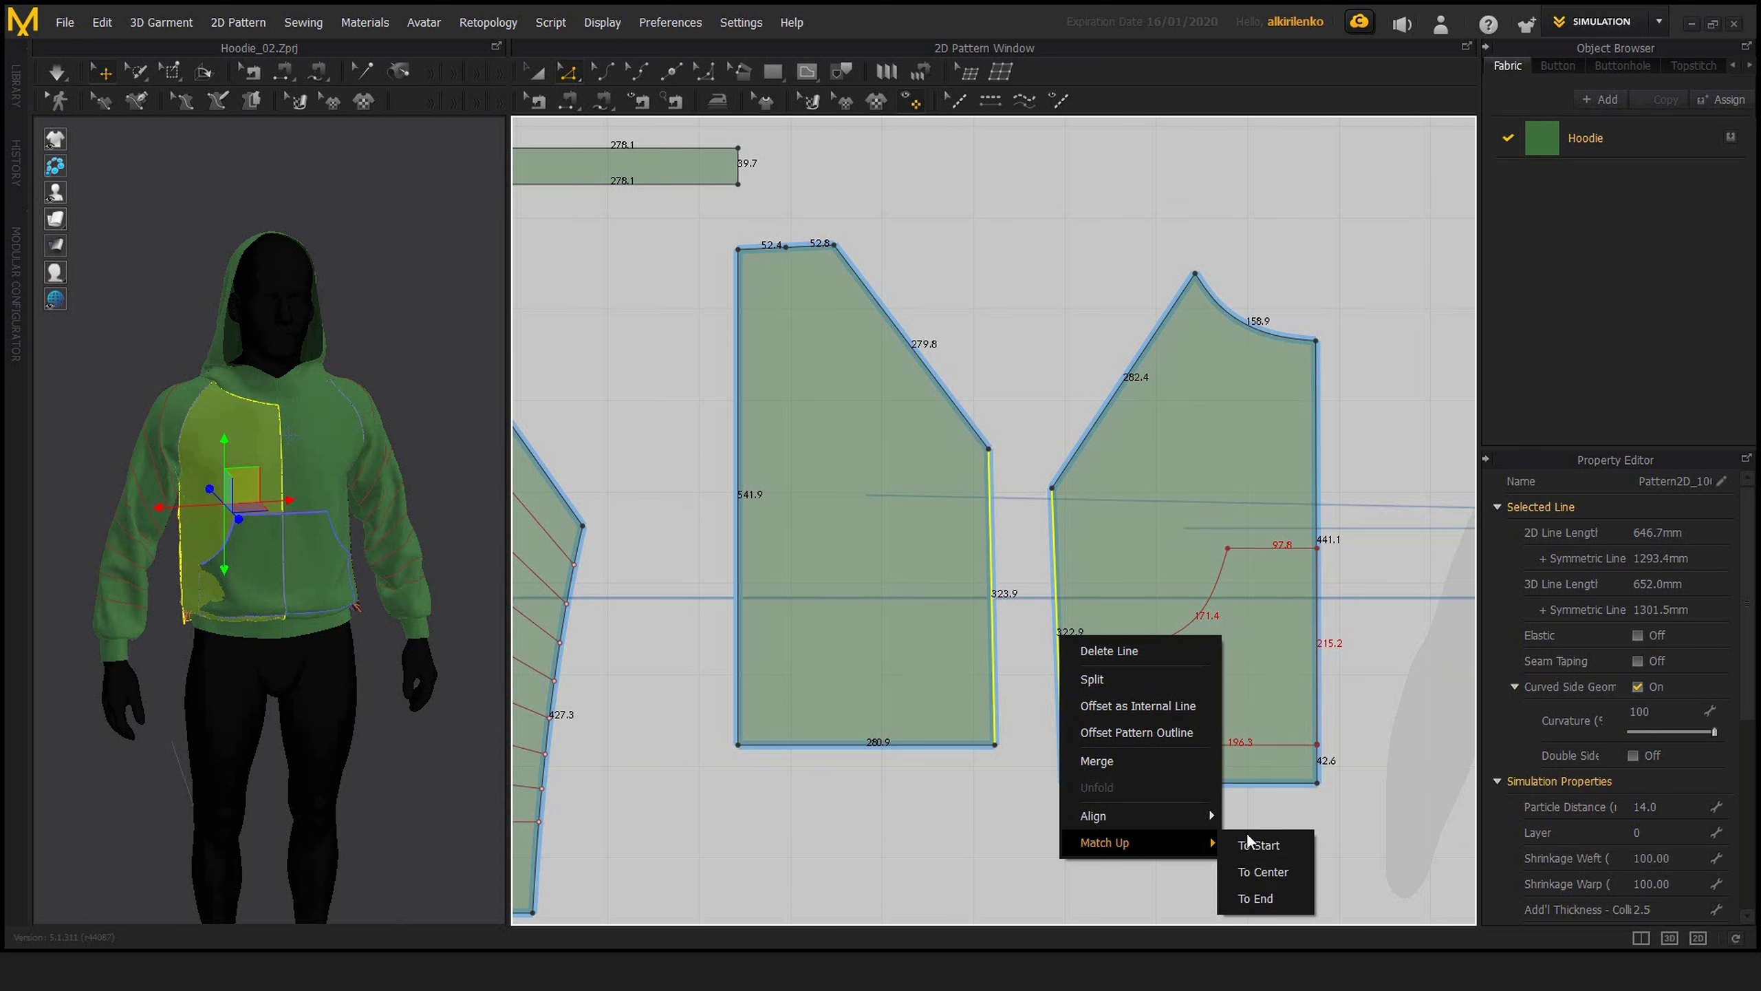
left_click(1267, 872)
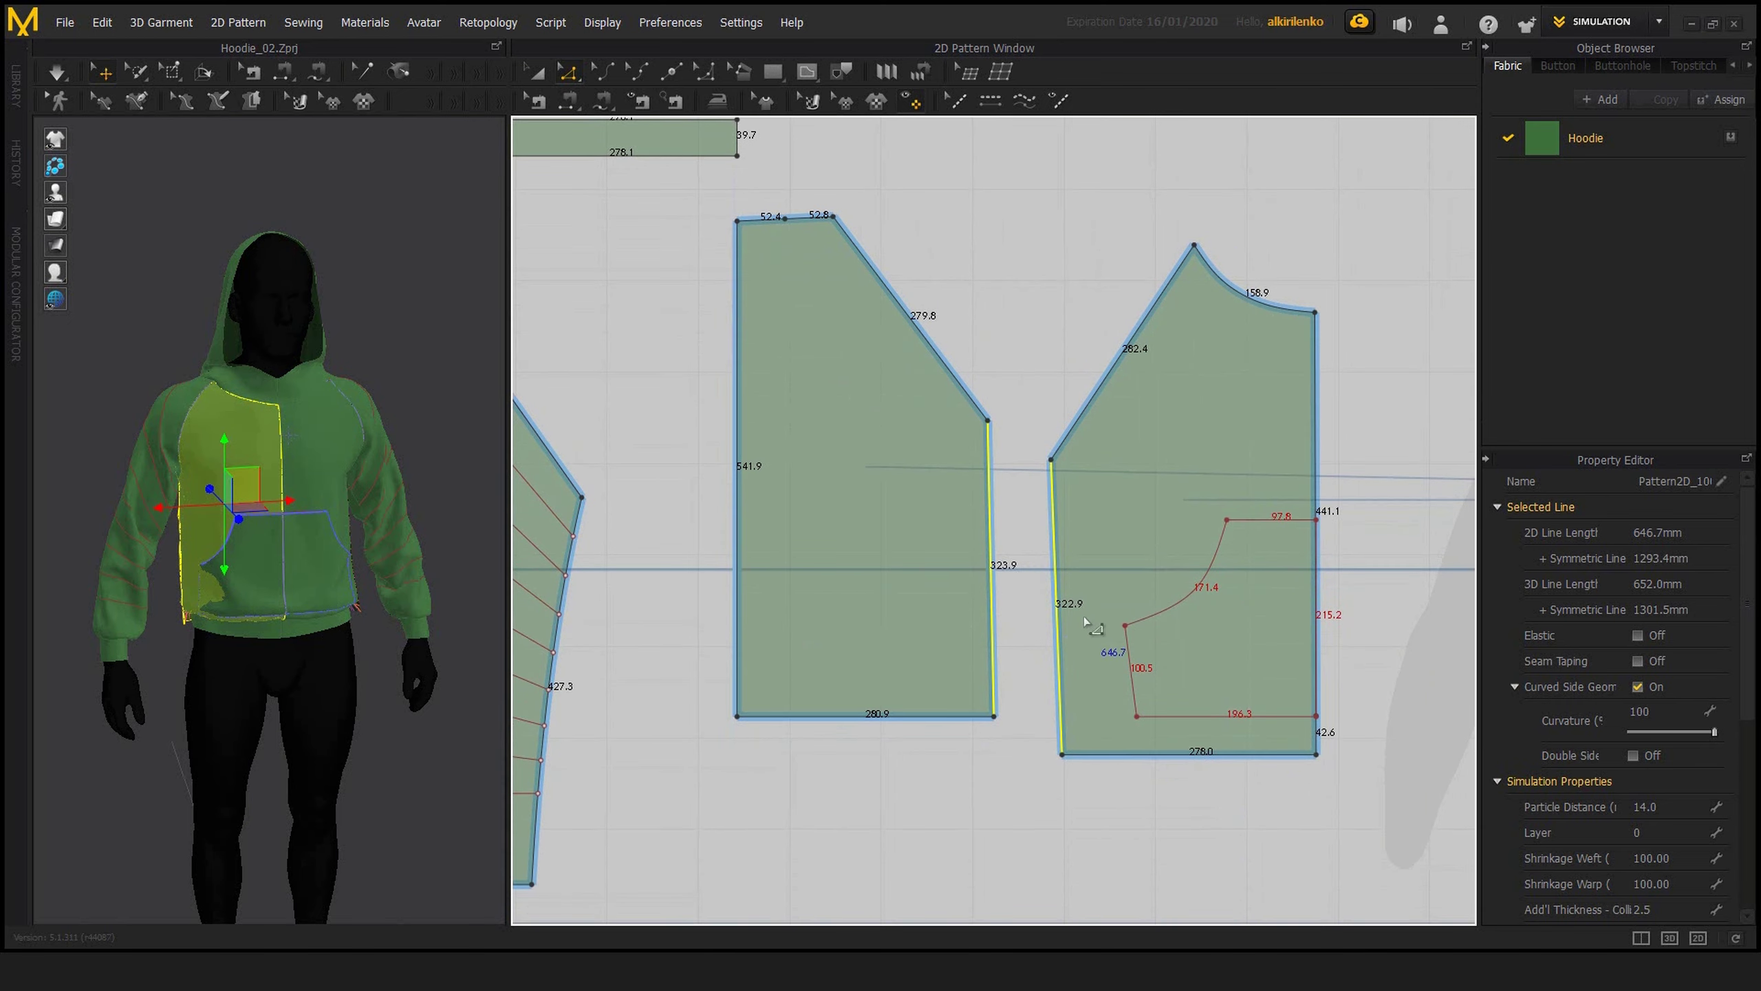
right_click(1056, 620)
mouse_move(1123, 826)
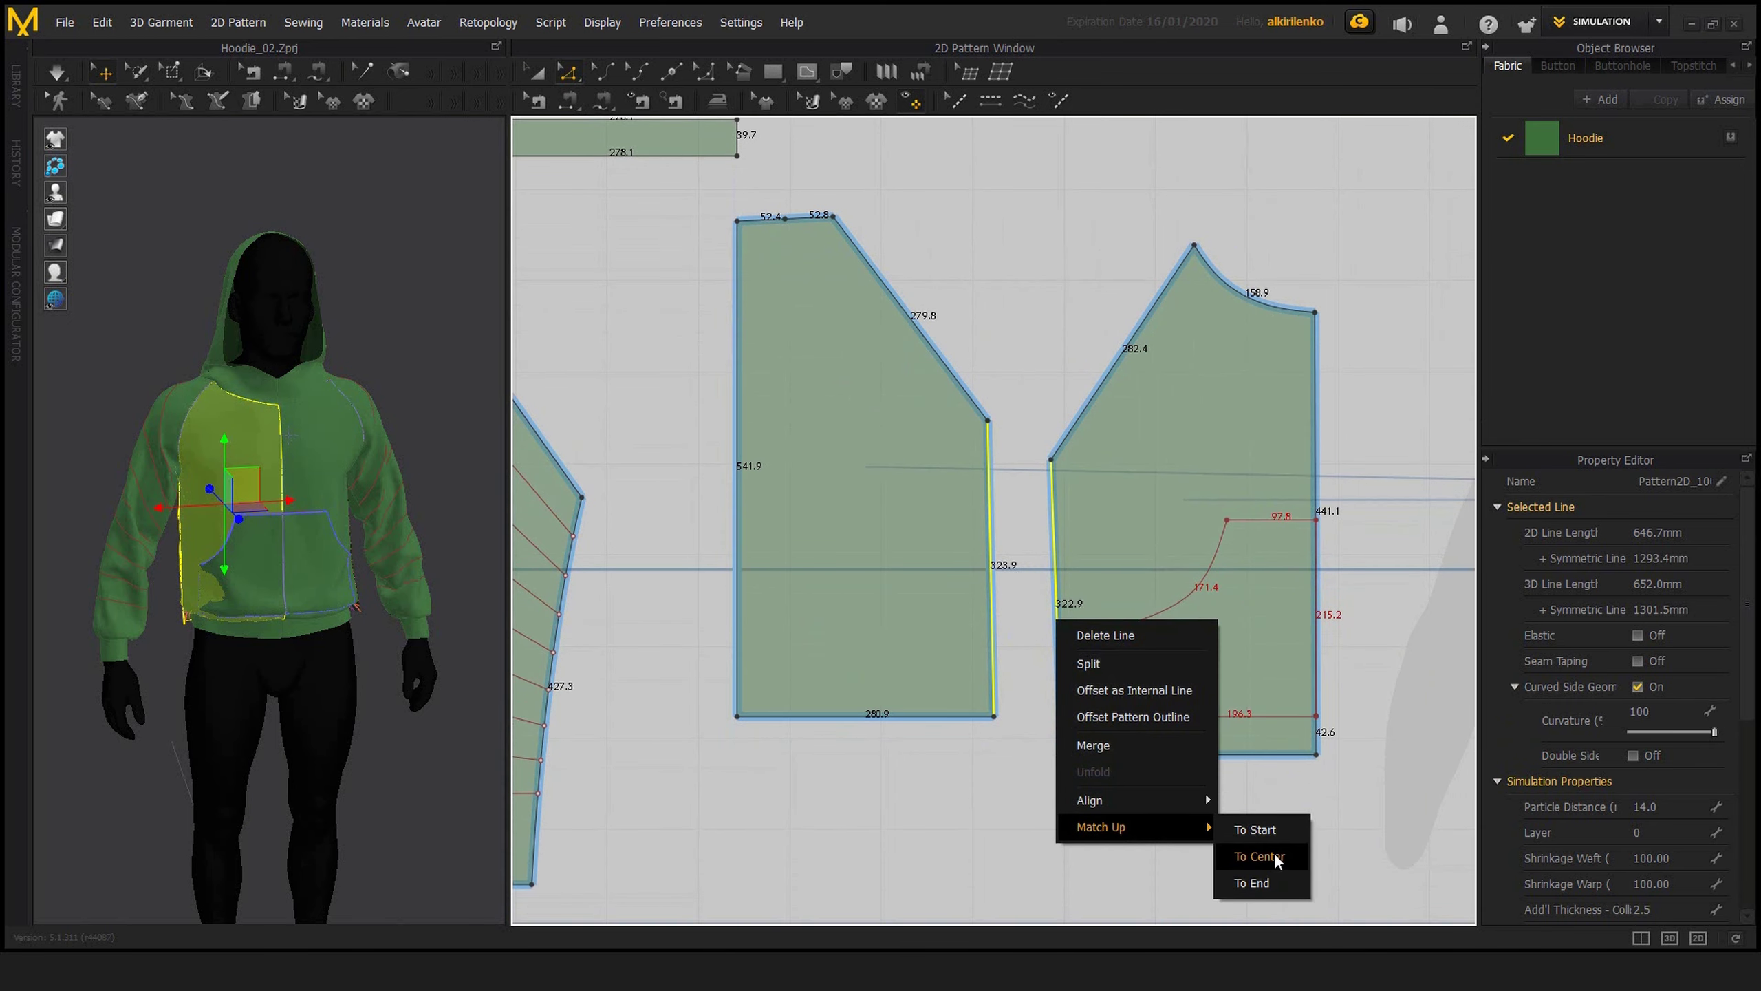
left_click(1260, 837)
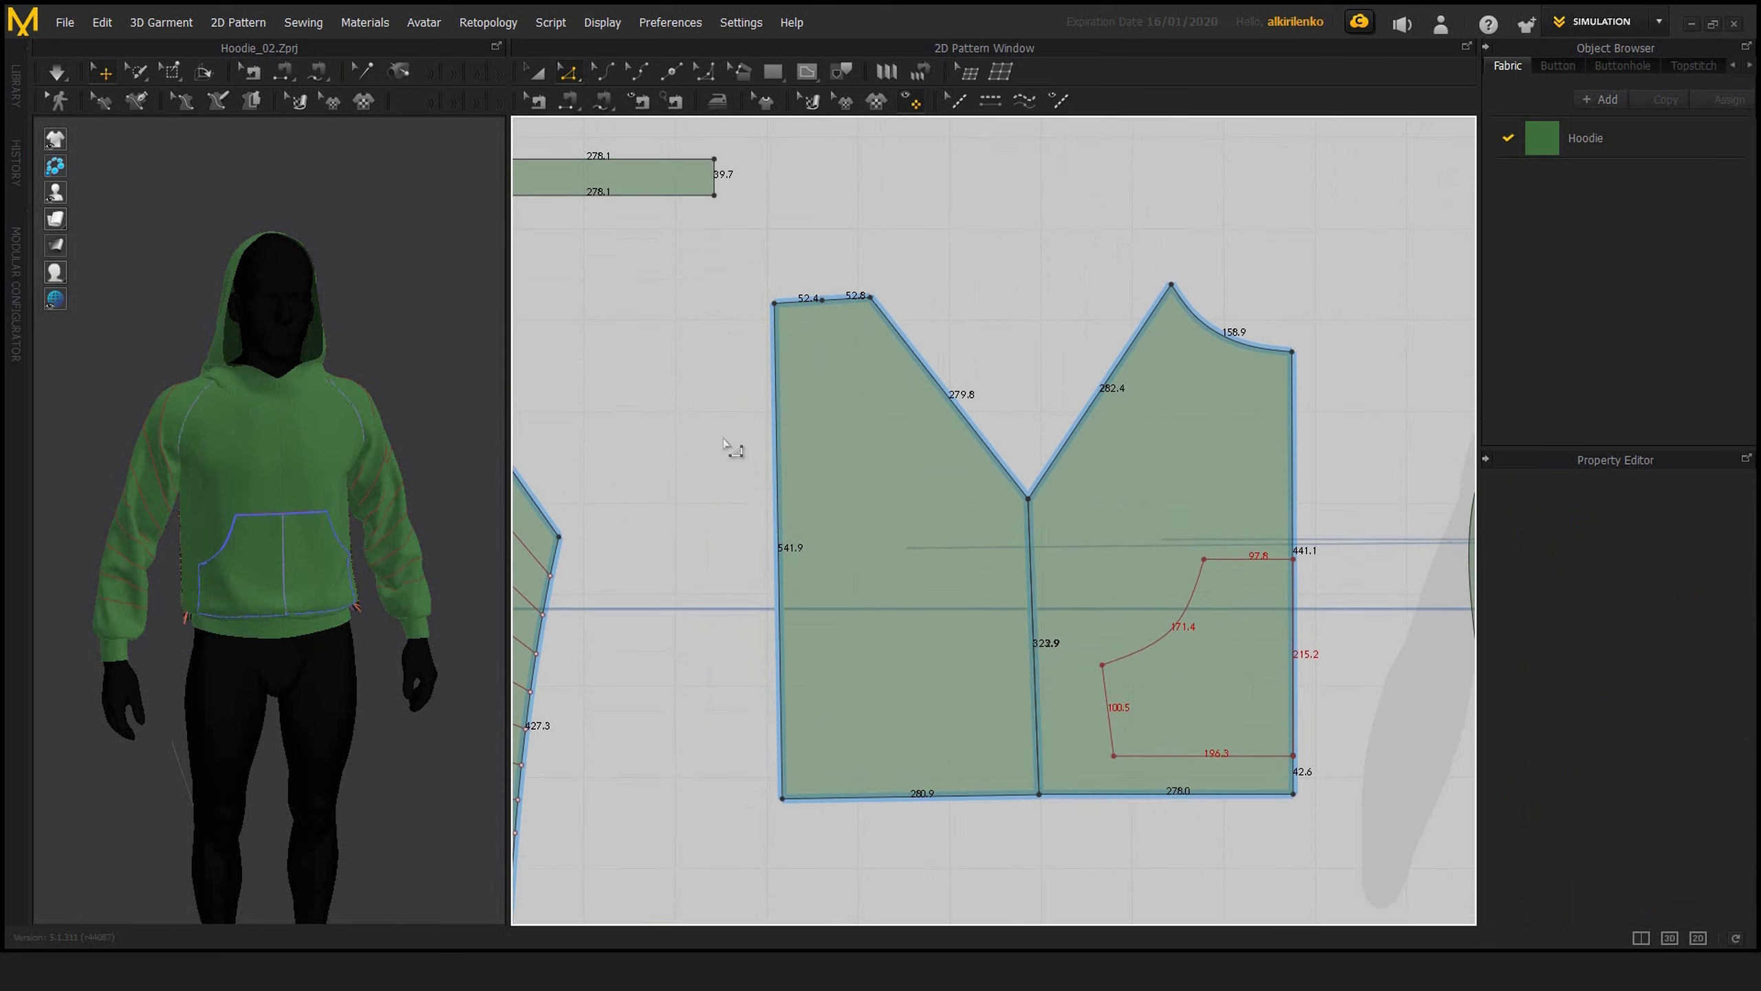
scroll(985, 270, "down", 2)
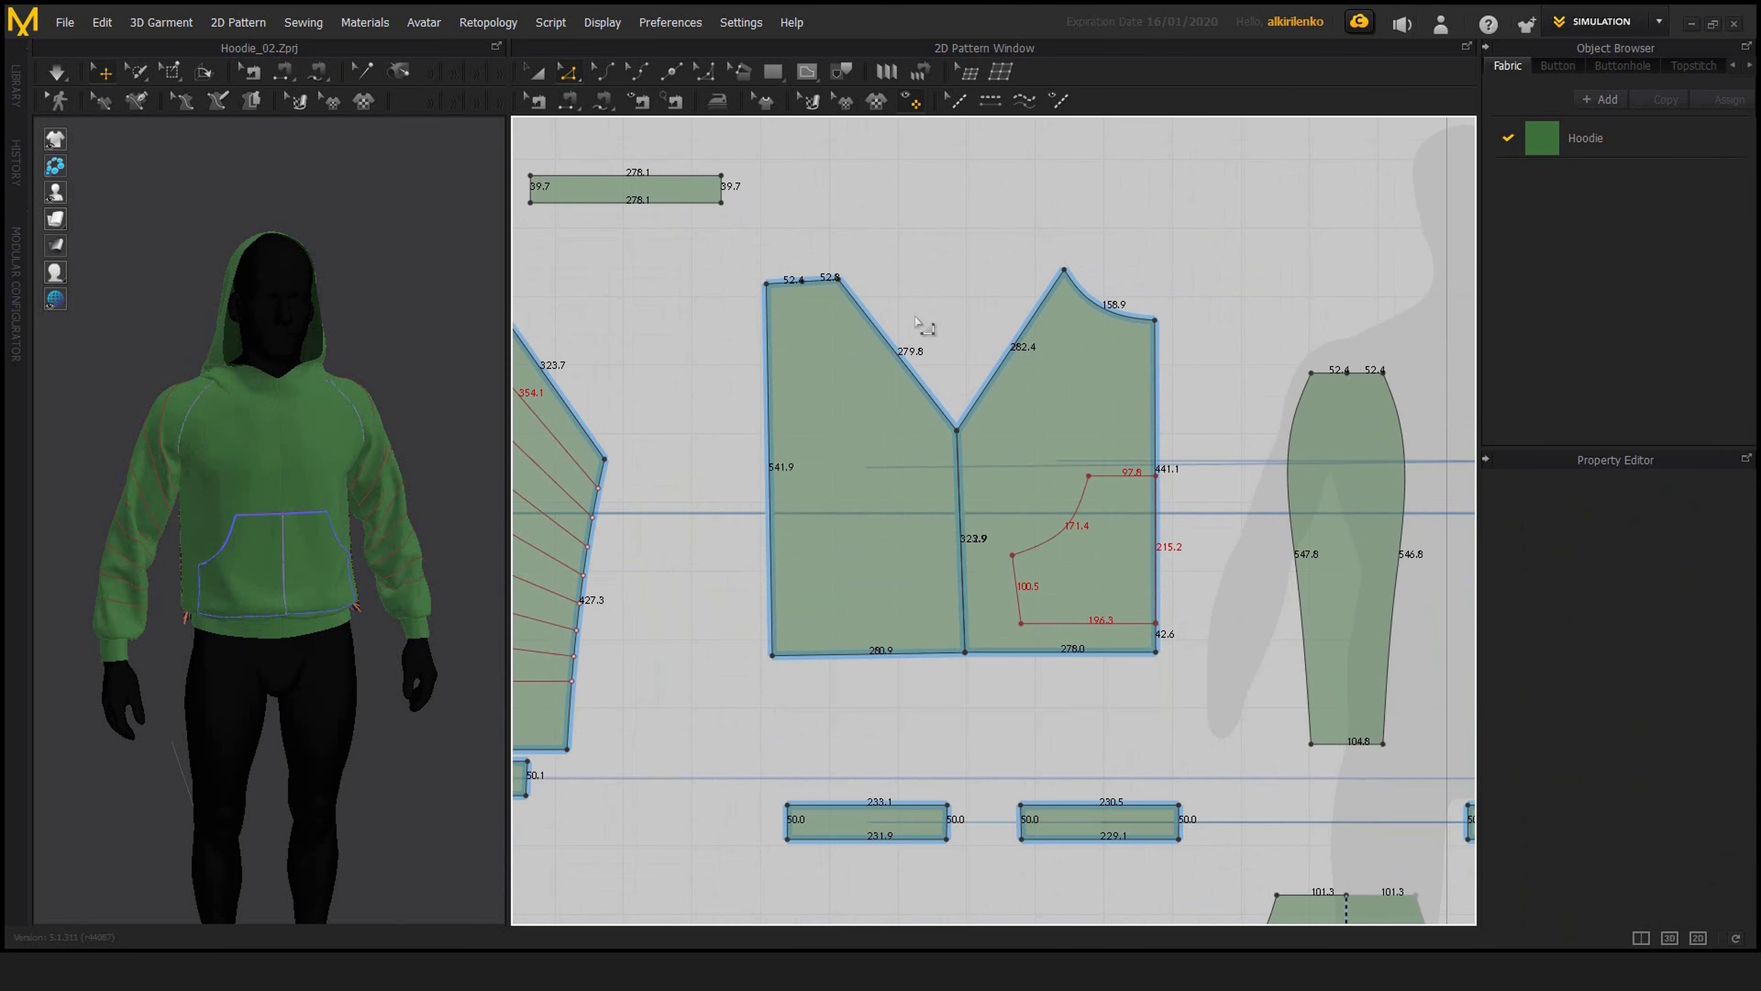
scroll(898, 333, "up", 2)
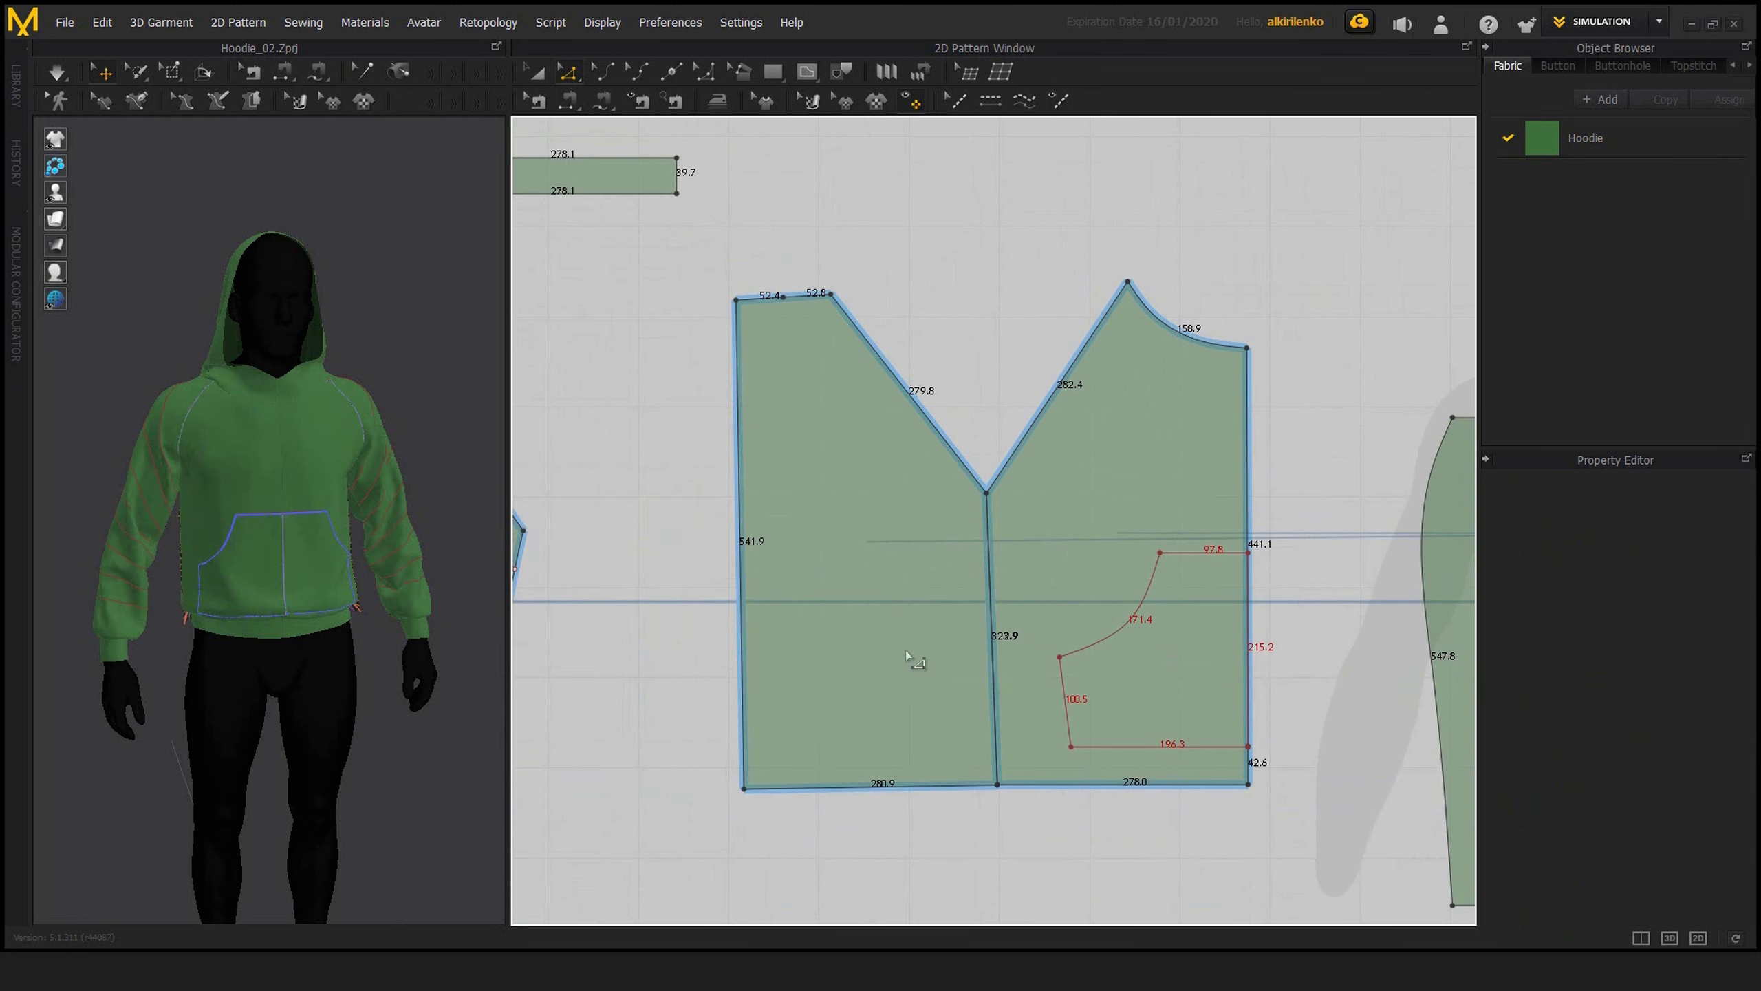
scroll(980, 602, "up", 1)
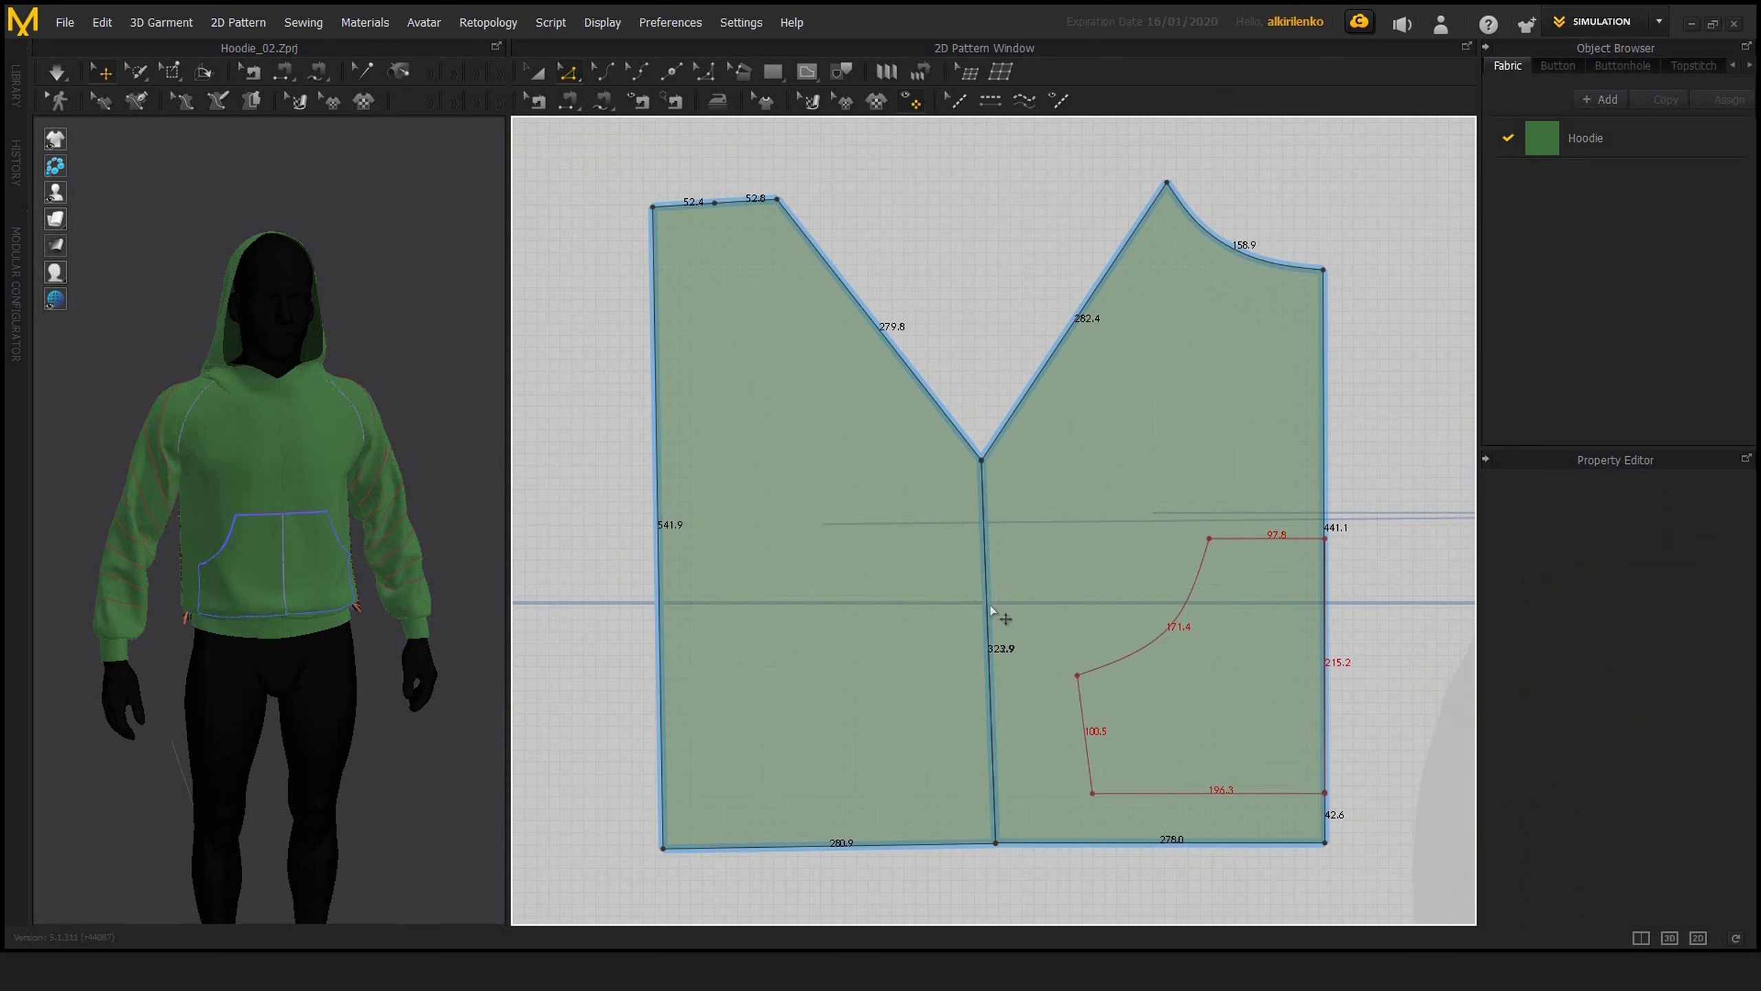
scroll(957, 603, "down", 1)
scroll(991, 590, "down", 1)
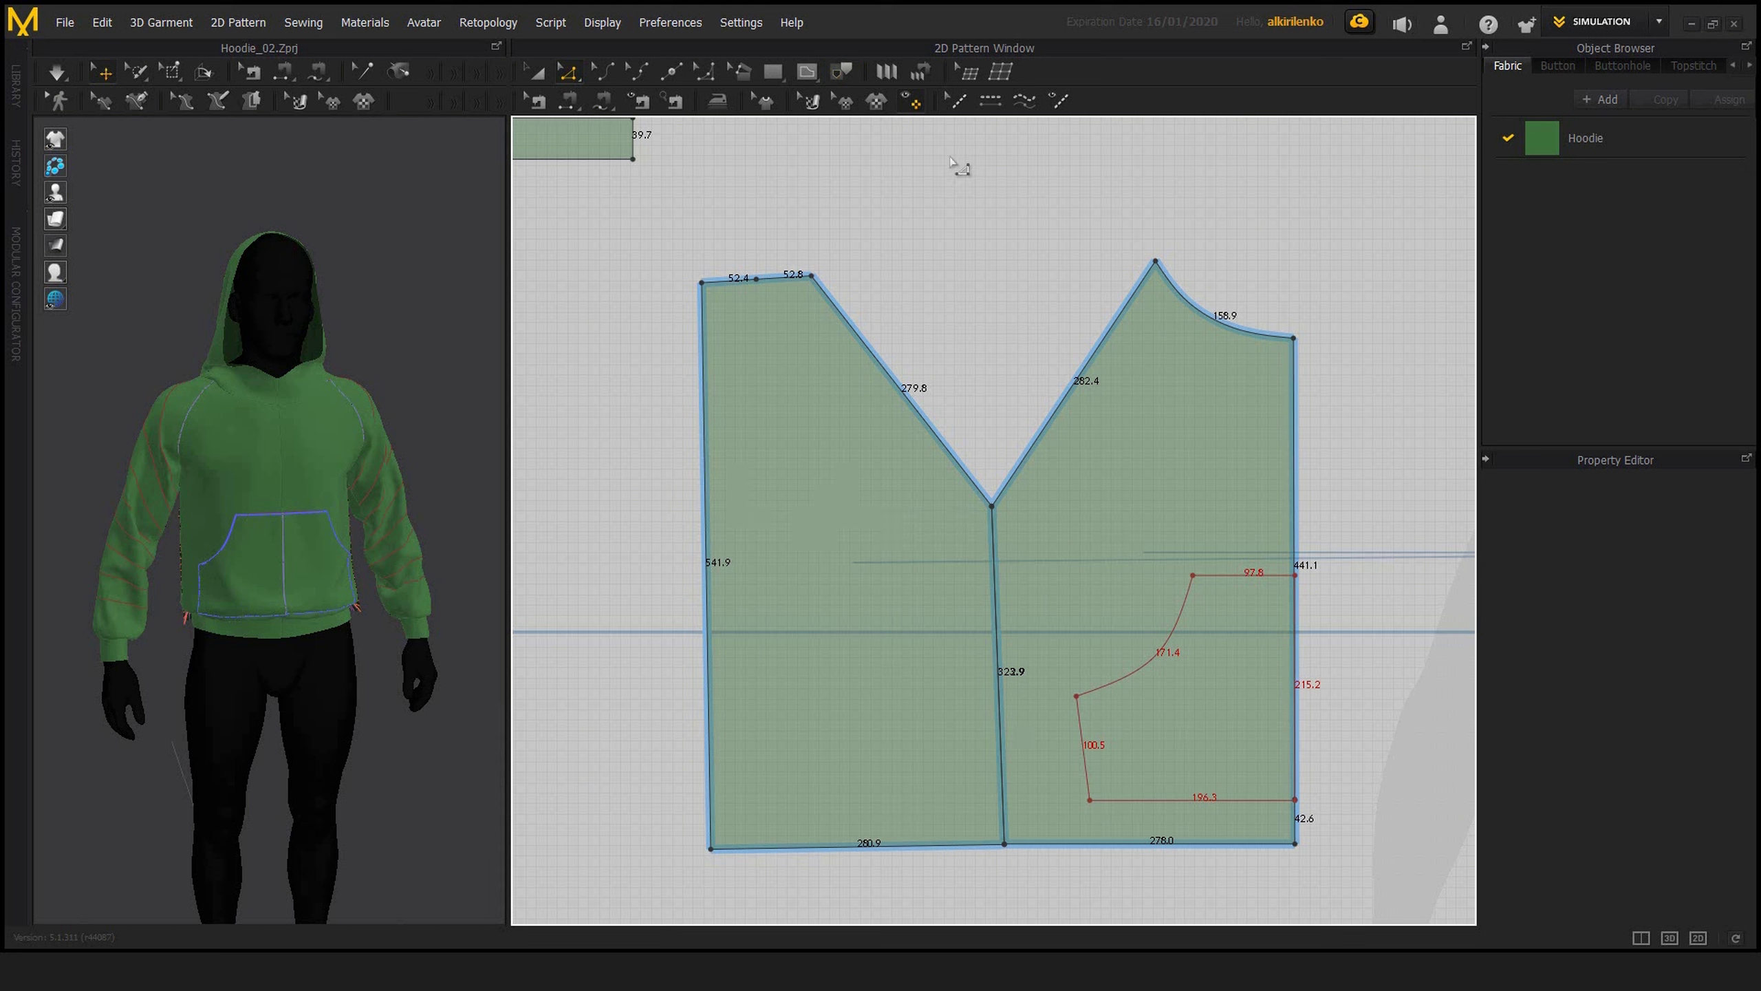
- Trace the combined outline of the joined back and front panels with a closed internal polygon, running corner to corner
left_click(807, 72)
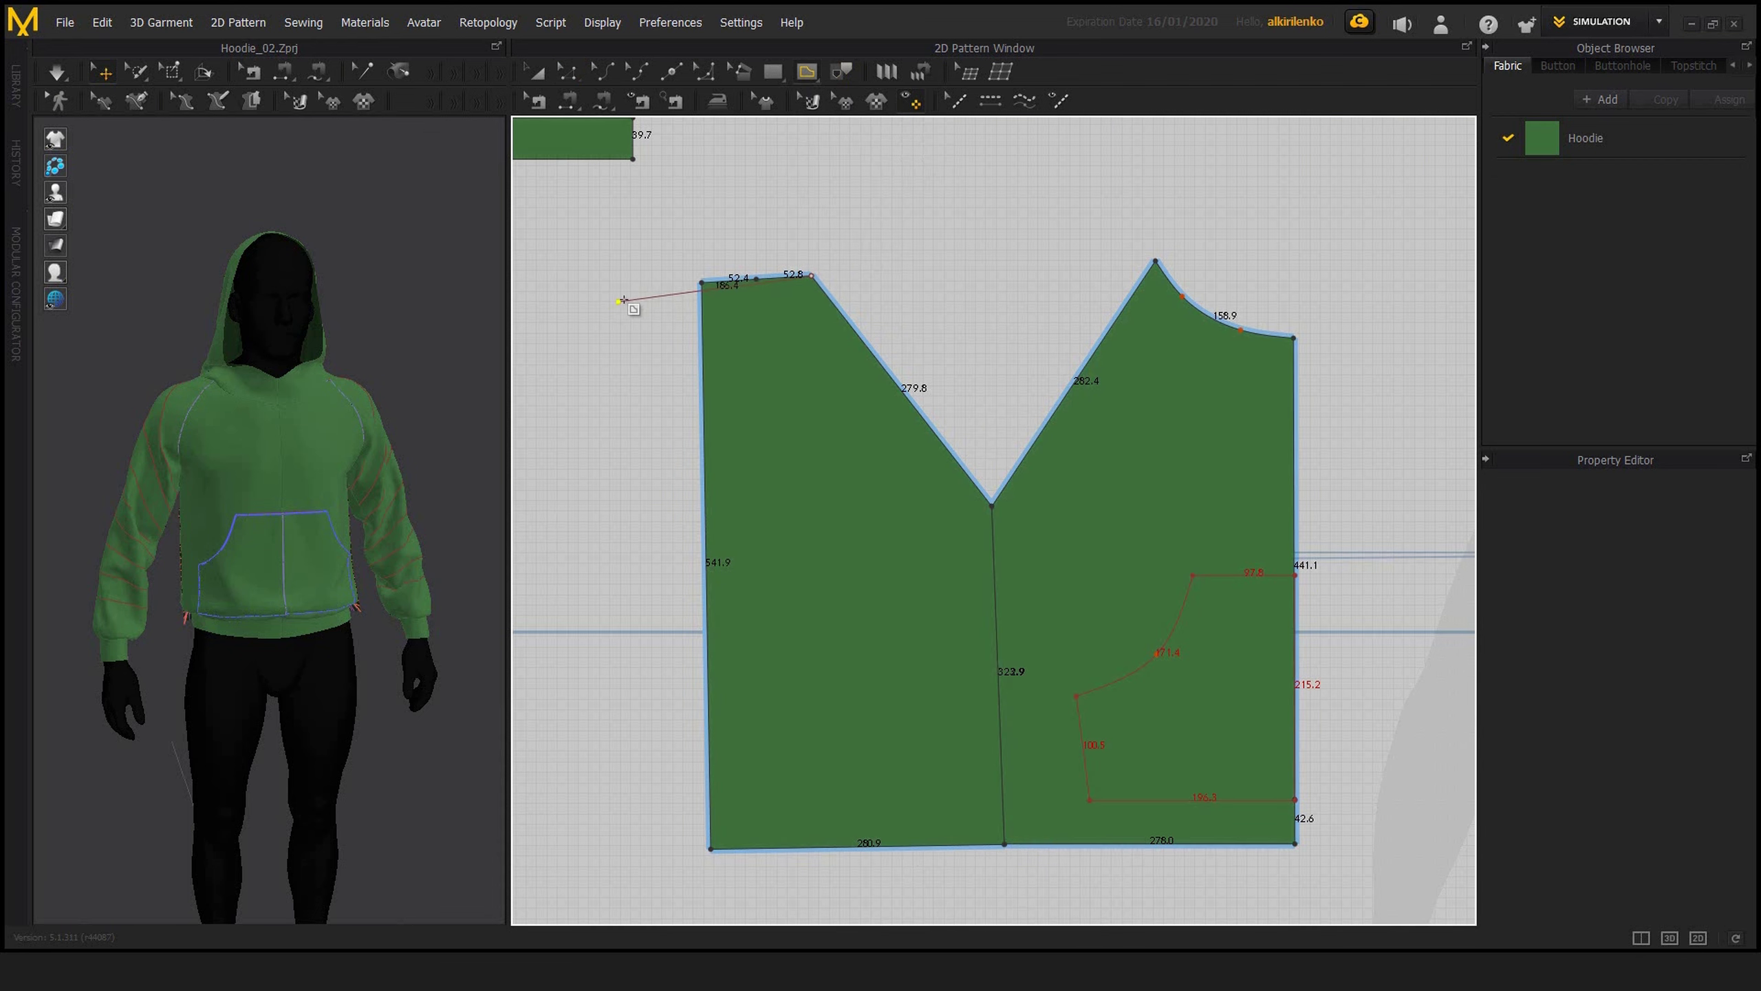
left_click(701, 281)
left_click(710, 848)
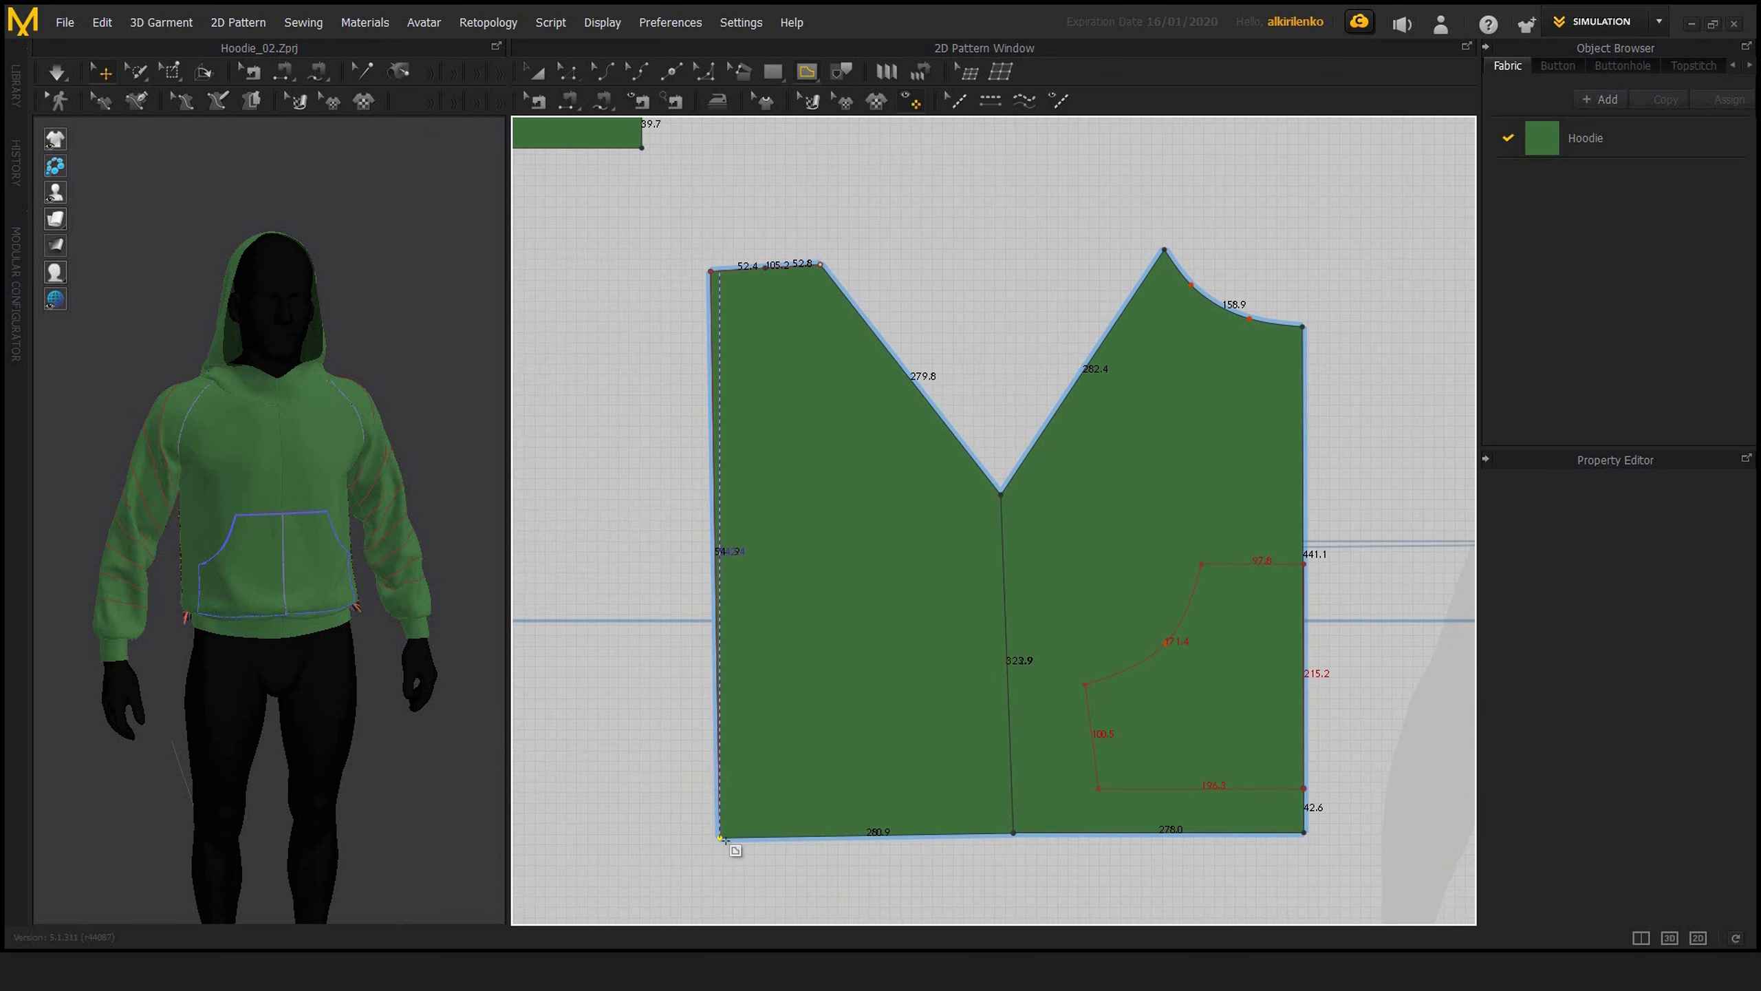
left_click(1303, 833)
left_click(1303, 326)
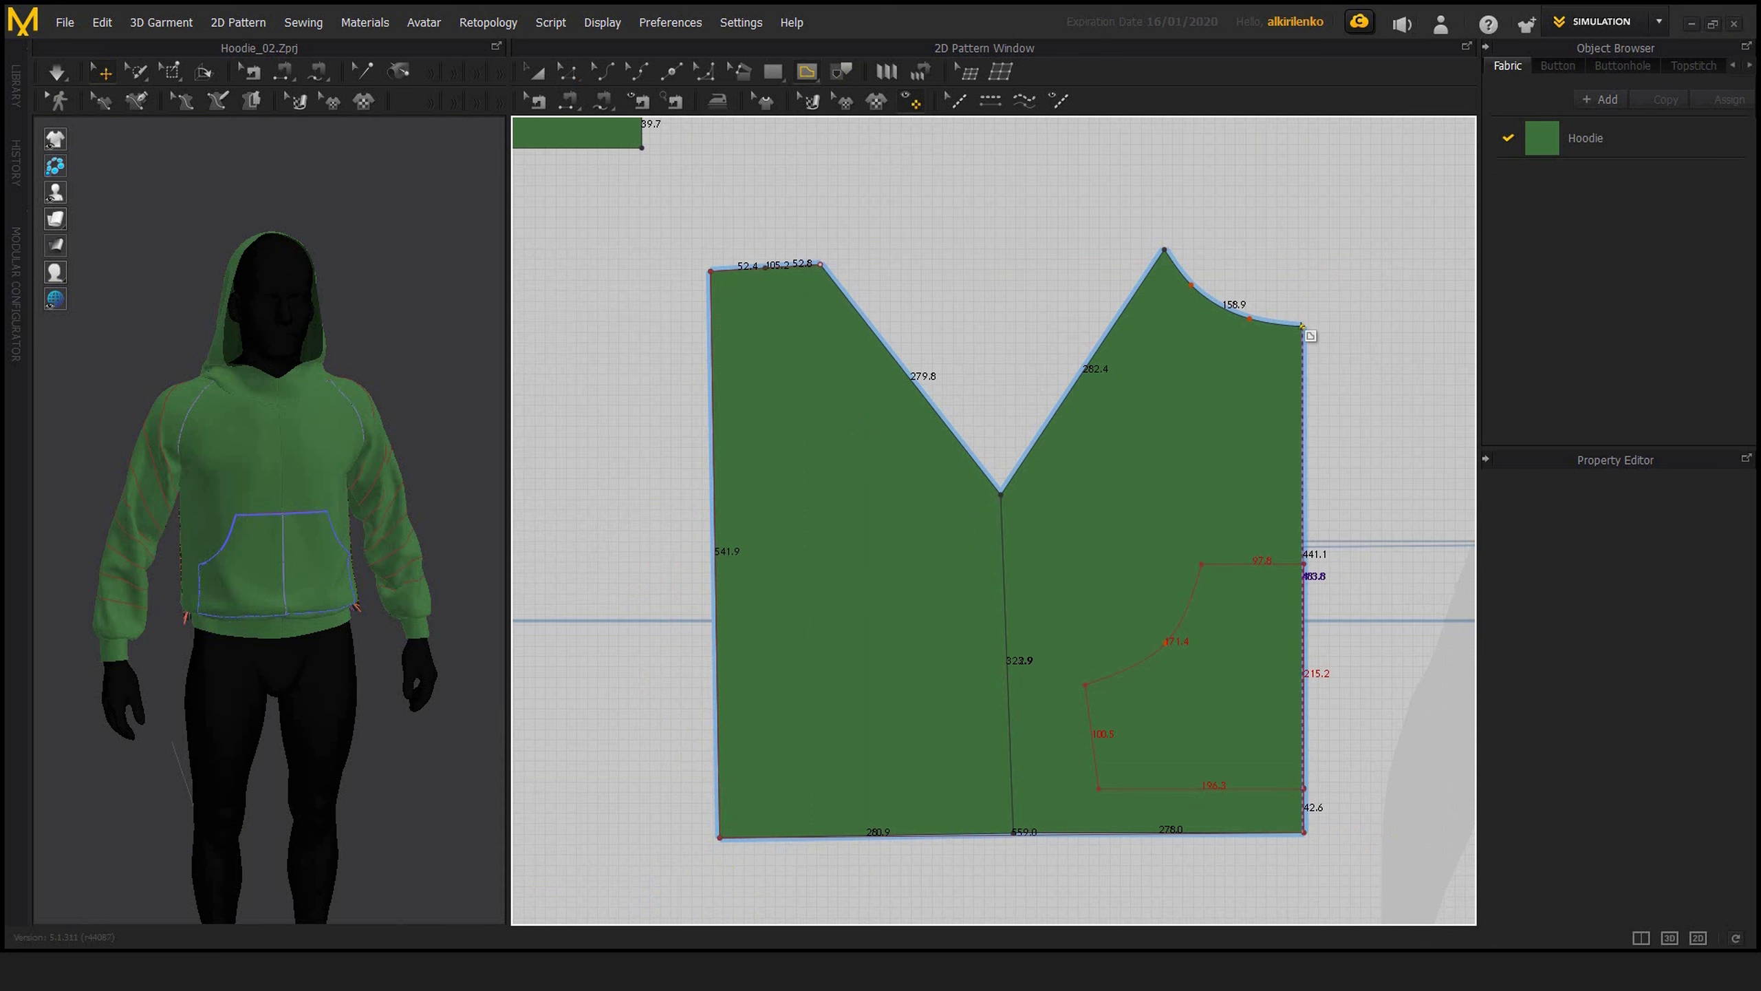
left_click(1164, 250)
left_click(1000, 494)
- Move the traced outline off the joined panels into the empty area above them
key("a")
scroll(1165, 360, "down", 4)
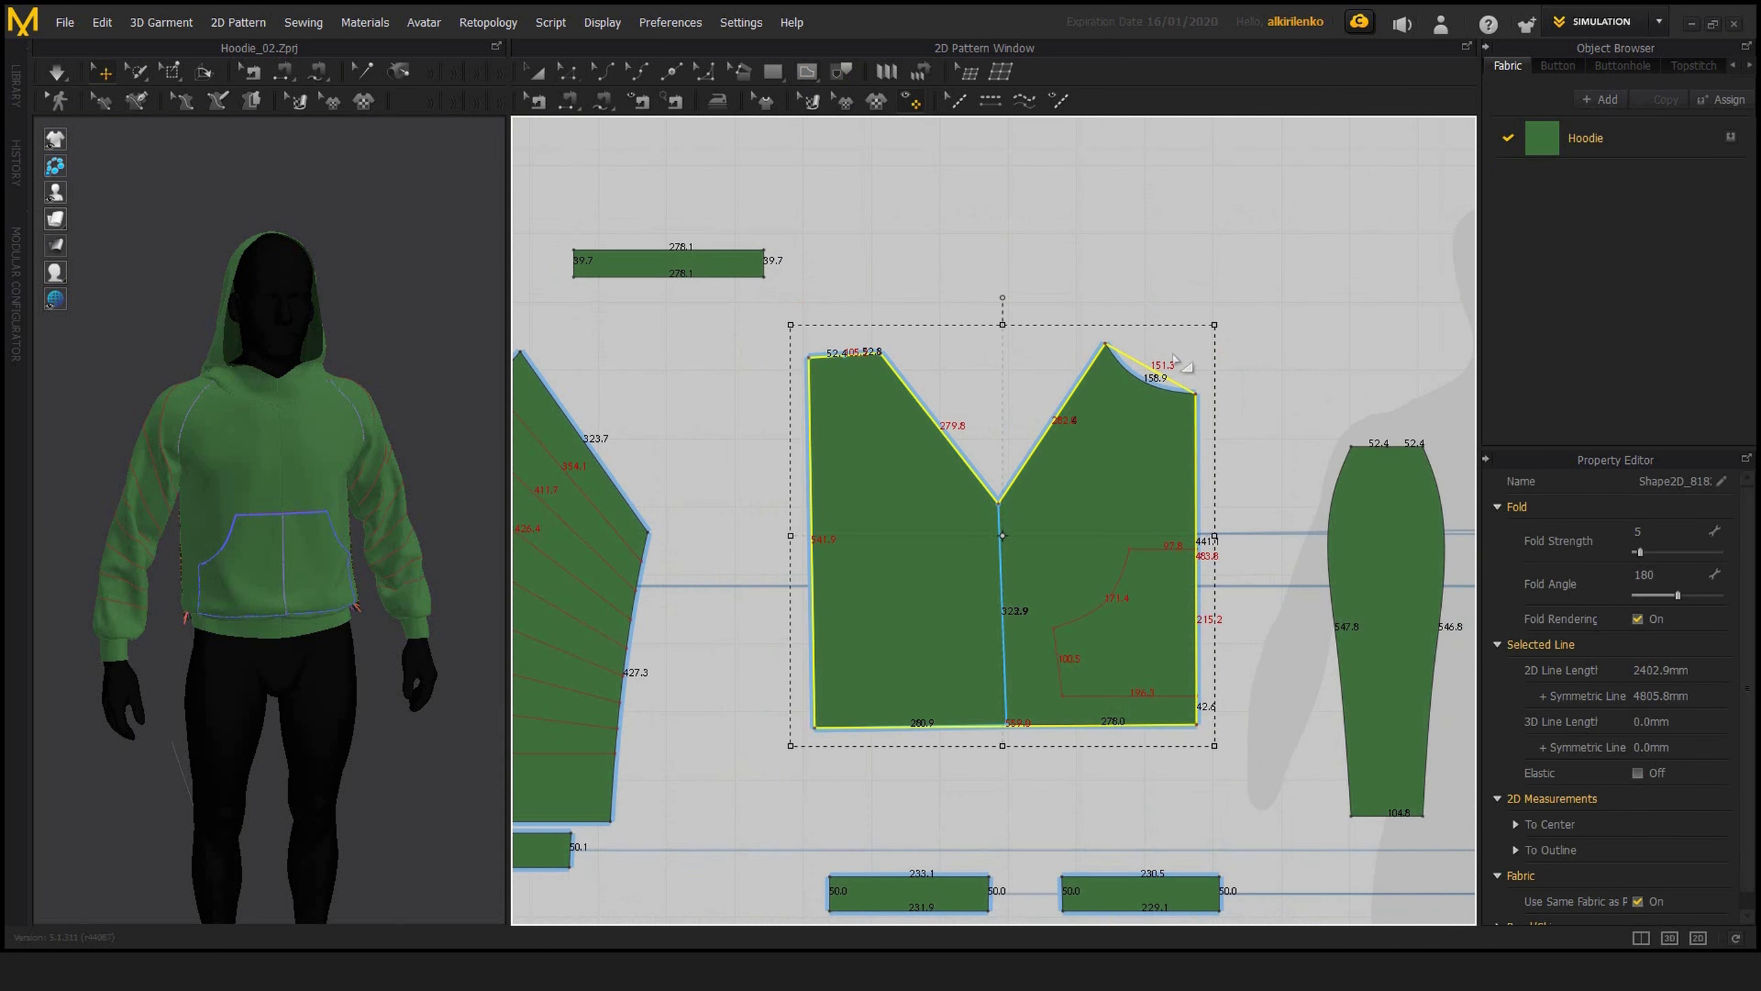
left_click_drag(1159, 372, 1178, 123)
middle_click_drag(1227, 284, 1201, 421)
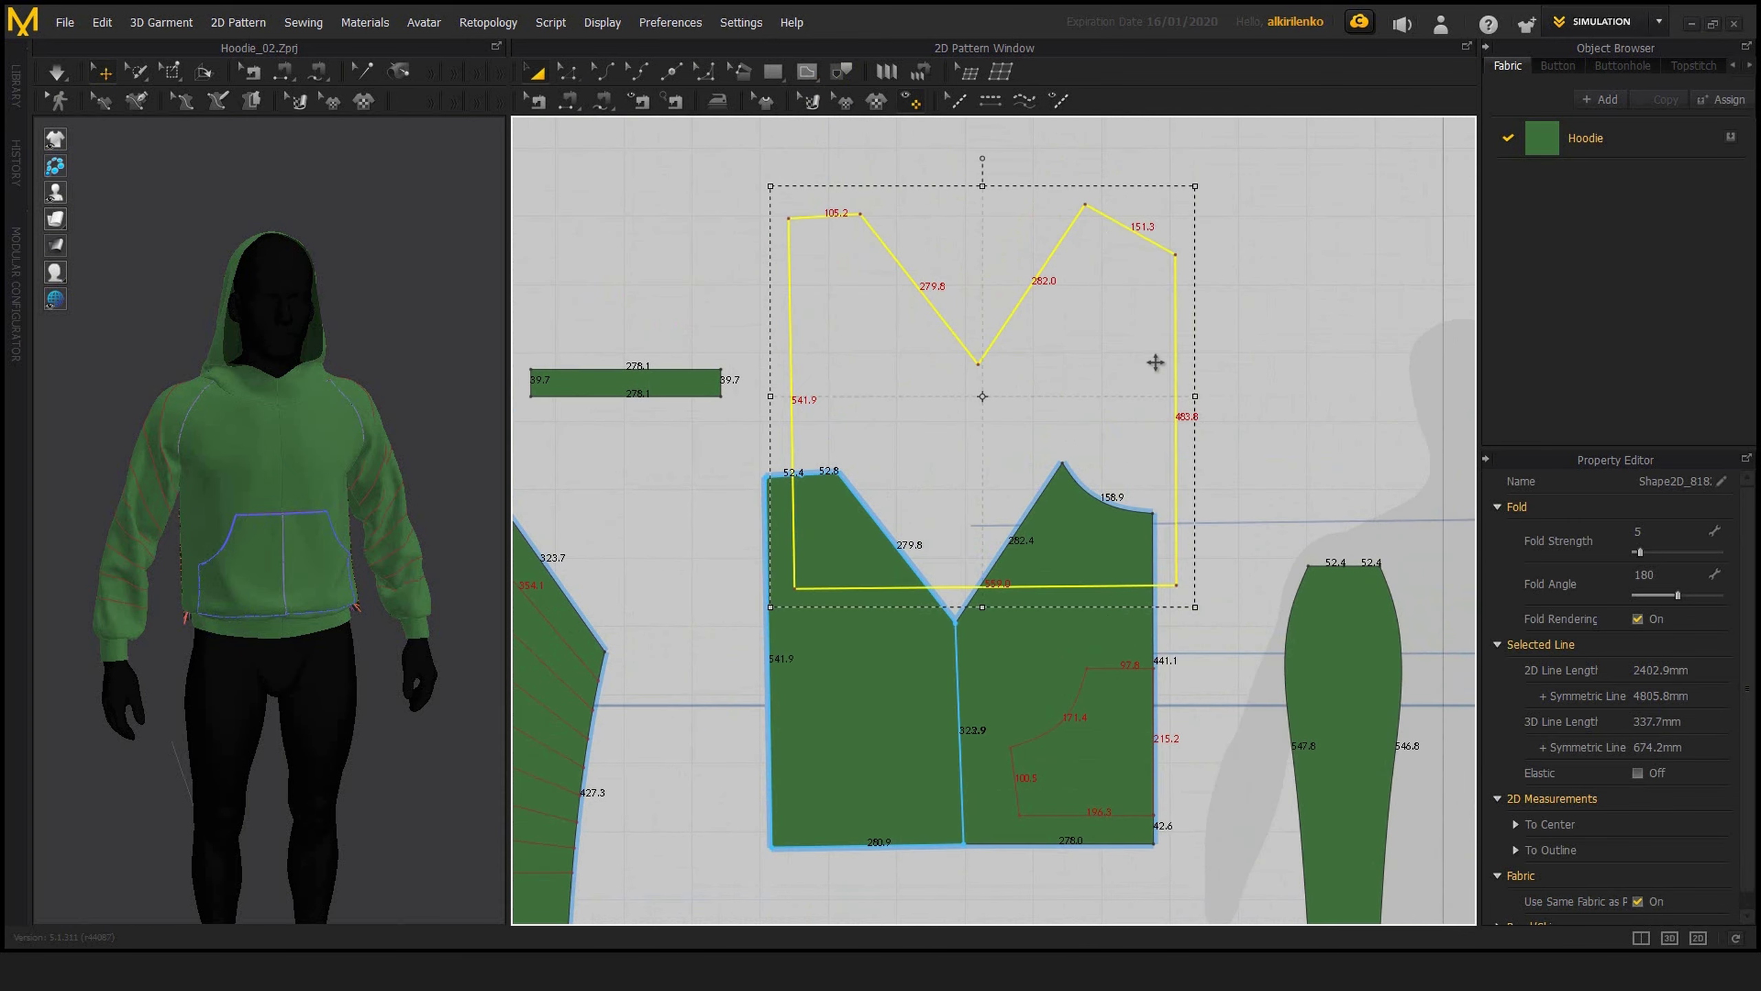
left_click_drag(1154, 361, 1330, 198)
middle_click_drag(1142, 387, 1074, 455)
scroll(1128, 376, "down", 3)
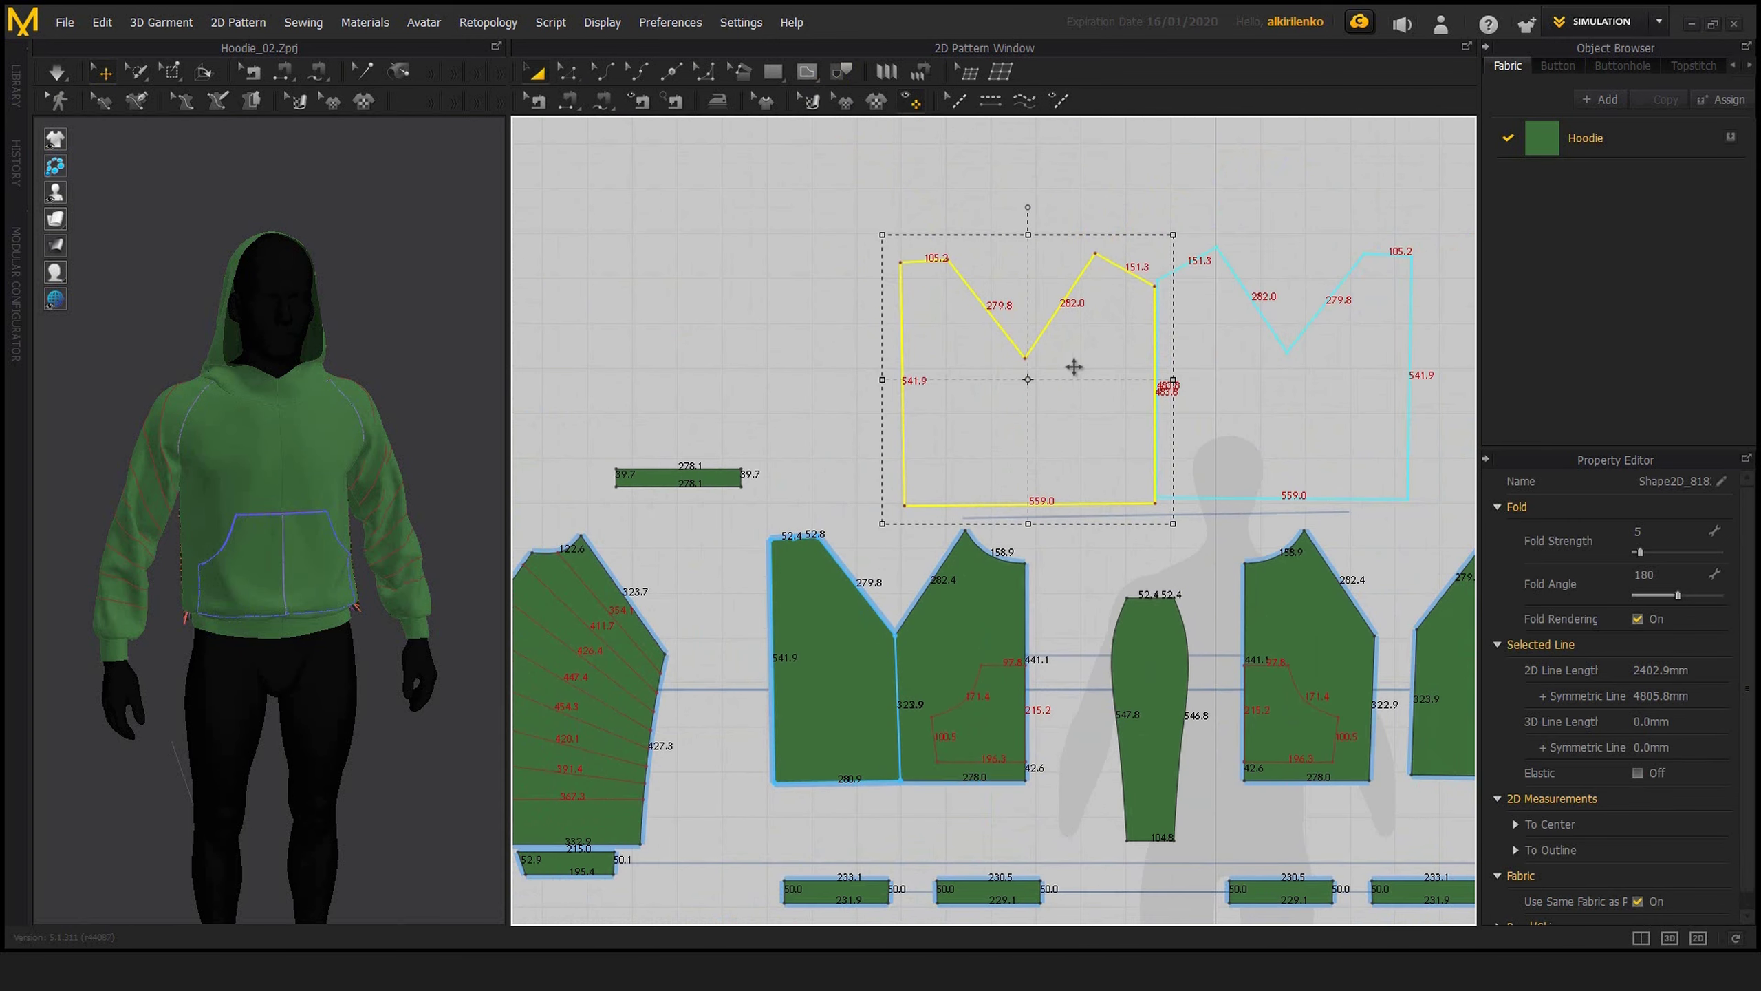
- Undo the traced outline and the joining of the back and front panels, and return to editing pattern edges
key("z")
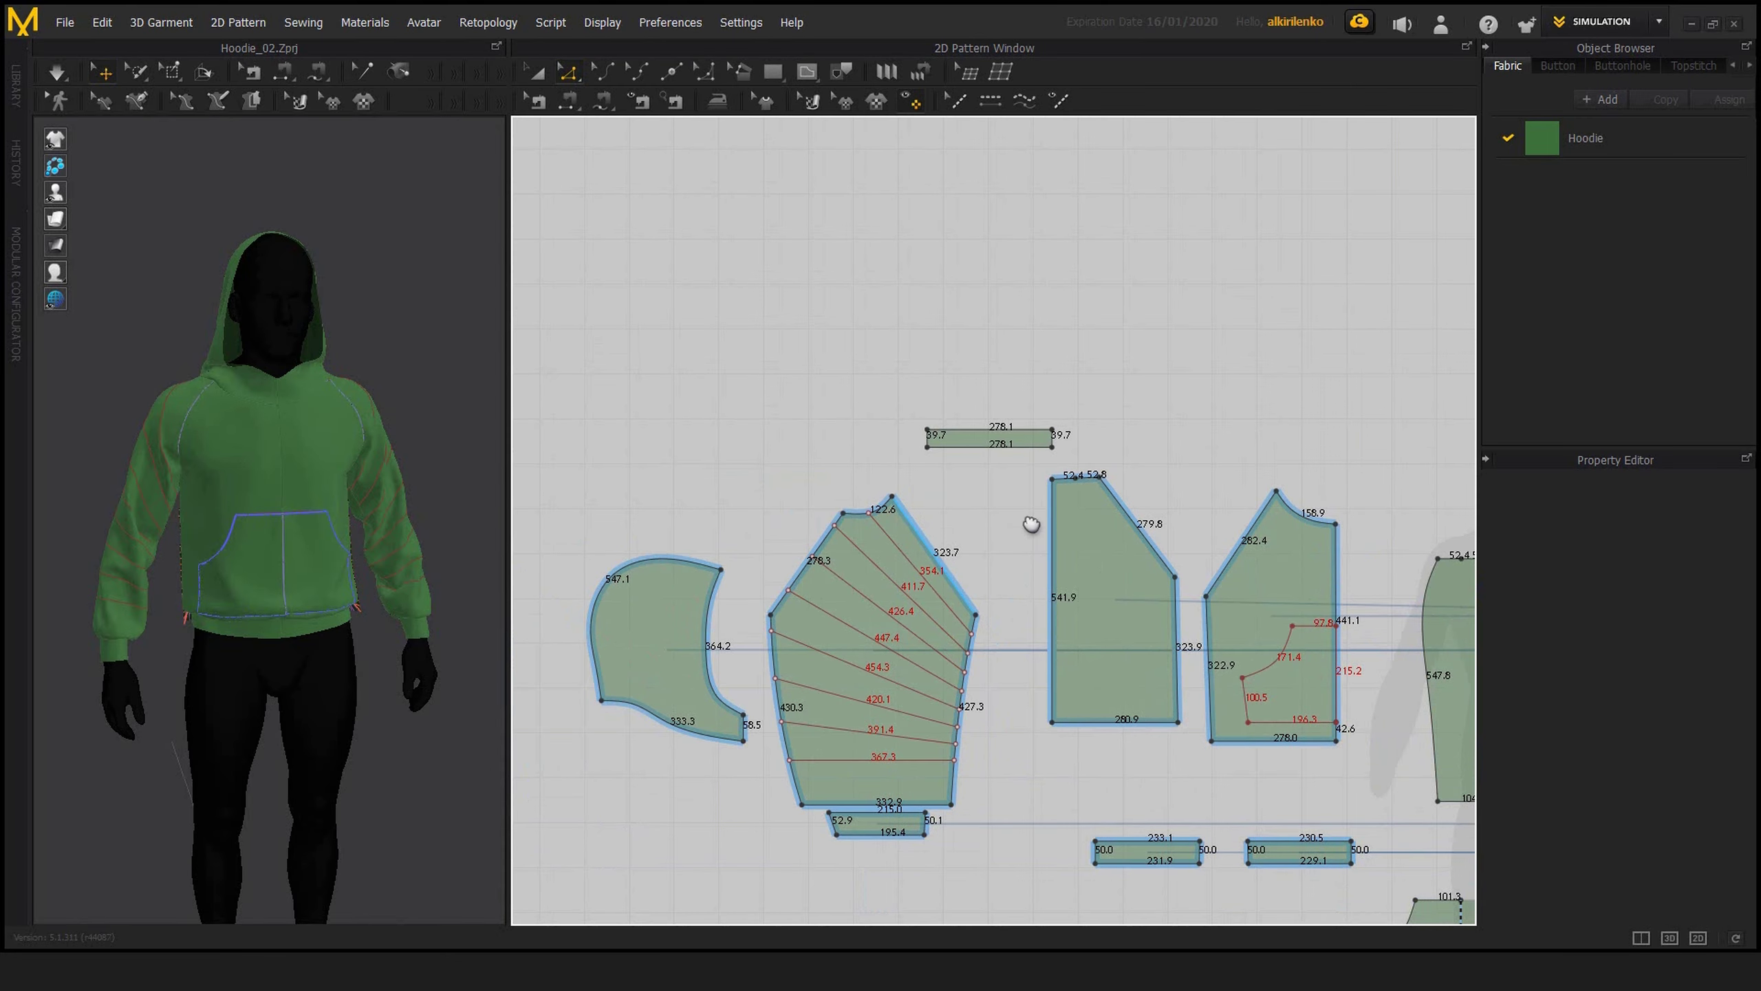
scroll(1030, 518, "up", 1)
middle_click_drag(1087, 482, 1034, 417)
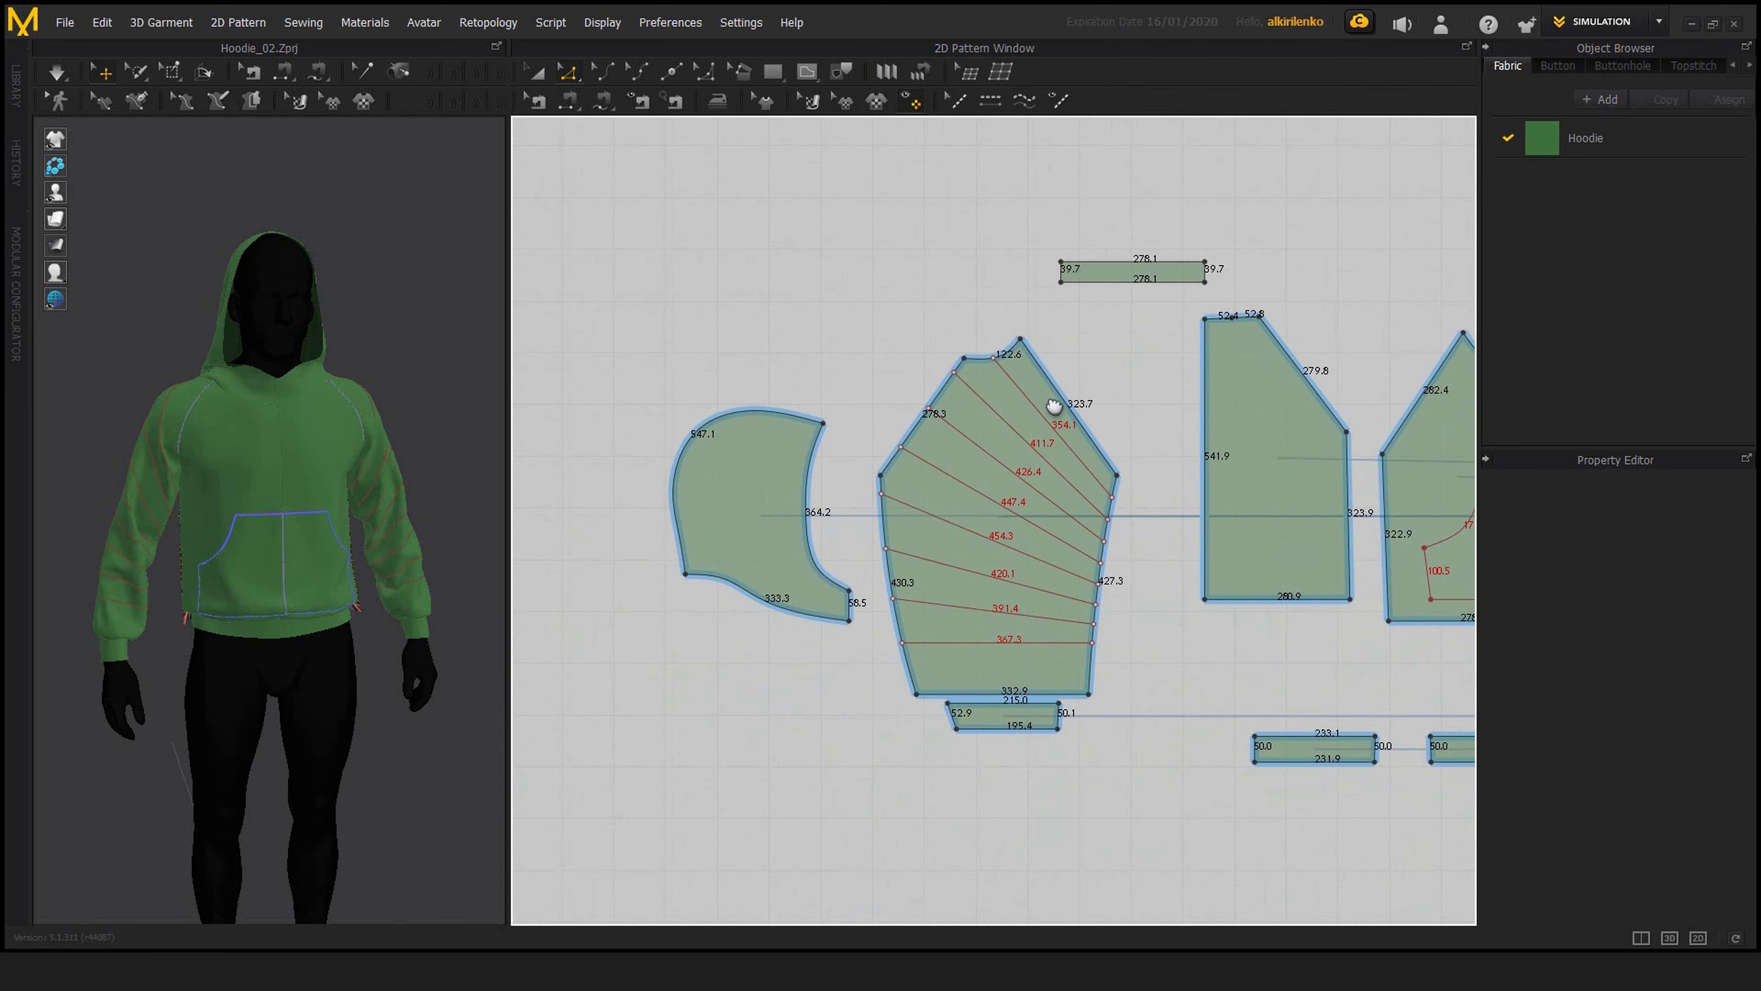
- Examine the sleeve pattern's slanted internal lines and how they lie along the arm in the 3D garment
scroll(1033, 413, "up", 1)
middle_click_drag(973, 269, 857, 286)
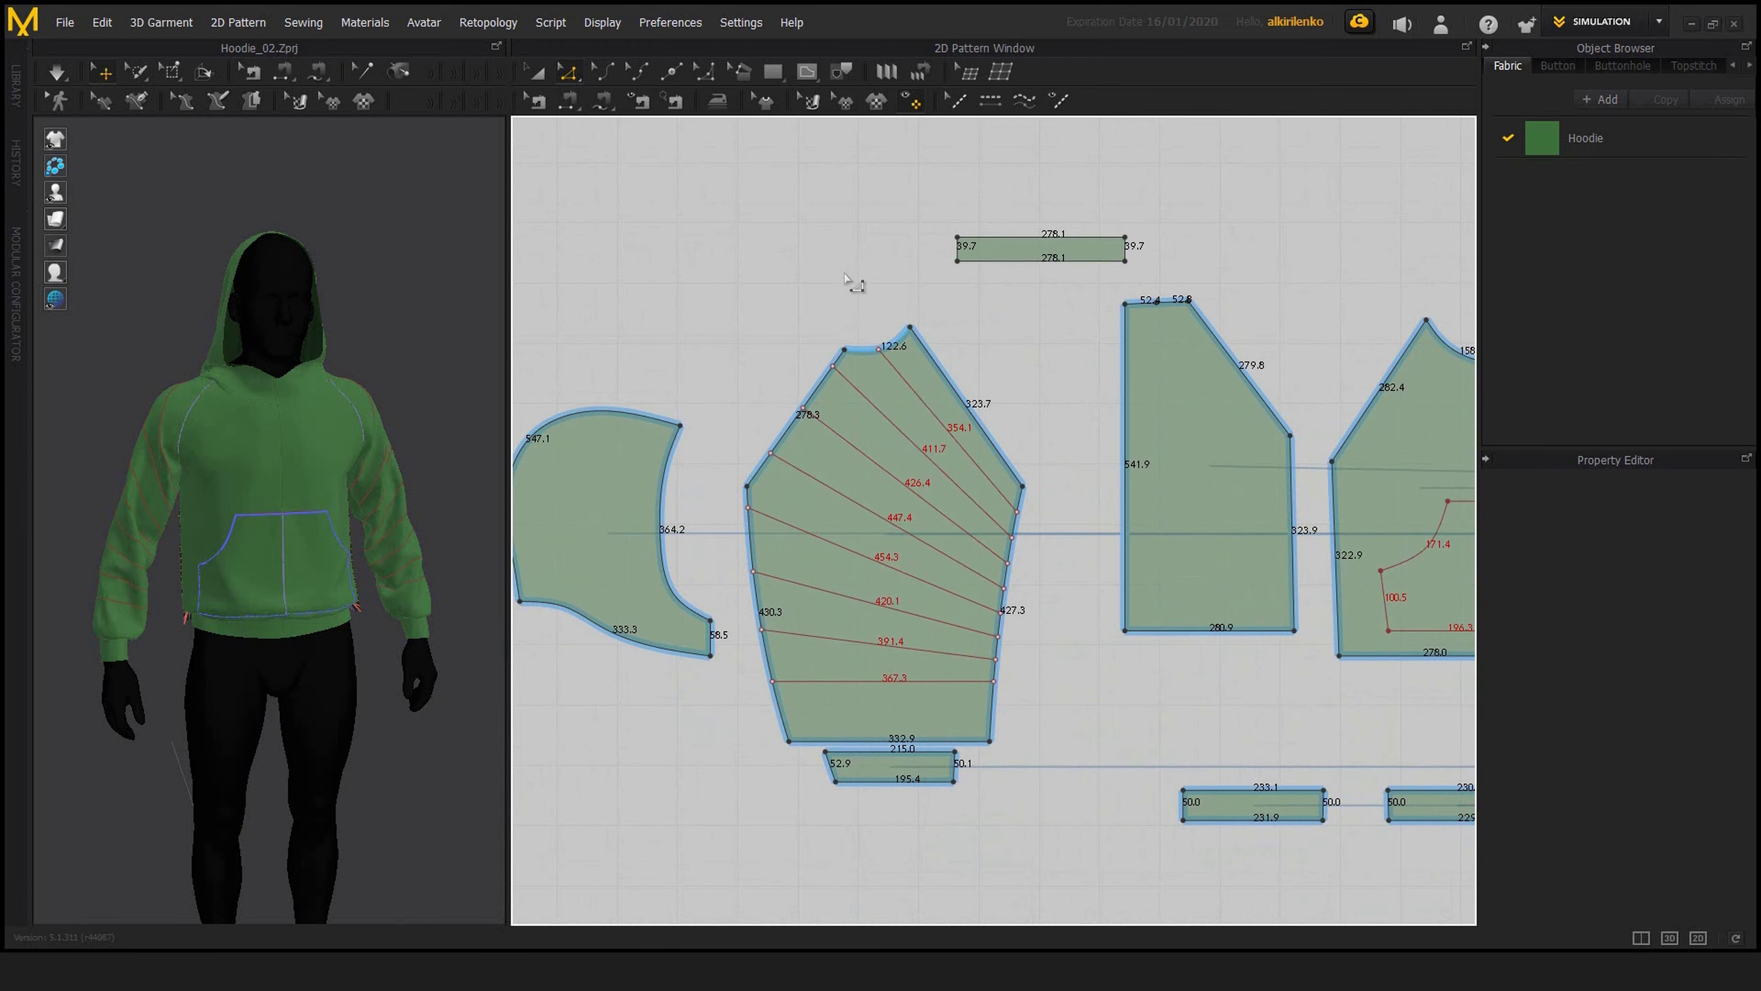
middle_click_drag(950, 393, 1028, 395)
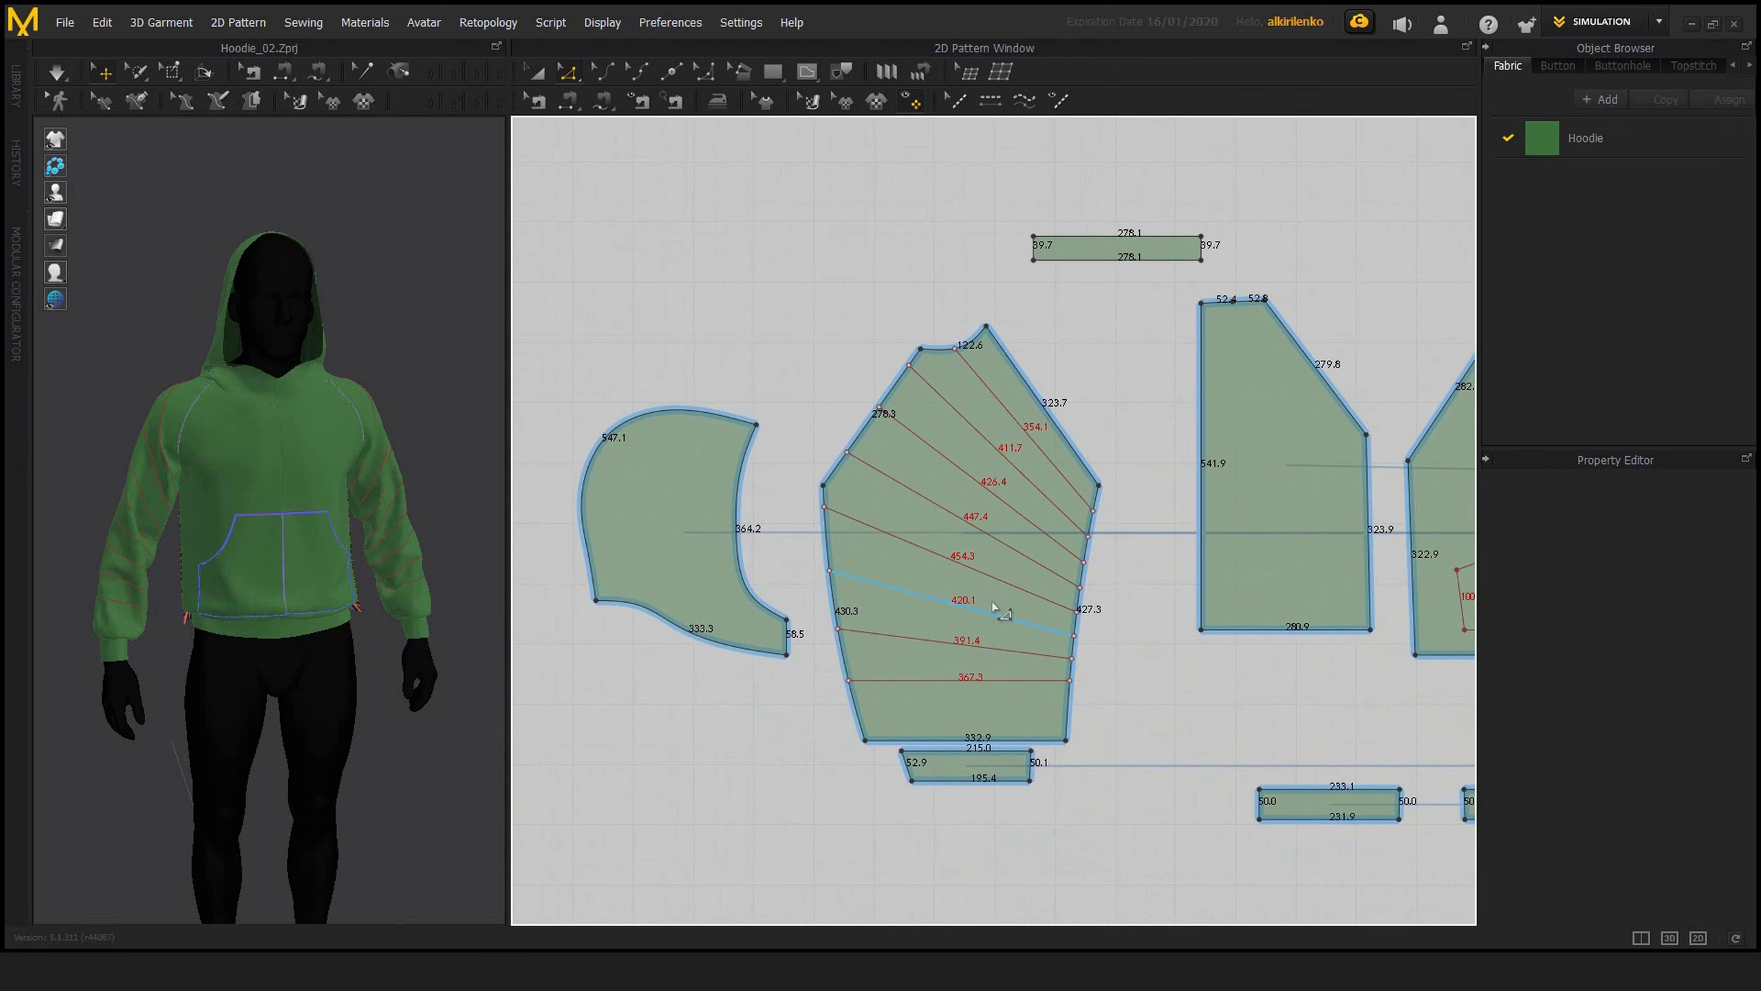
scroll(228, 541, "up", 5)
scroll(1018, 576, "up", 2)
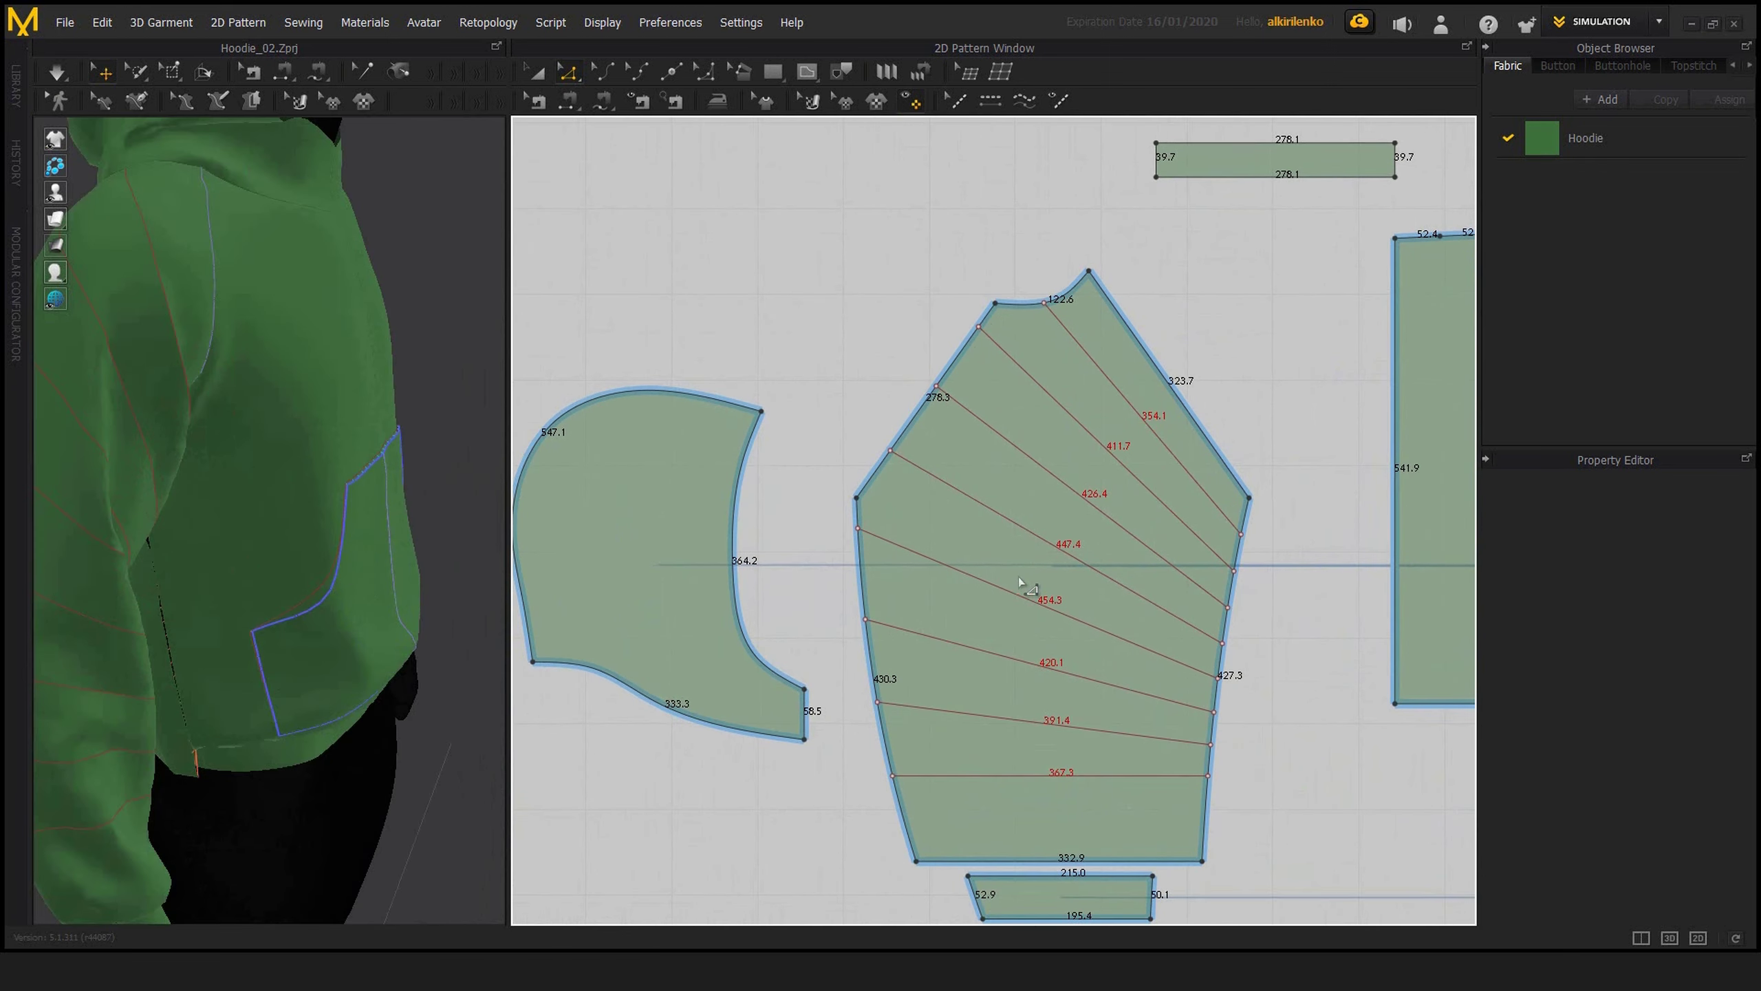
scroll(1073, 575, "down", 1)
middle_click_drag(1061, 573, 1019, 553)
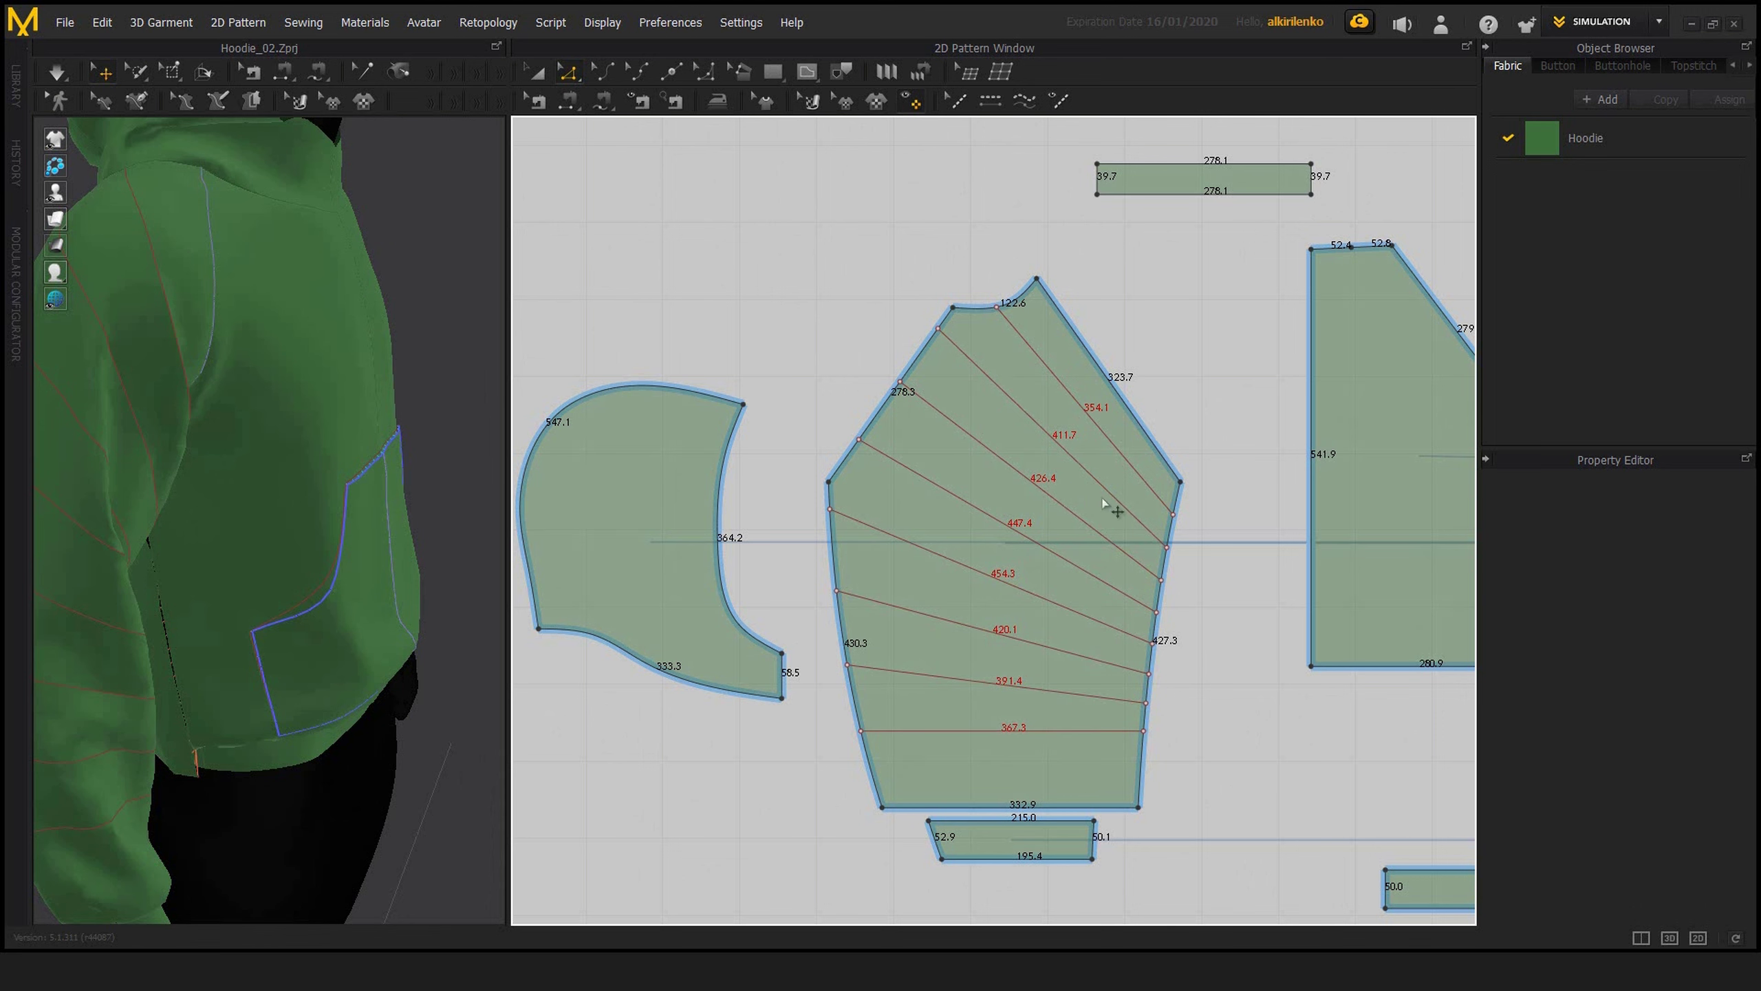
middle_click_drag(1034, 420, 982, 403)
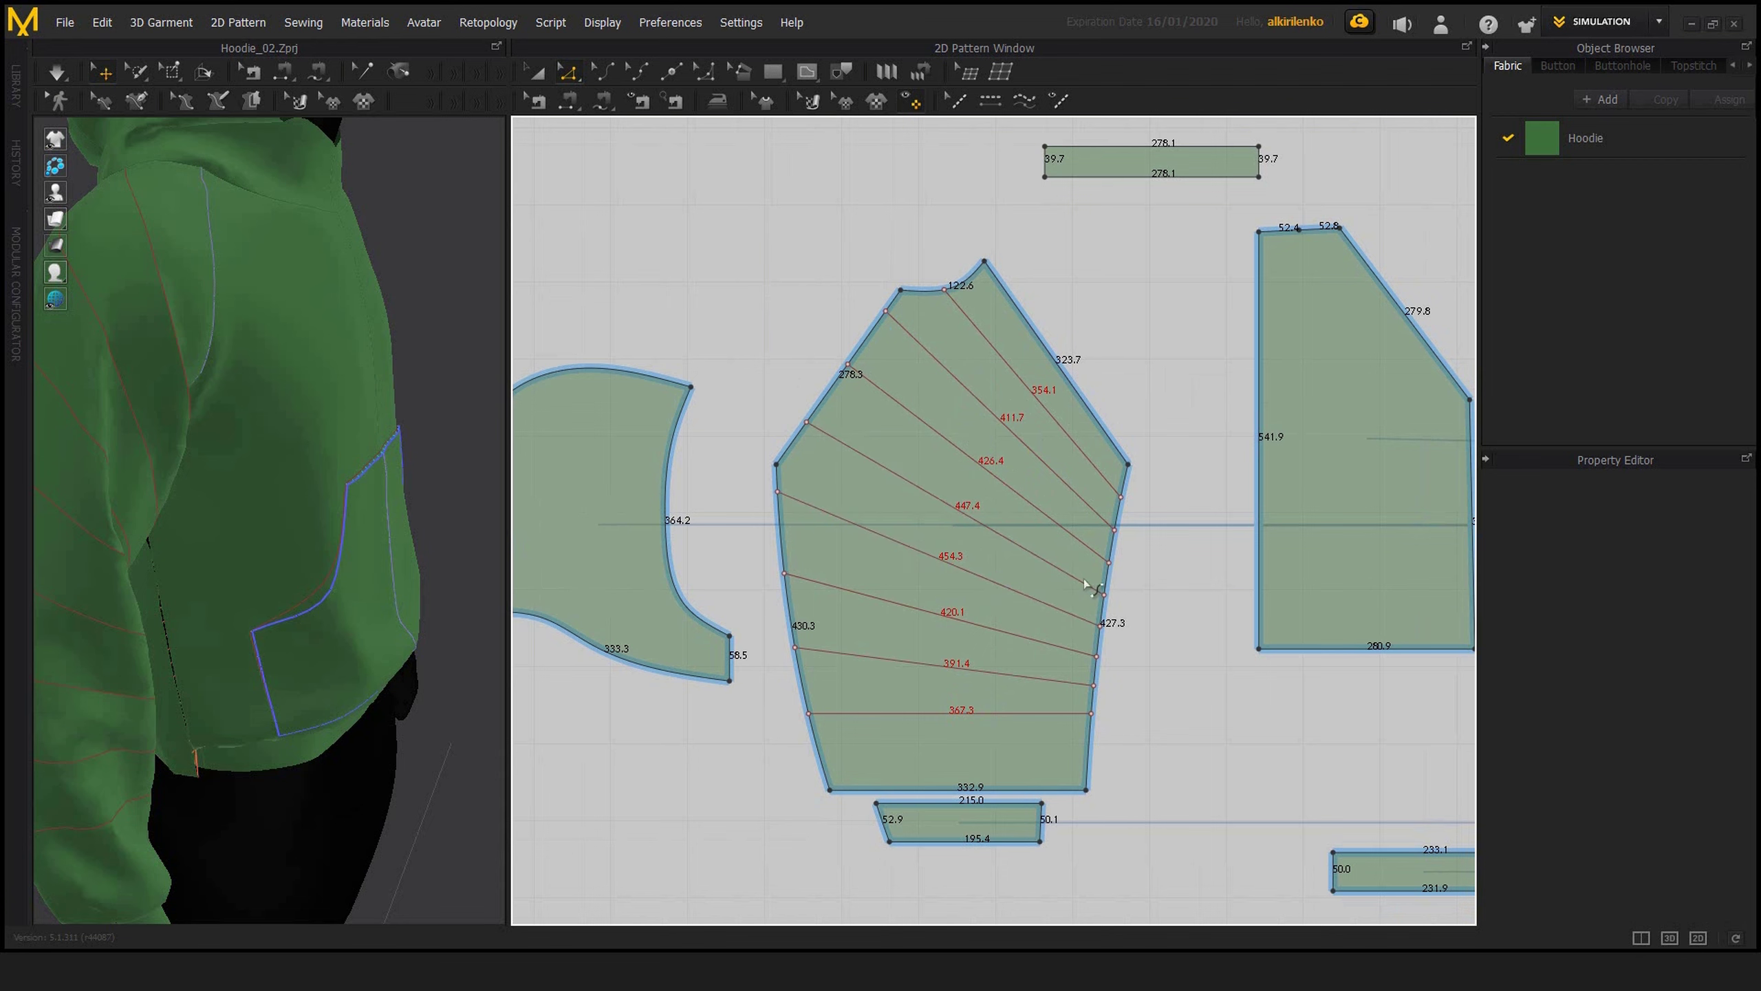
scroll(975, 535, "down", 2)
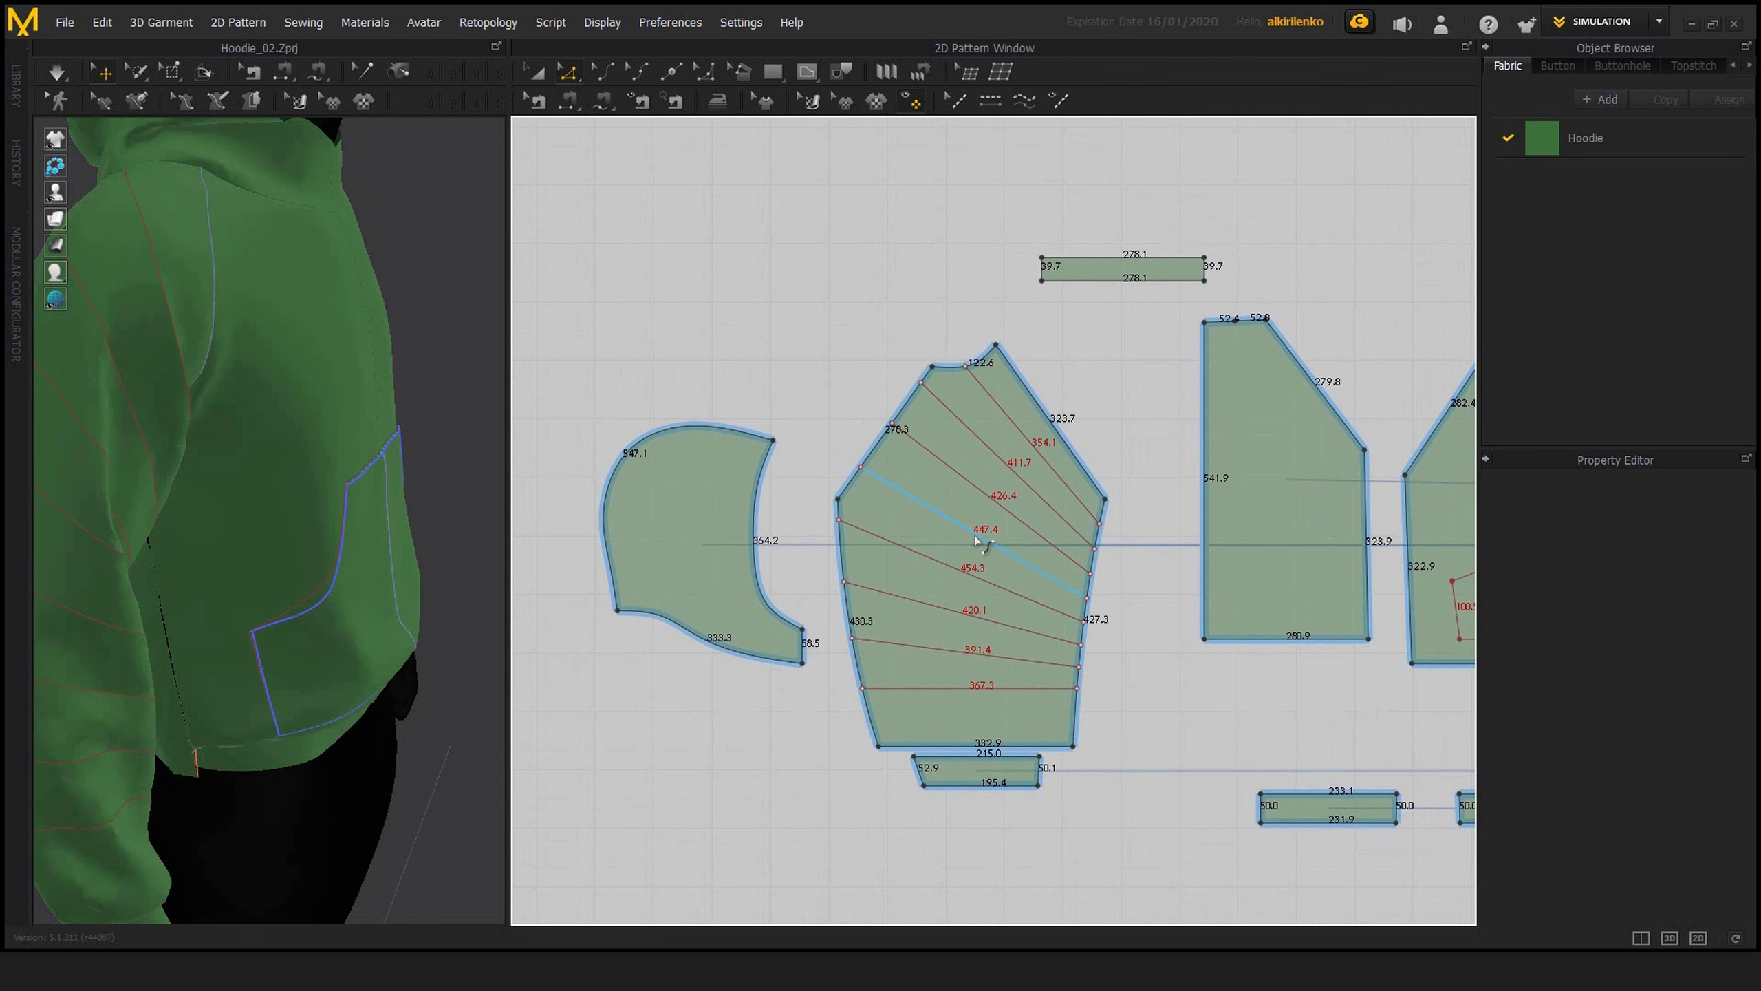
scroll(1014, 504, "up", 2)
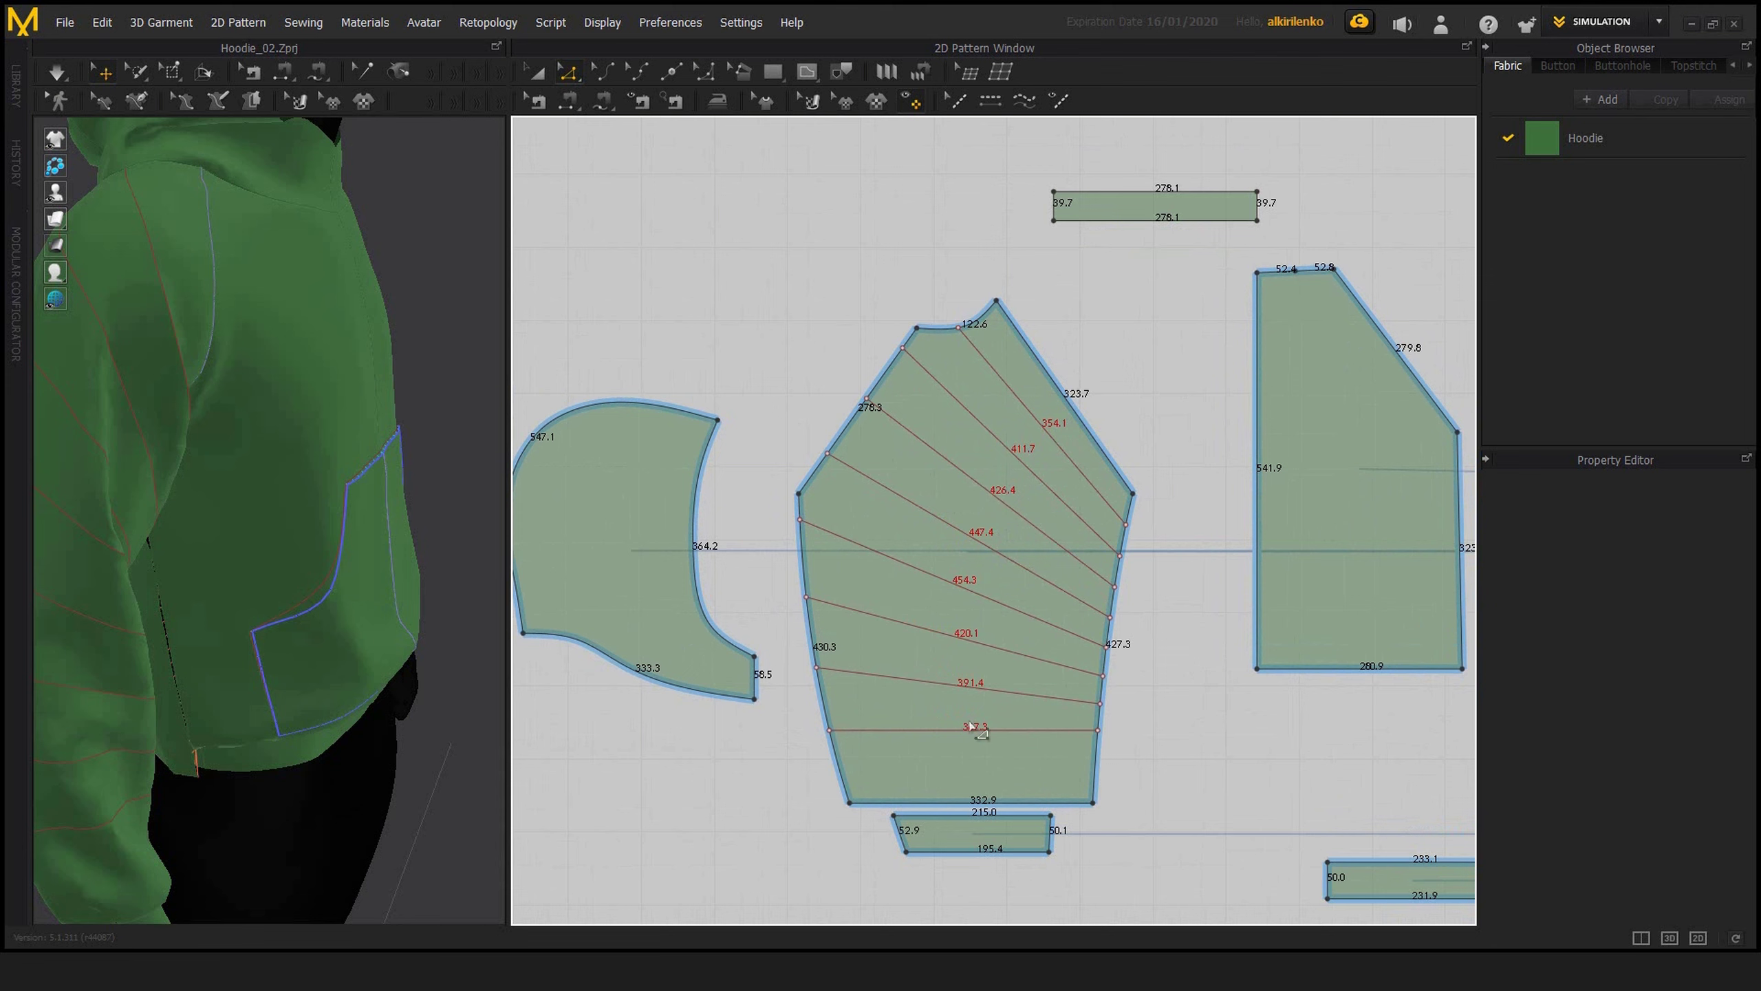
scroll(410, 513, "down", 5)
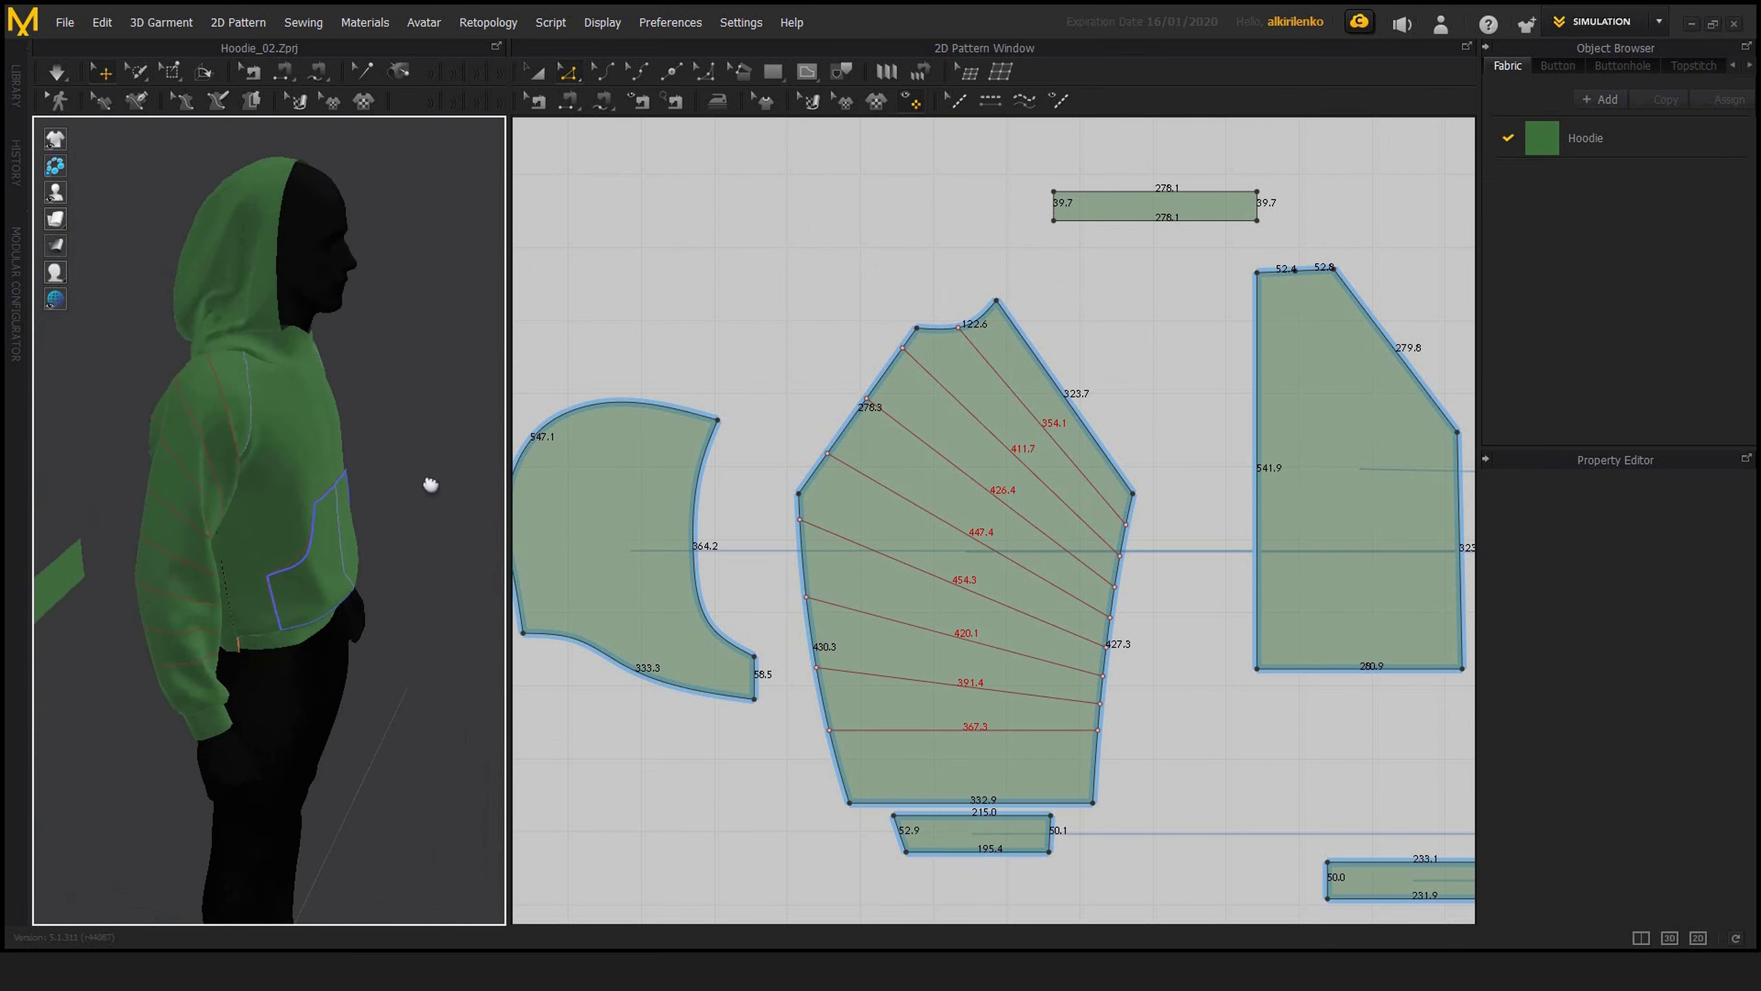
right_click_drag(428, 483, 309, 534)
scroll(309, 534, "up", 2)
scroll(309, 534, "up", 3)
middle_click_drag(858, 489, 994, 492)
scroll(836, 498, "down", 2)
scroll(1054, 569, "down", 2)
- Copy the sleeve pattern with its internal lines and paste the duplicate in line with it, on the far side of the hood piece
key("a")
left_click(1087, 492)
left_click(945, 380)
scroll(1025, 531, "up", 1)
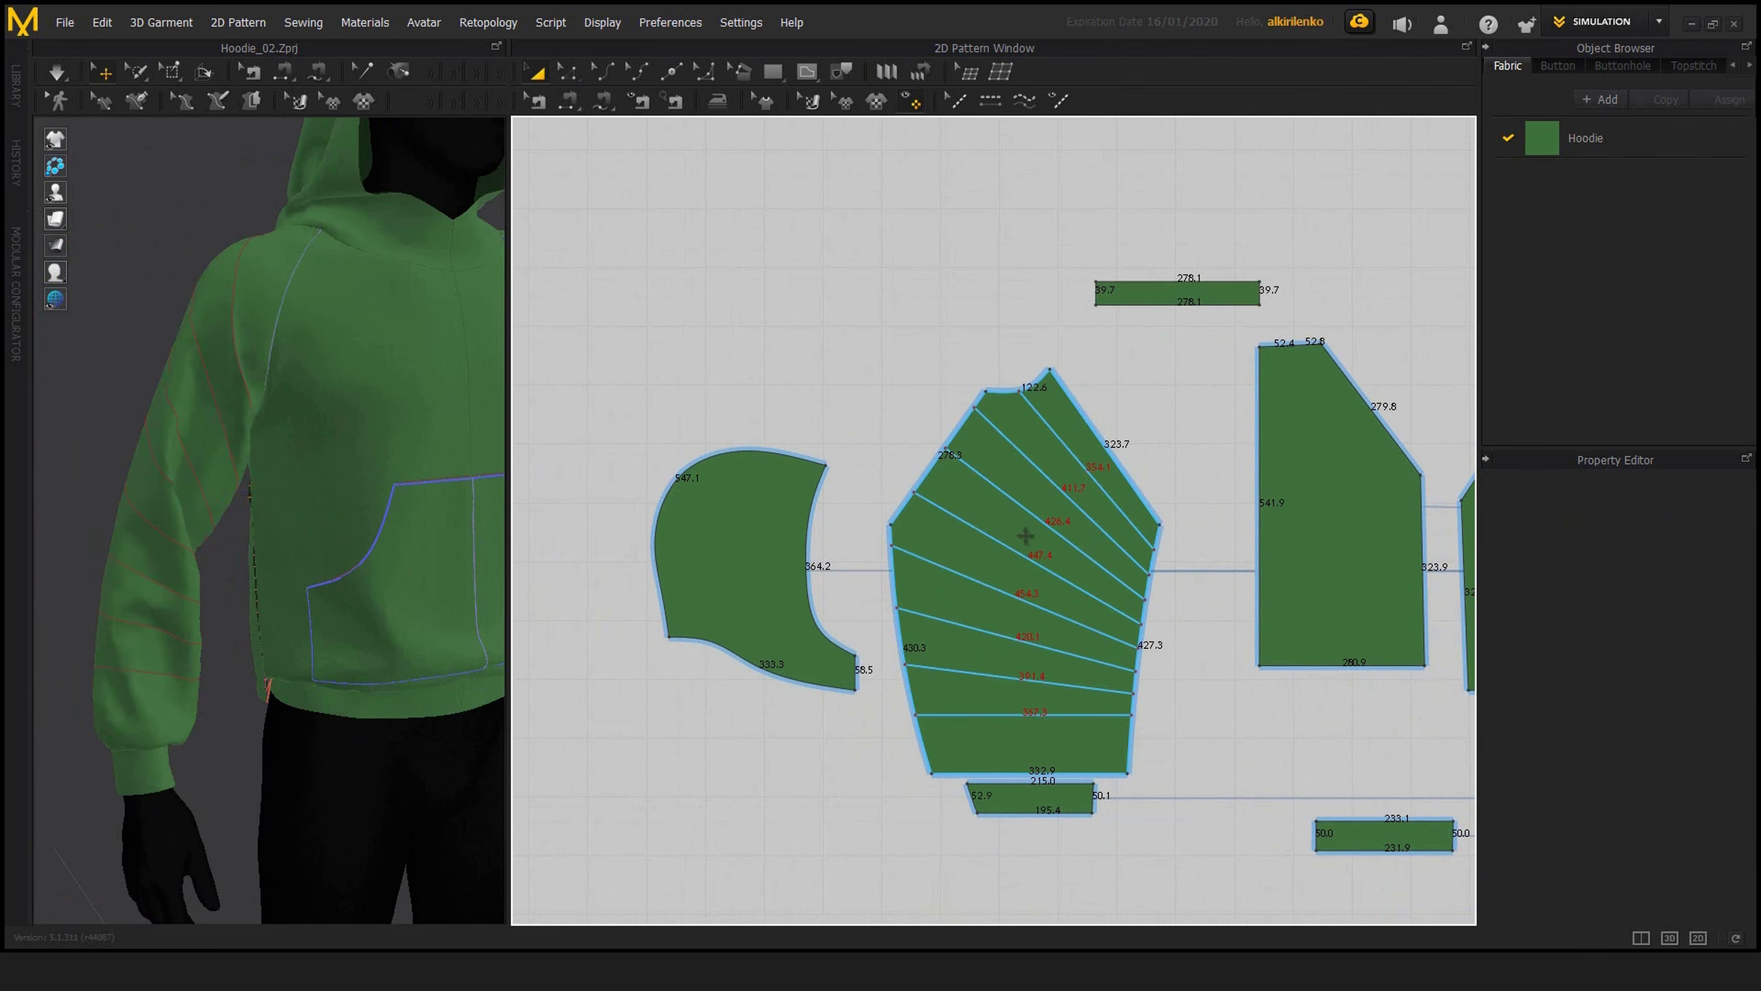
left_click(1026, 532)
scroll(1201, 601, "down", 3)
middle_click_drag(1109, 556, 1106, 530)
scroll(1106, 529, "up", 1)
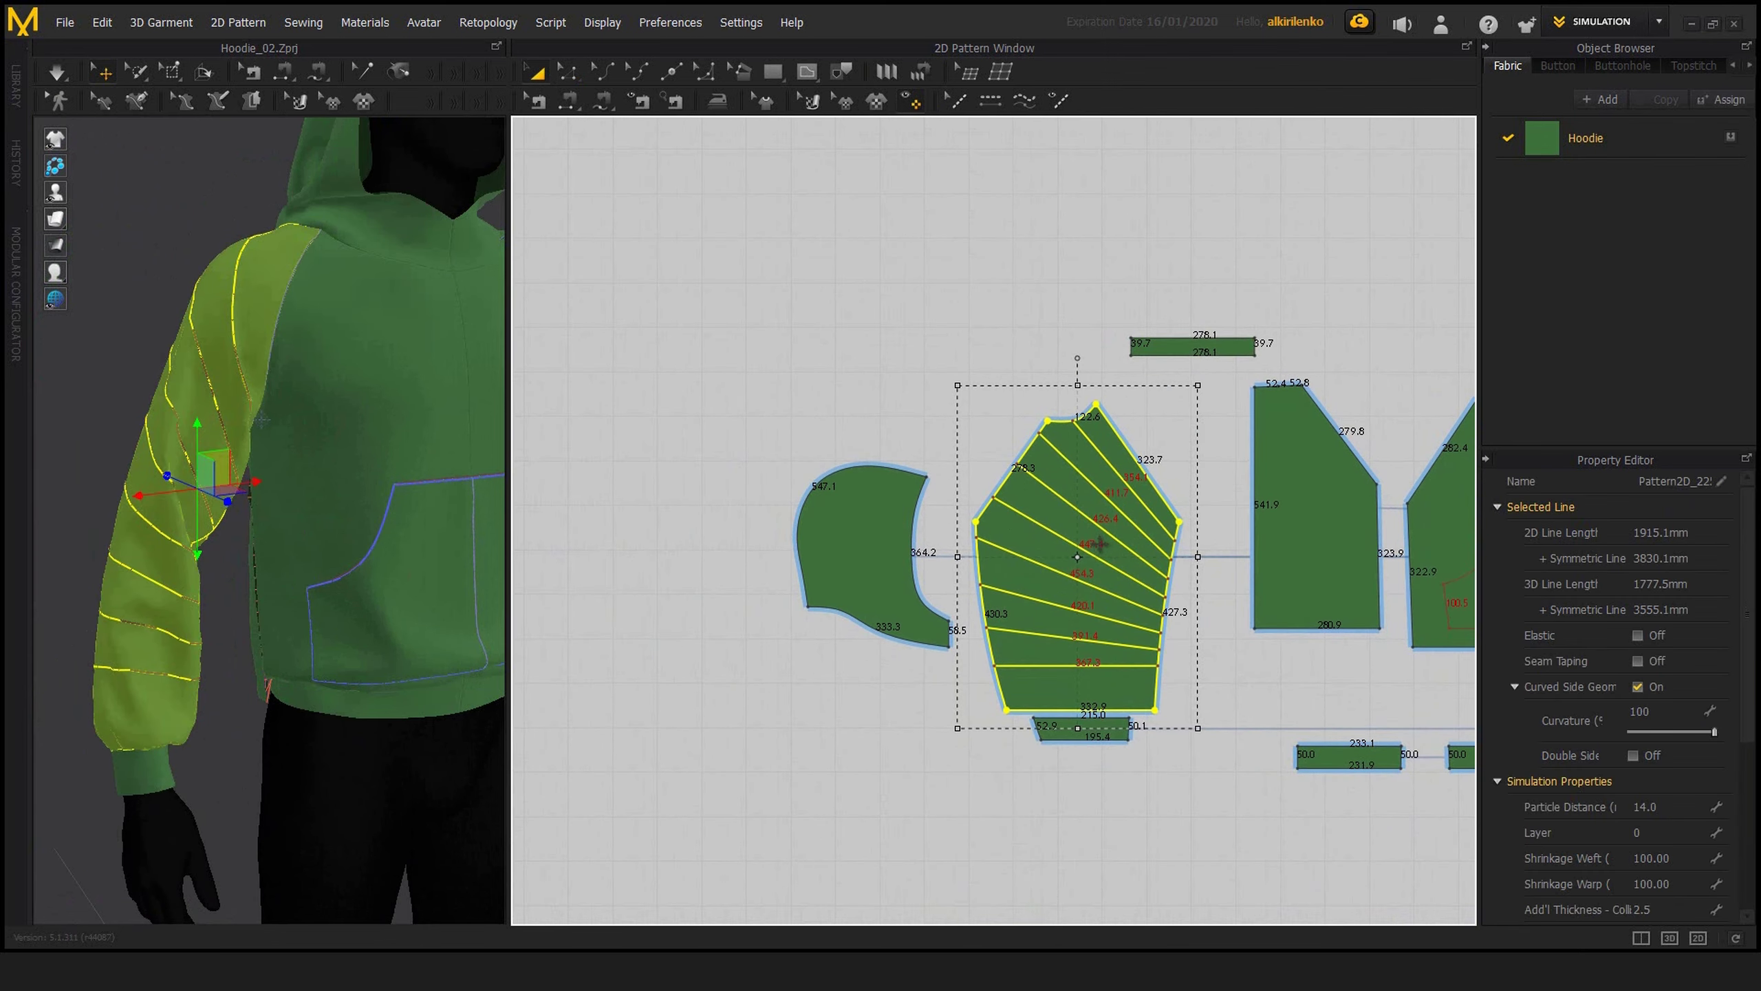
middle_click_drag(841, 554, 1046, 554)
key("ctrl+c")
key("ctrl+v")
left_click(789, 556, "shift")
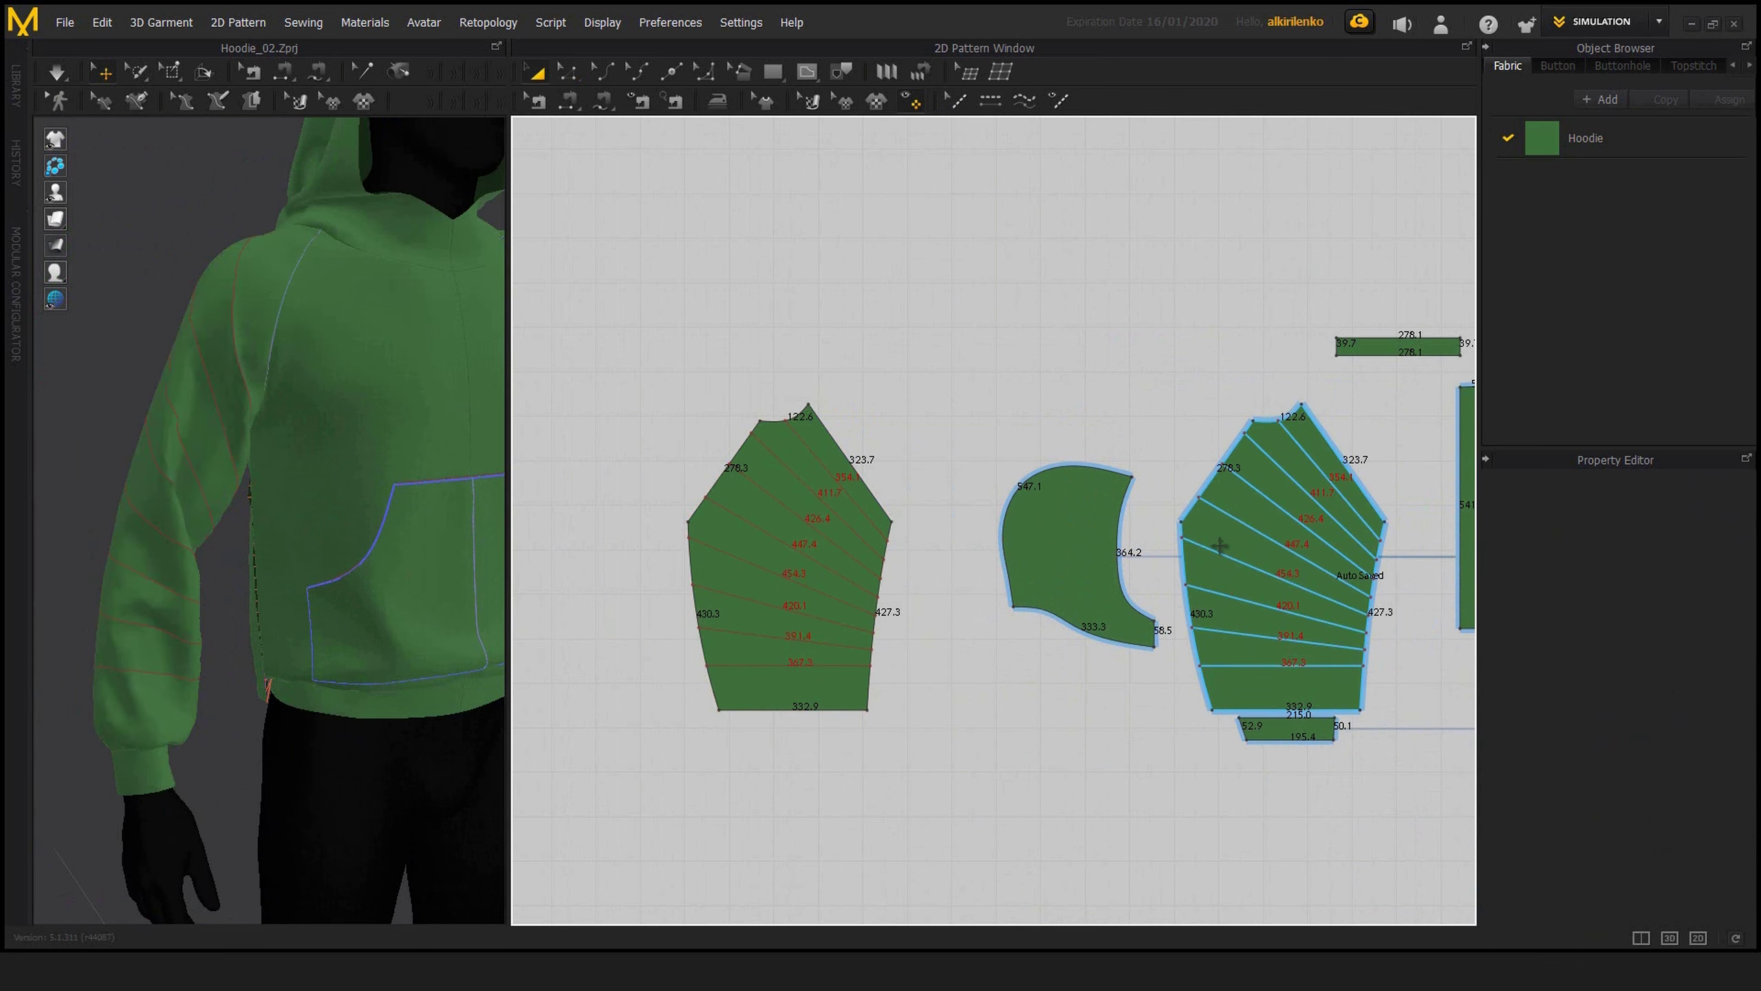
- Select the loose strip's lower edge with the original sleeve's uppermost internal line, and check whether their options include Match Up
middle_click_drag(1290, 542, 1102, 603)
scroll(1102, 603, "up", 2)
key("z")
middle_click_drag(1150, 392, 979, 393)
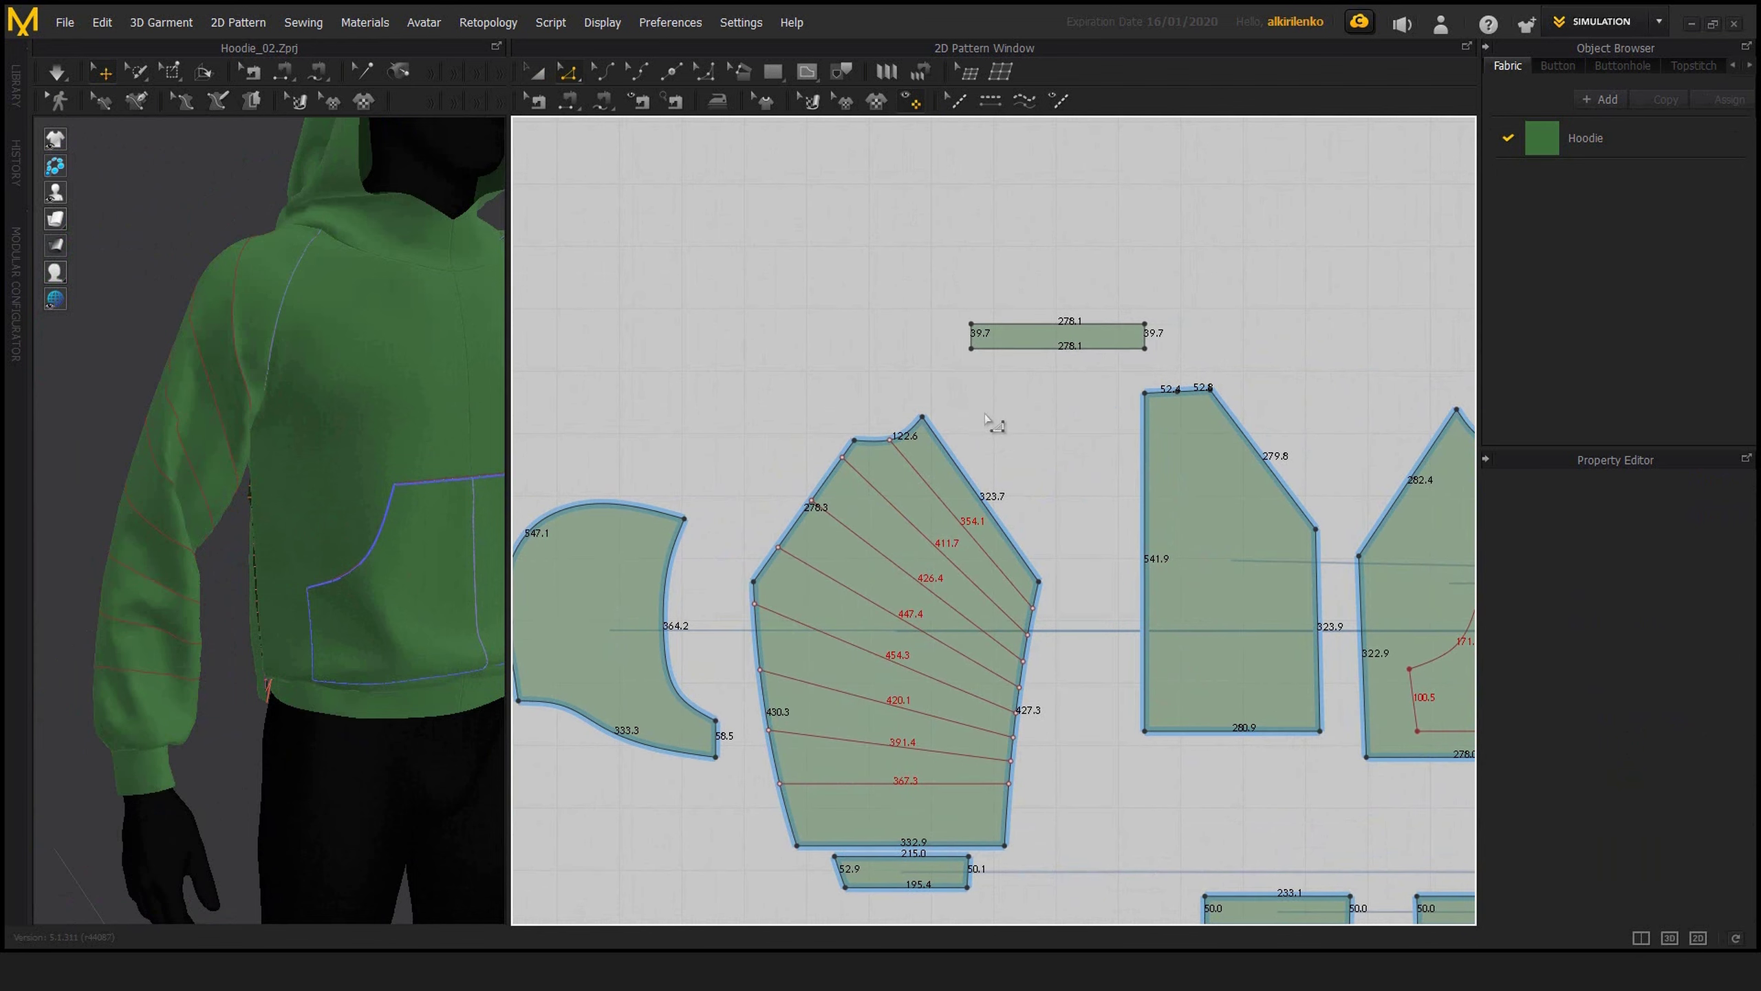
scroll(998, 520, "up", 2)
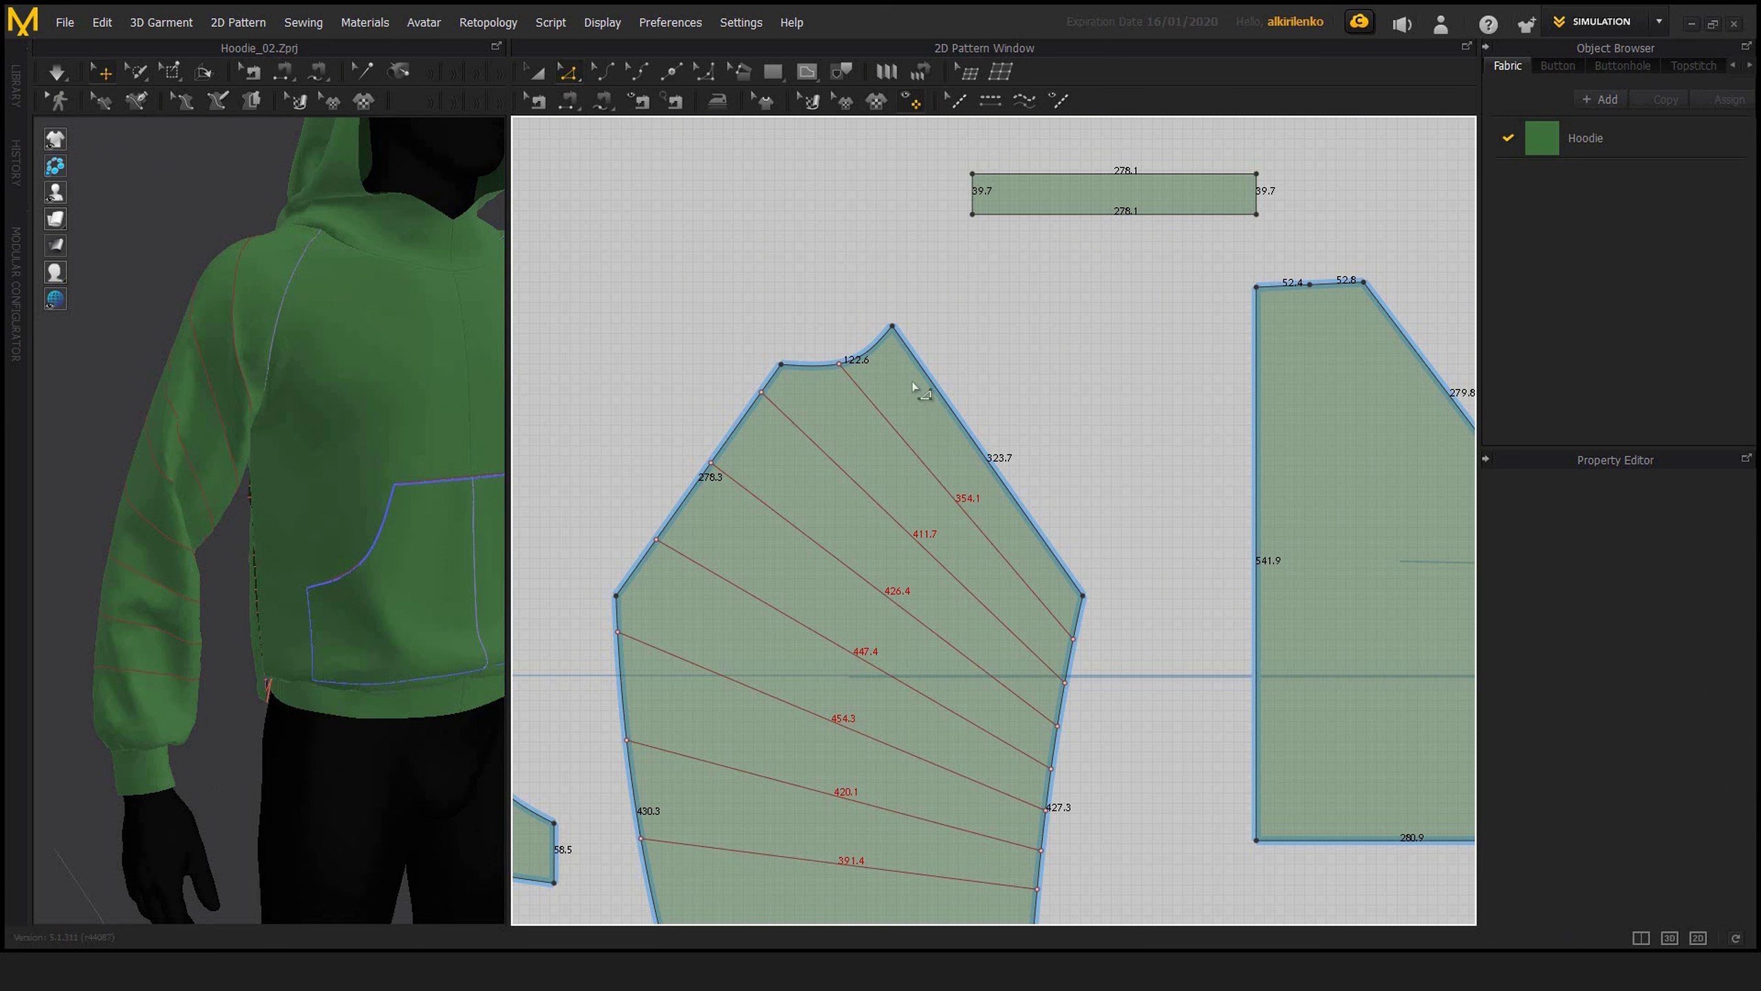
scroll(1006, 469, "down", 2)
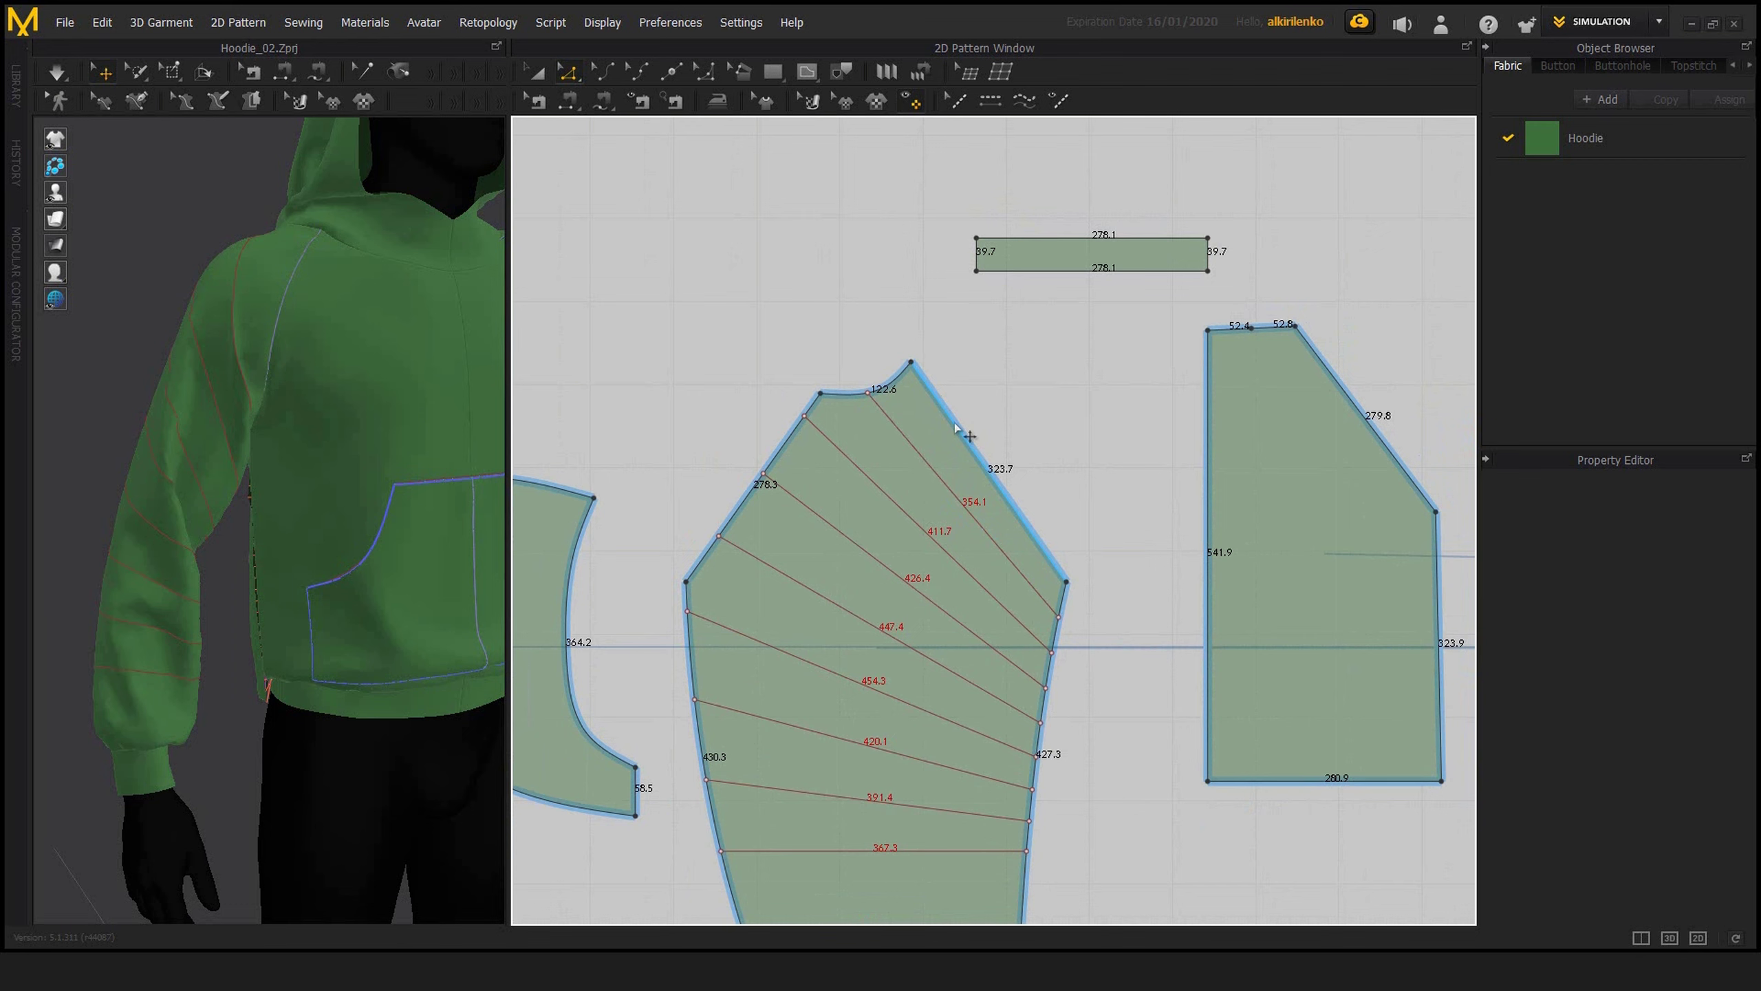
middle_click_drag(1093, 475, 1147, 448)
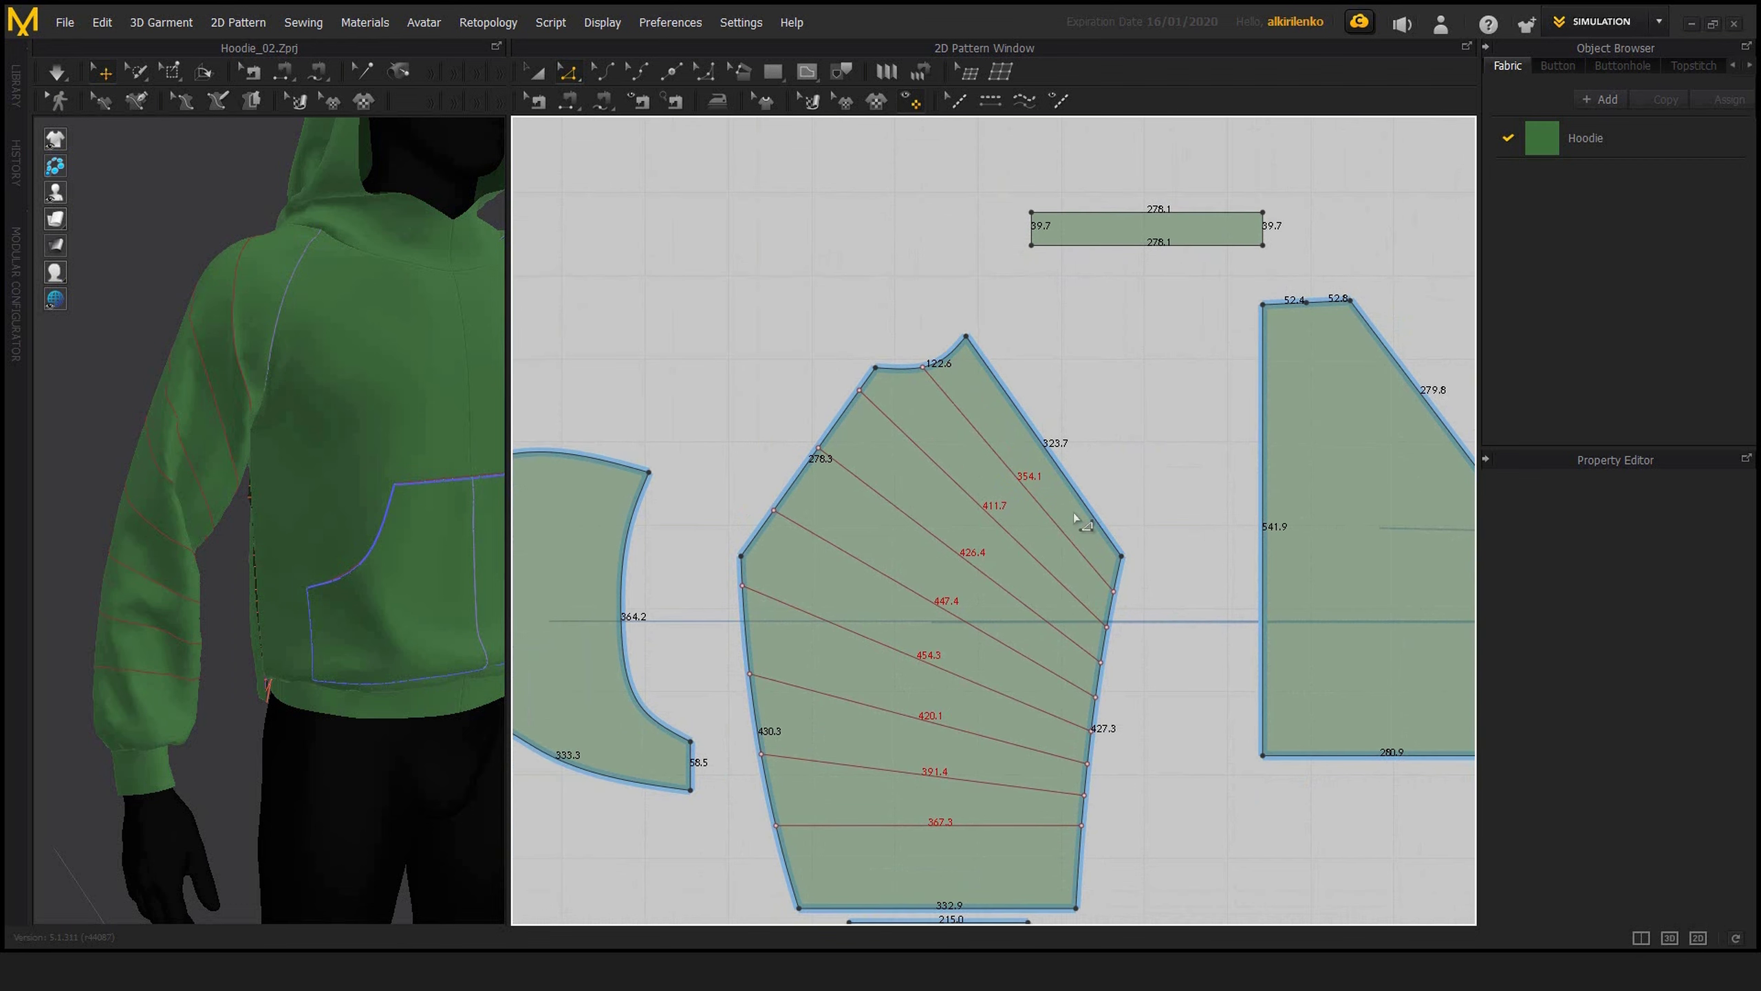
left_click(1144, 244)
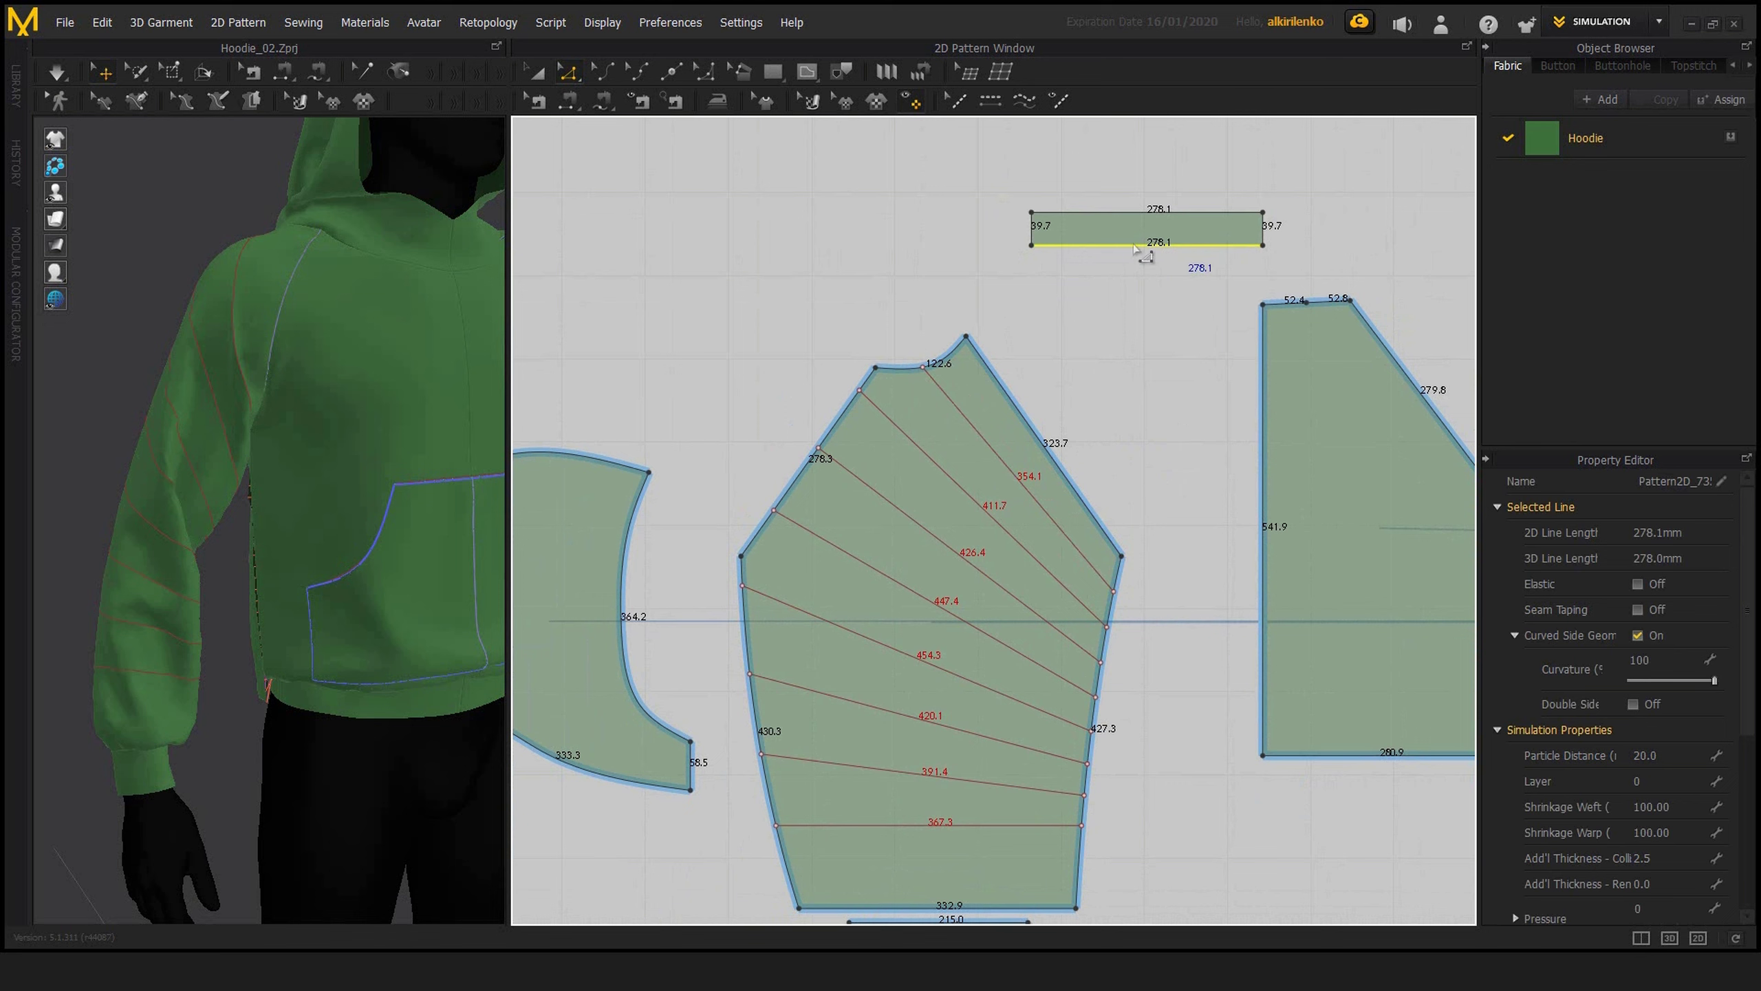
left_click(1004, 444)
right_click(1002, 462)
mouse_move(1068, 782)
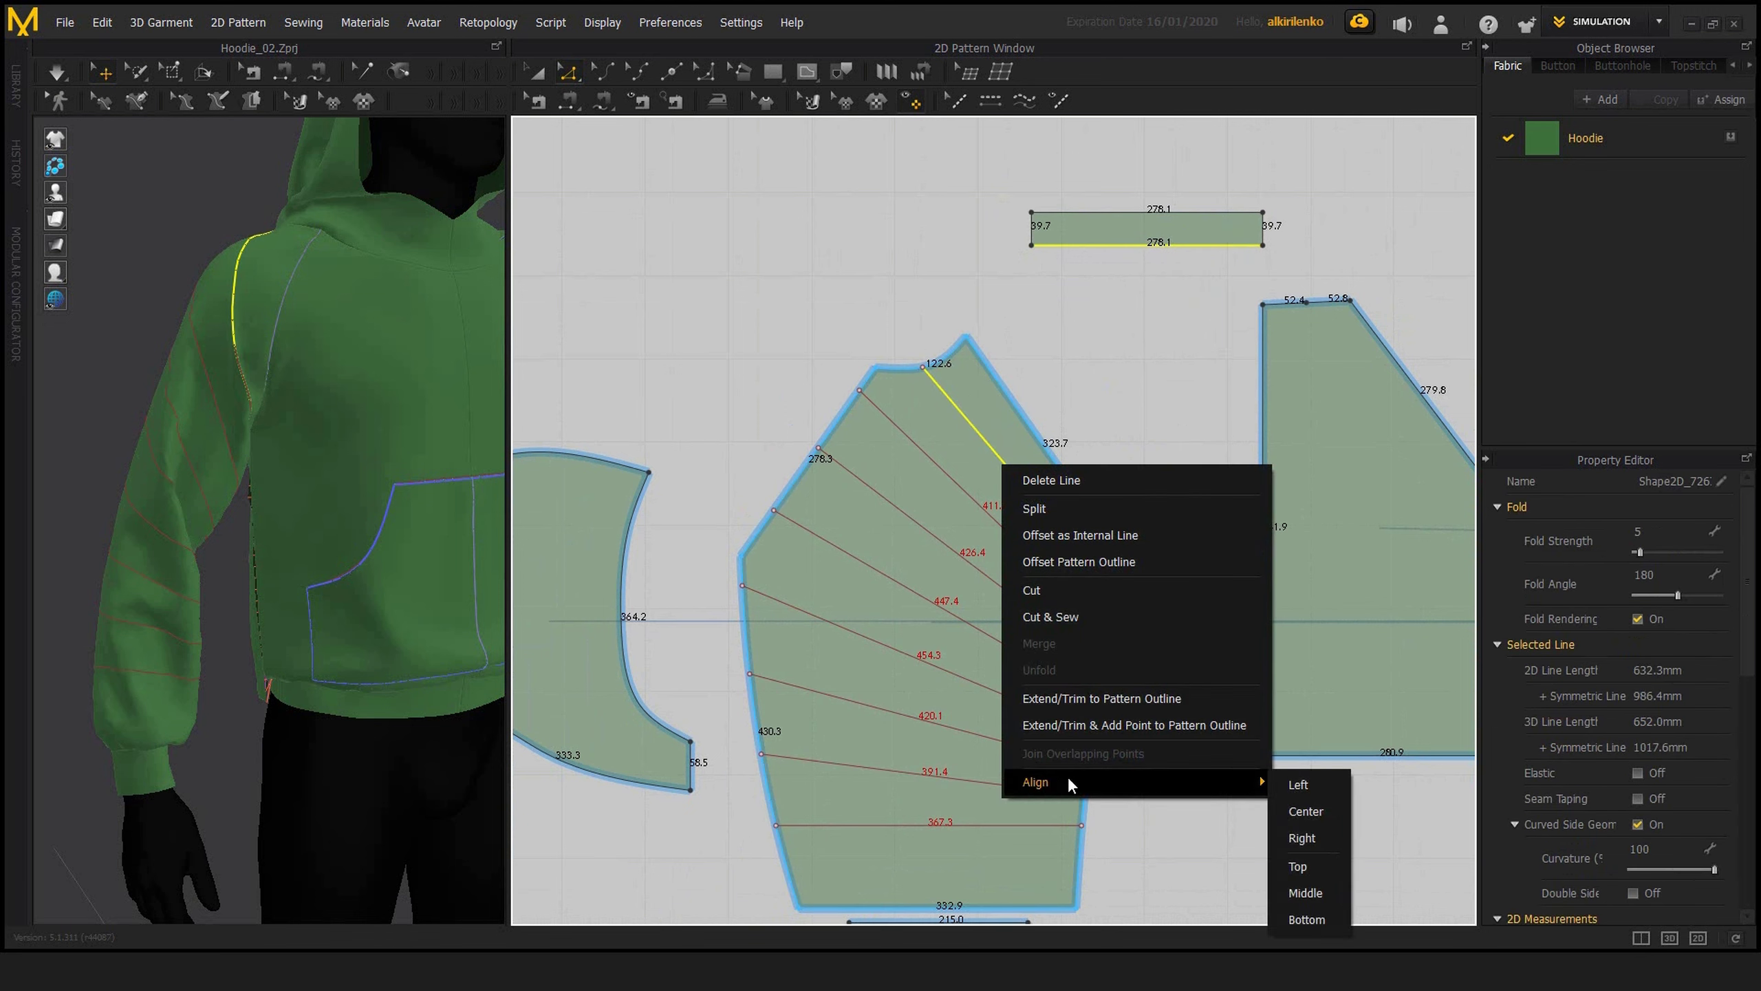
left_click(1049, 231)
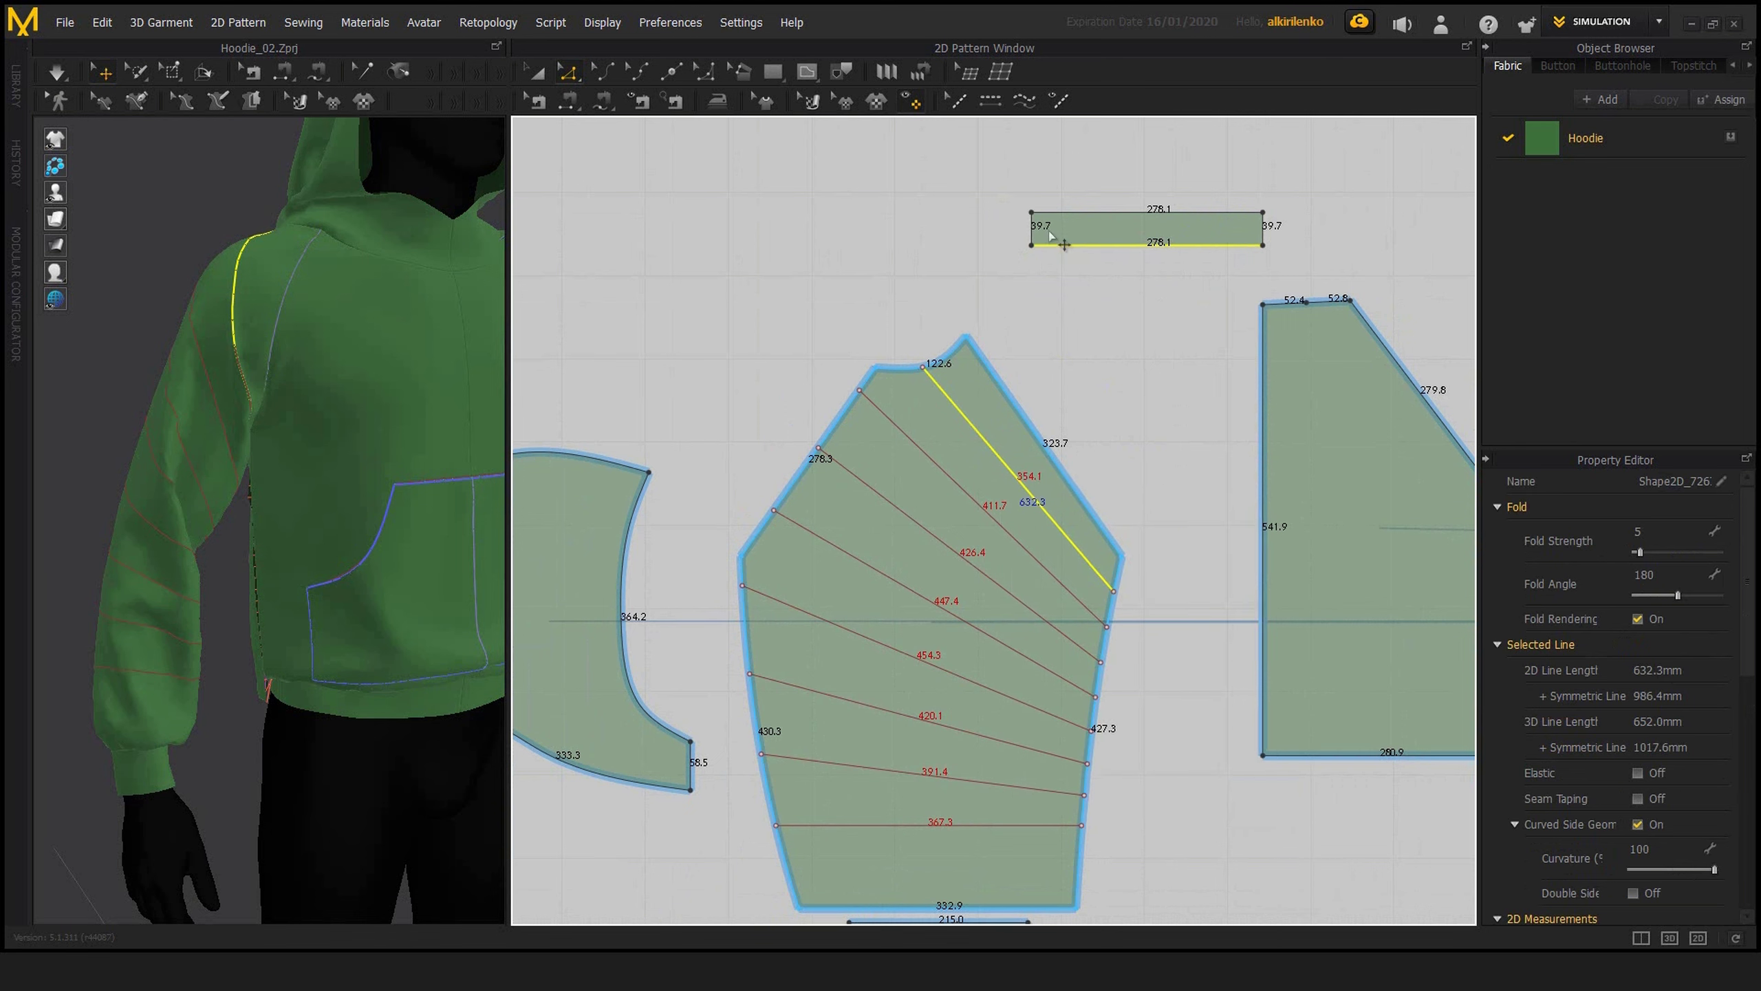
- Select the original sleeve's 323.7 mm outer edge with the strip's lower edge, and view the Match Up options without applying one
right_click_drag(1049, 236, 1004, 255)
left_click(999, 478)
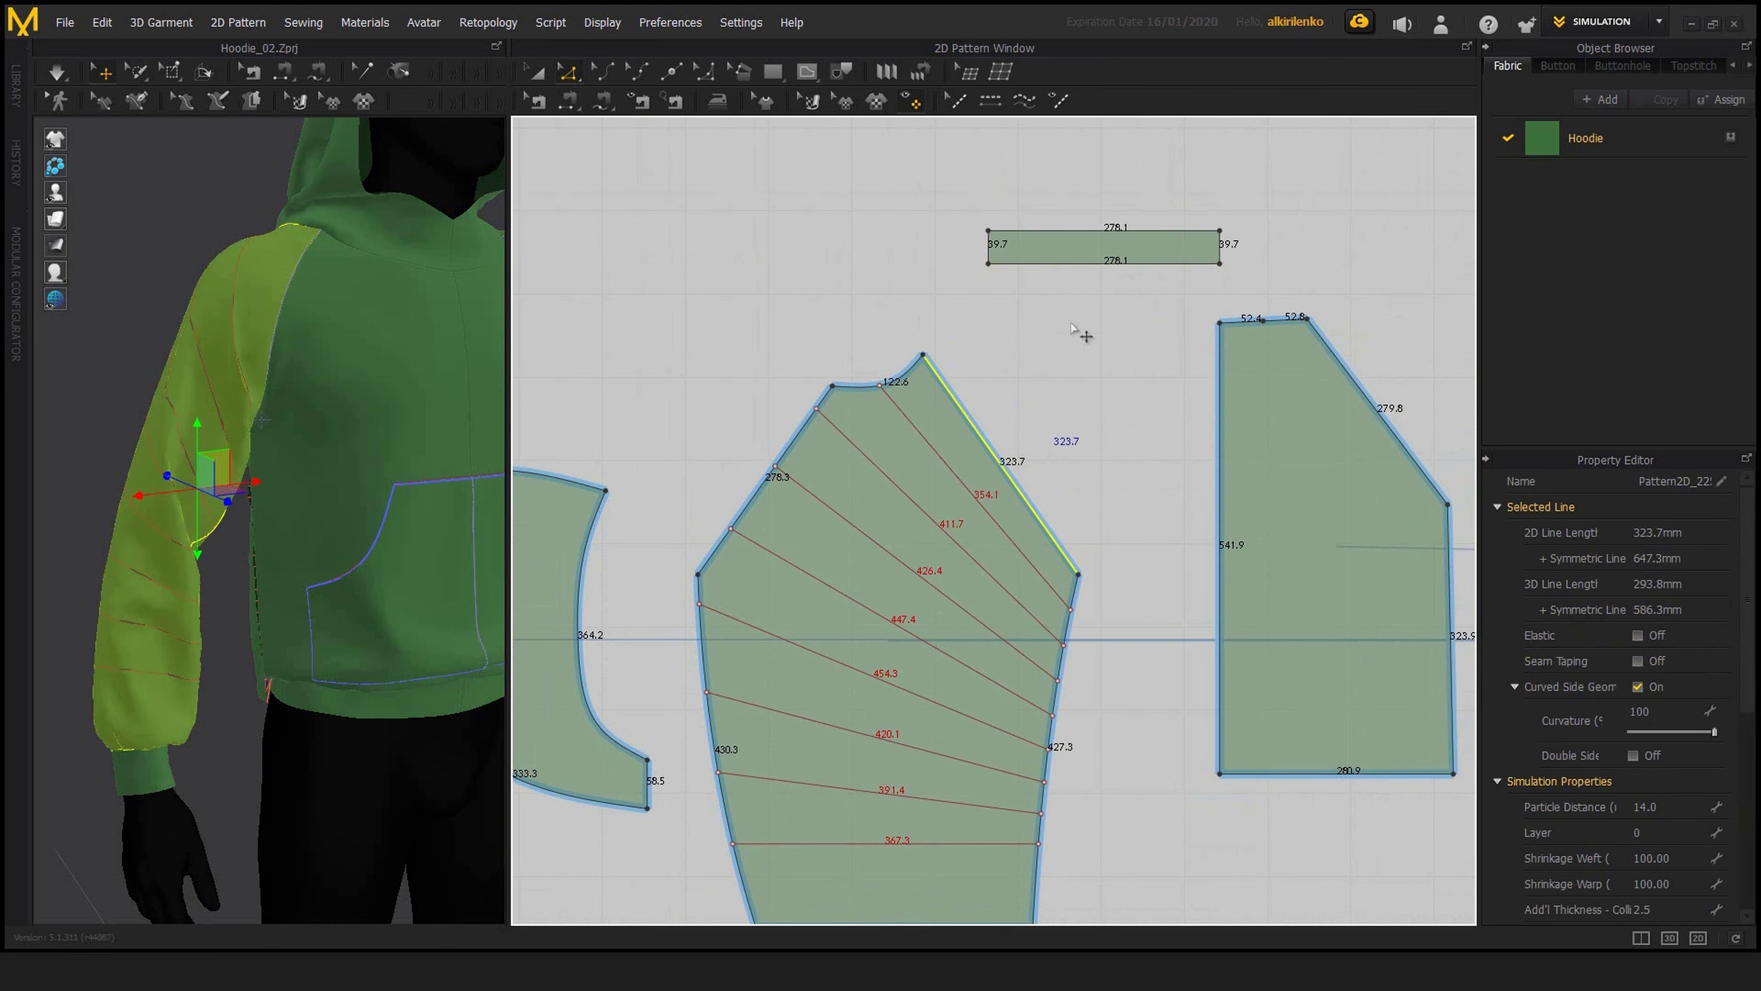
right_click(1104, 264)
mouse_move(1166, 479)
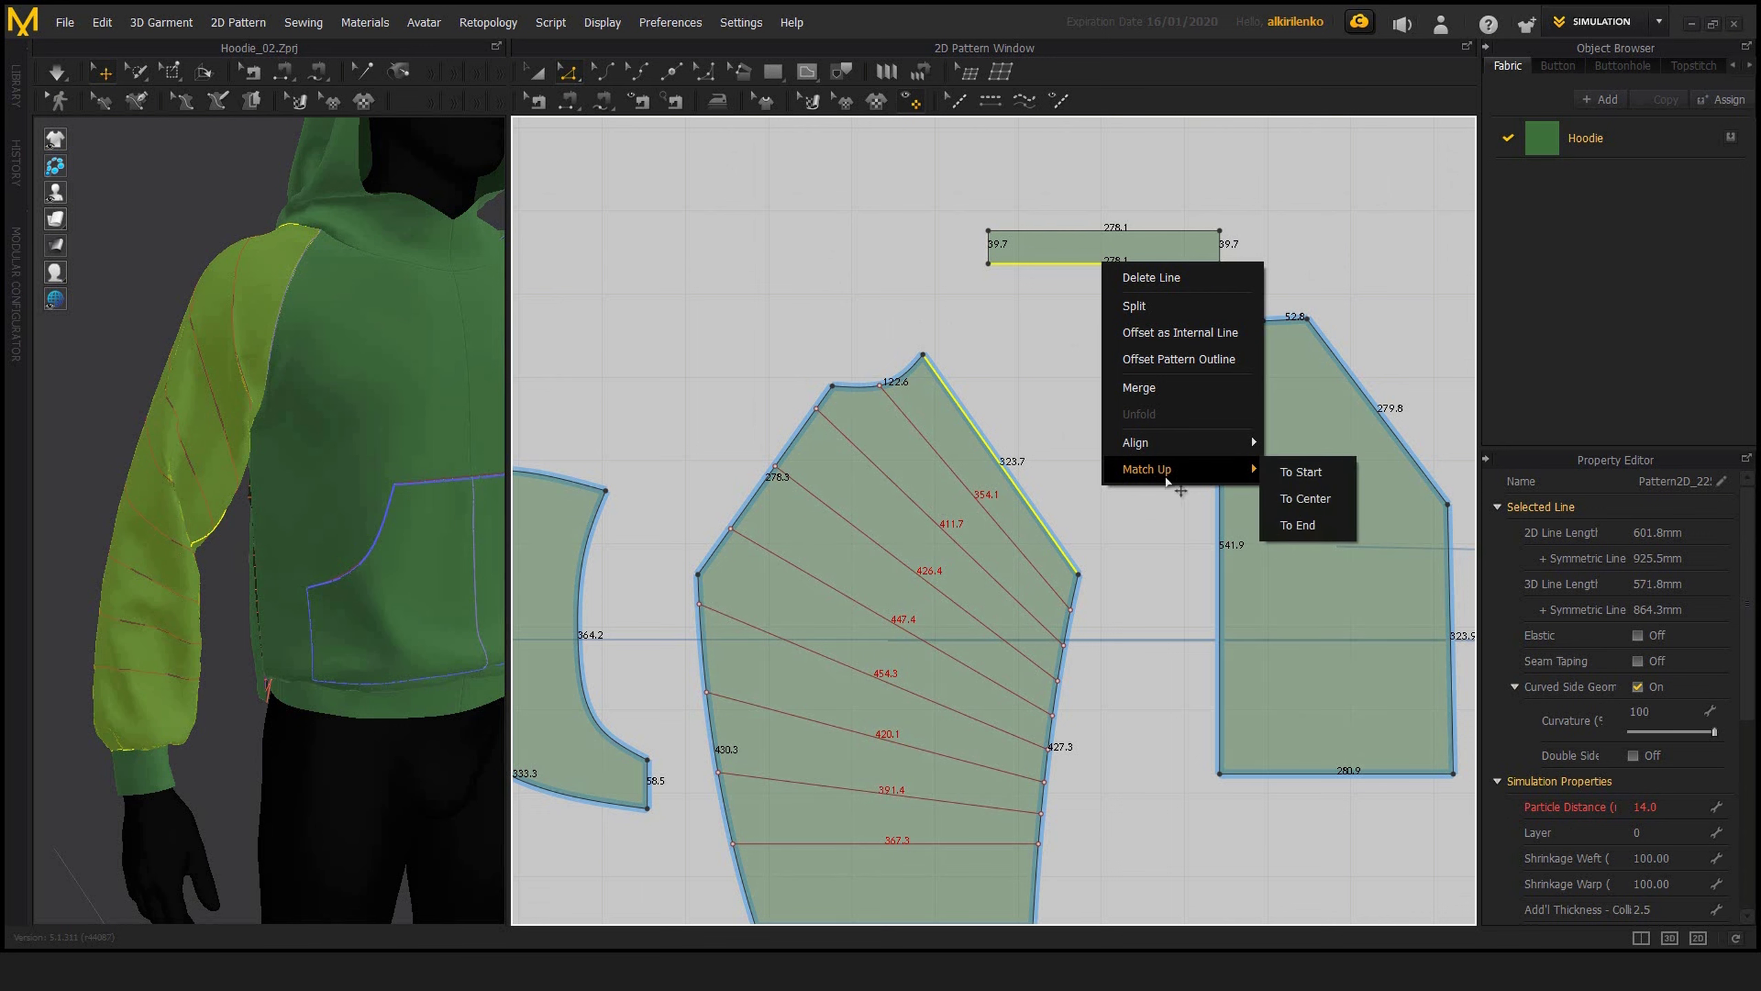
left_click(1128, 510)
- Cut the duplicate sleeve pattern apart along all eight of its internal lines, without sewing the pieces
scroll(1129, 510, "down", 5)
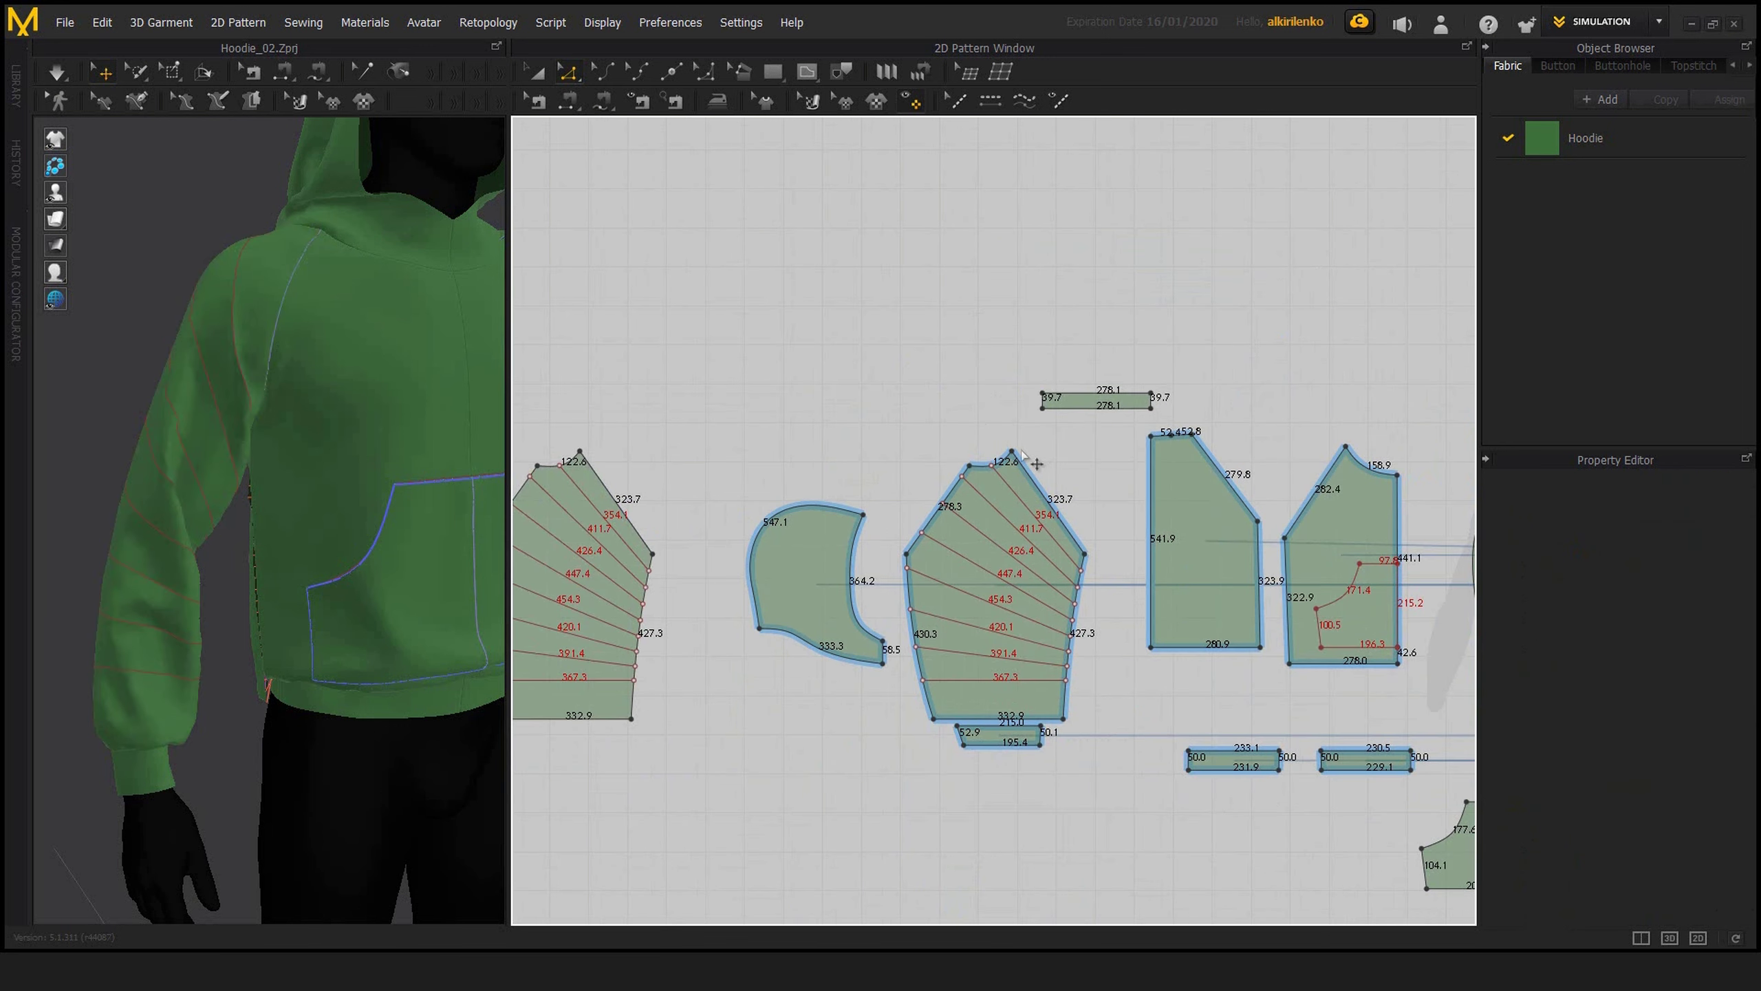
right_click_drag(707, 409, 845, 407)
scroll(874, 423, "up", 2)
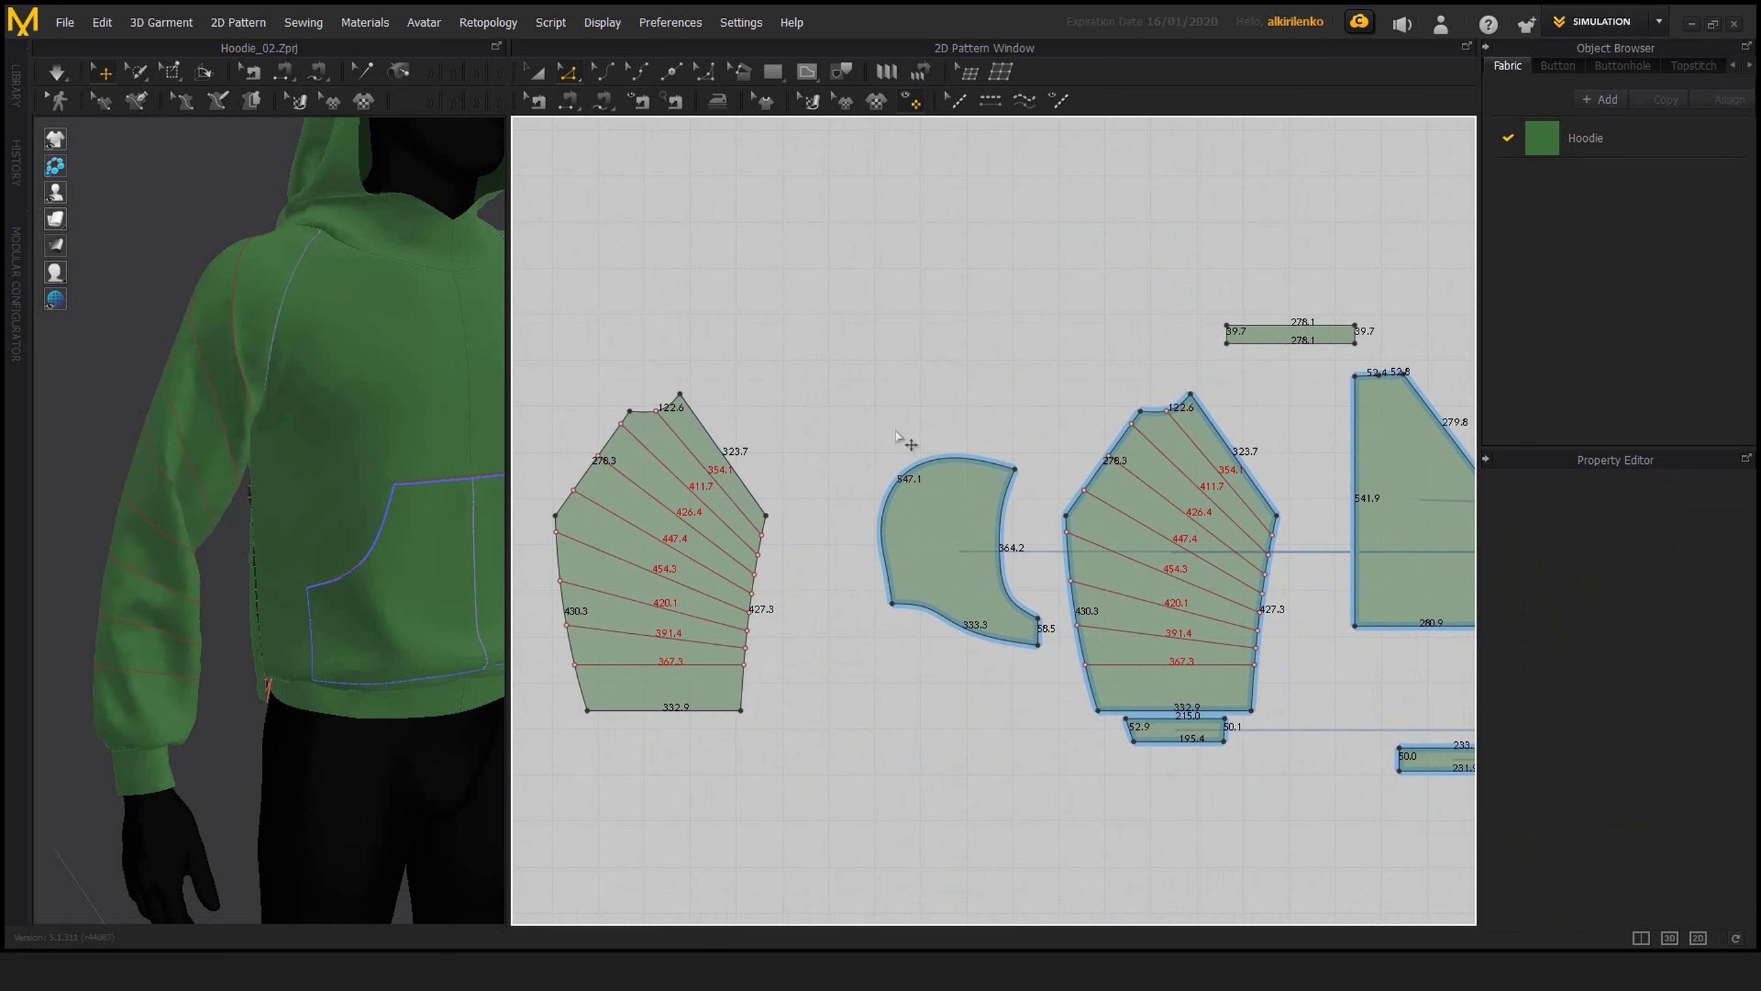
right_click_drag(940, 433, 962, 435)
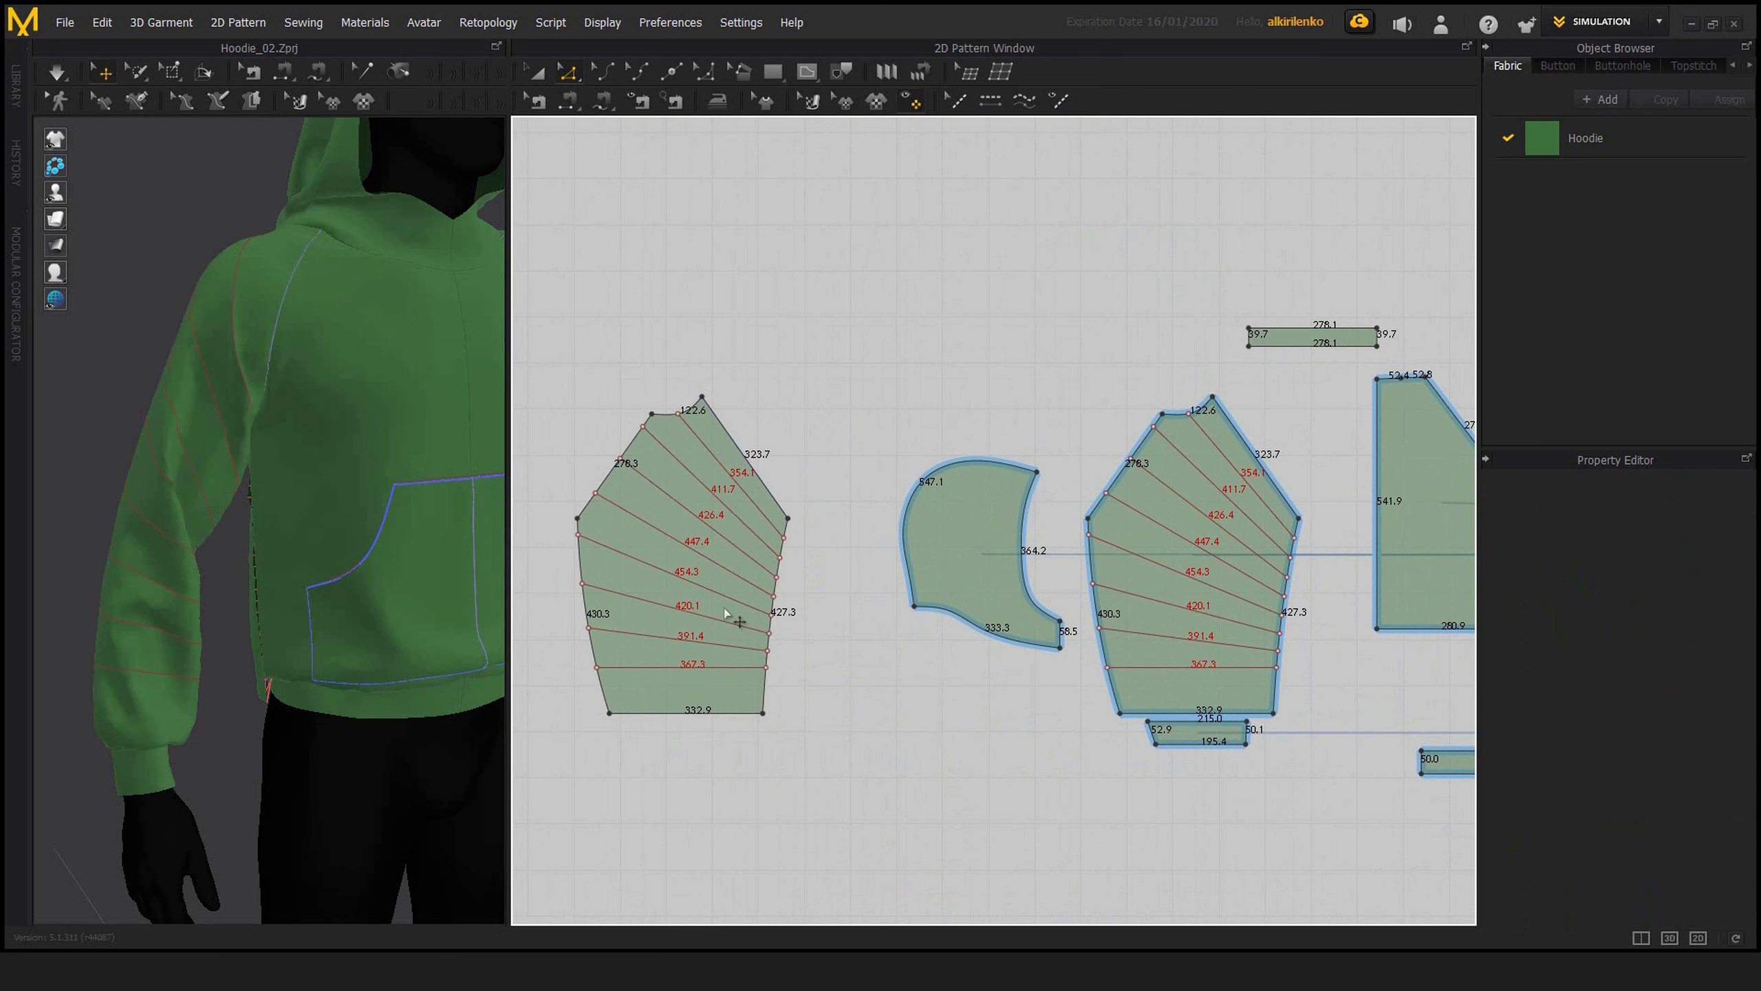
scroll(1396, 531, "down", 1)
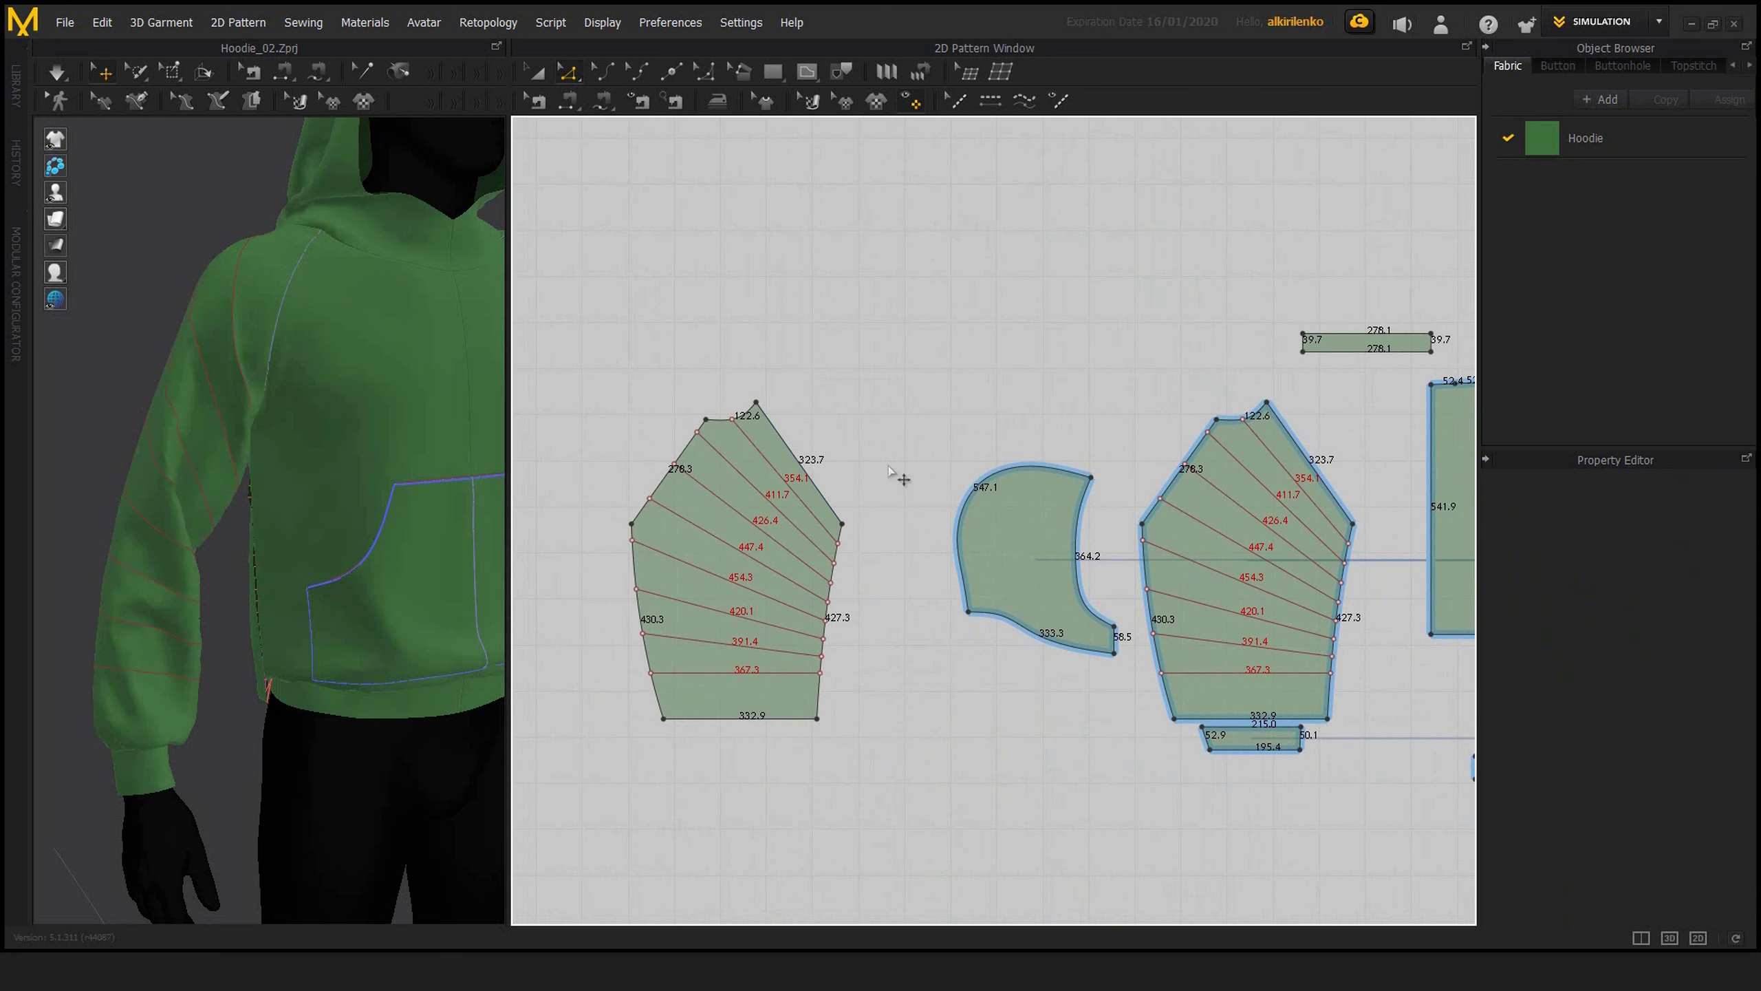
scroll(898, 451, "down", 2)
left_click(928, 449)
scroll(929, 444, "up", 3)
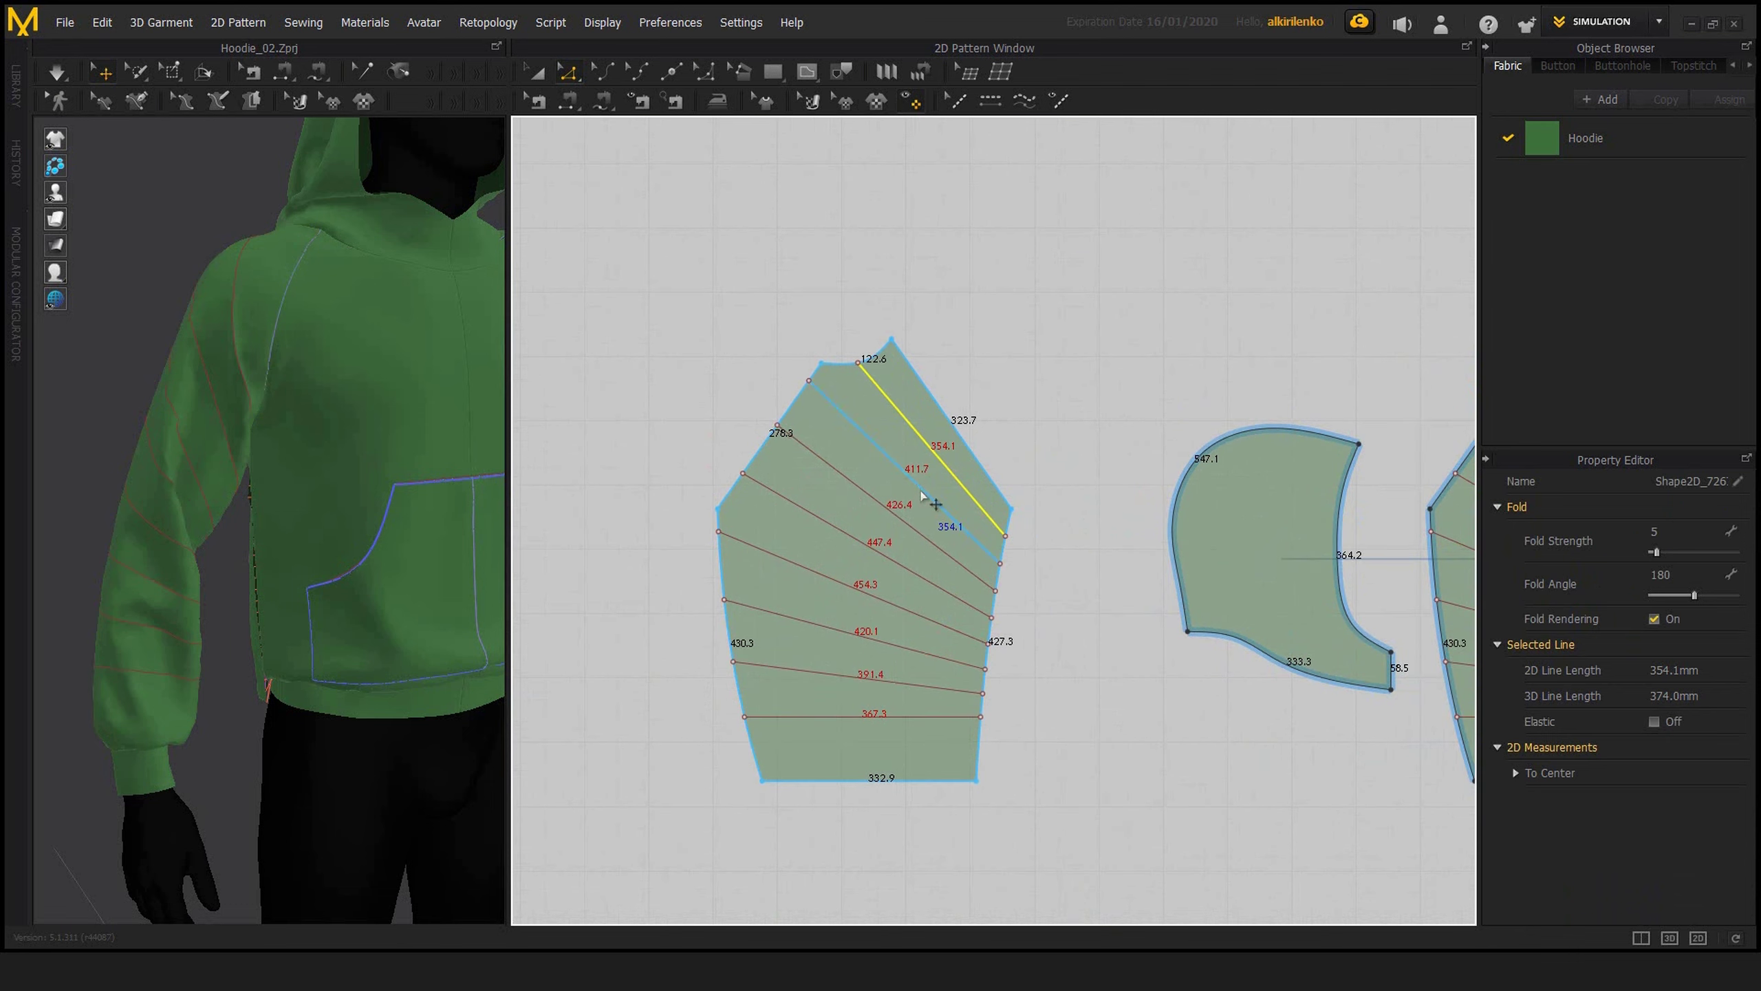
left_click(888, 570, "shift")
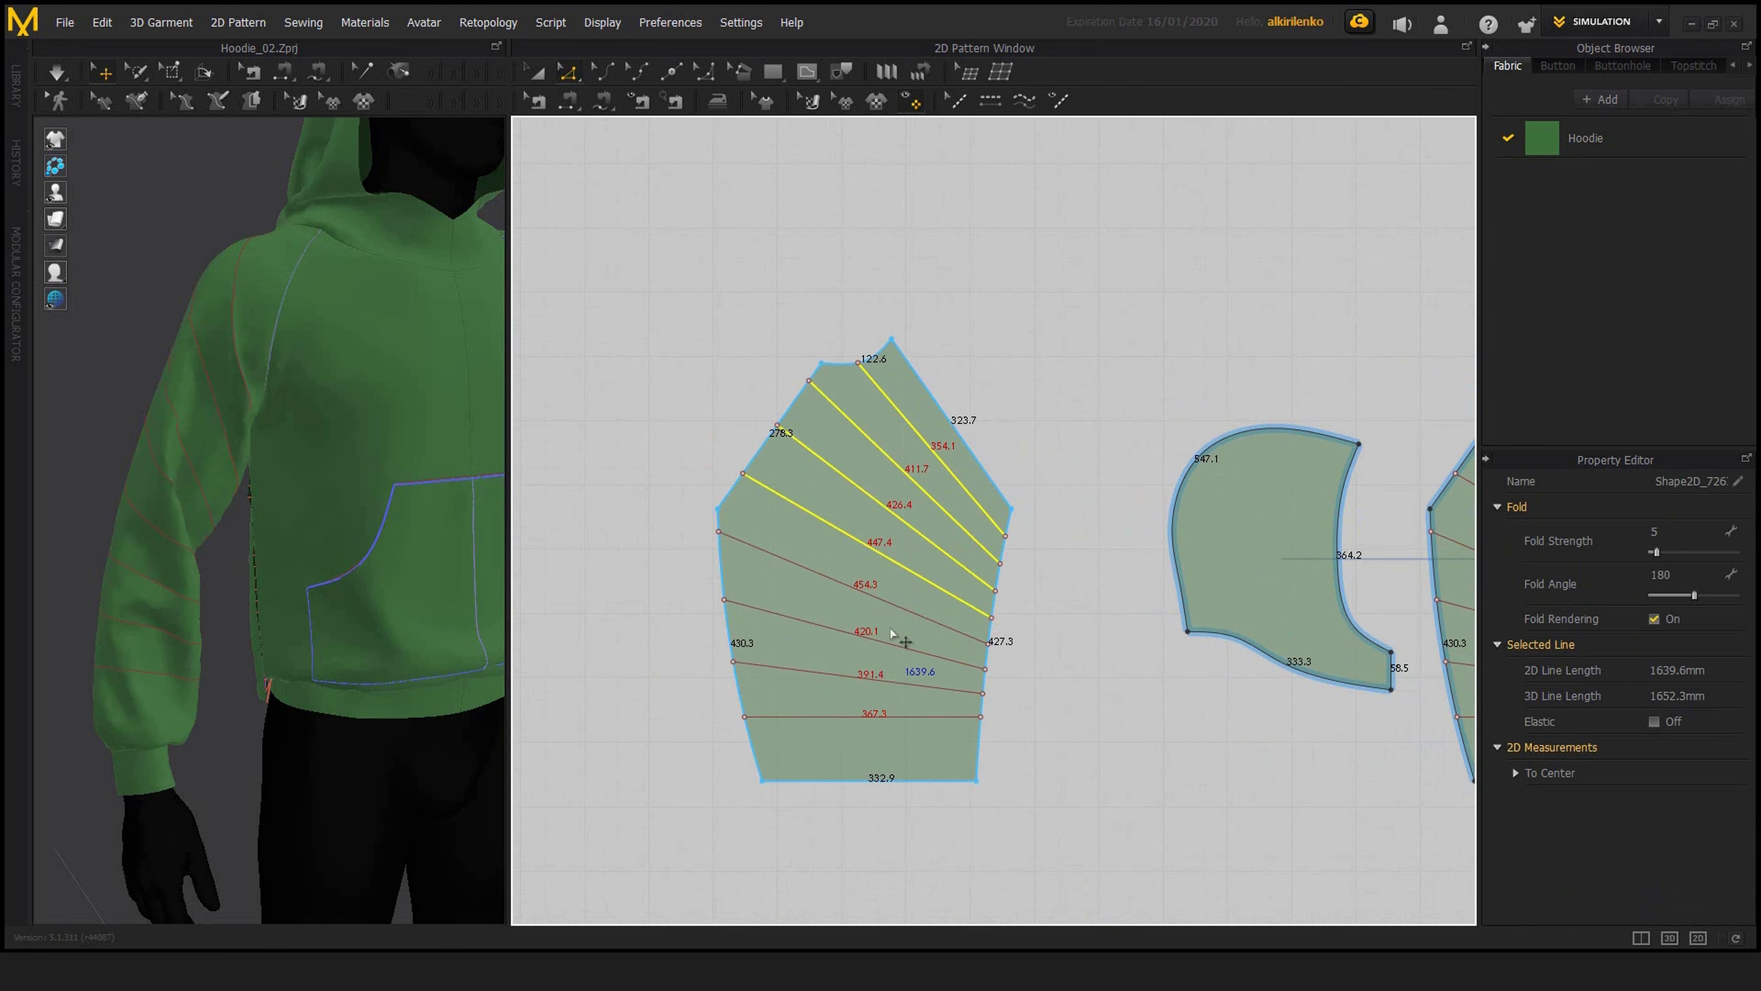
left_click(891, 606, "shift")
left_click(893, 647, "shift")
left_click(889, 678, "shift")
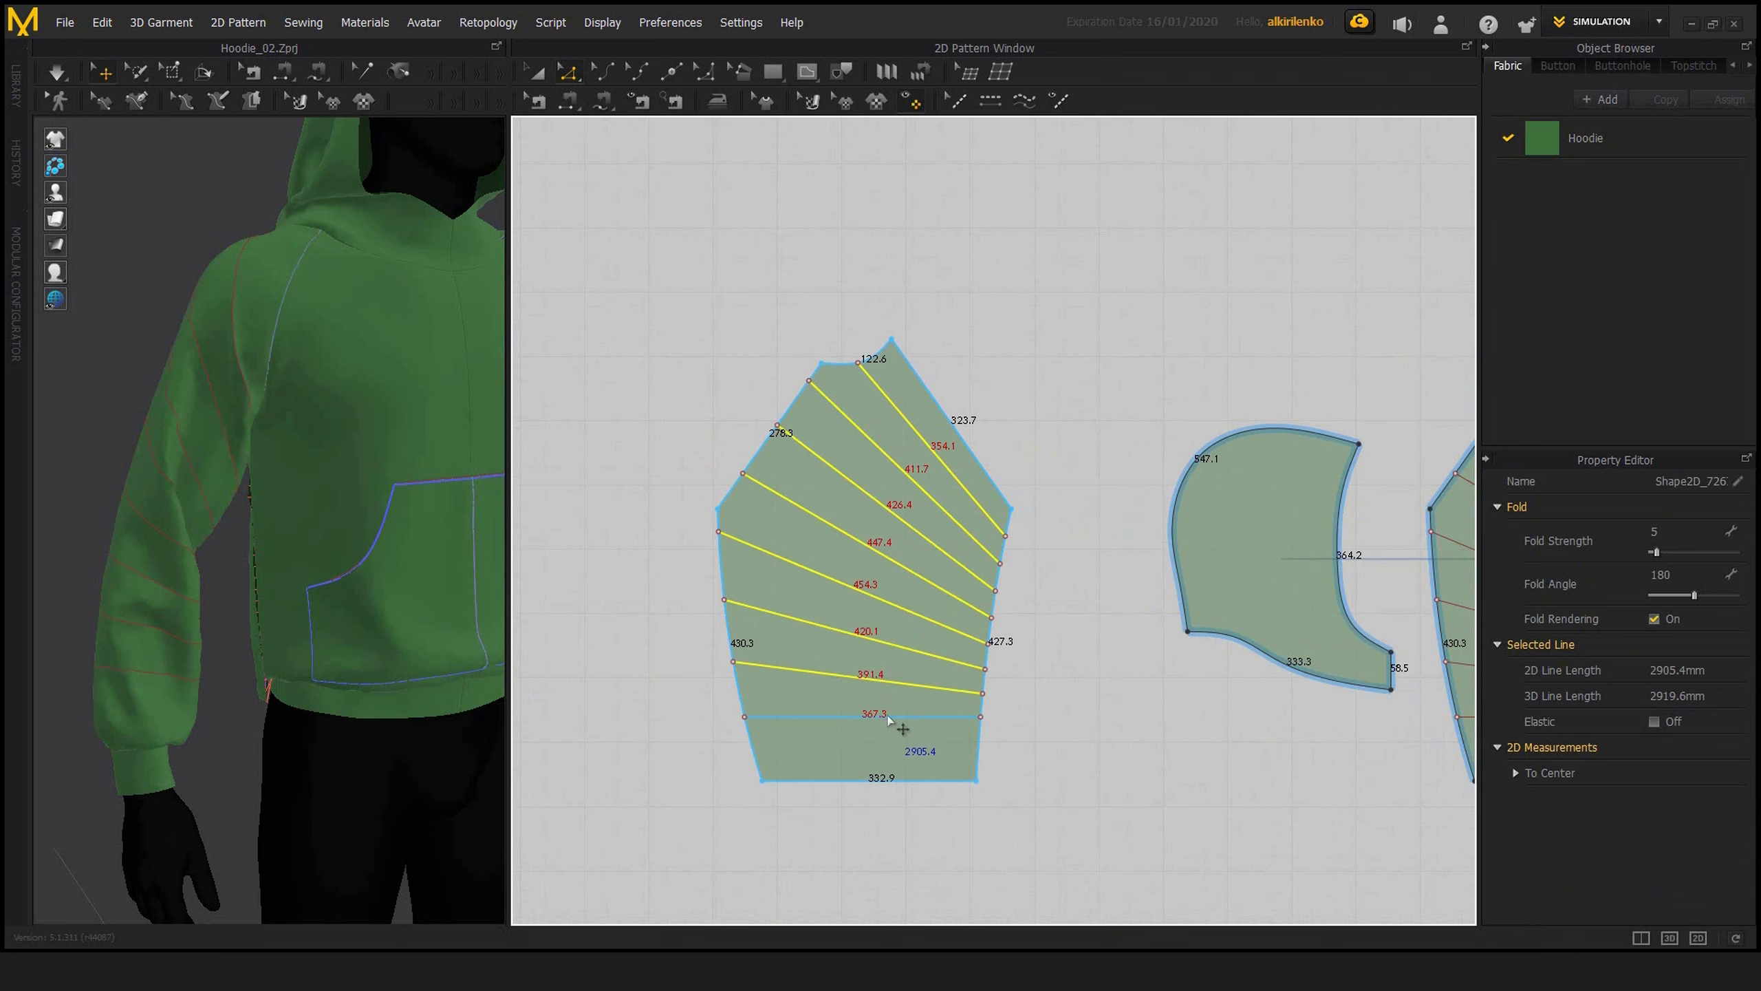
right_click(891, 722)
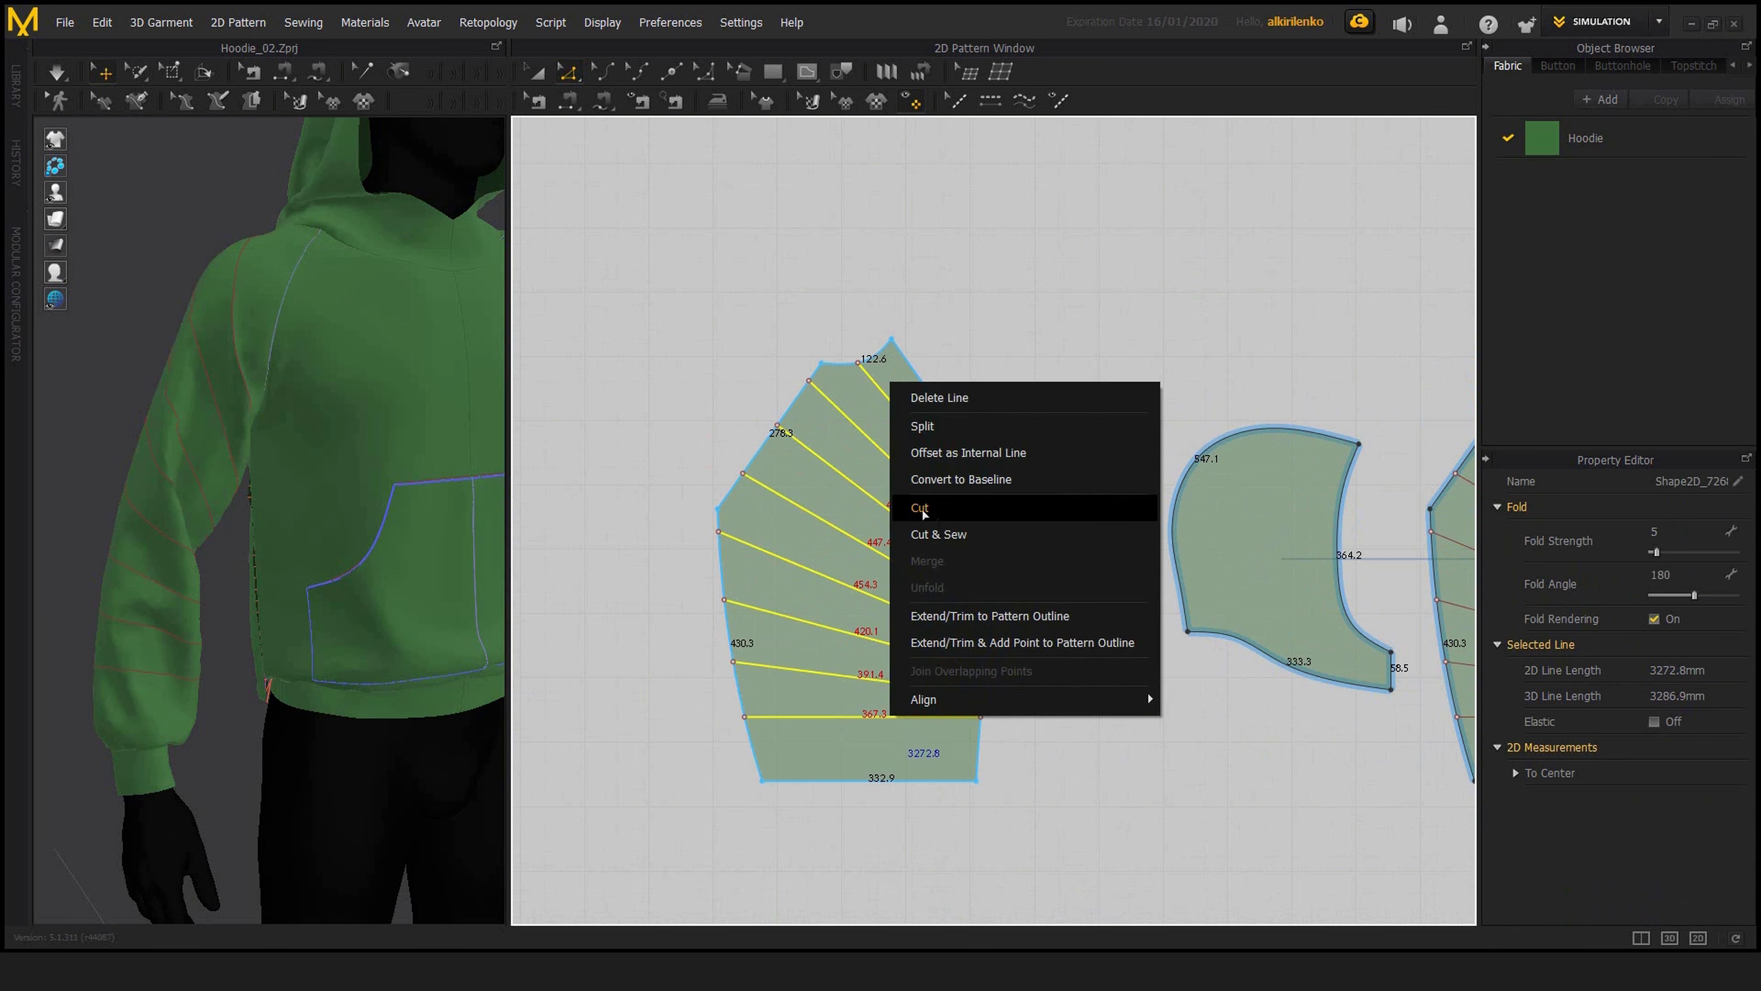
left_click(920, 508)
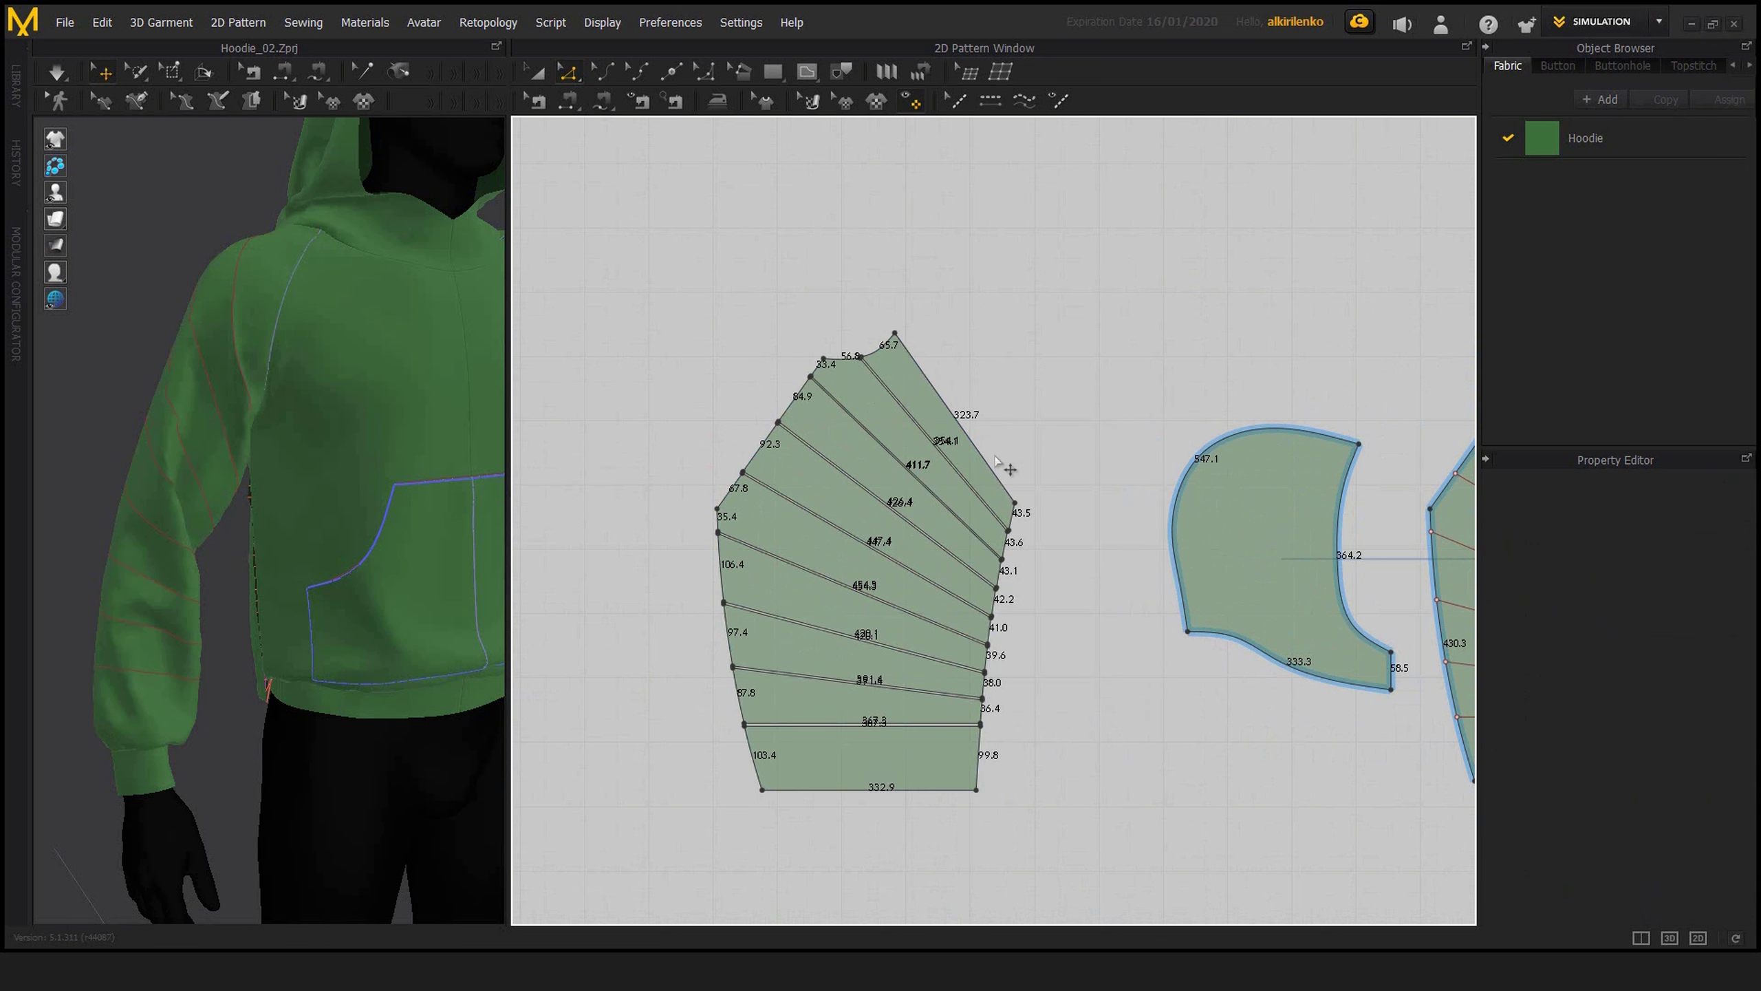
- Examine the separated pieces of the duplicate sleeve and compare them with the uncut original sleeve
scroll(996, 460, "up", 3)
middle_click_drag(1058, 465, 1204, 465)
scroll(1055, 444, "down", 3)
middle_click_drag(1055, 433, 916, 421)
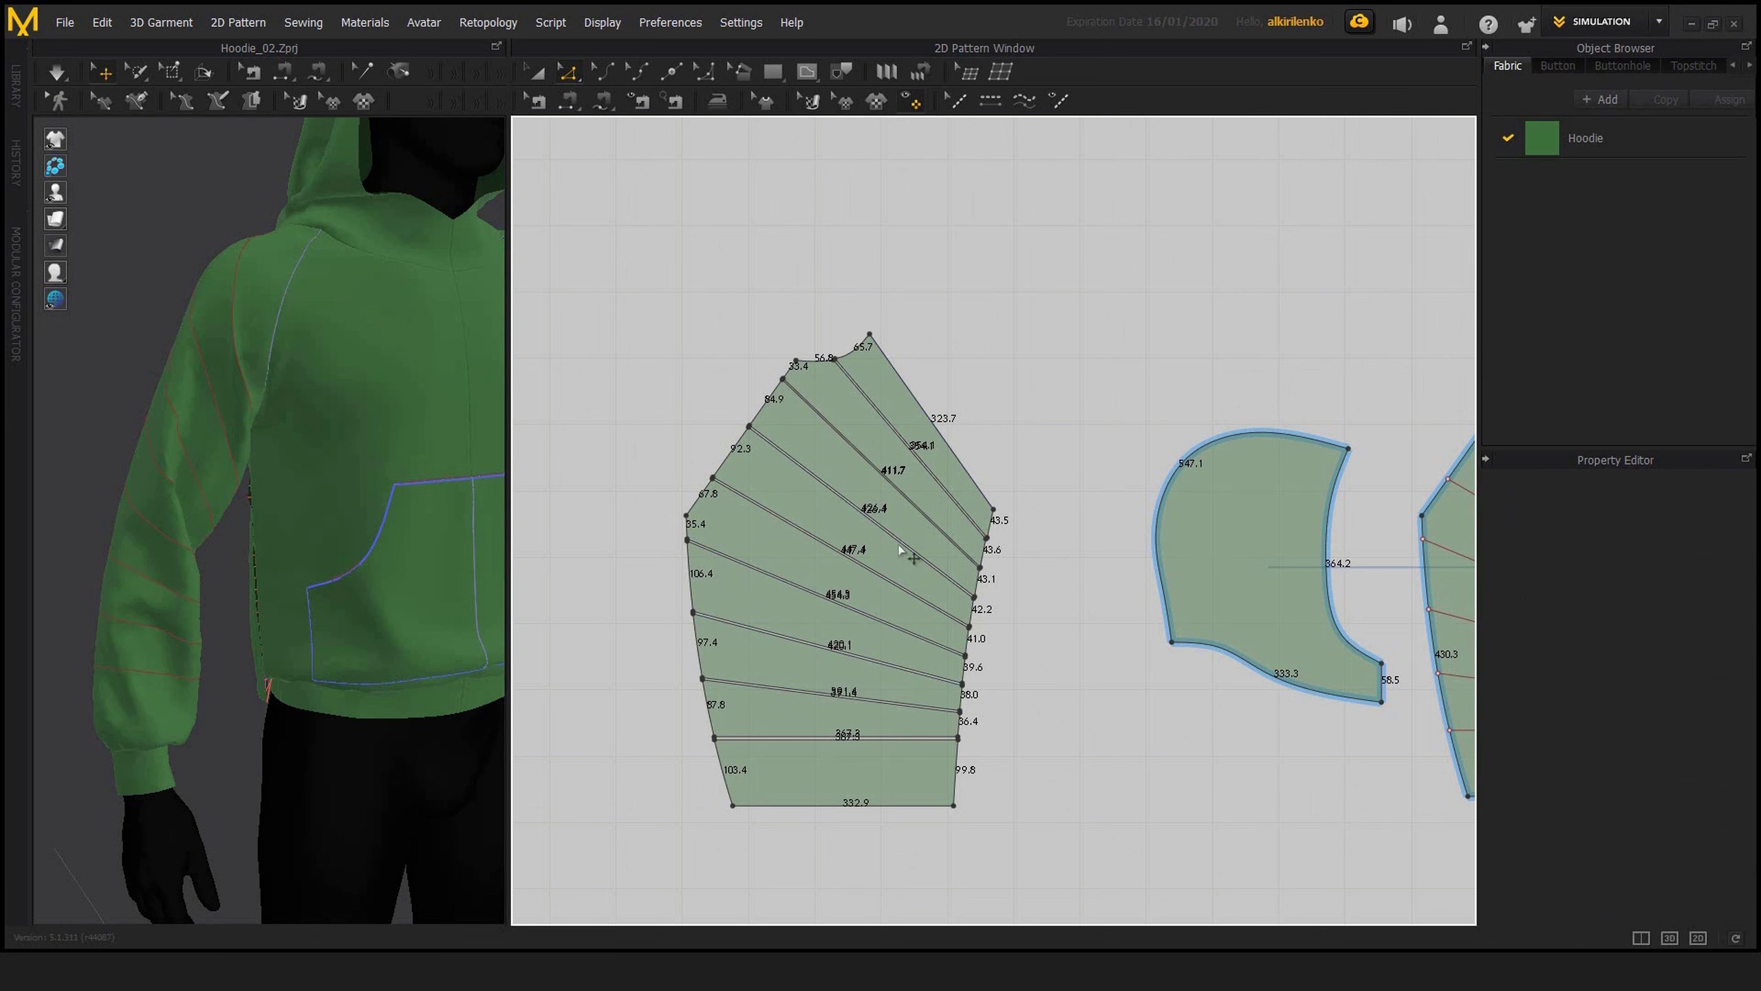
middle_click_drag(898, 552, 1009, 551)
middle_click_drag(1197, 472, 1009, 472)
scroll(1260, 426, "down", 2)
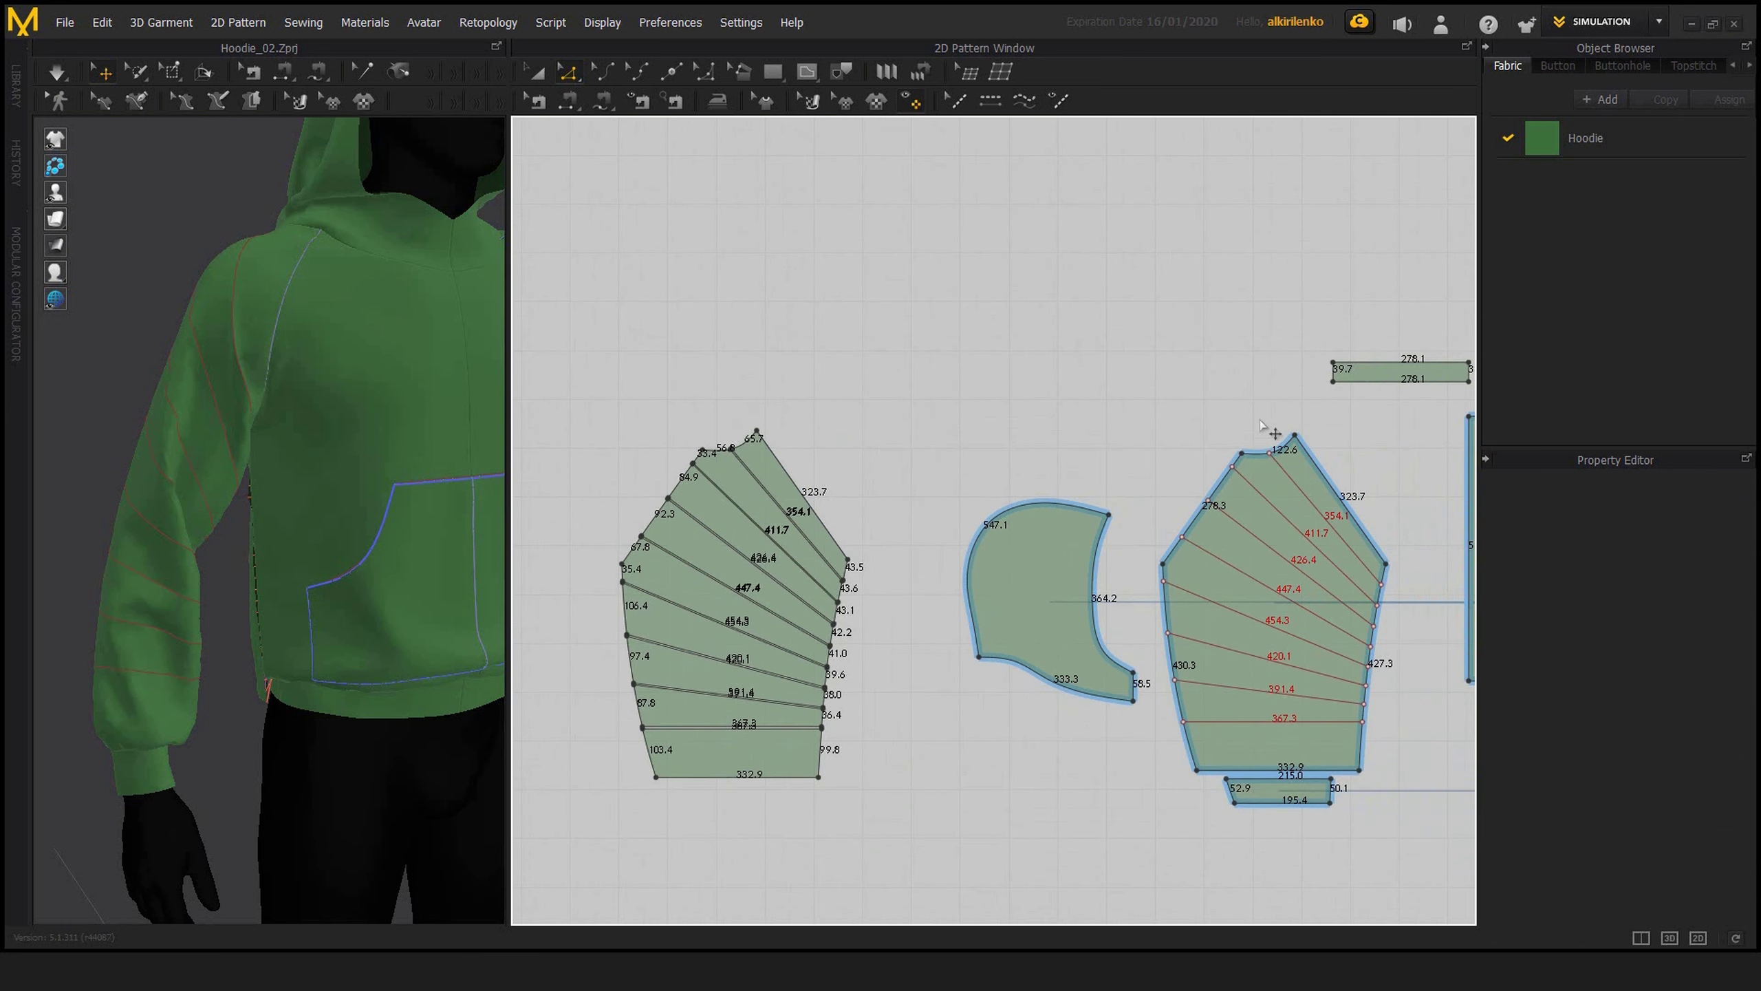
- Move the loose rectangular strip to the open area above the cut sleeve, on the side away from the hood piece
middle_click_drag(1241, 426, 1167, 438)
scroll(1234, 451, "down", 2)
left_click(1203, 431)
left_click_drag(1298, 430, 770, 494)
middle_click_drag(700, 472, 854, 445)
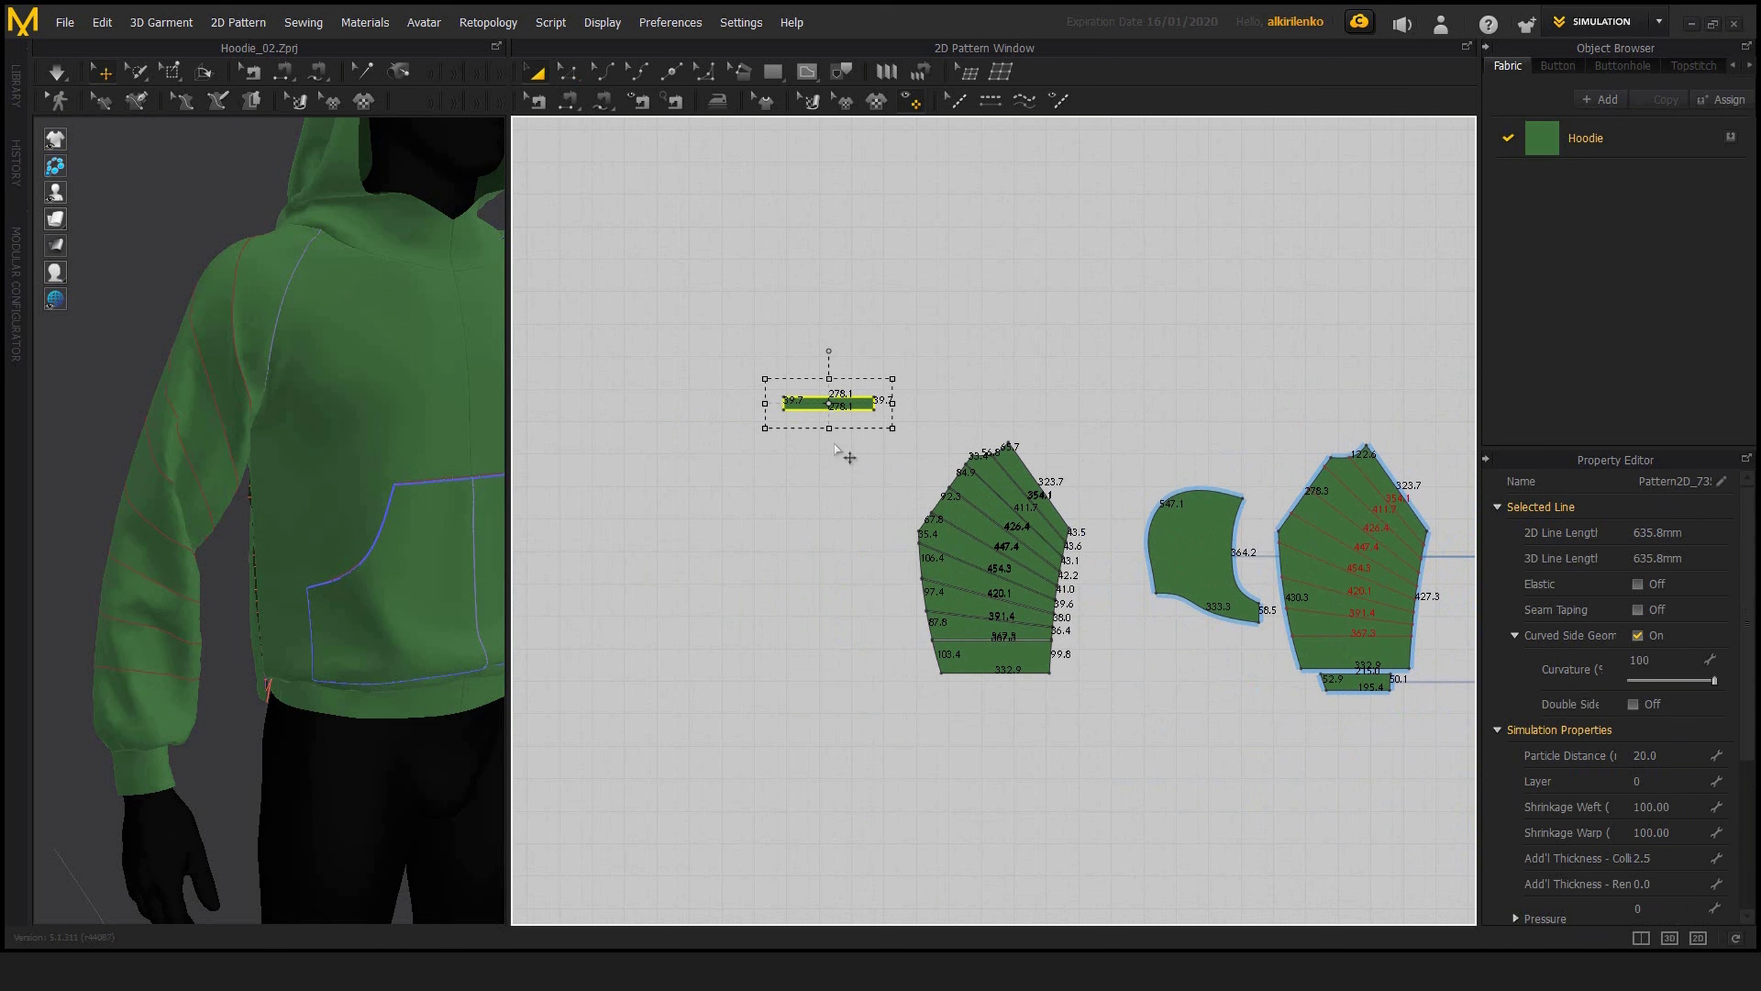
middle_click_drag(842, 442, 864, 471)
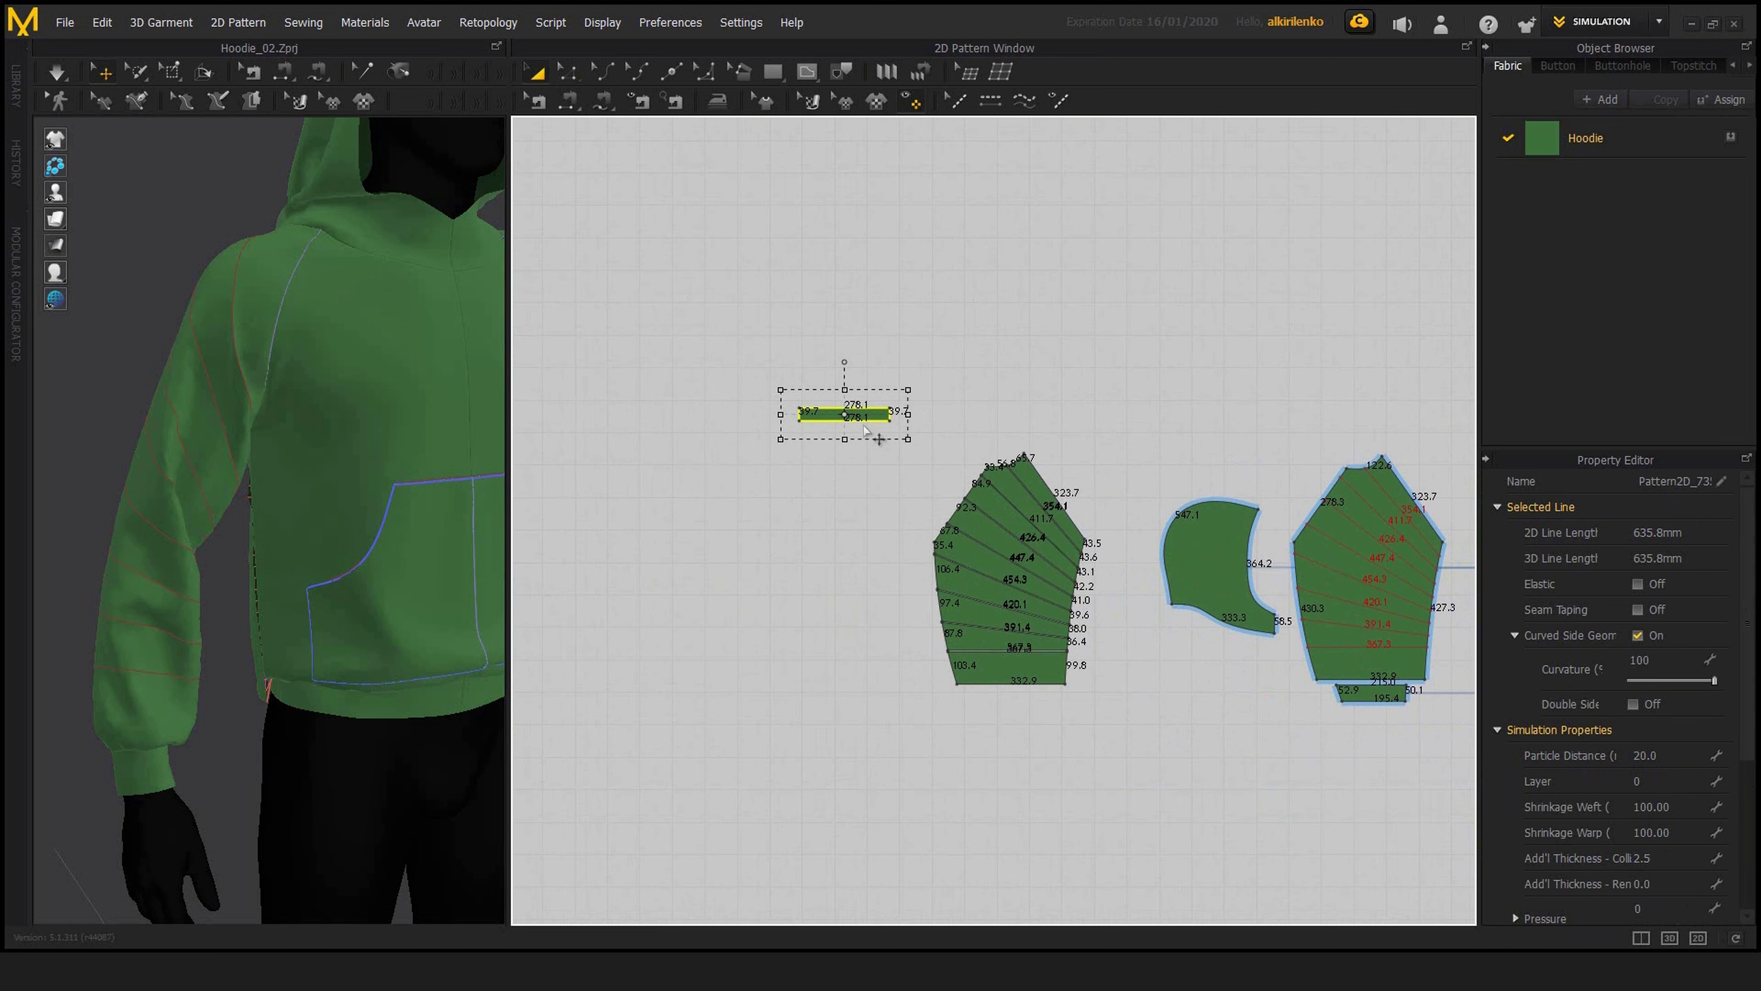
- Paste a series of copies of the strip in a straight vertical column below it, at a 156.5 mm interval
mouse_move(865, 429)
left_mouse_down()
mouse_move(845, 469)
mouse_move(869, 399)
left_mouse_up()
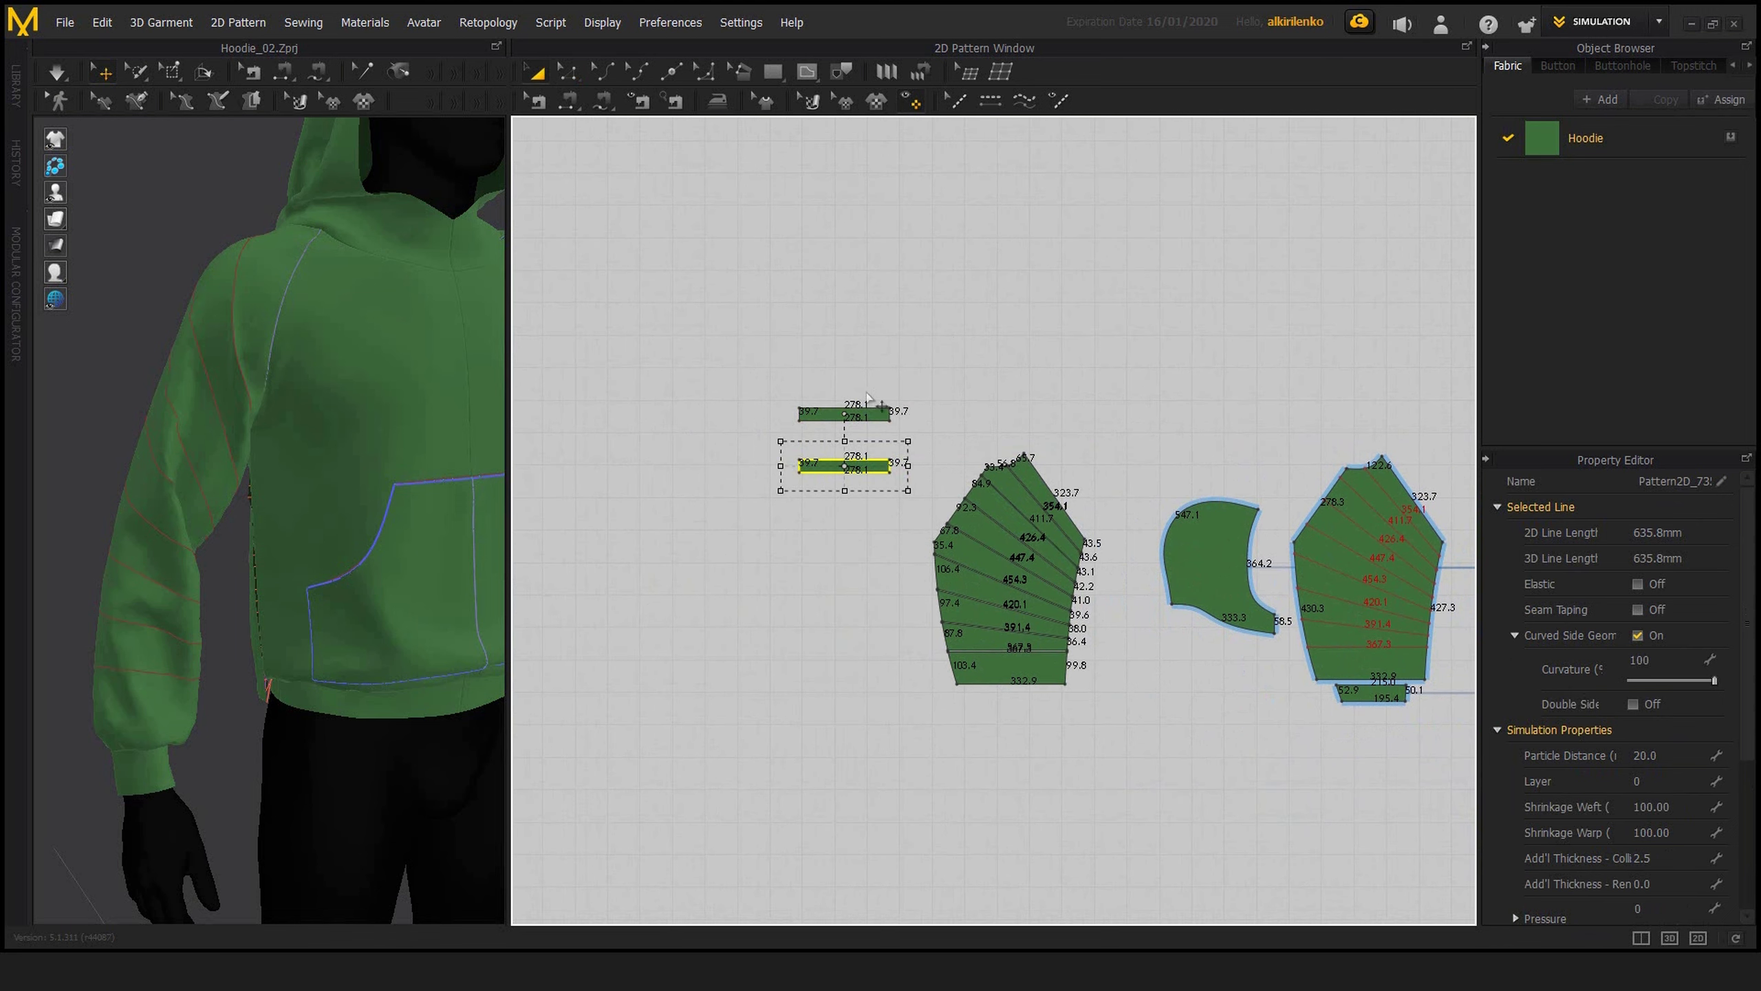
key("ctrl+z")
key("ctrl+v")
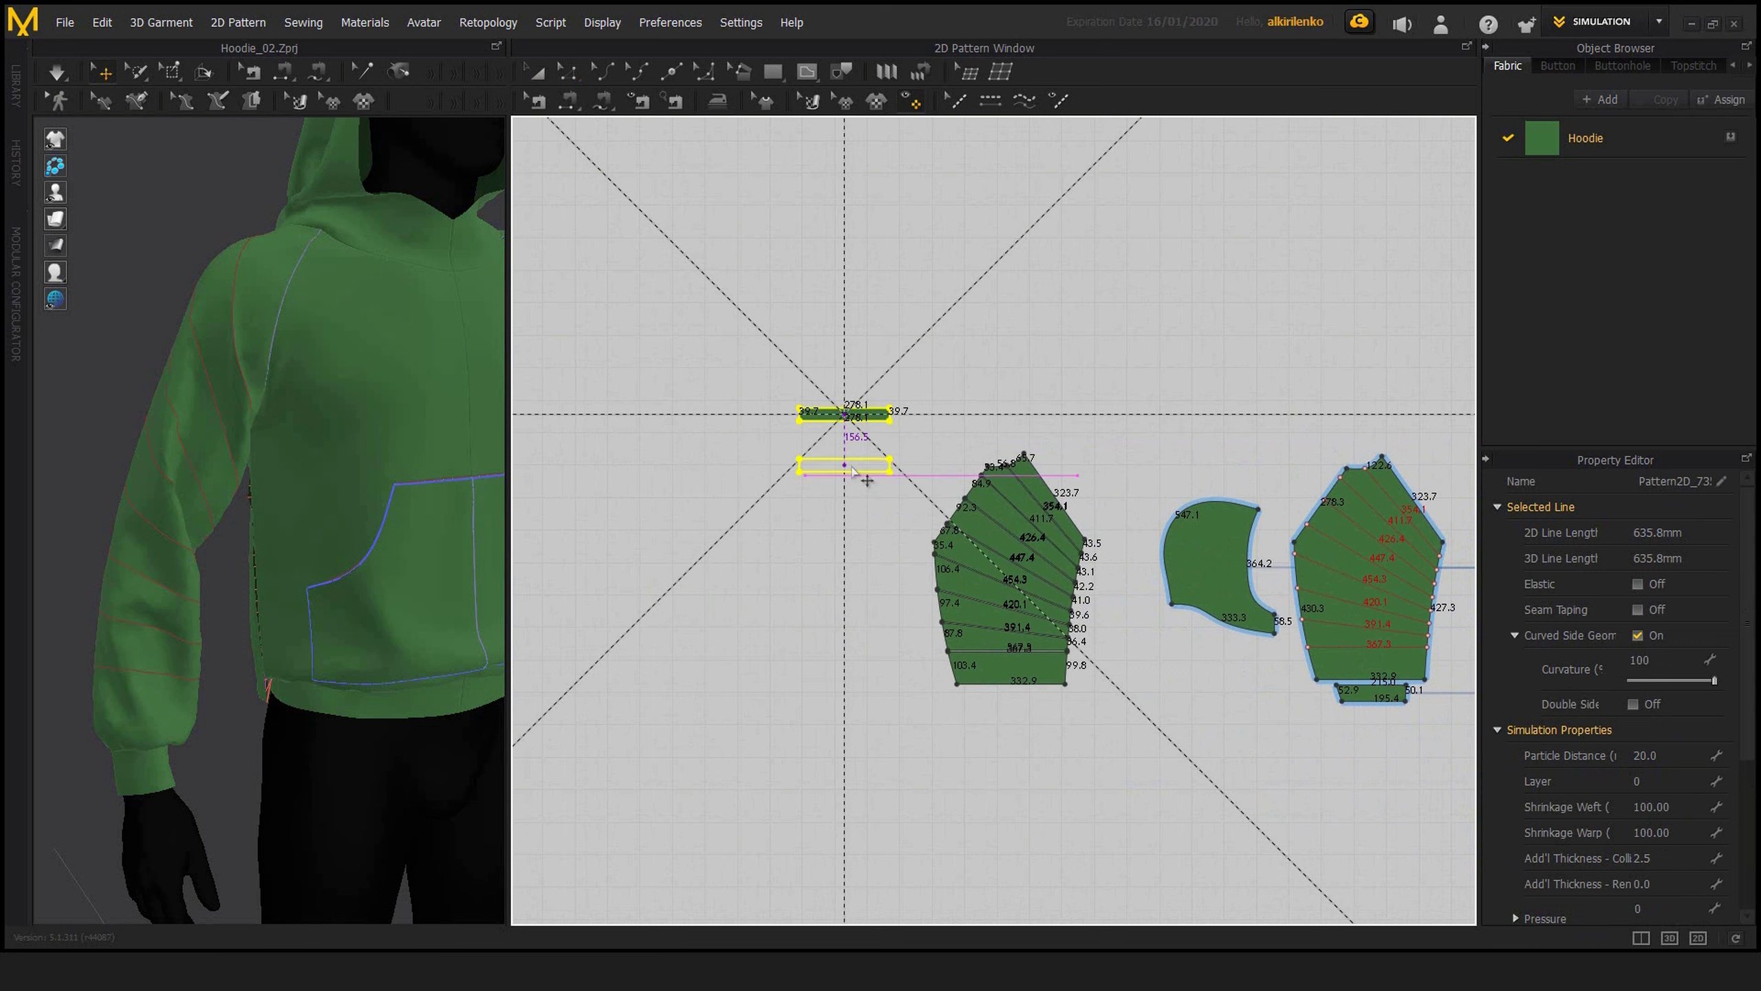
right_click(865, 478, "shift")
left_click_drag(898, 376, 544, 287)
left_click(618, 361)
left_click(618, 361)
left_click(618, 361)
left_click(618, 361)
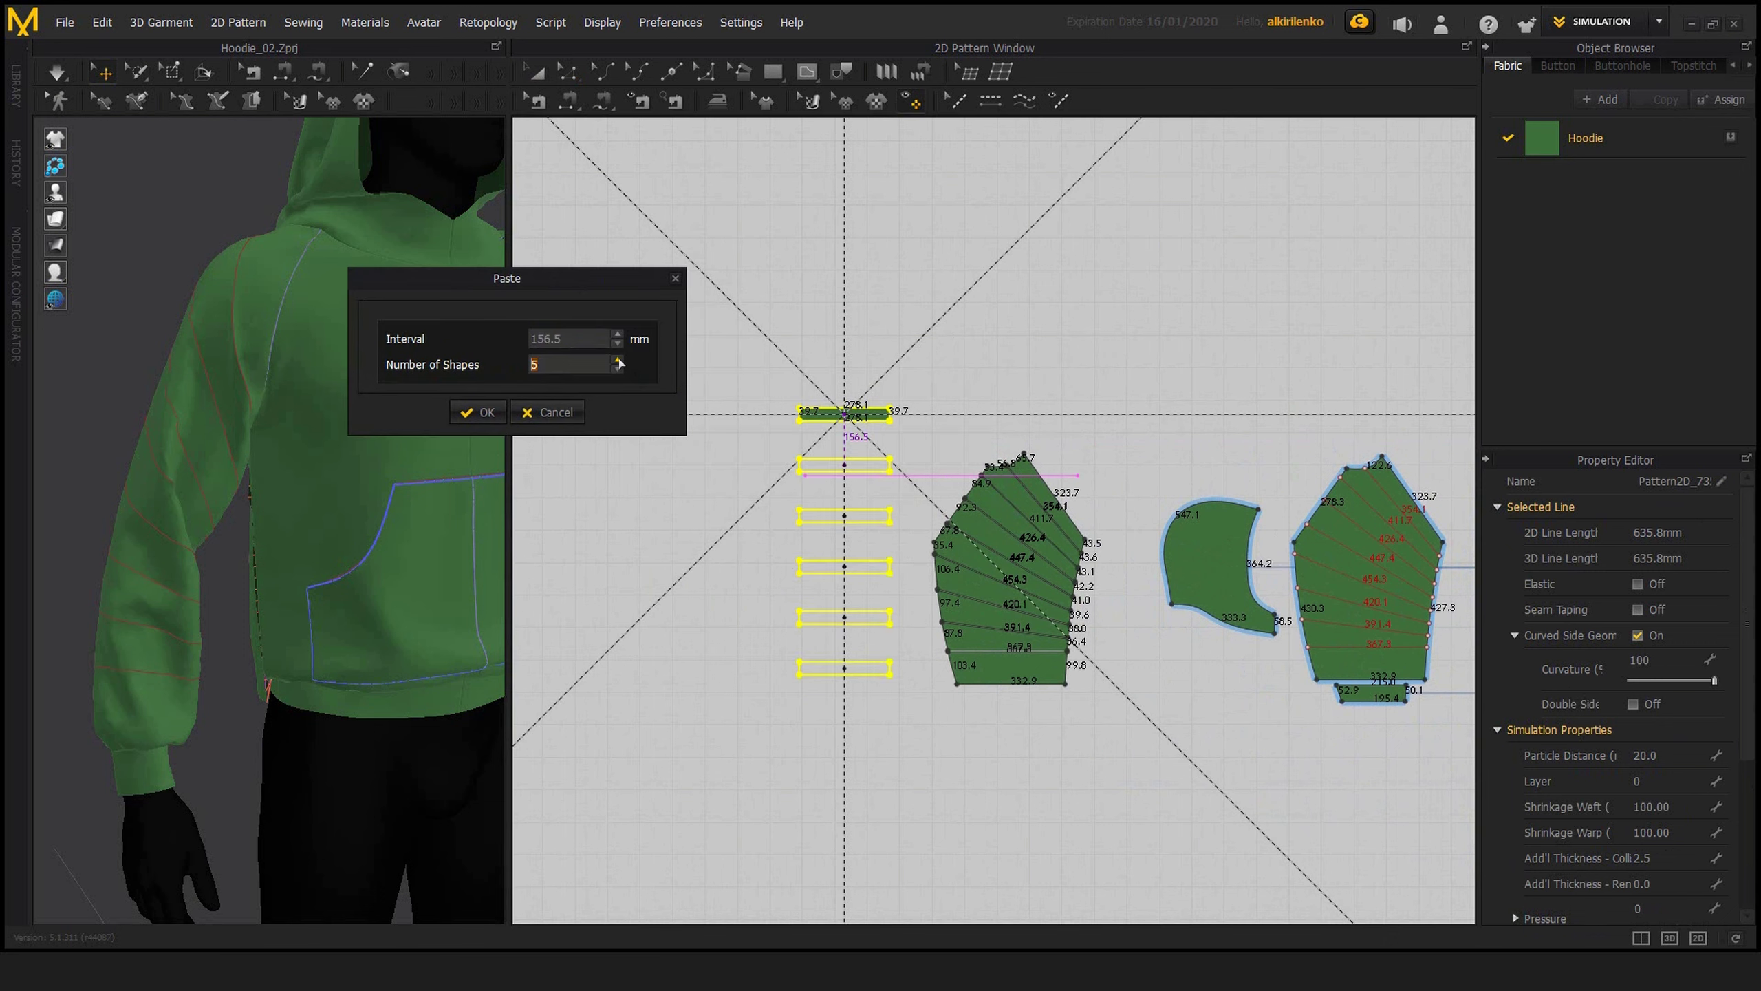
left_click(619, 361)
left_click(618, 361)
left_click(618, 362)
left_click(618, 361)
key("Return")
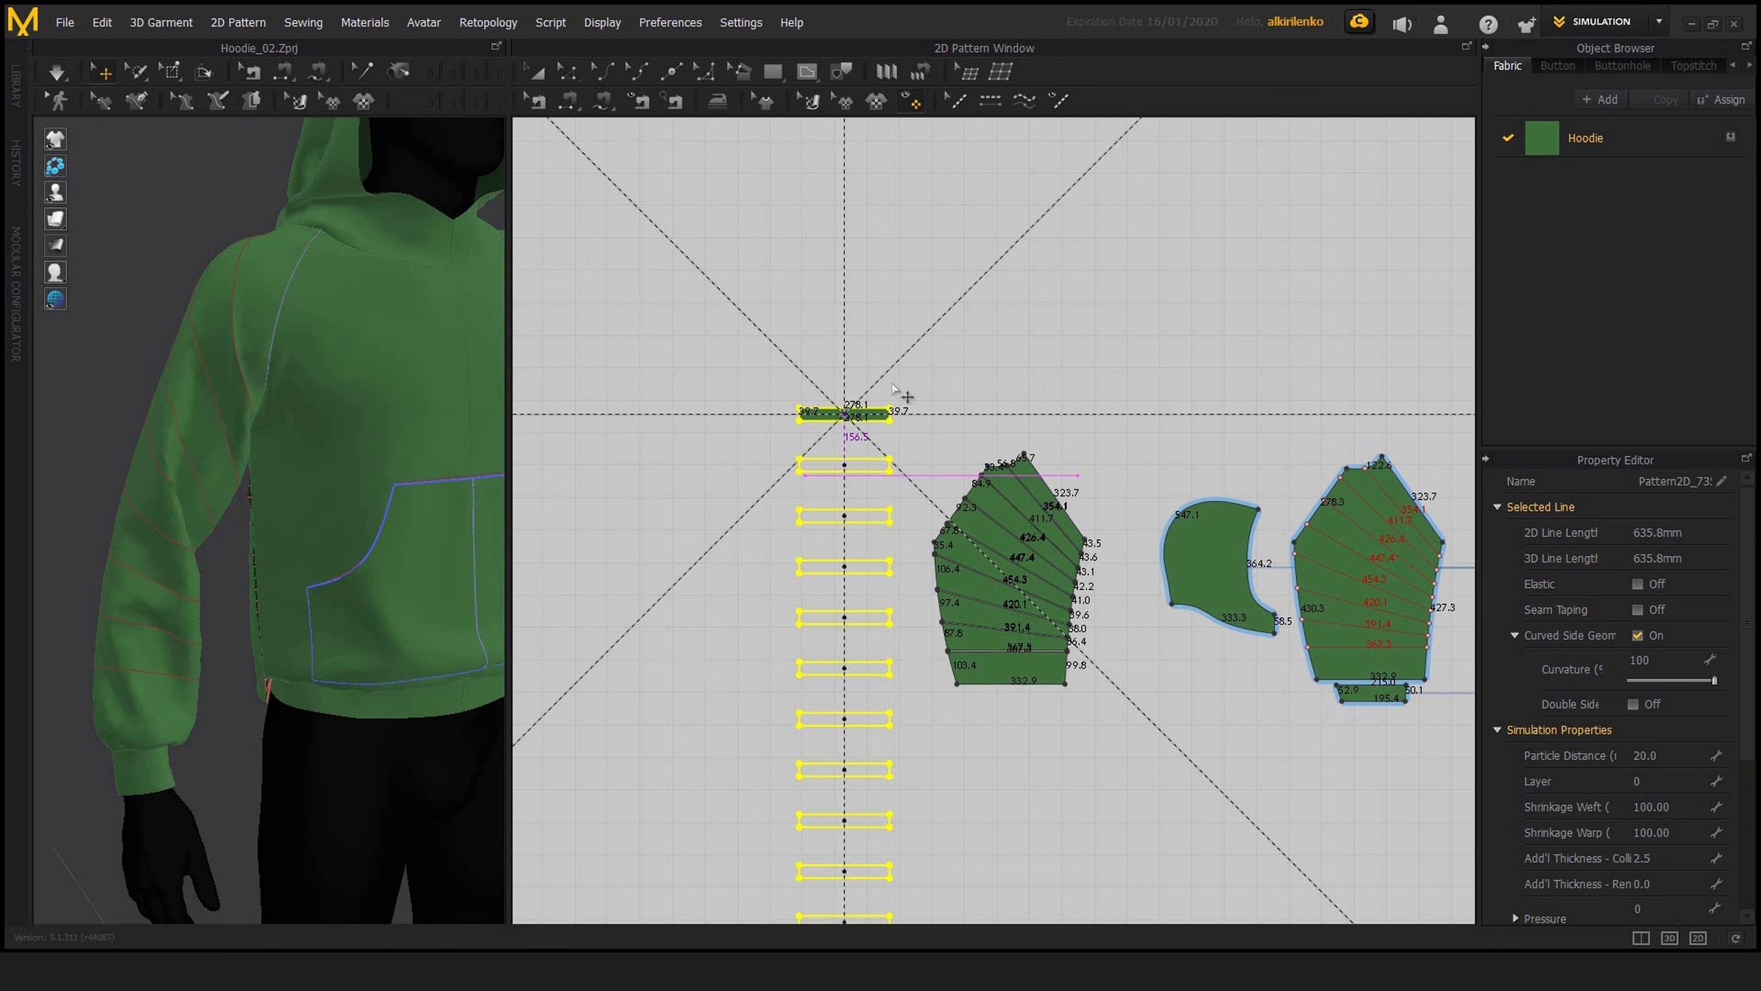
left_click(1099, 391)
- Match up the uppermost strip's lower edge to the center of the cut sleeve's 354.1 mm edge
scroll(1187, 350, "up", 5)
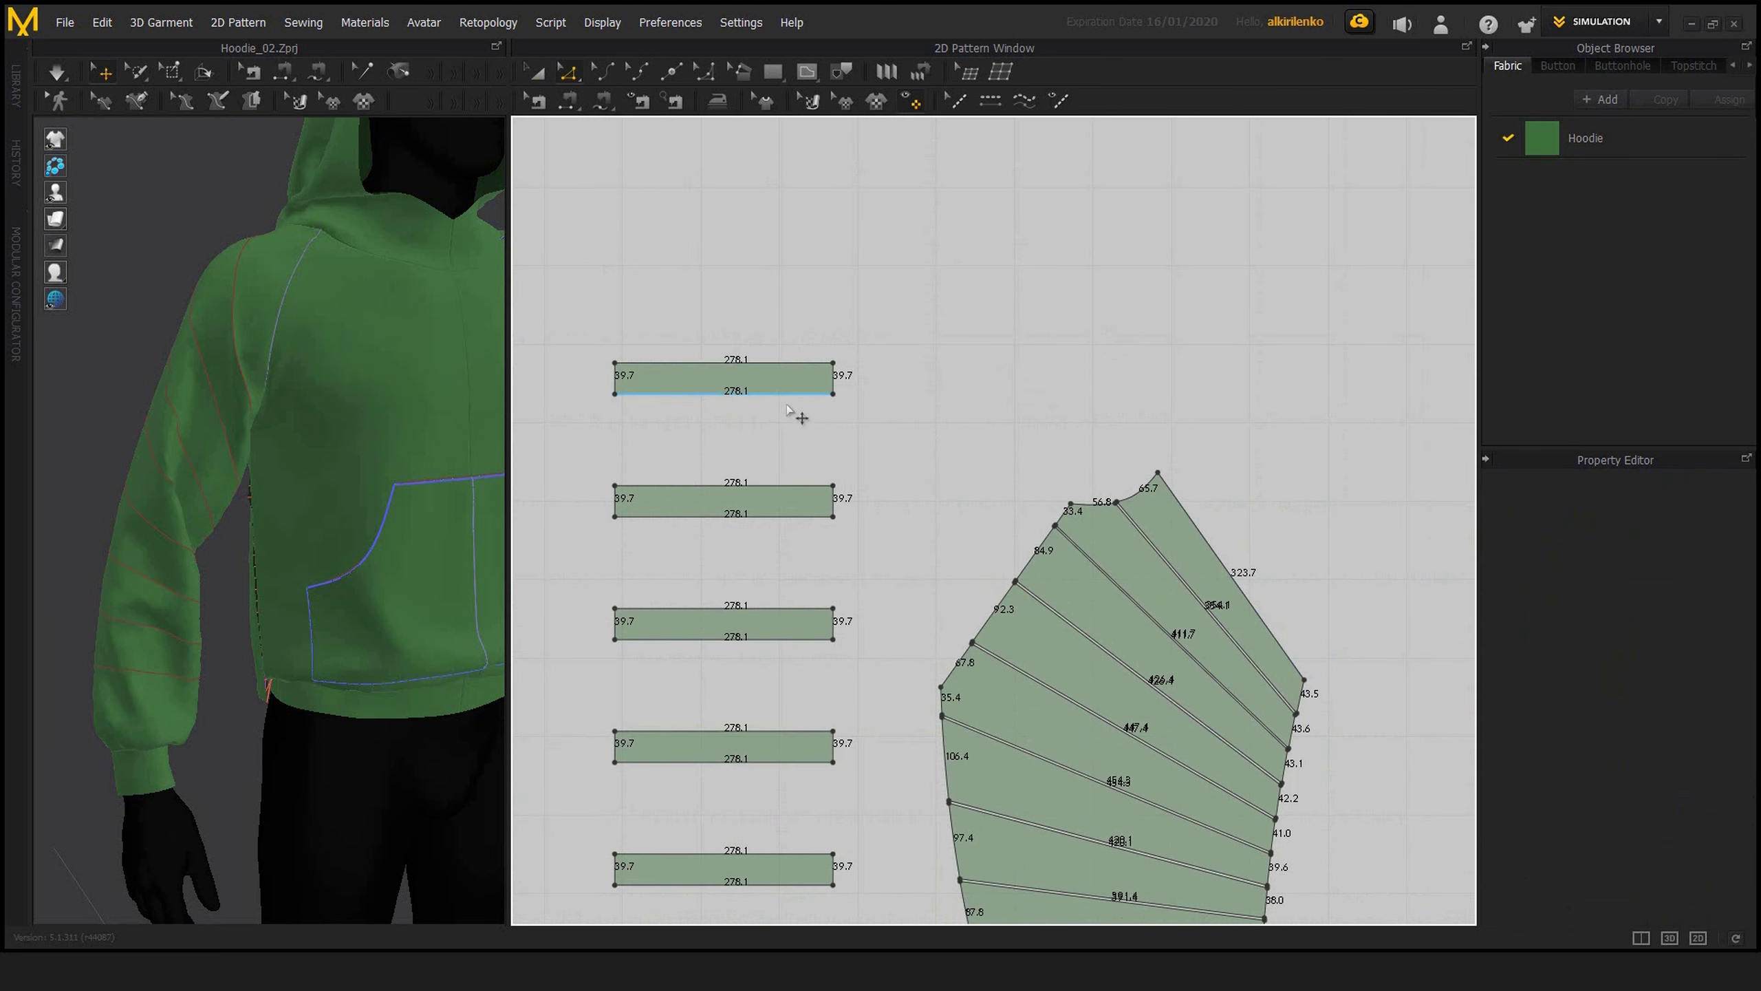
left_click(787, 409)
middle_click_drag(805, 458, 841, 416)
scroll(1137, 465, "up", 3)
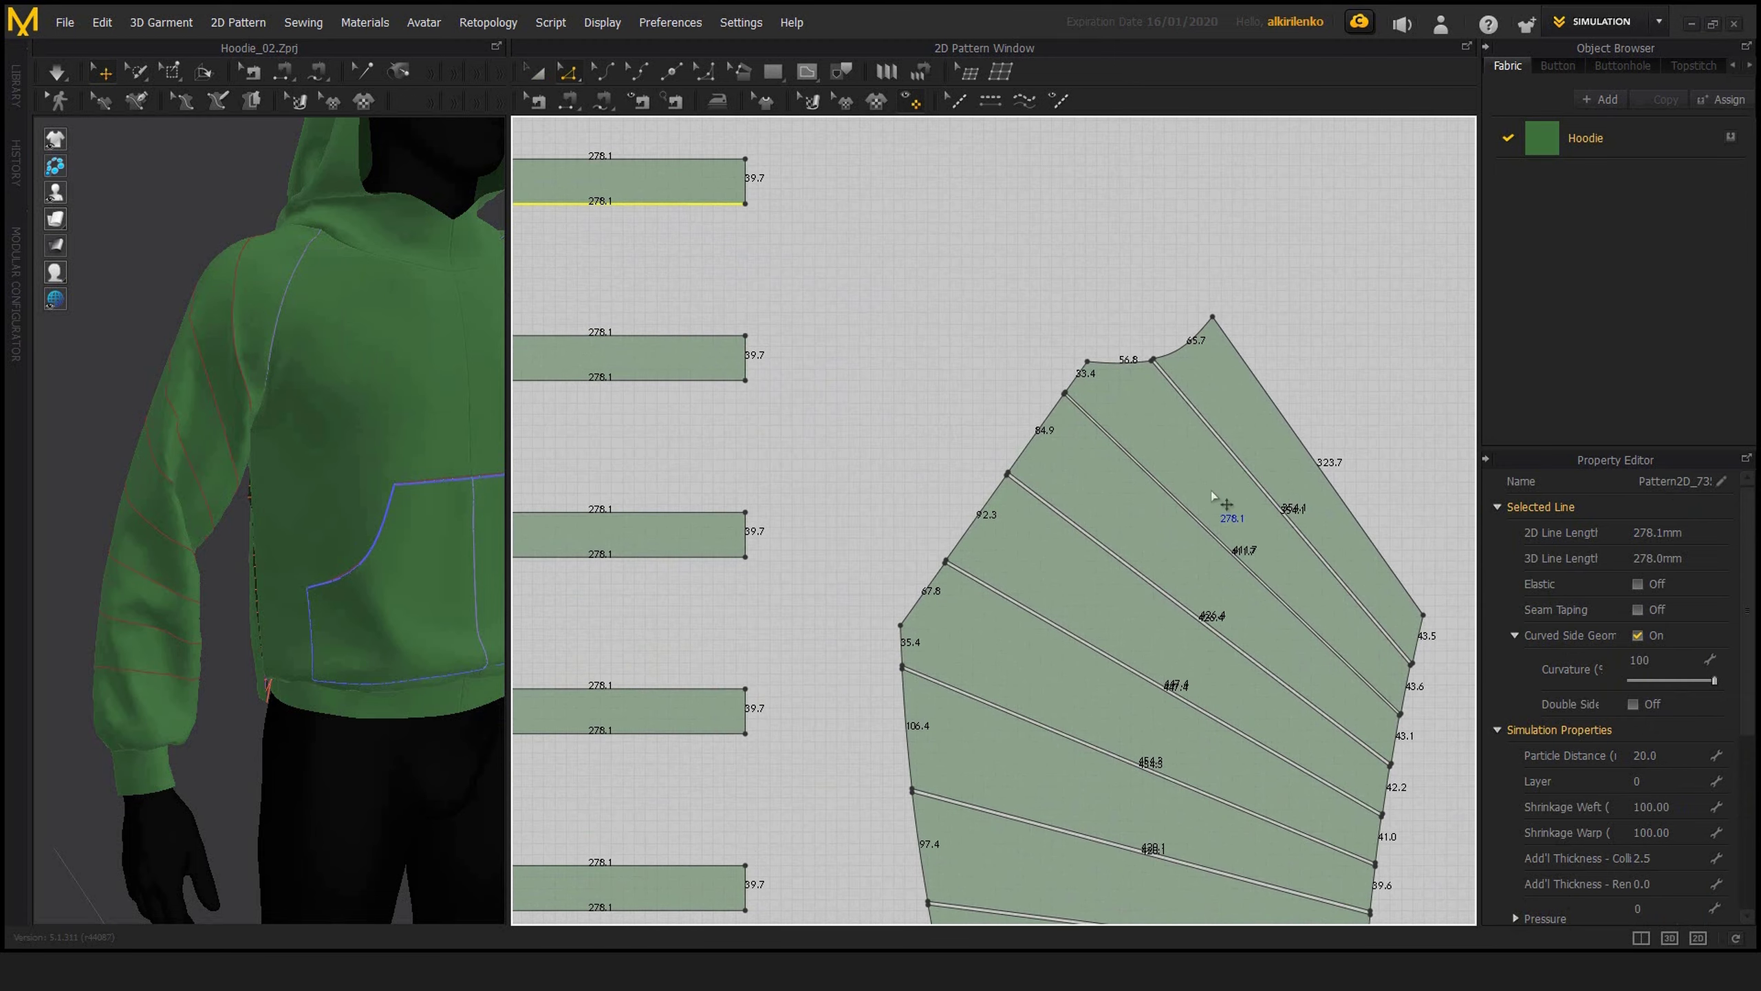
left_click(1265, 493)
right_click(1265, 492)
mouse_move(1328, 696)
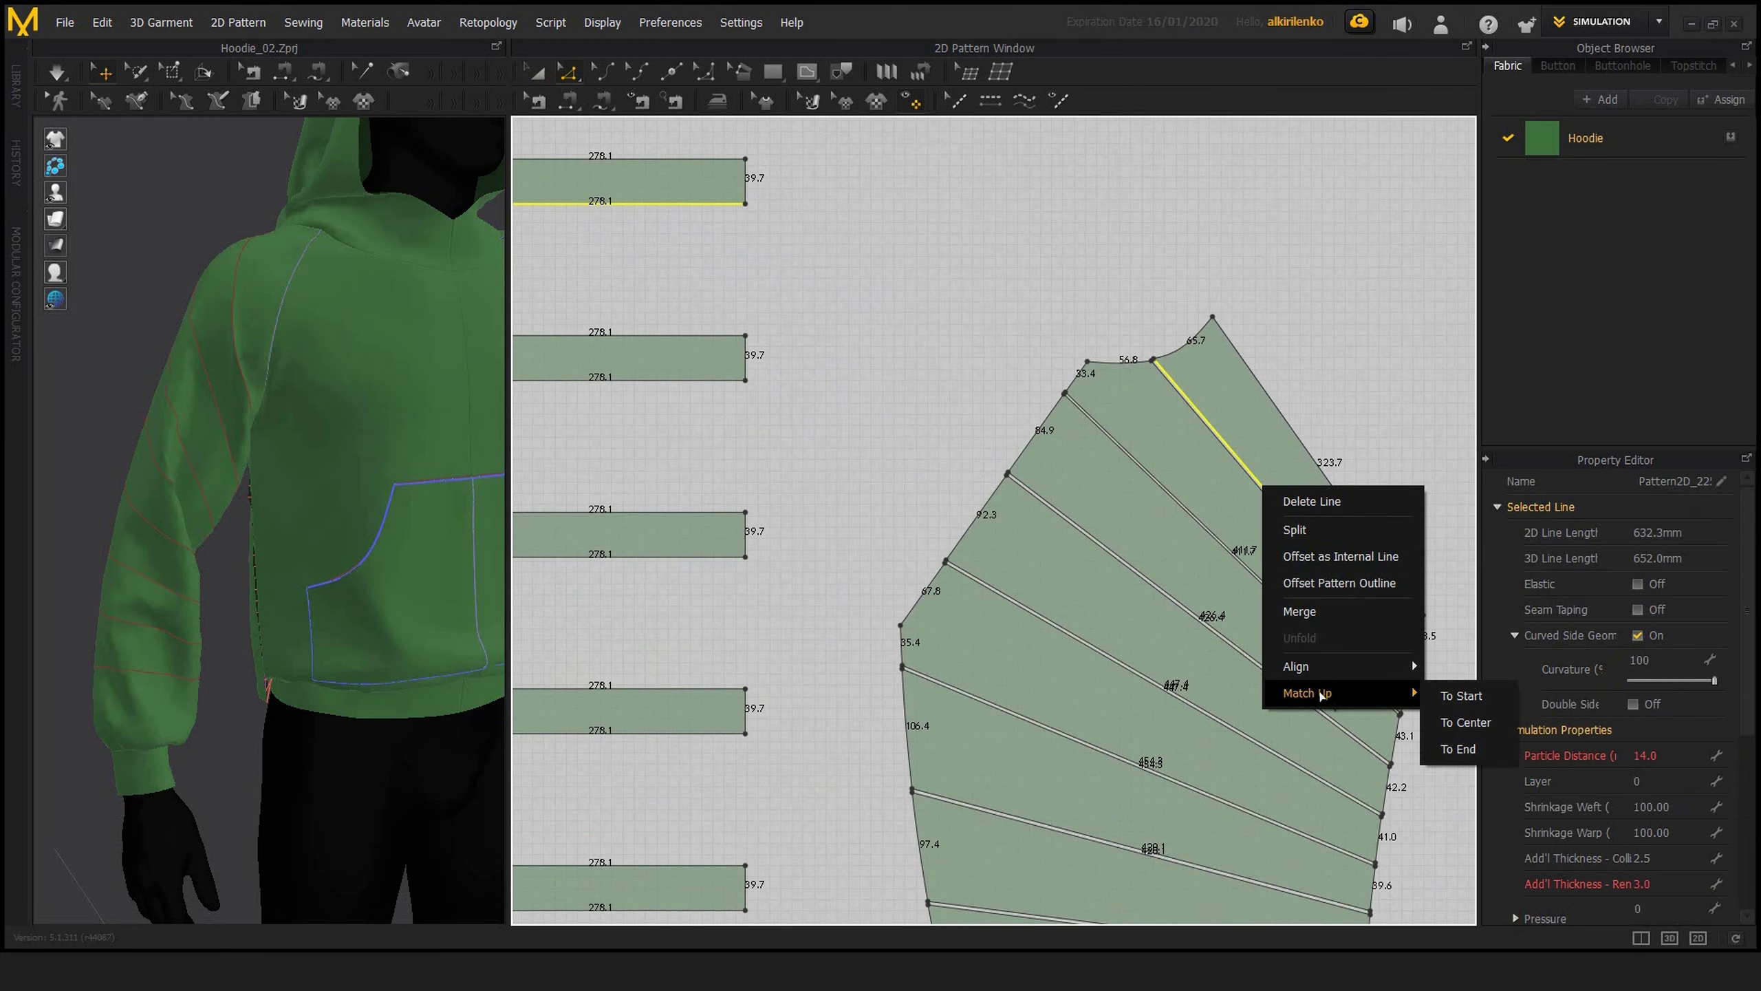
left_click(1462, 724)
- Match up the next strip's lower edge to the center of the cut sleeve's 411.7 mm edge
scroll(867, 416, "down", 2)
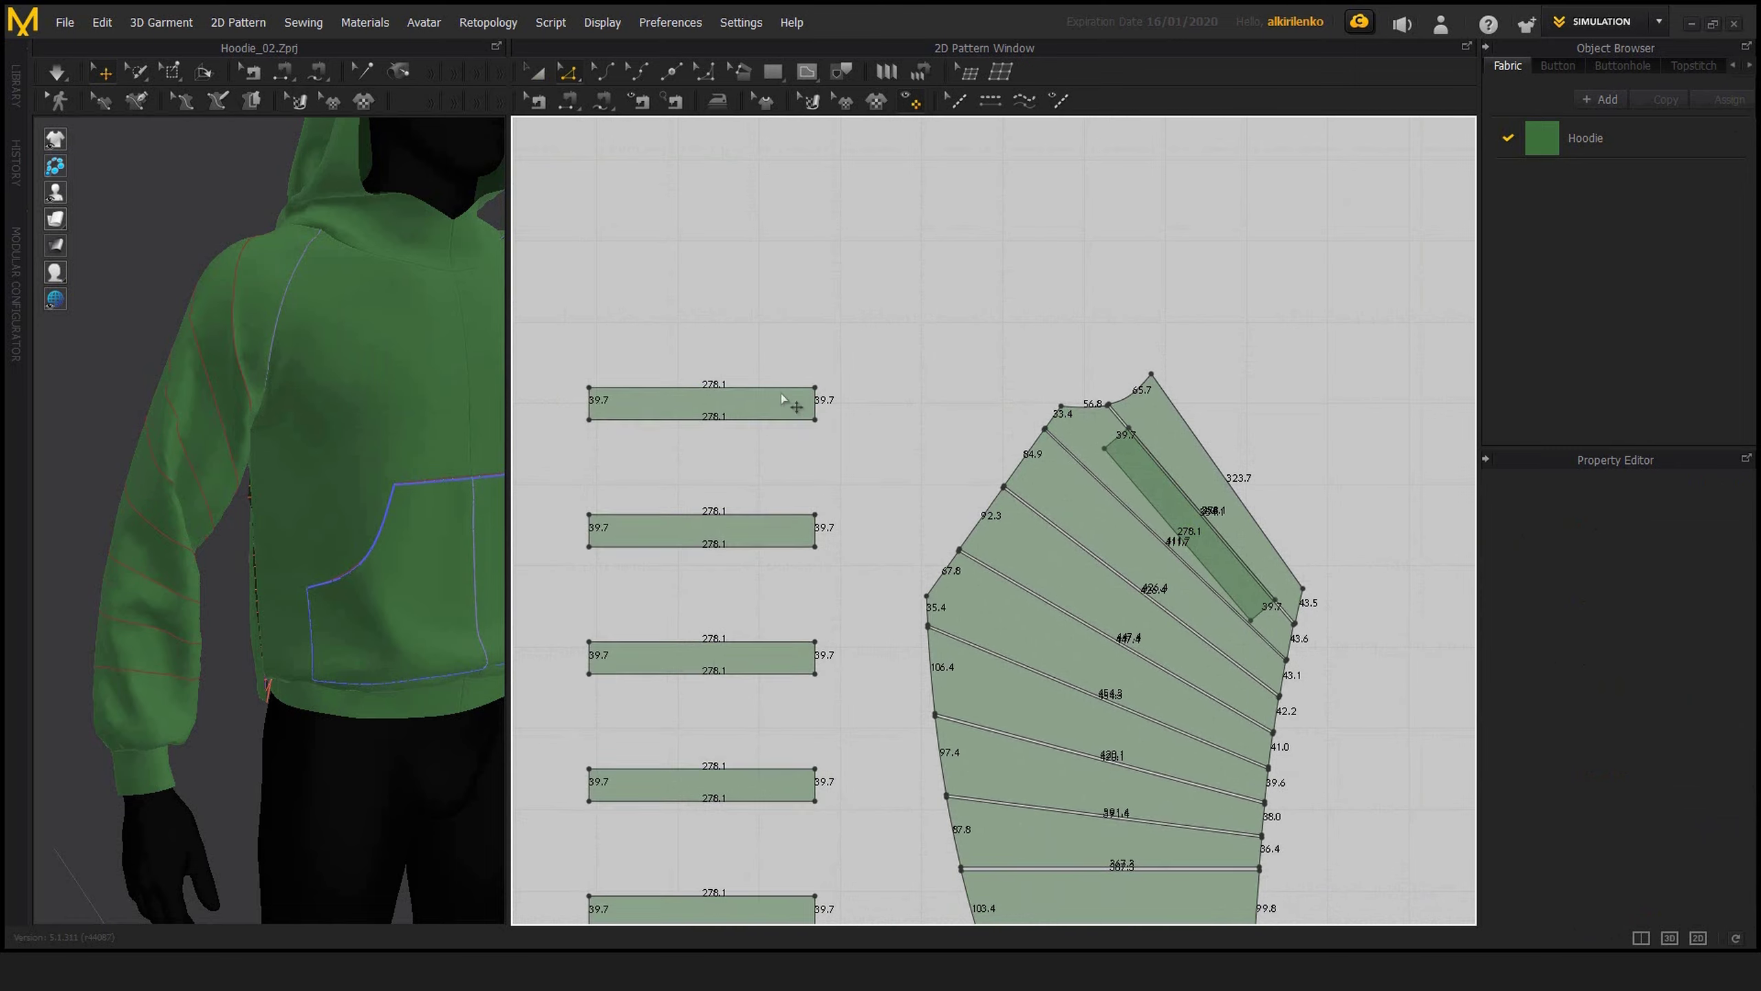
left_click(791, 419)
scroll(1183, 548, "up", 3)
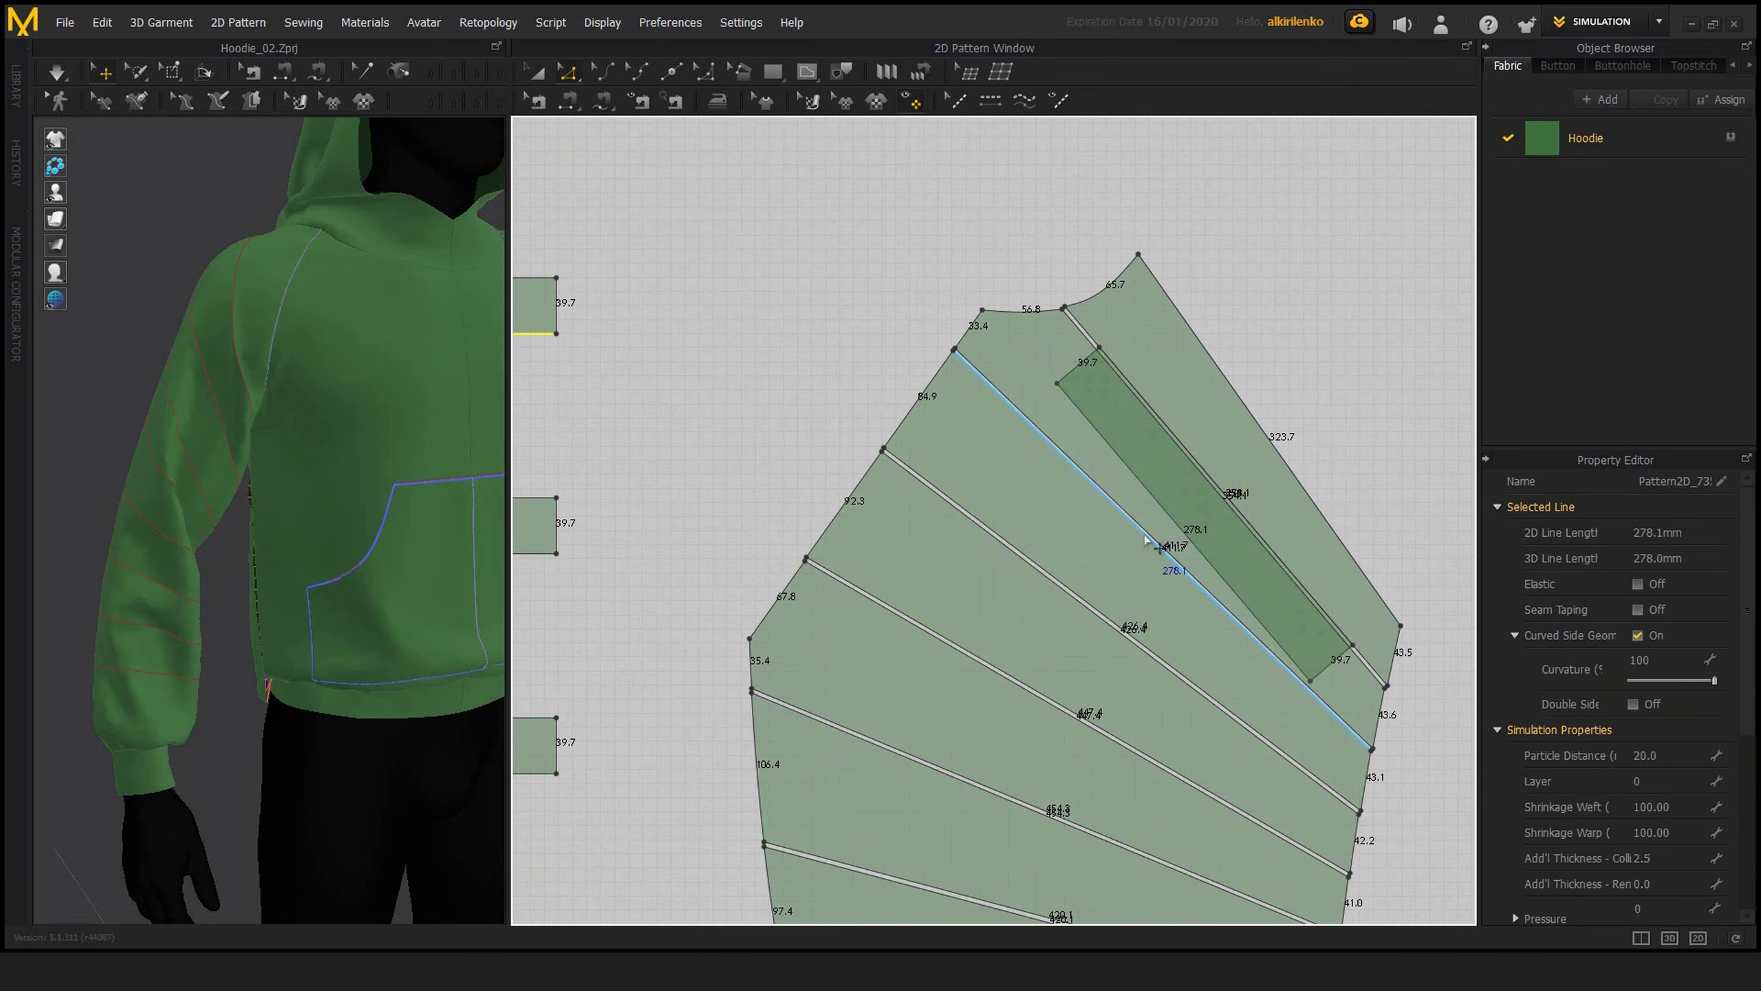
left_click(1151, 536)
right_click(1150, 533)
mouse_move(1198, 739)
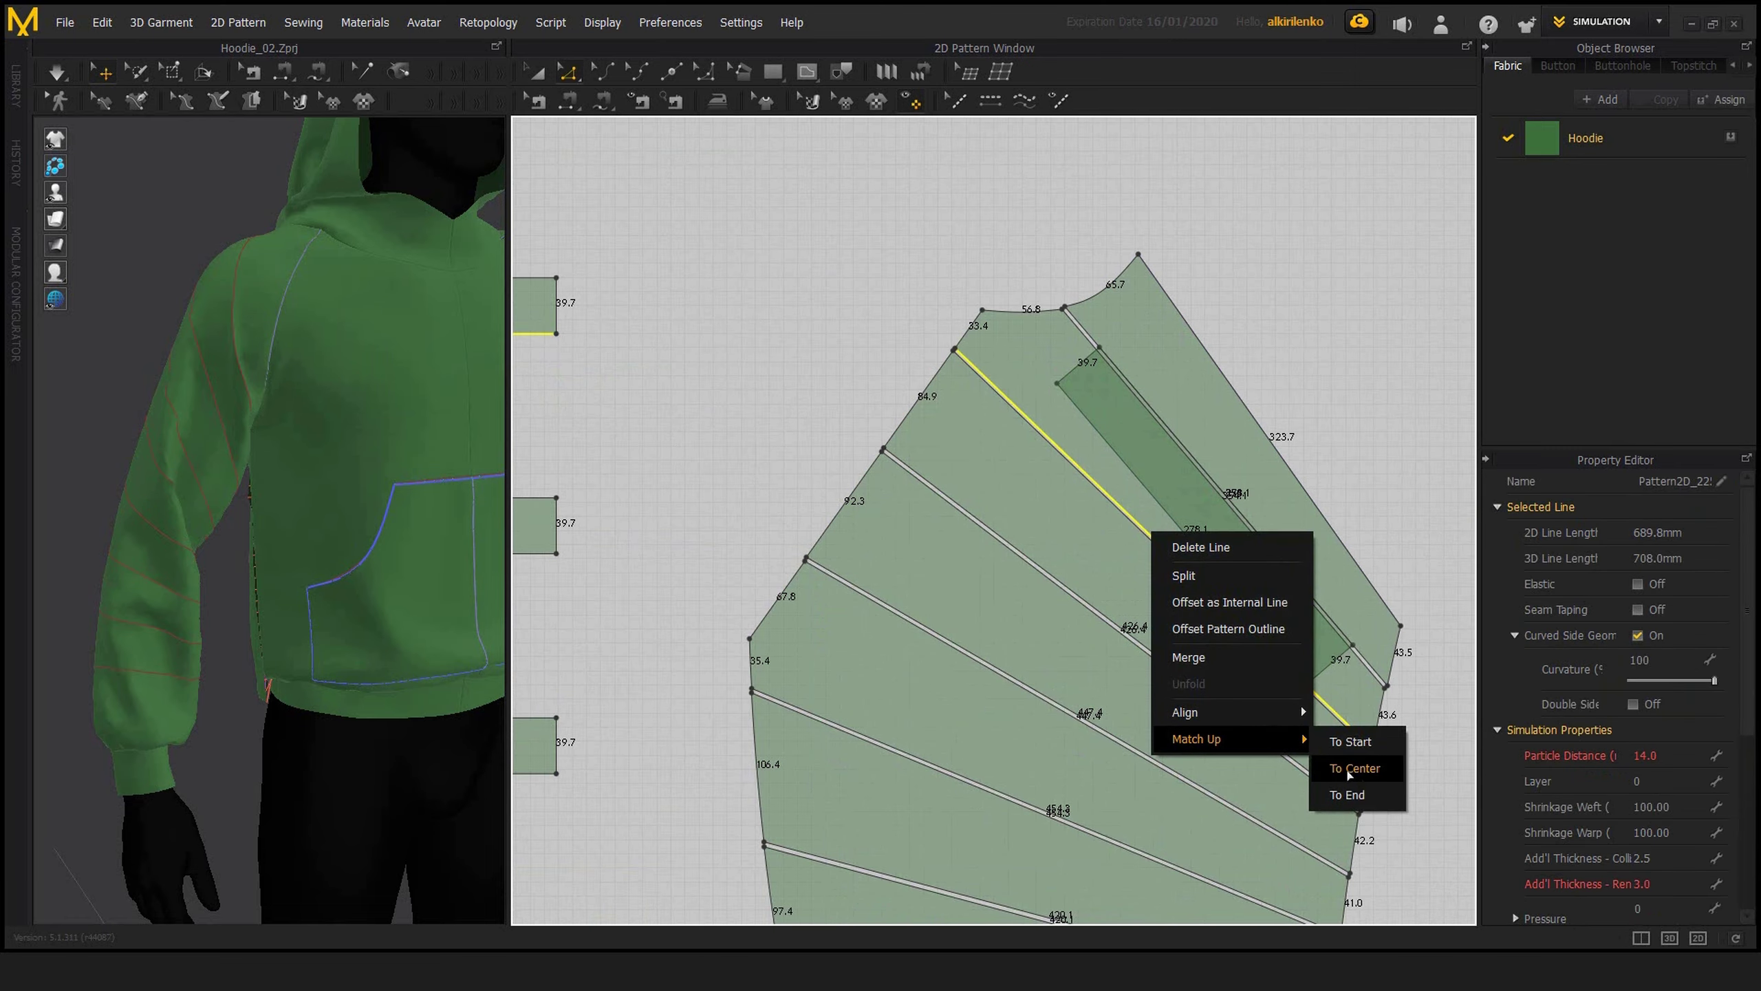
left_click(1348, 773)
- Match up the next two strips' lower edges to the centers of the cut sleeve's 426.4 mm and 447.4 mm edges
scroll(755, 469, "down", 1)
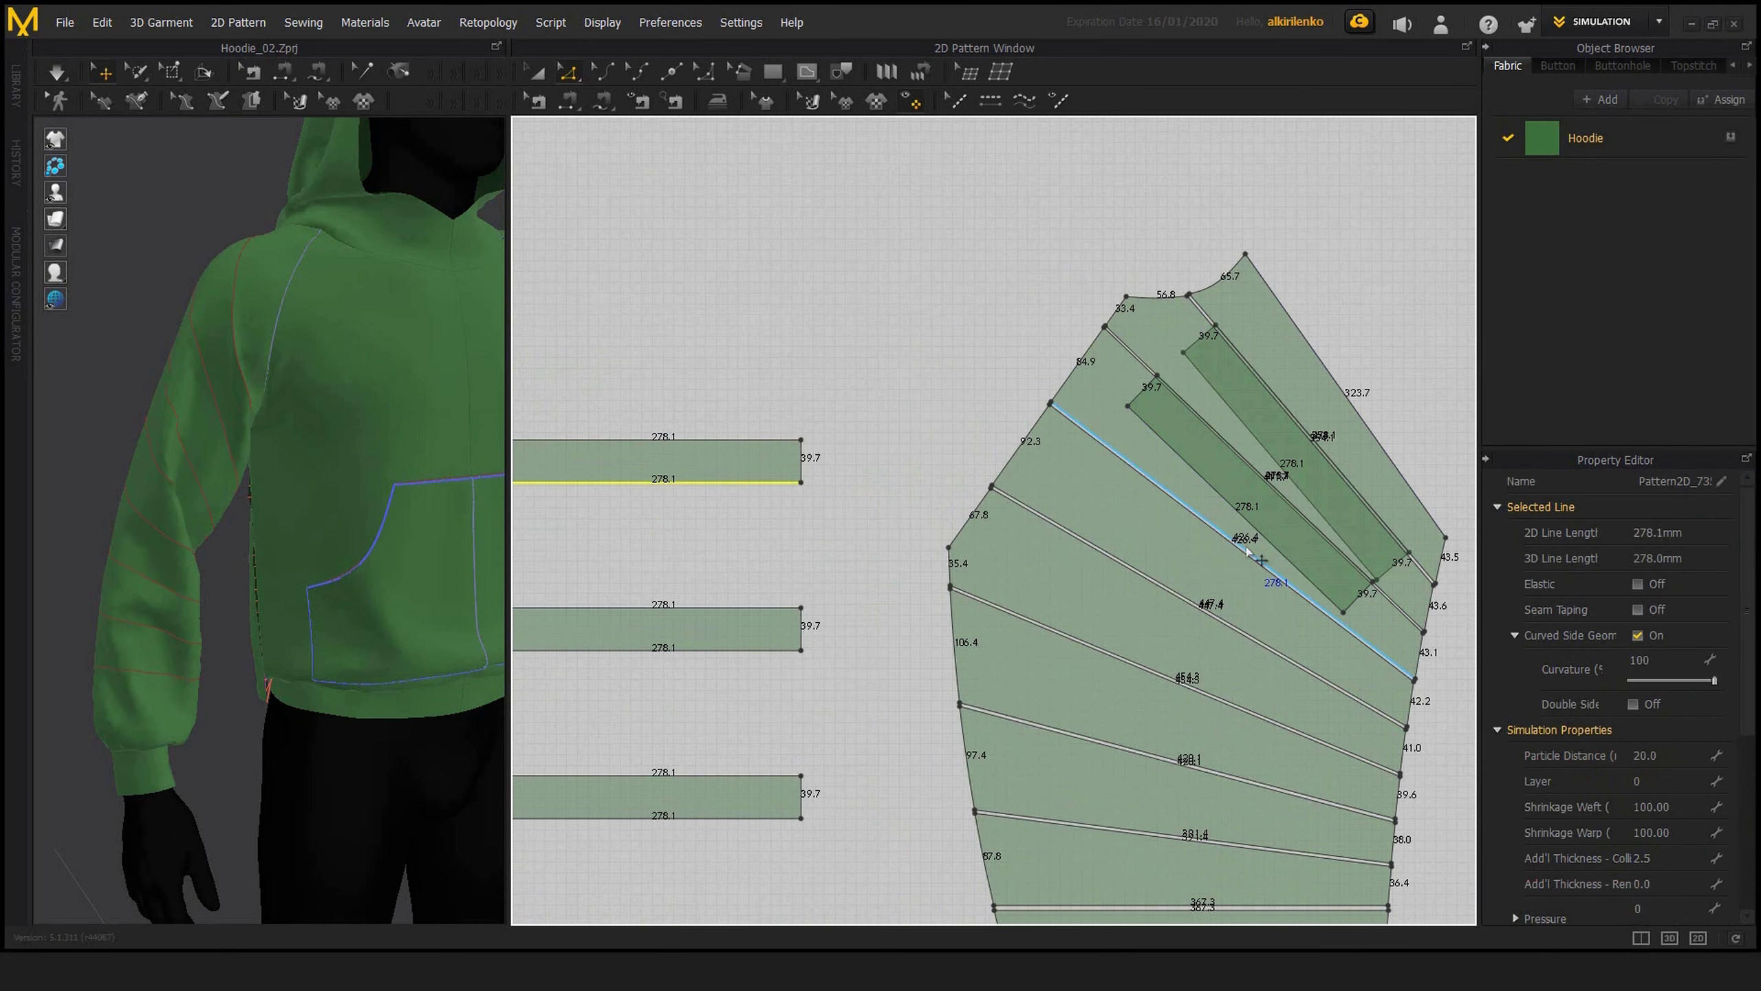
right_click(1246, 547)
mouse_move(1317, 753)
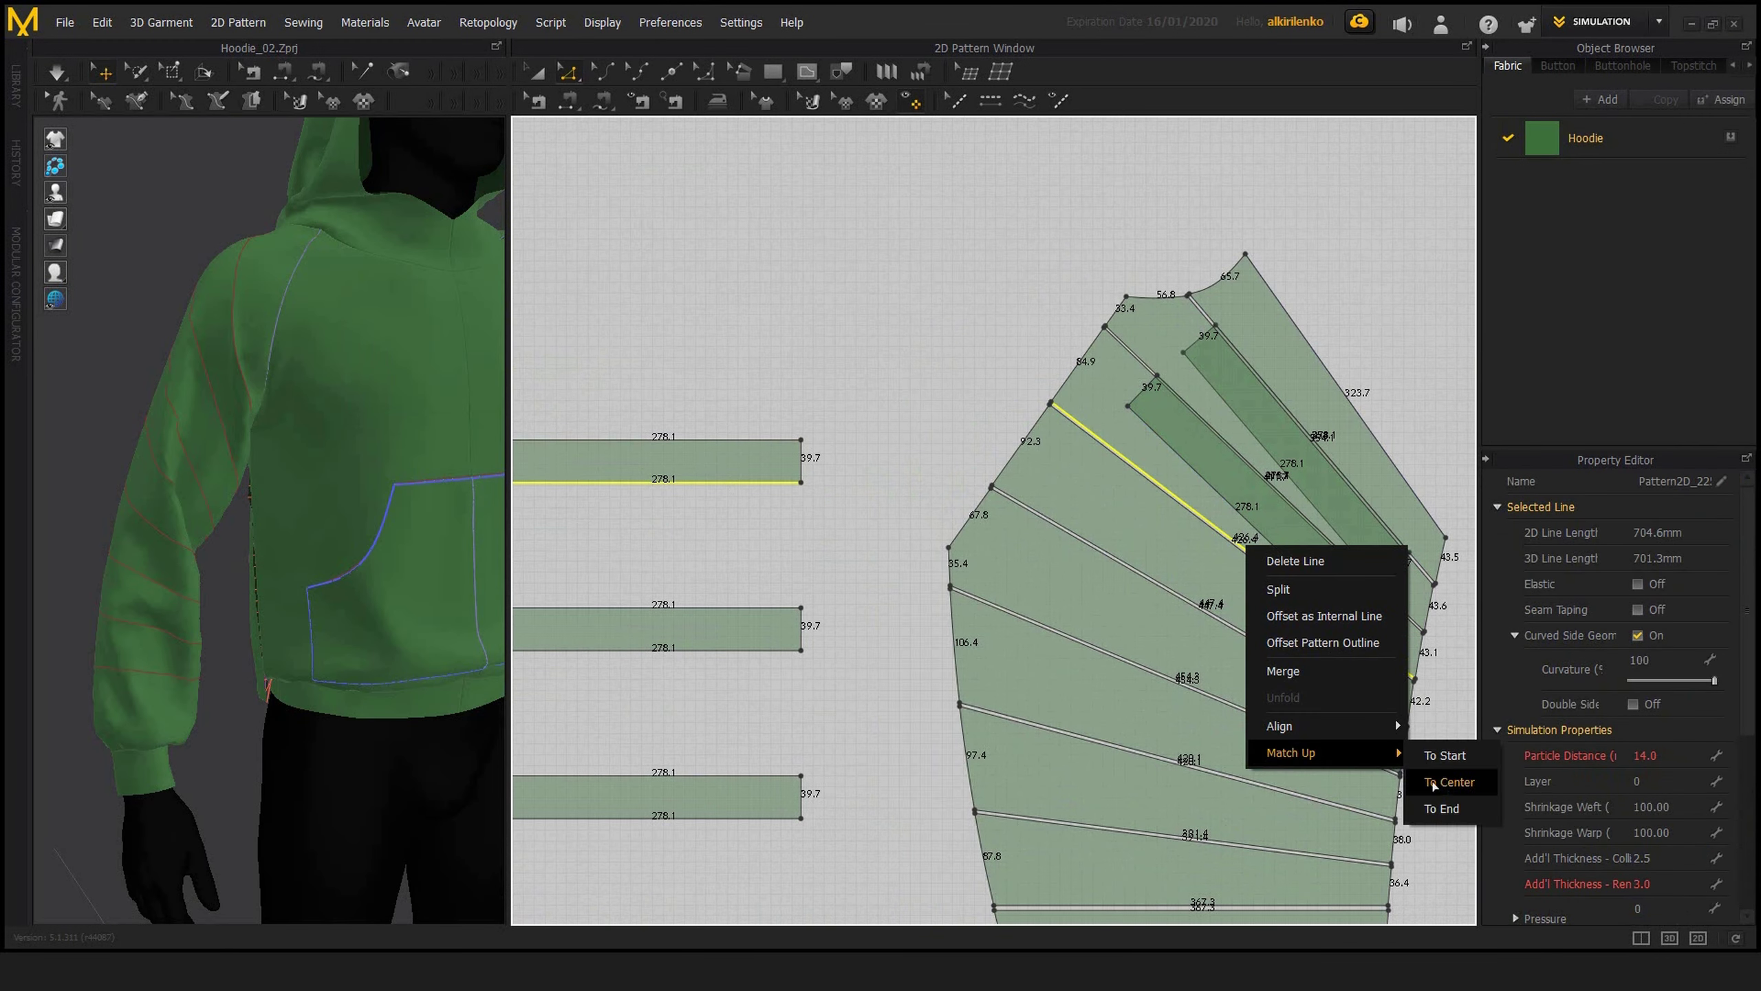
left_click(1449, 781)
left_click(700, 484)
right_click(1298, 463)
left_click(1497, 695)
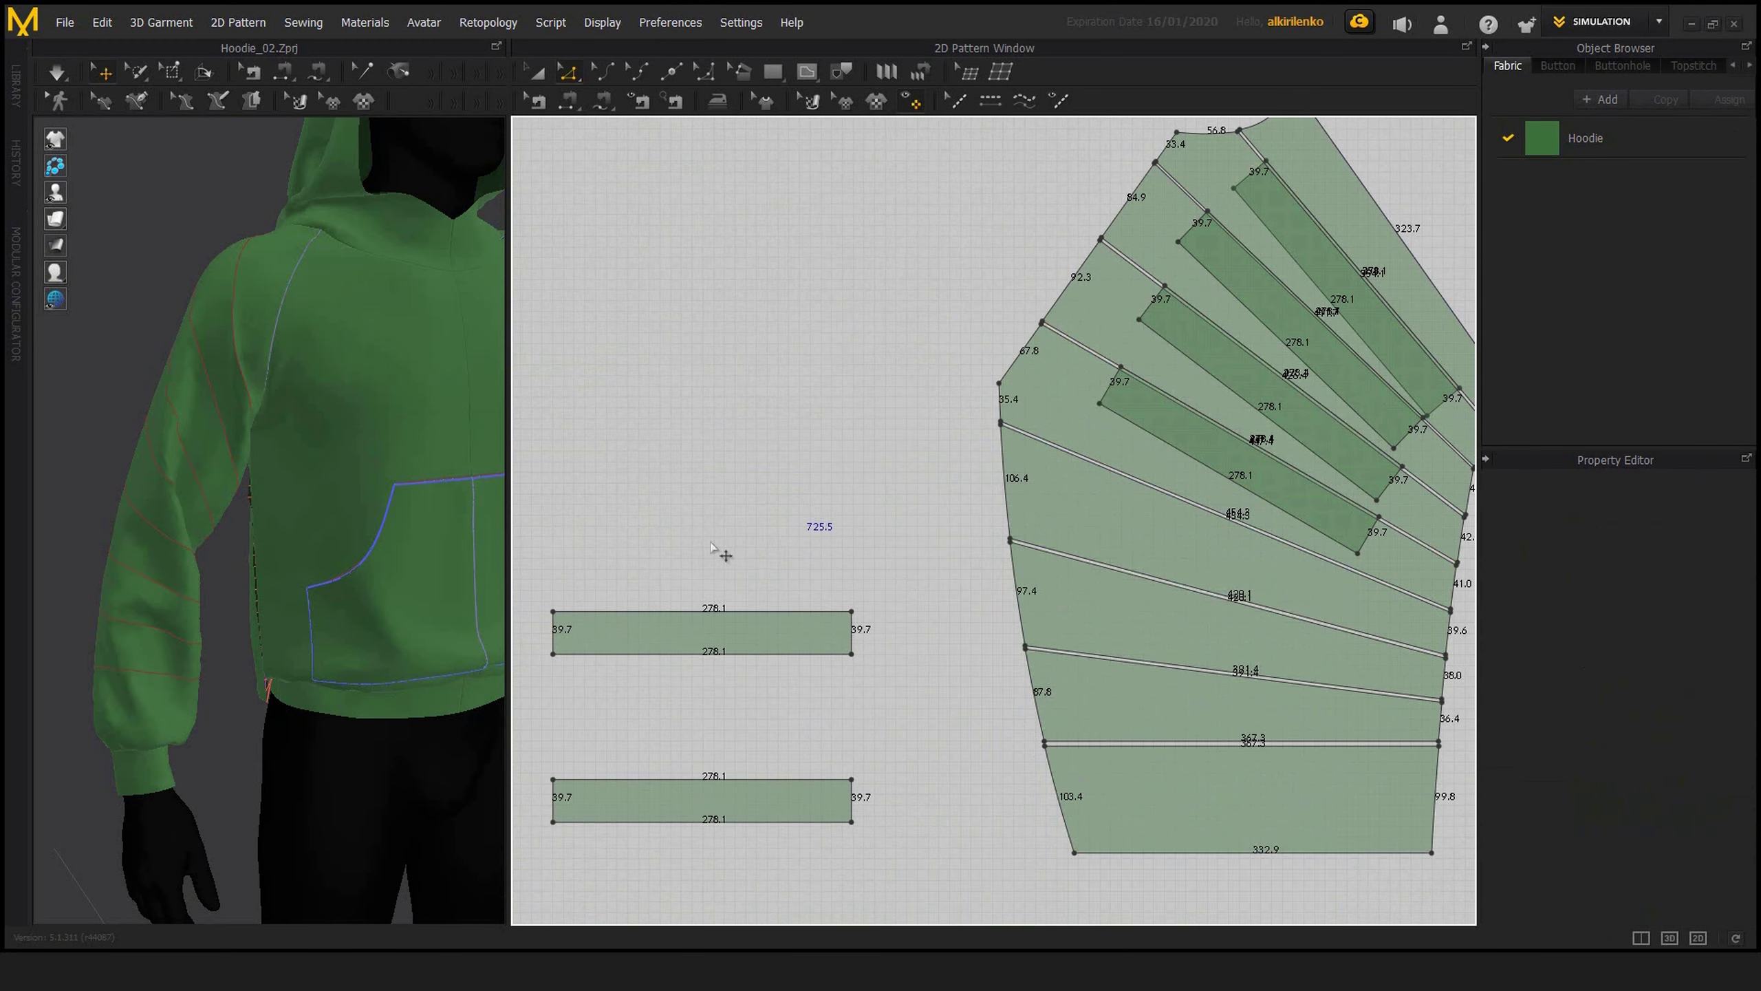
- Match up another strip's long edge to the center of the cut sleeve's 454.3 mm edge
left_click(712, 611)
left_click(1268, 532, "shift")
right_click(1273, 533)
mouse_move(1317, 732)
left_click(1463, 759)
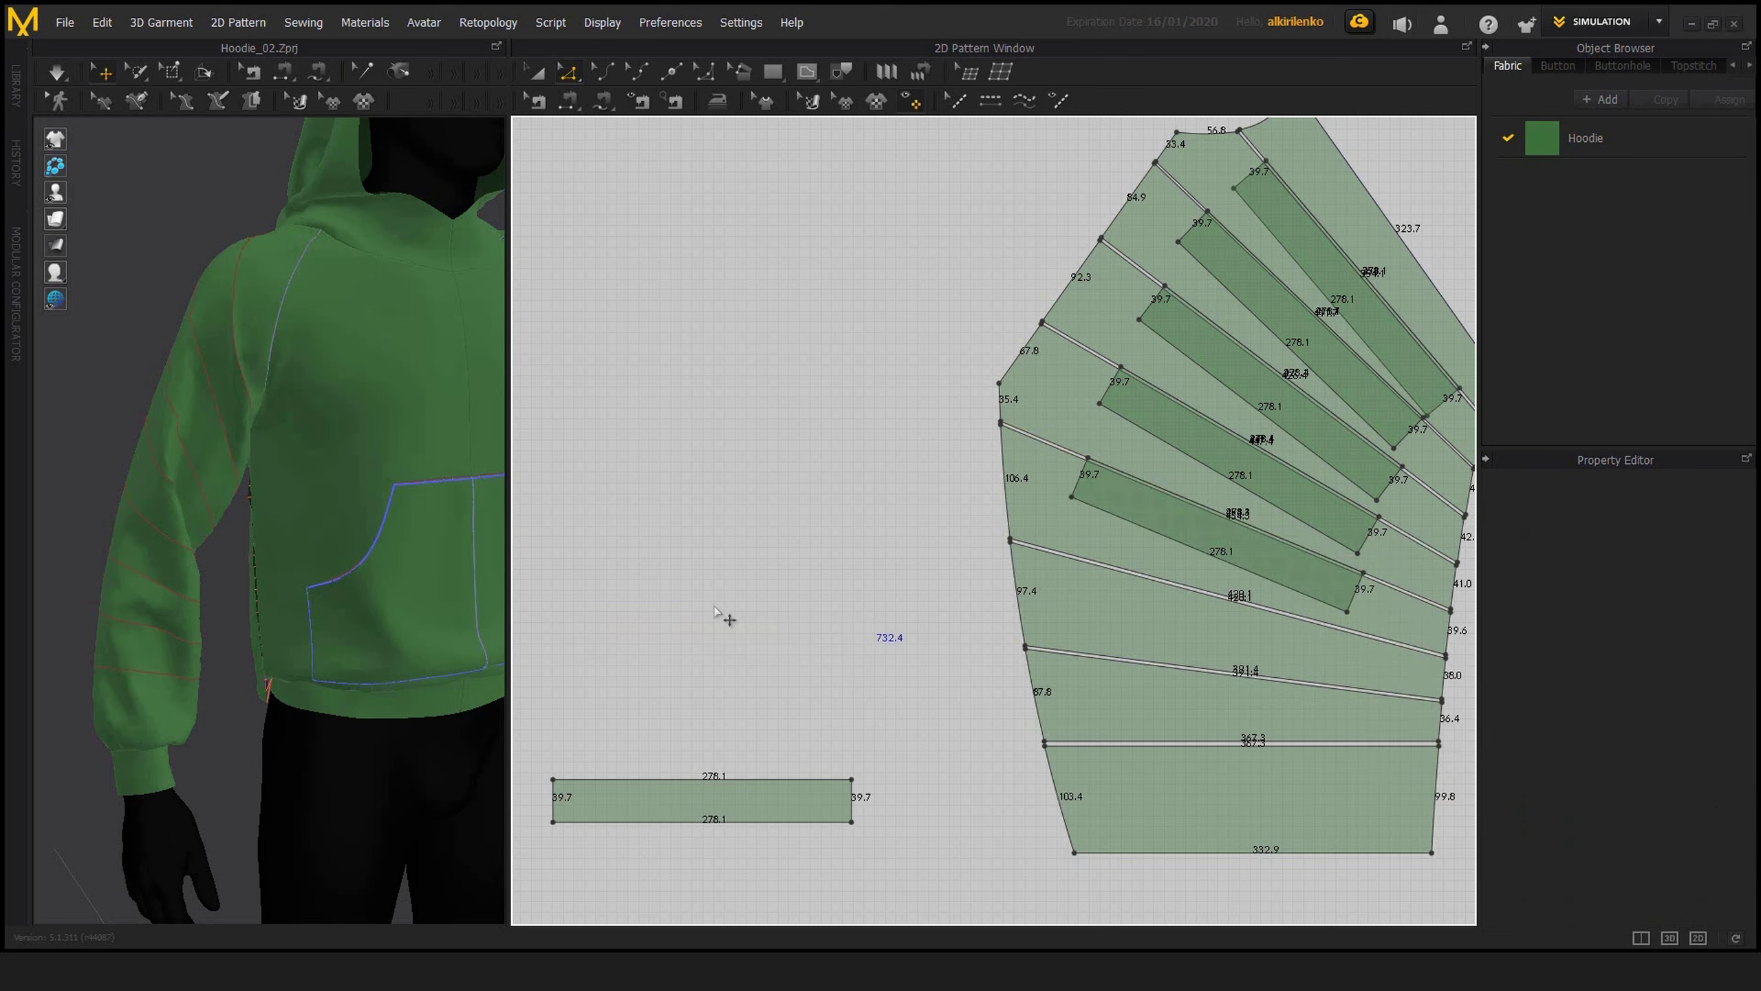
- Match up the next loose strip's lower edge to the center of the cut sleeve's 420.1 mm edge
middle_click_drag(716, 610, 746, 492)
left_click(808, 660)
left_click(734, 705)
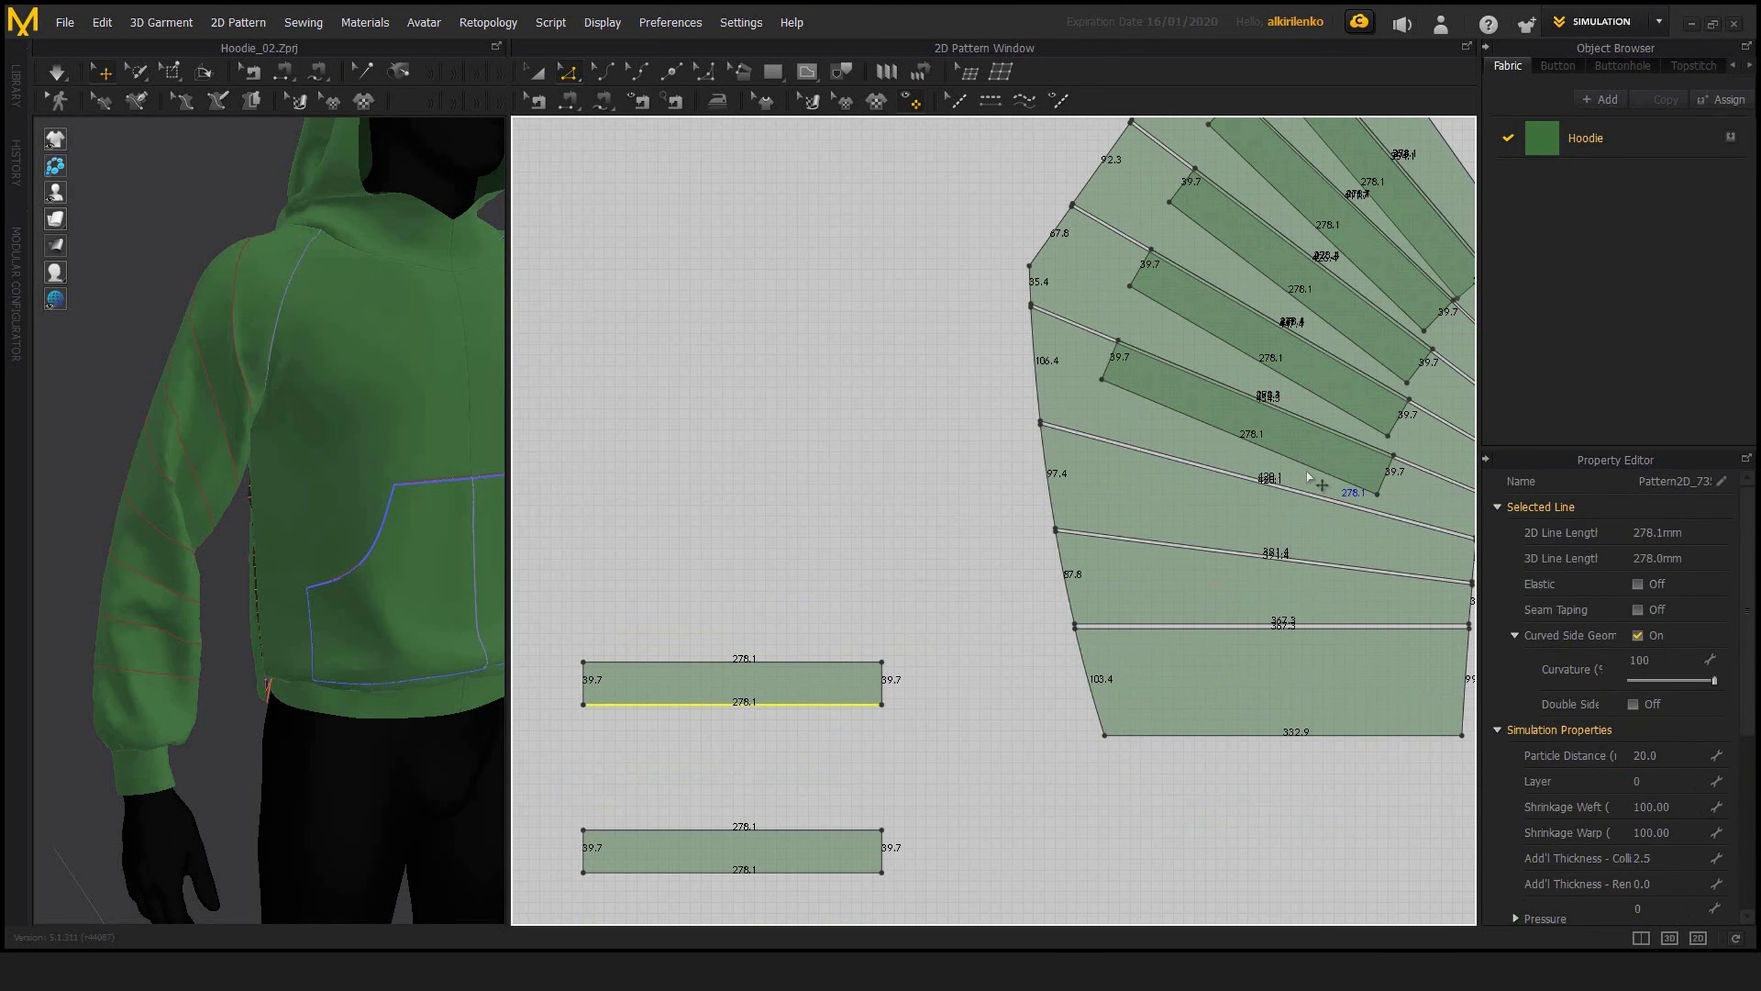
left_click(1309, 493, "shift")
right_click(1310, 489)
mouse_move(1387, 696)
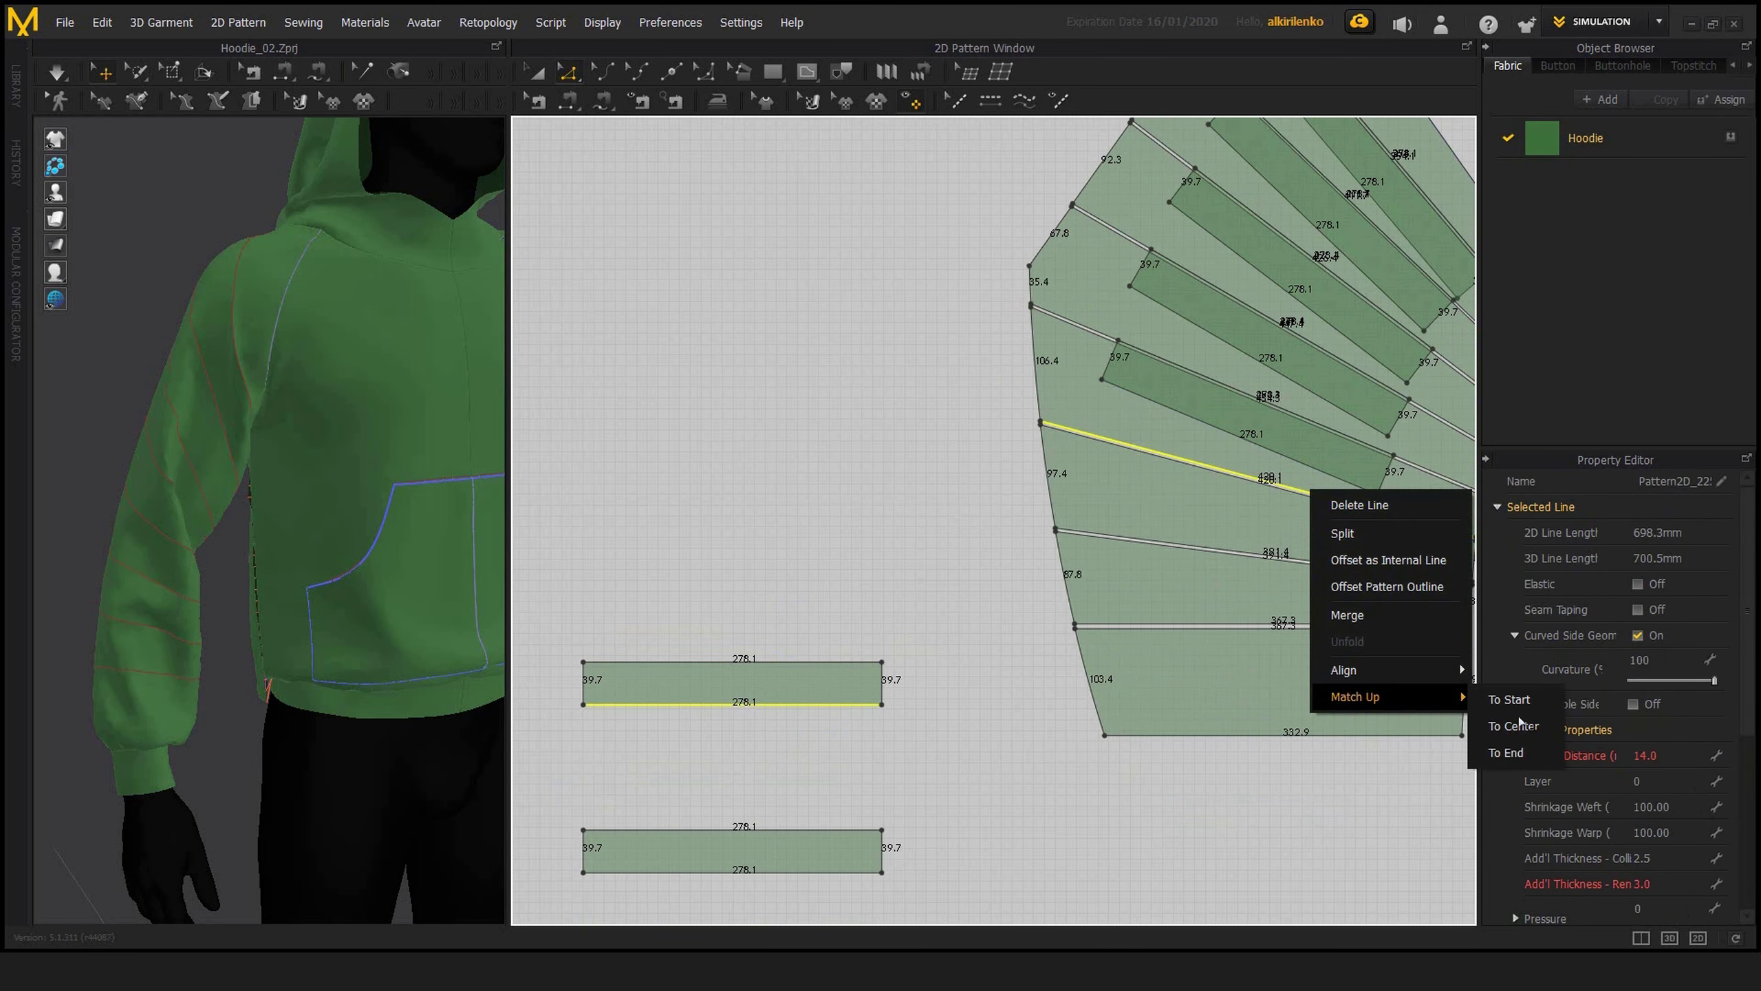
left_click(1512, 725)
- Match up the following strip's lower edge to the center of the cut sleeve's 391.4 mm edge
middle_click_drag(905, 578, 829, 492)
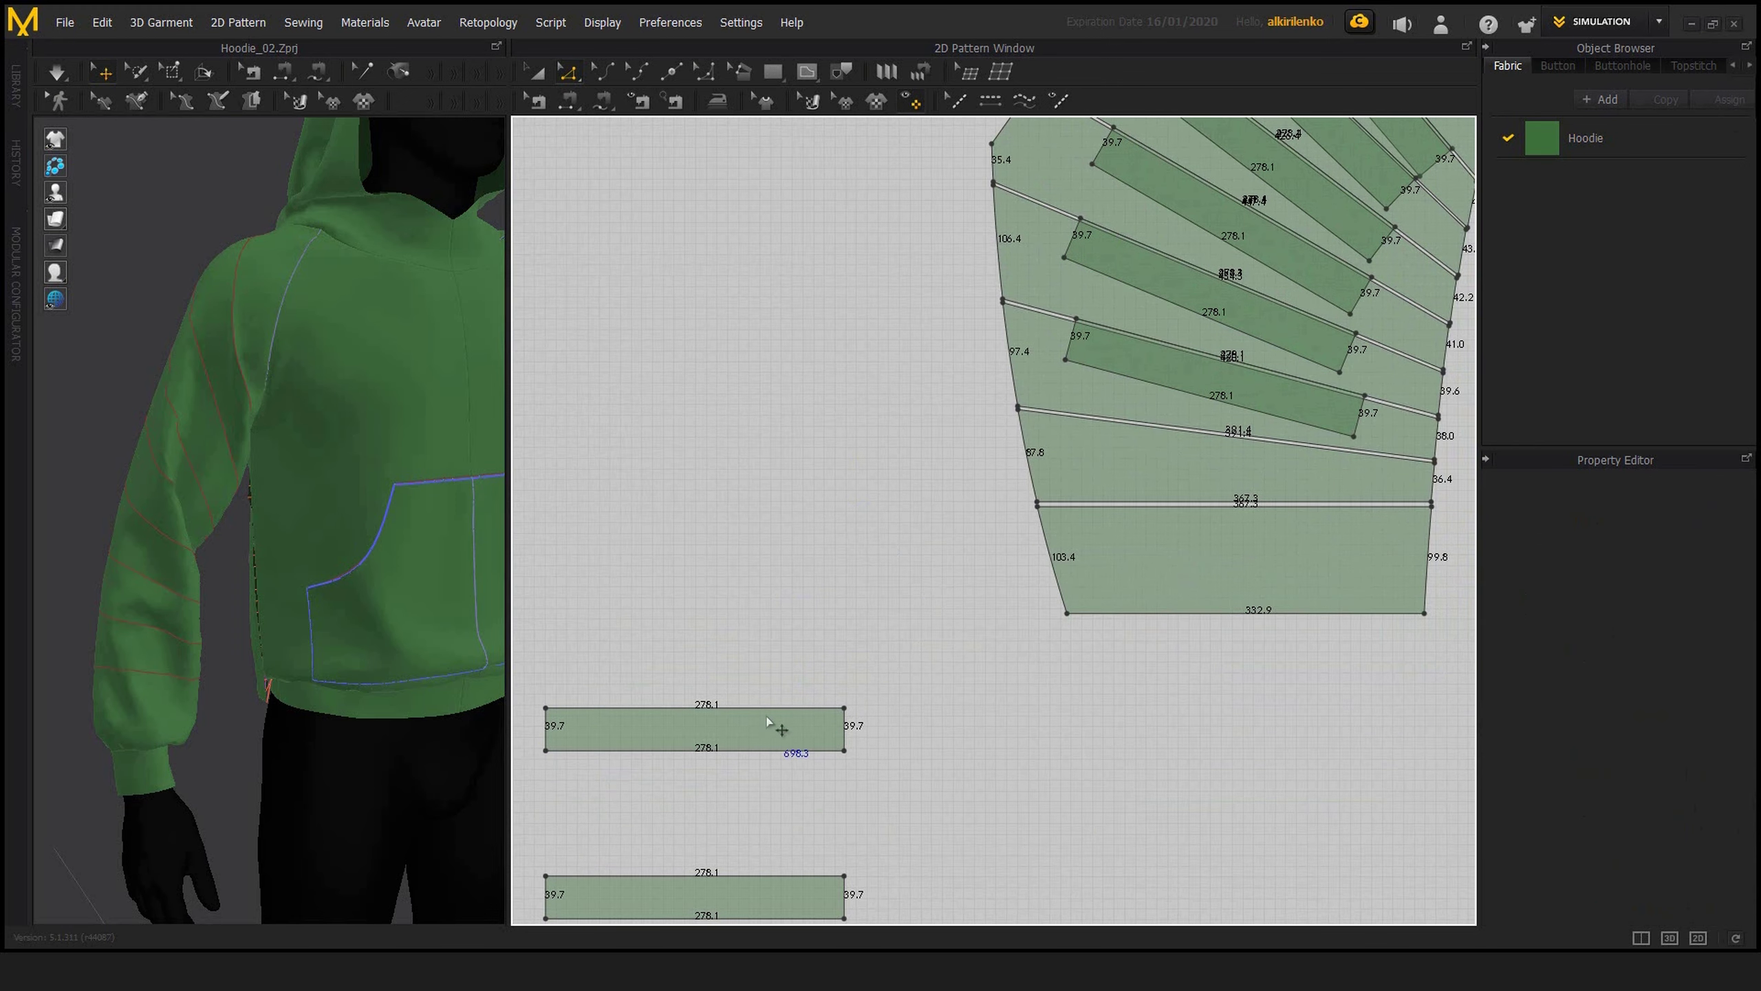
left_click(762, 751)
left_click(1242, 435, "shift")
right_click(1246, 436)
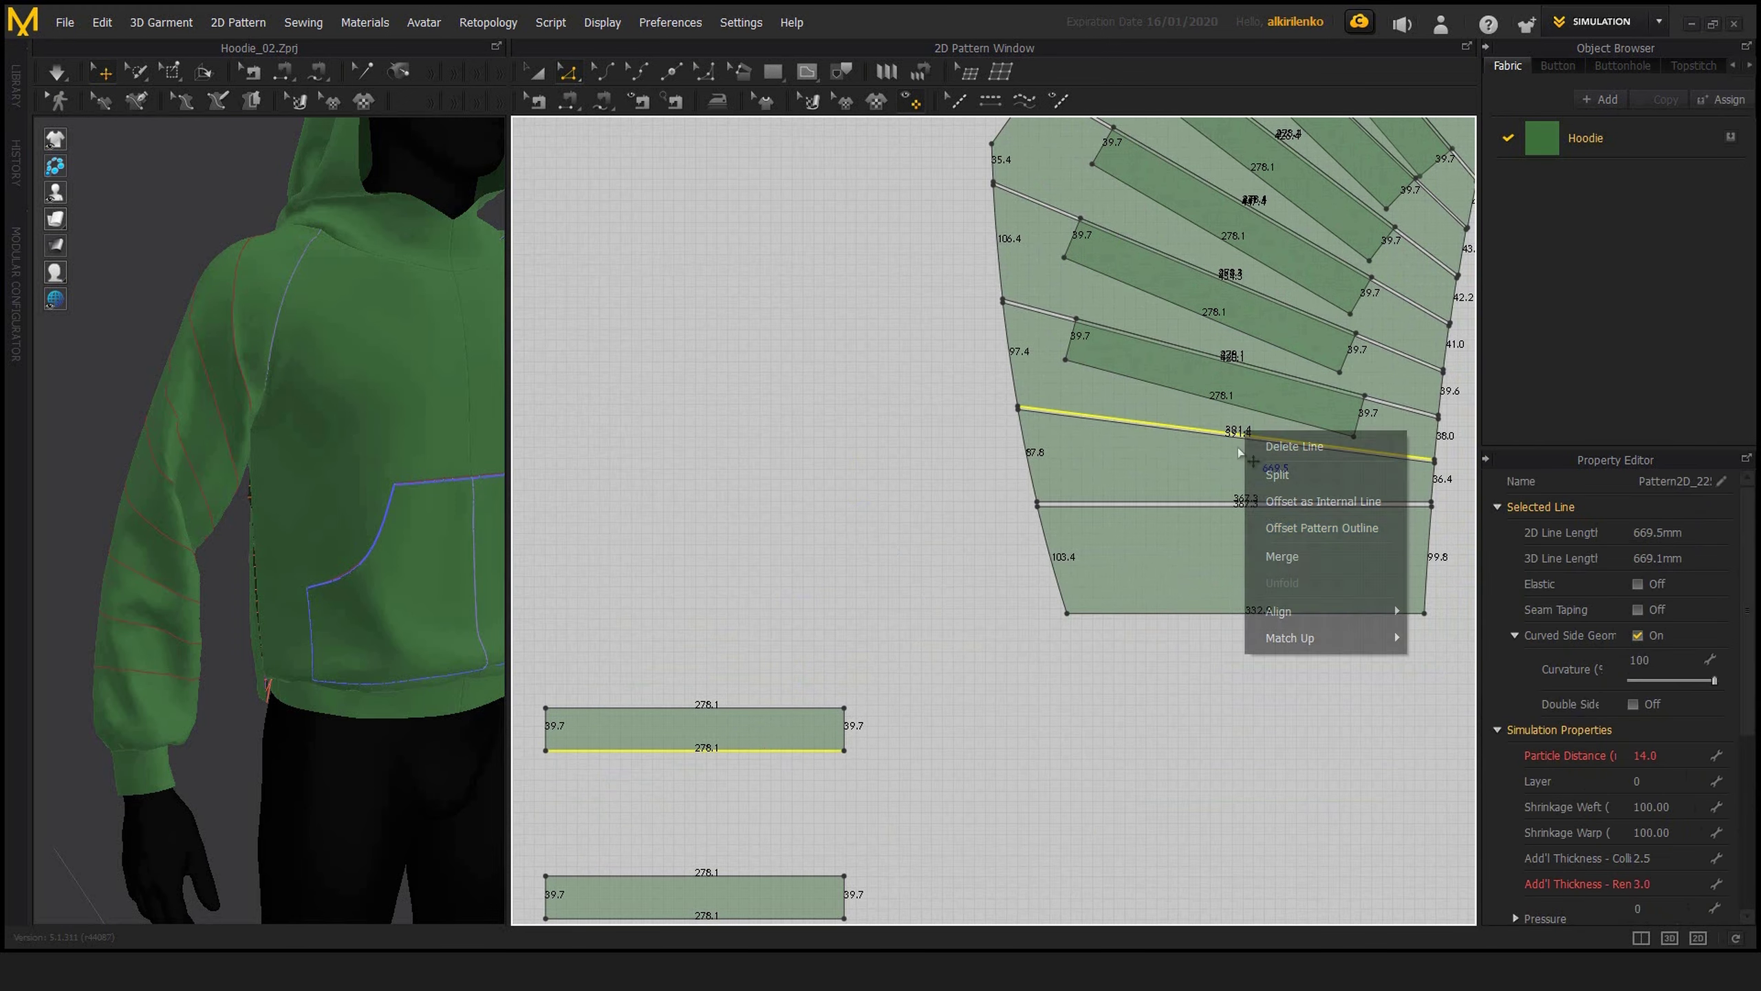
mouse_move(1323, 638)
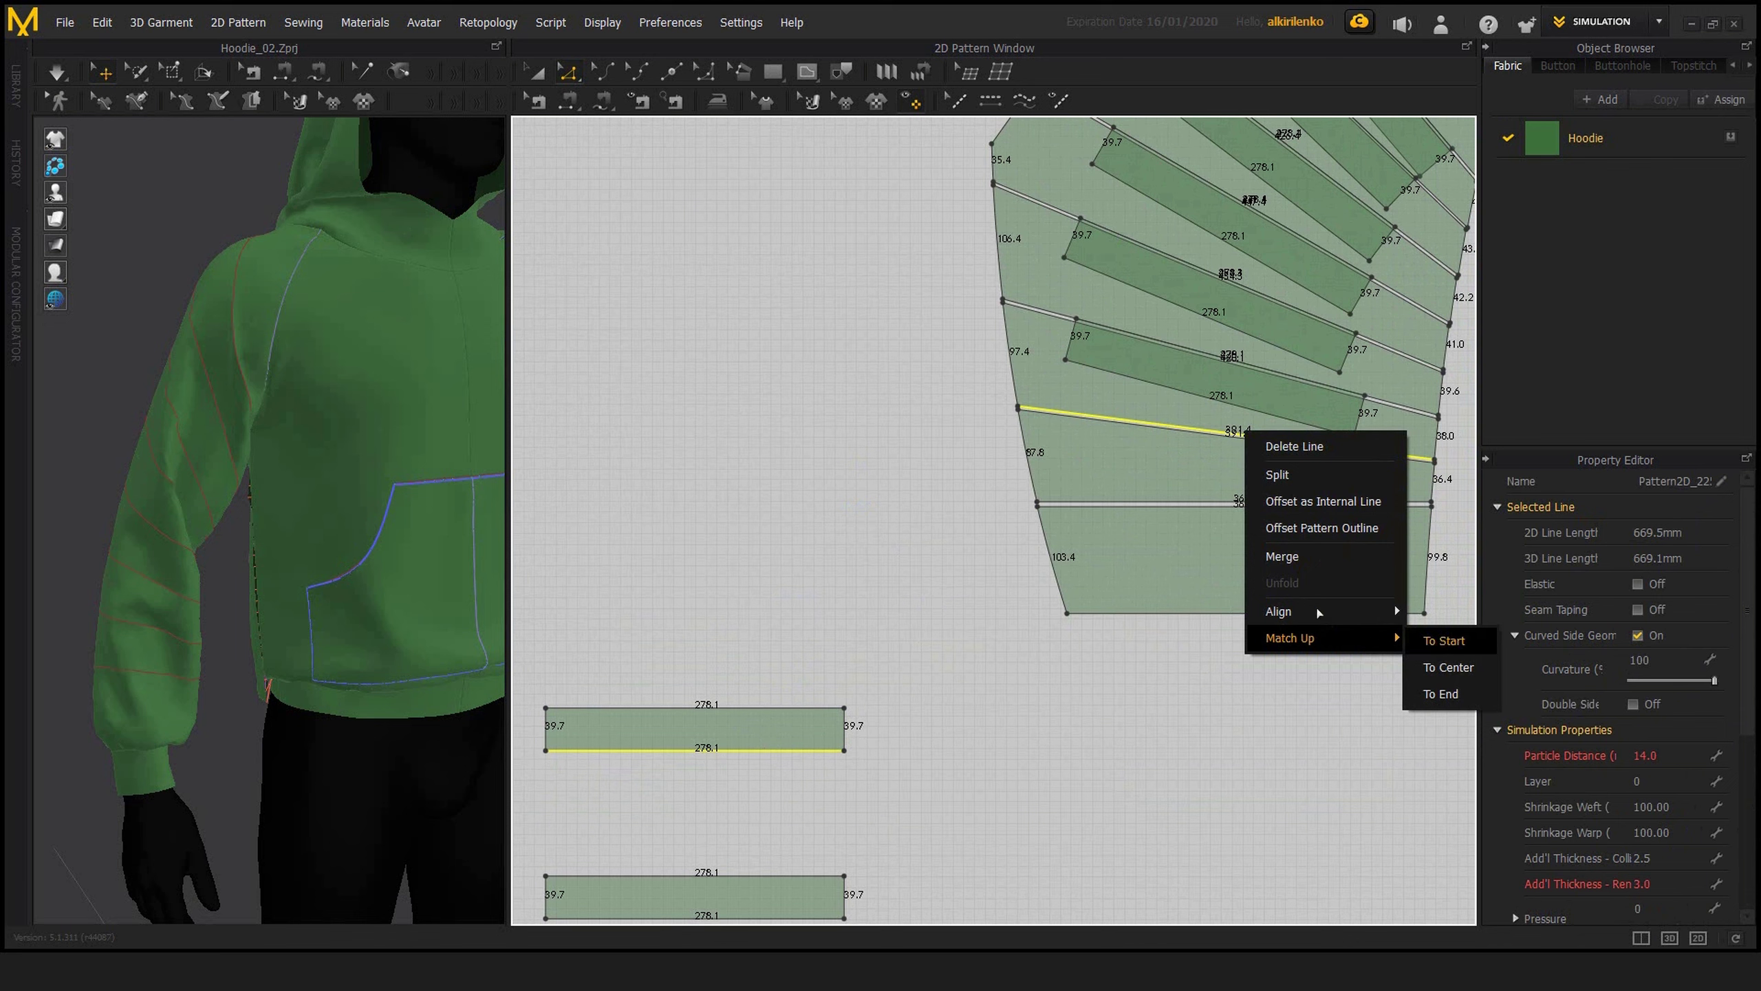
left_click(1448, 667)
- Match up the next loose strip's lower edge to the center of the cut sleeve's 367.3 mm edge
right_click_drag(757, 802, 775, 711)
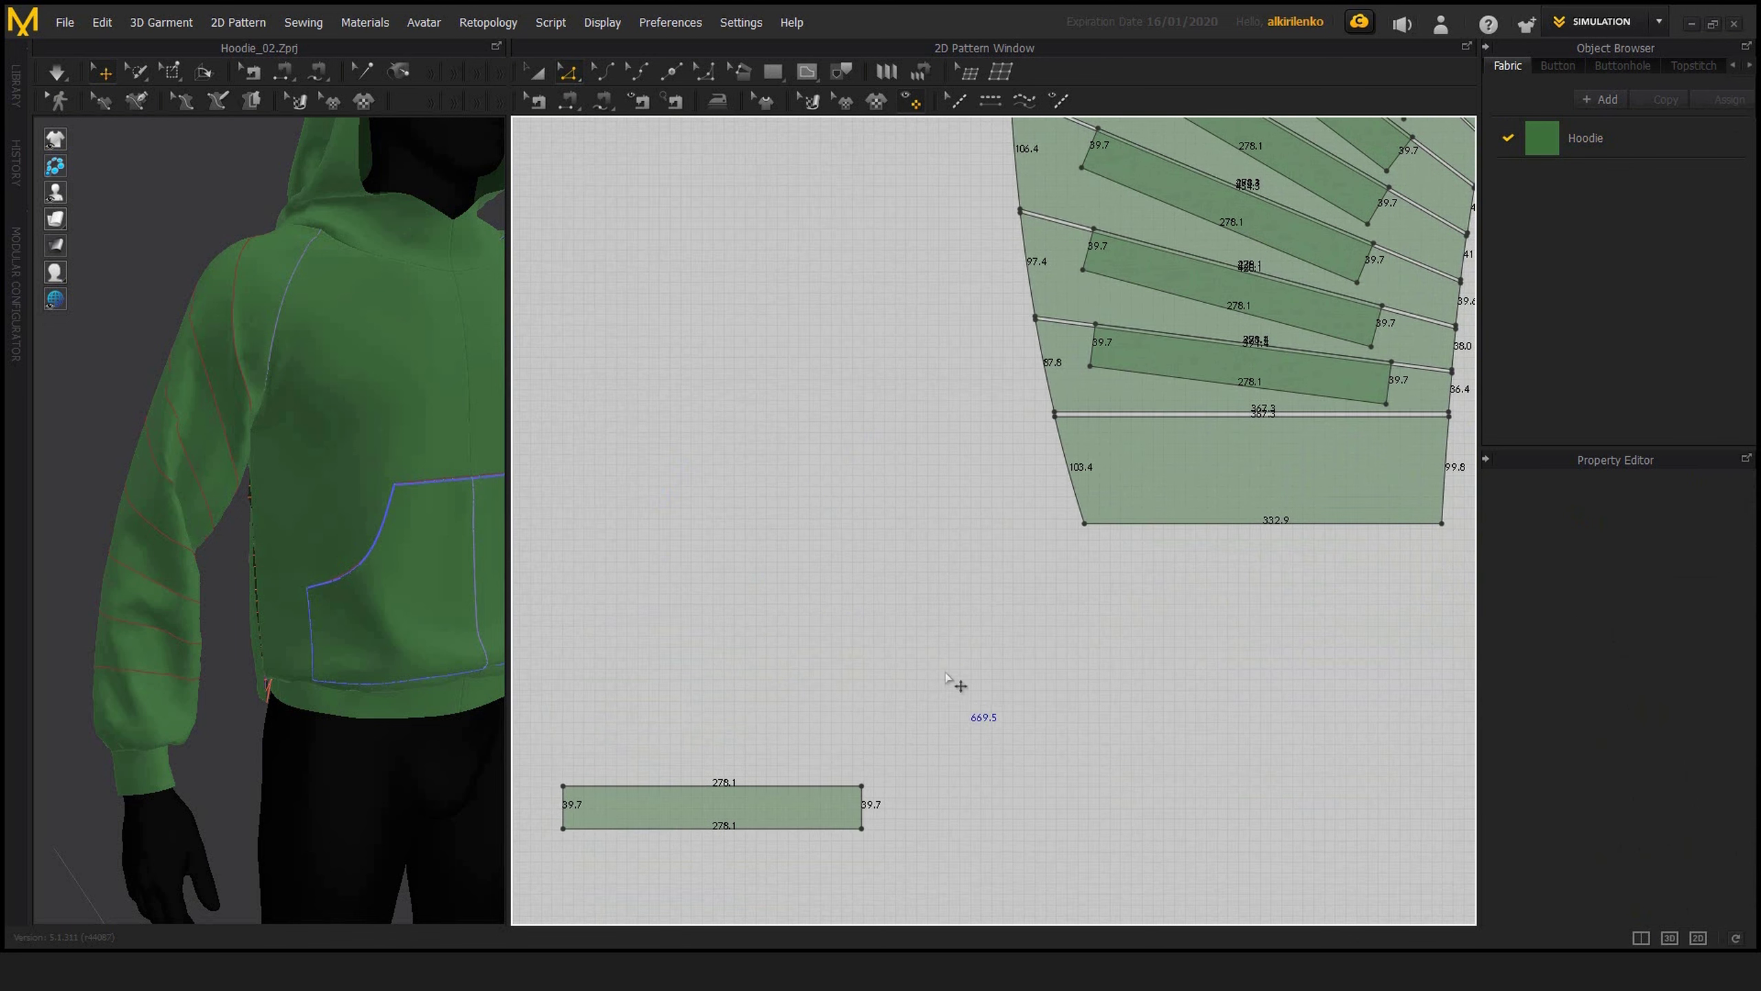
scroll(945, 678, "down", 2)
key("ctrl+v")
left_click(715, 779)
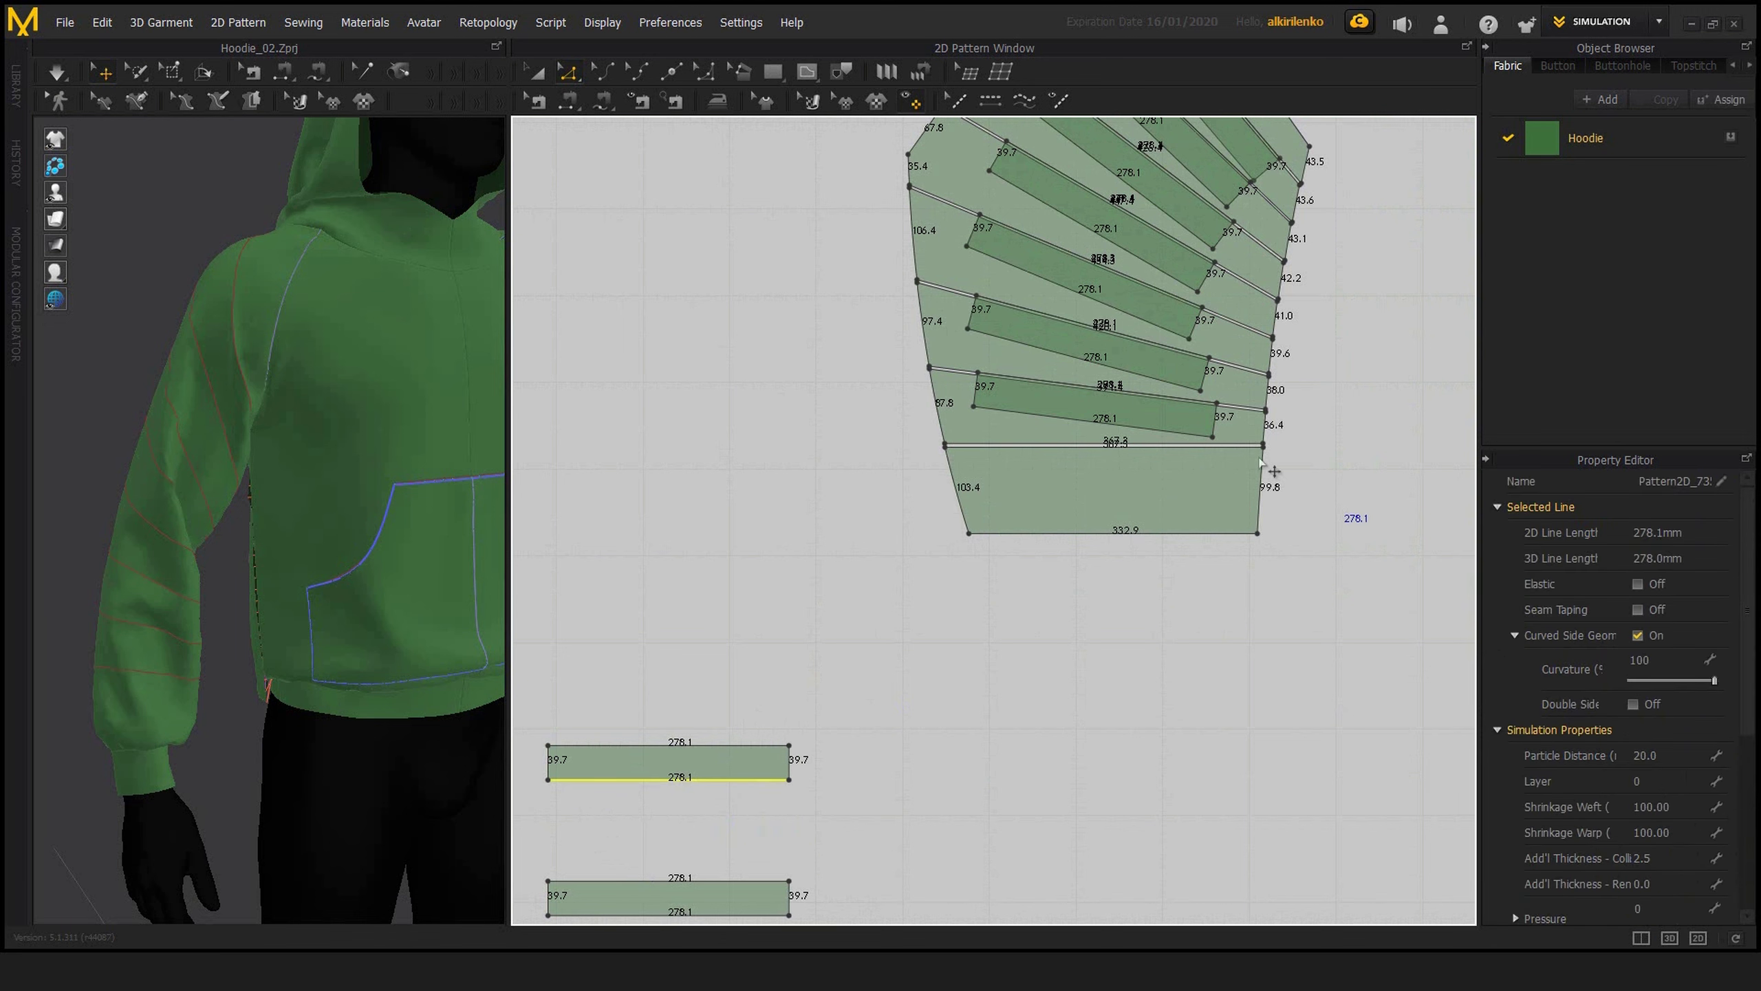
right_click(1135, 449)
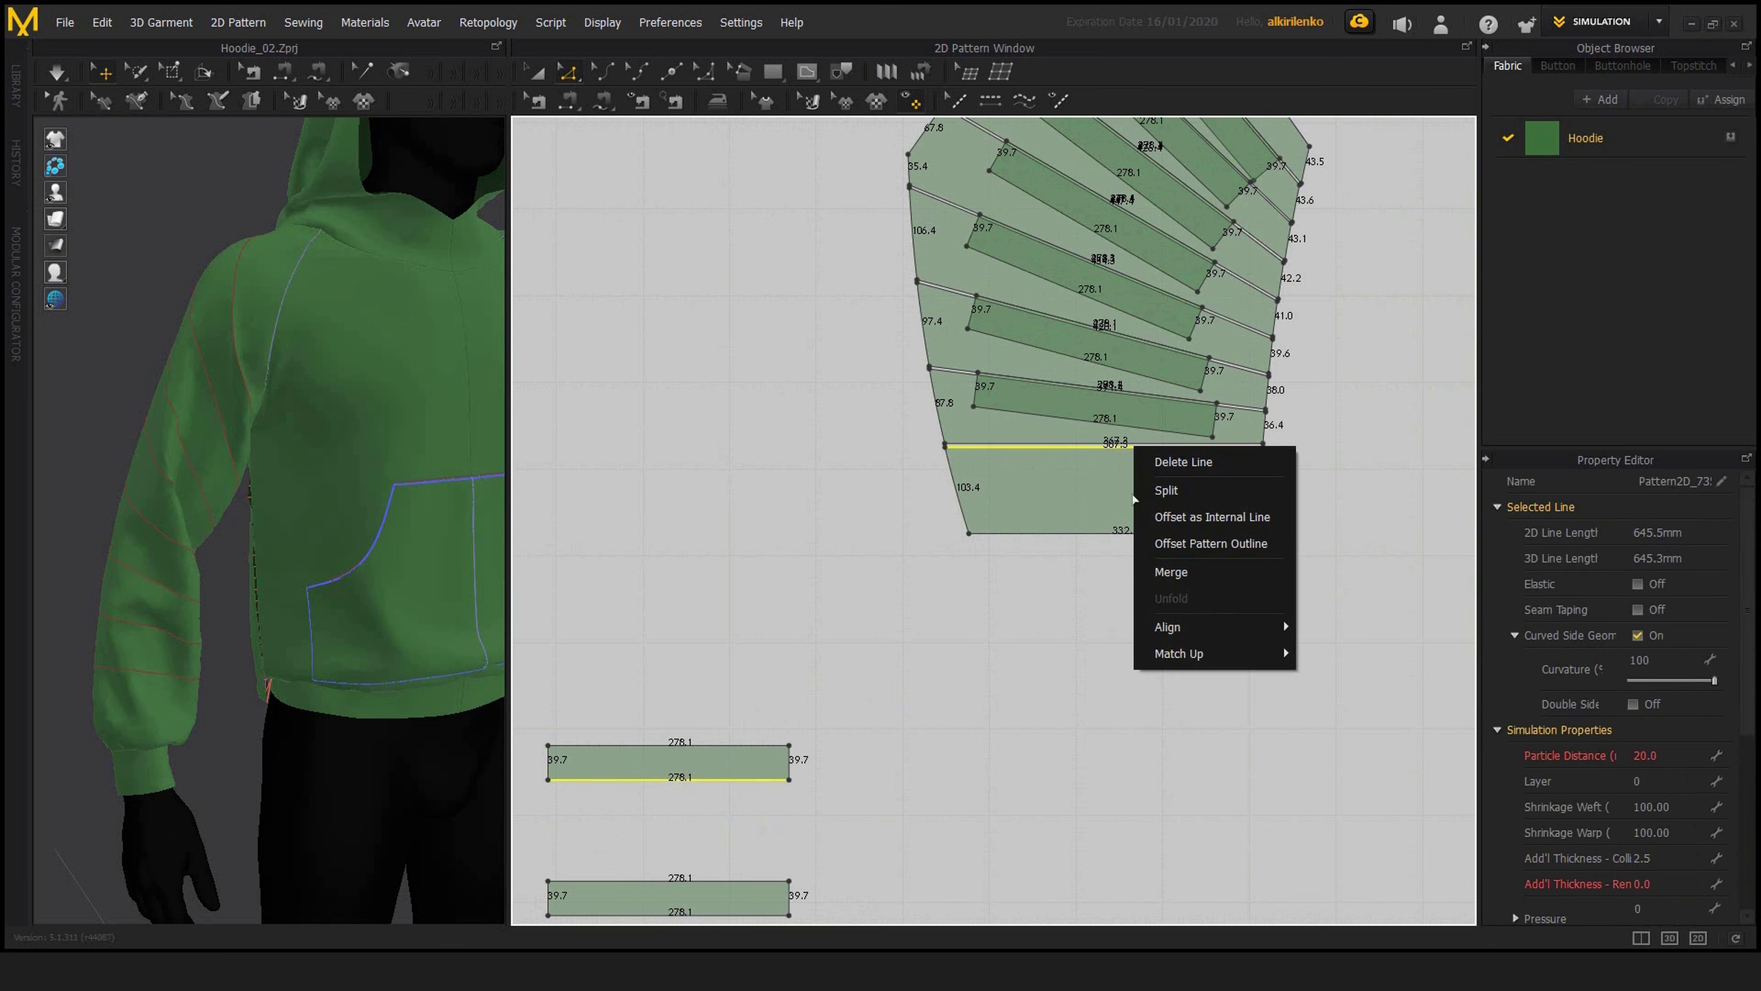
key("Escape")
right_click_drag(912, 549, 873, 579)
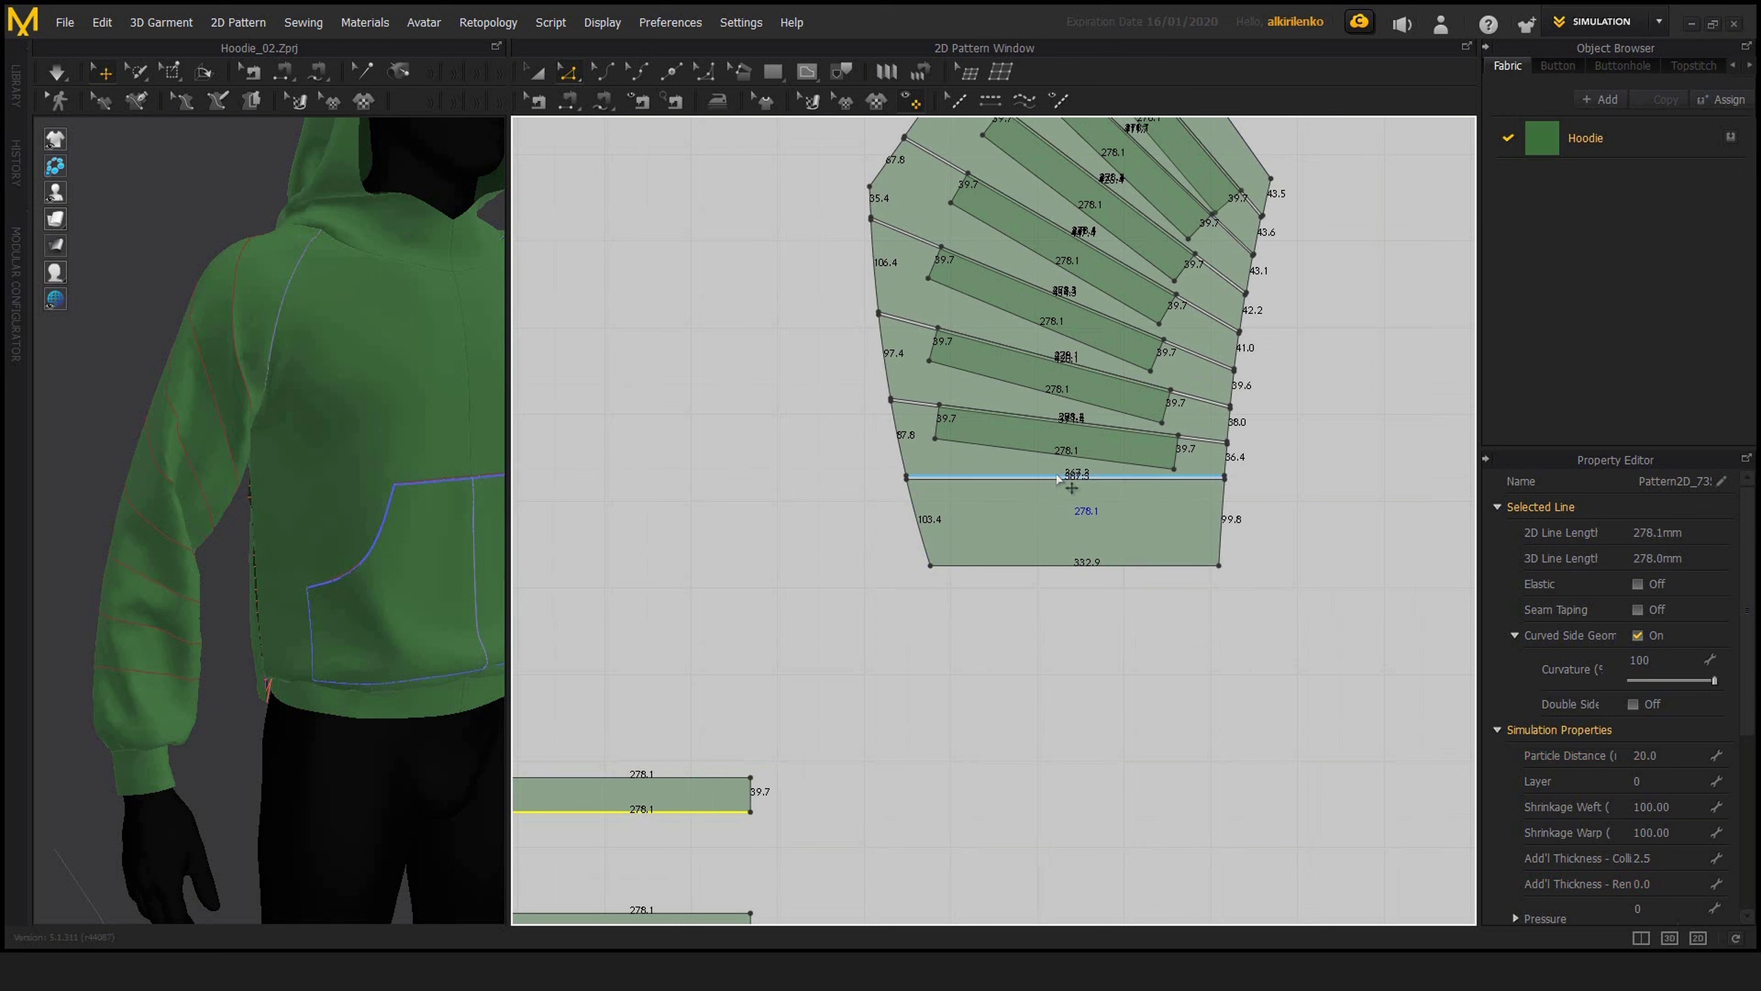
right_click(1057, 477)
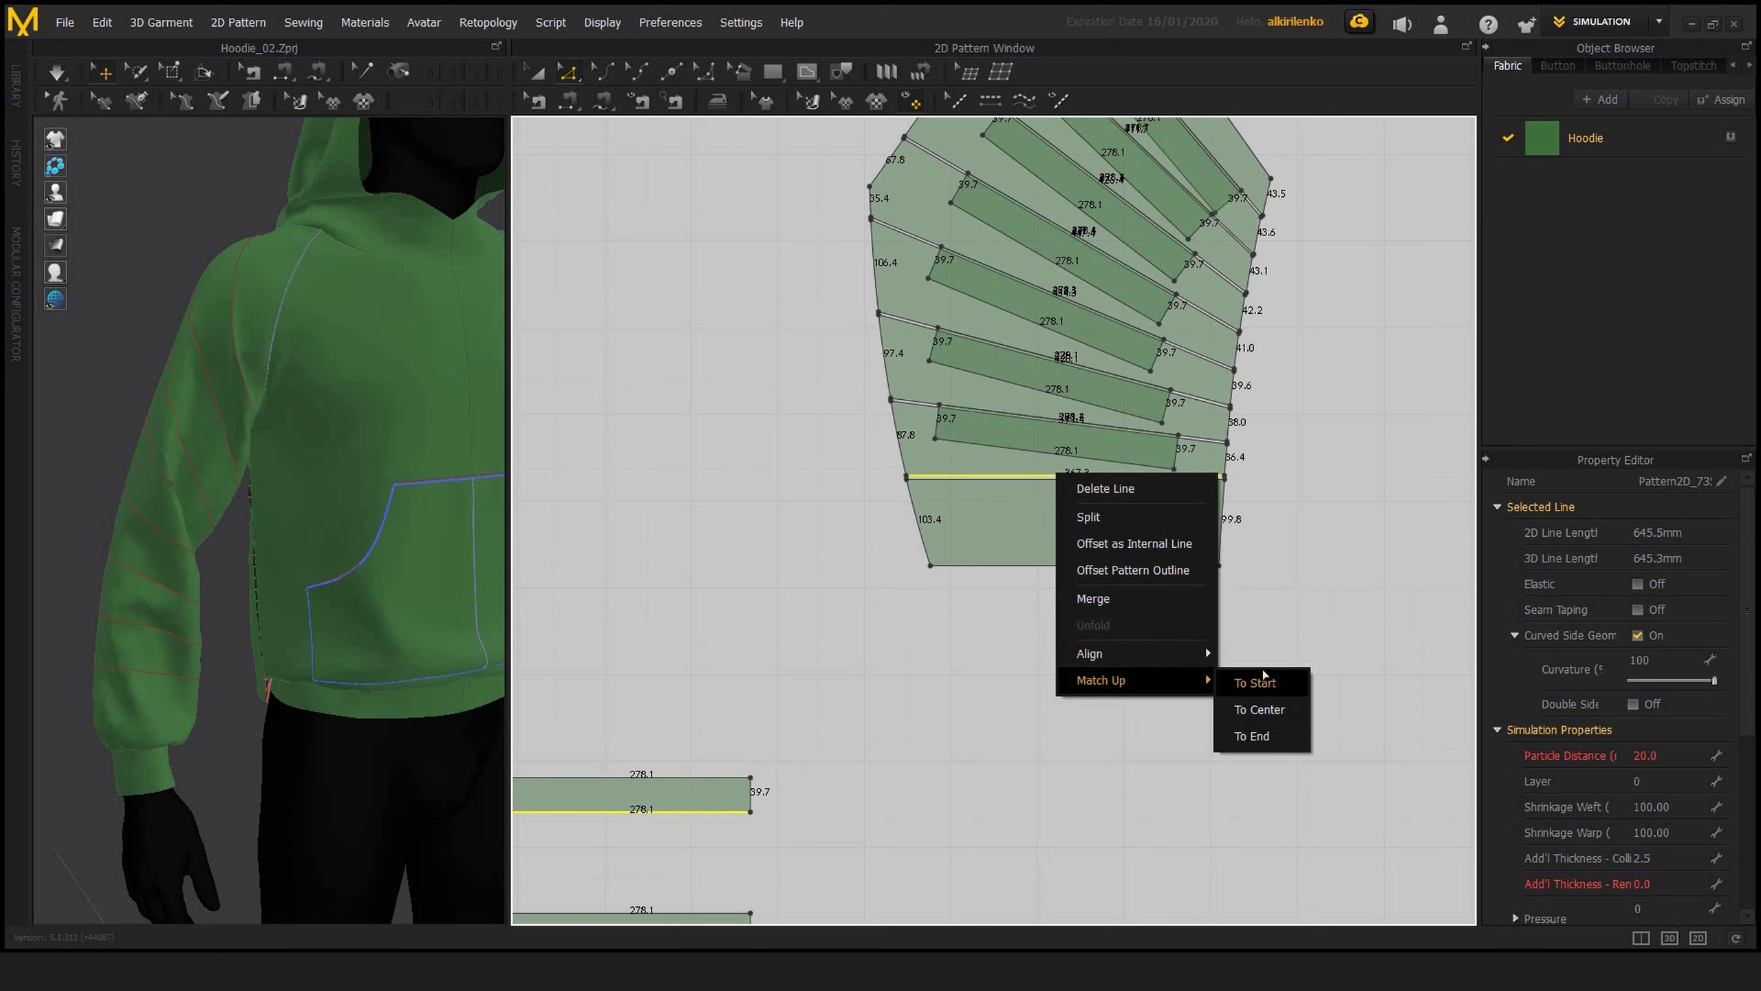
mouse_move(1134, 680)
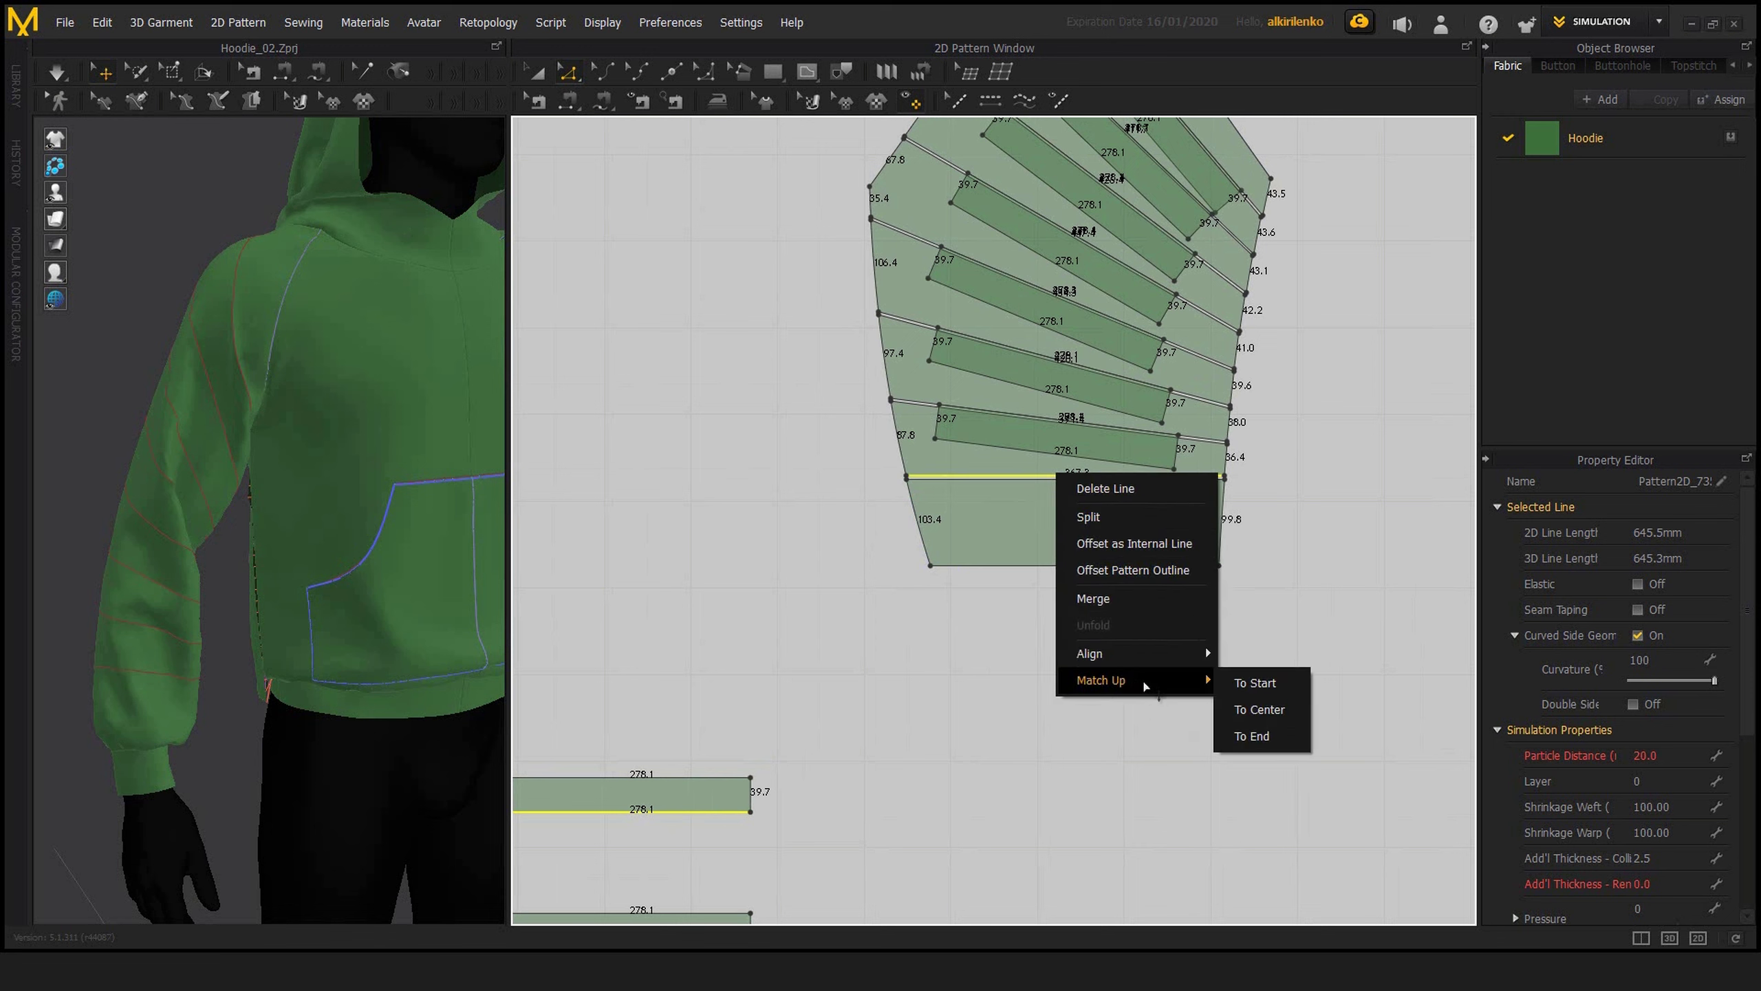
left_click(1267, 711)
- Delete the three leftover loose strips below the cut sleeve
scroll(1109, 624, "down", 5)
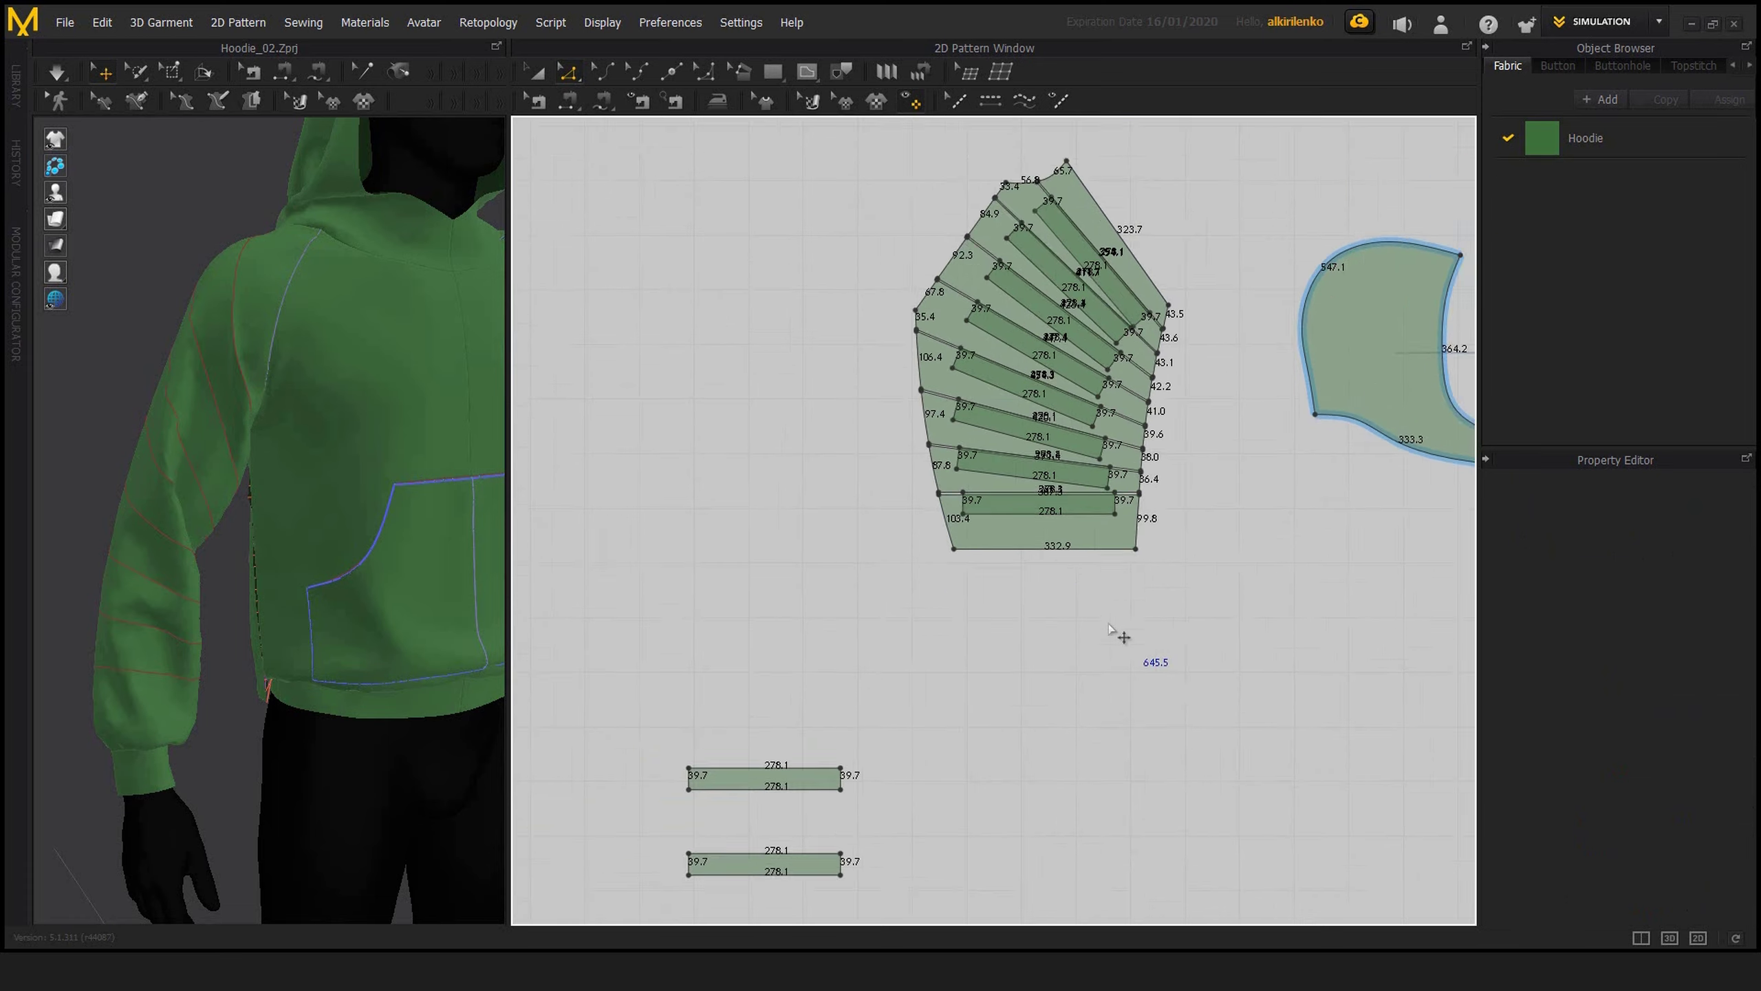
left_click_drag(1114, 797, 1124, 803)
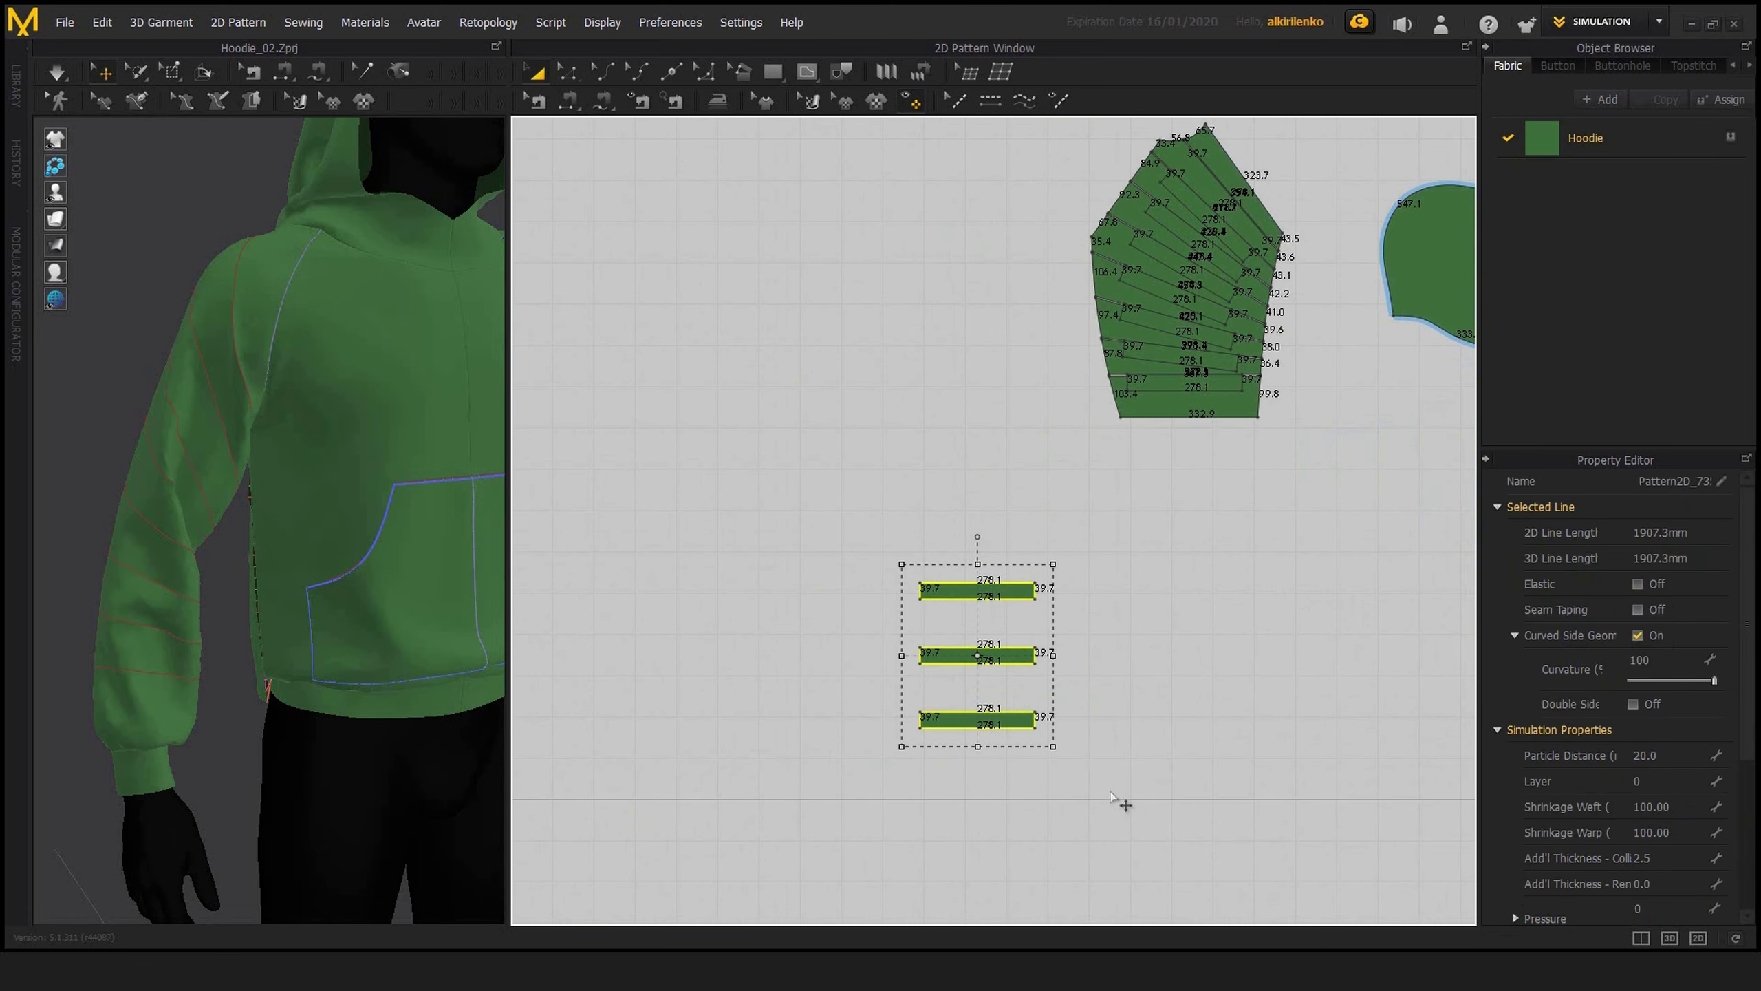
key("Delete")
- Clone the seven lower matched strips, all except the one on the 354.1 mm edge, as internal shapes centered on the original sleeve
scroll(951, 573, "up", 5)
right_click_drag(952, 573, 976, 741)
left_click(963, 362)
left_click(926, 408, "shift")
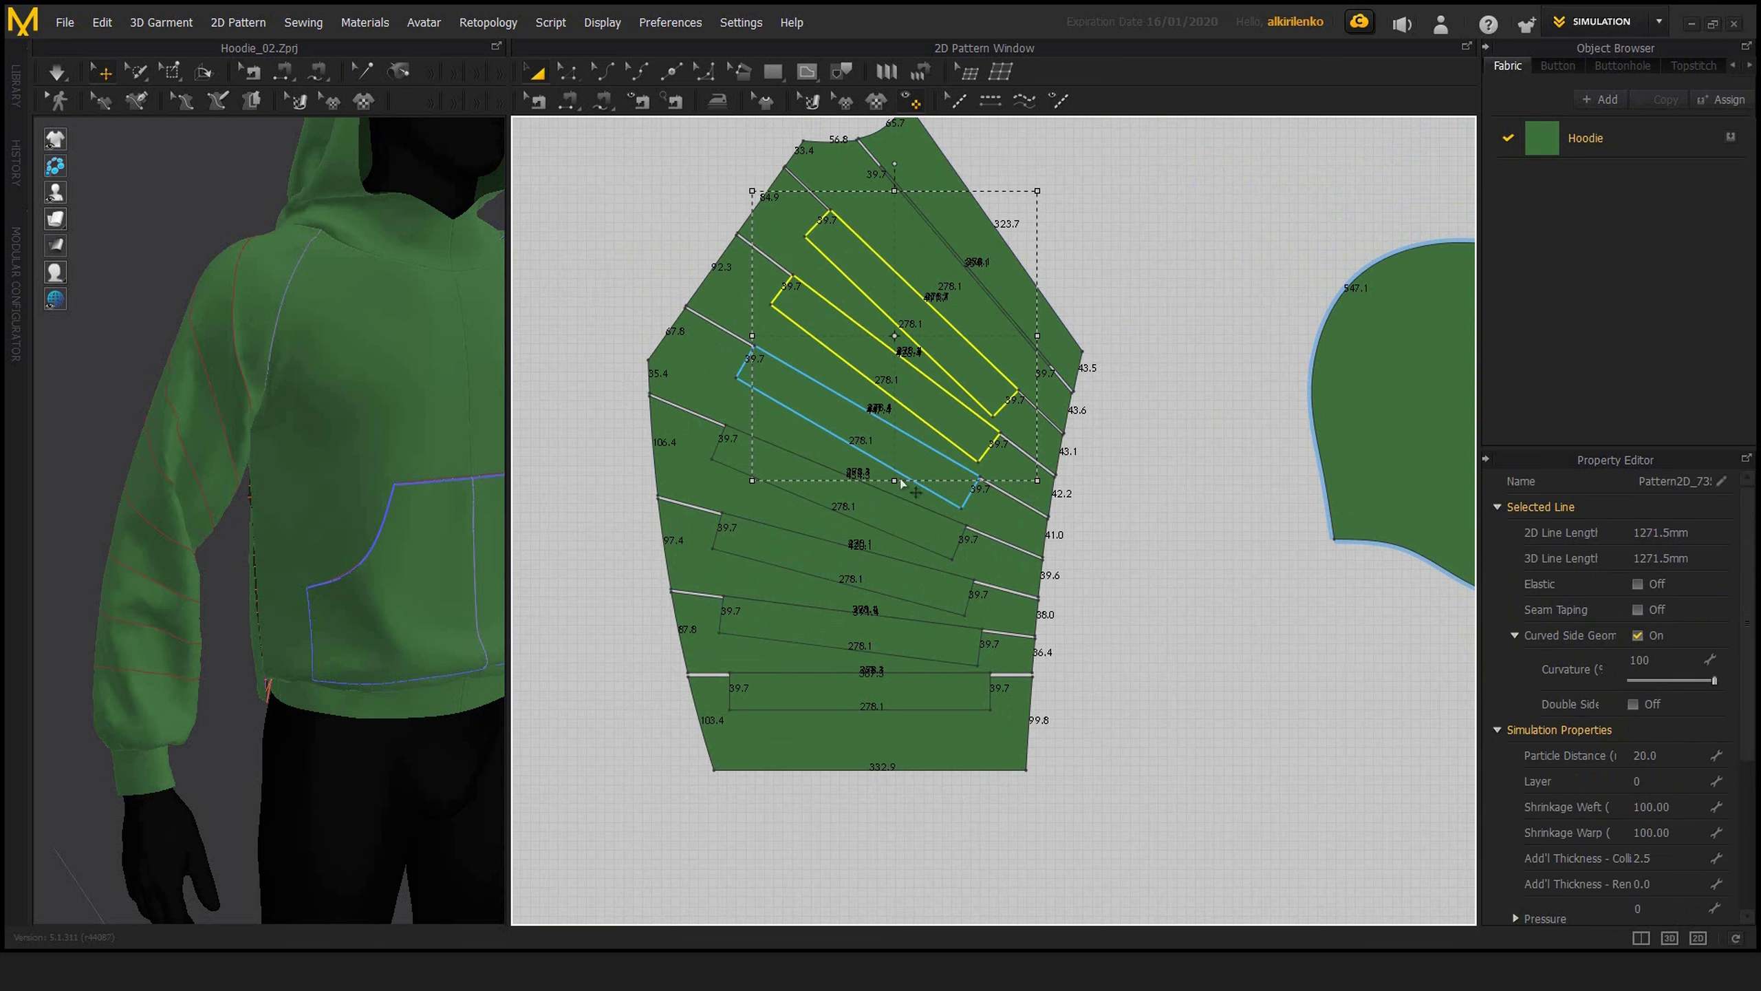
left_click(915, 449, "shift")
left_click(901, 512, "shift")
left_click(891, 569, "shift")
left_click(905, 646, "shift")
left_click(887, 693, "shift")
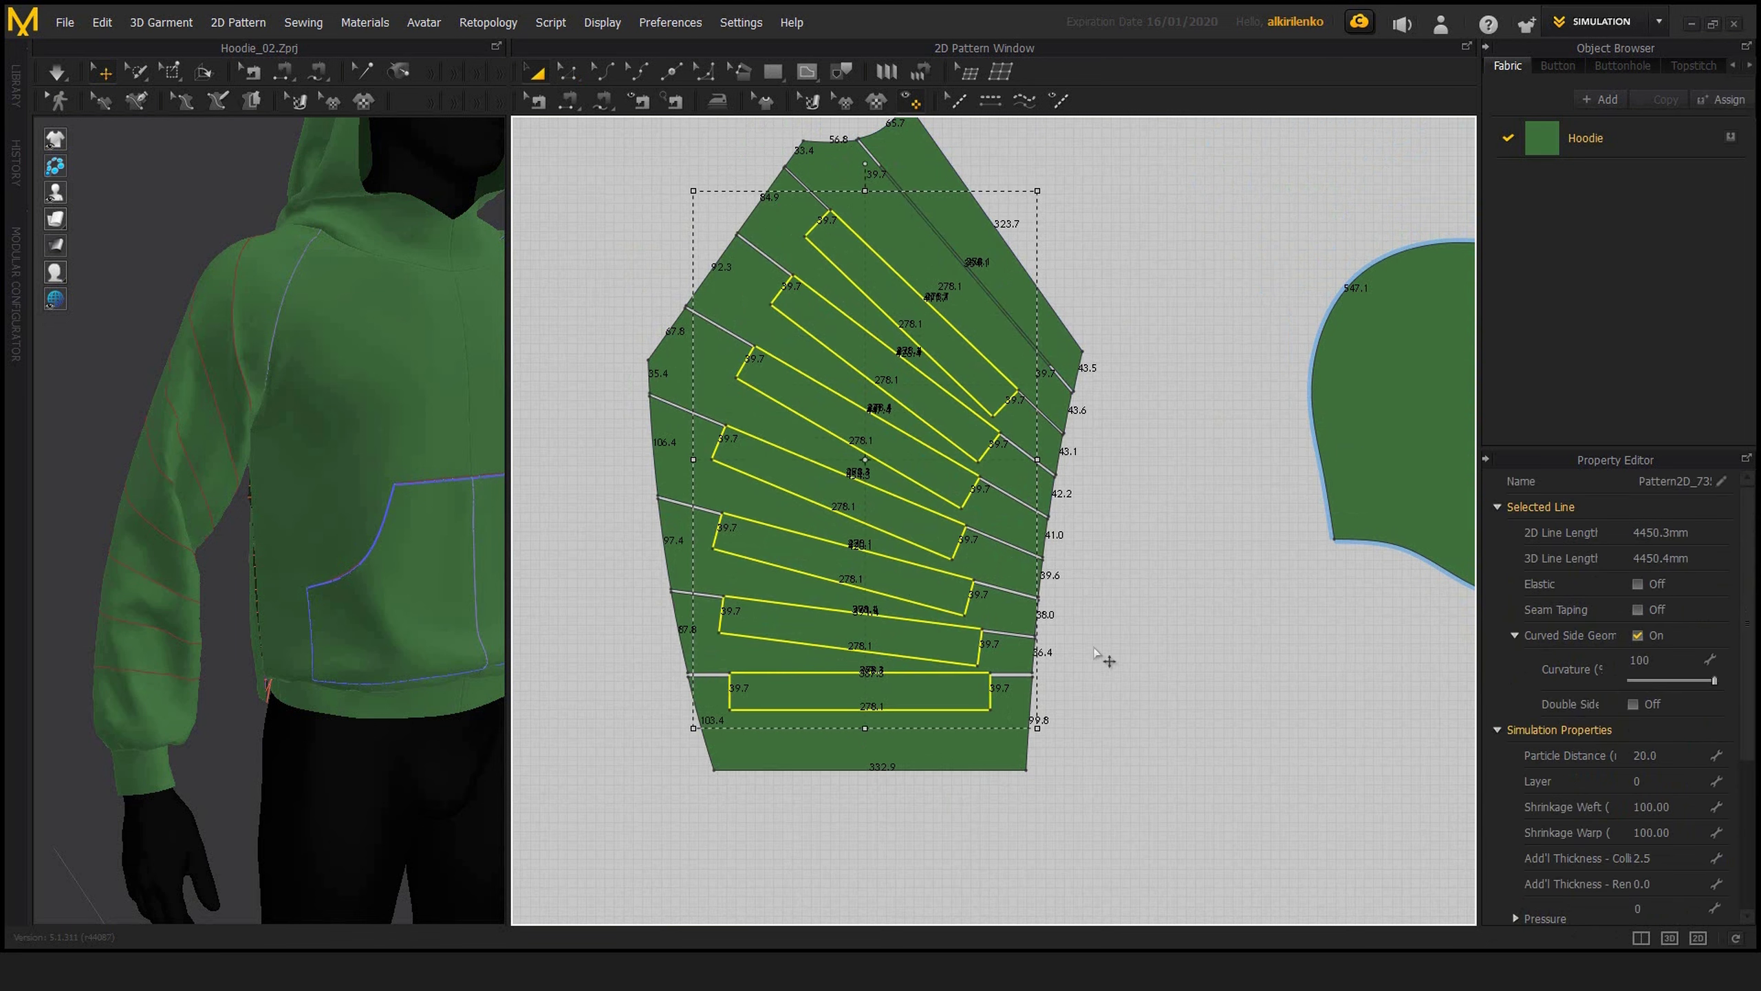
scroll(697, 453, "down", 2)
right_click(895, 534)
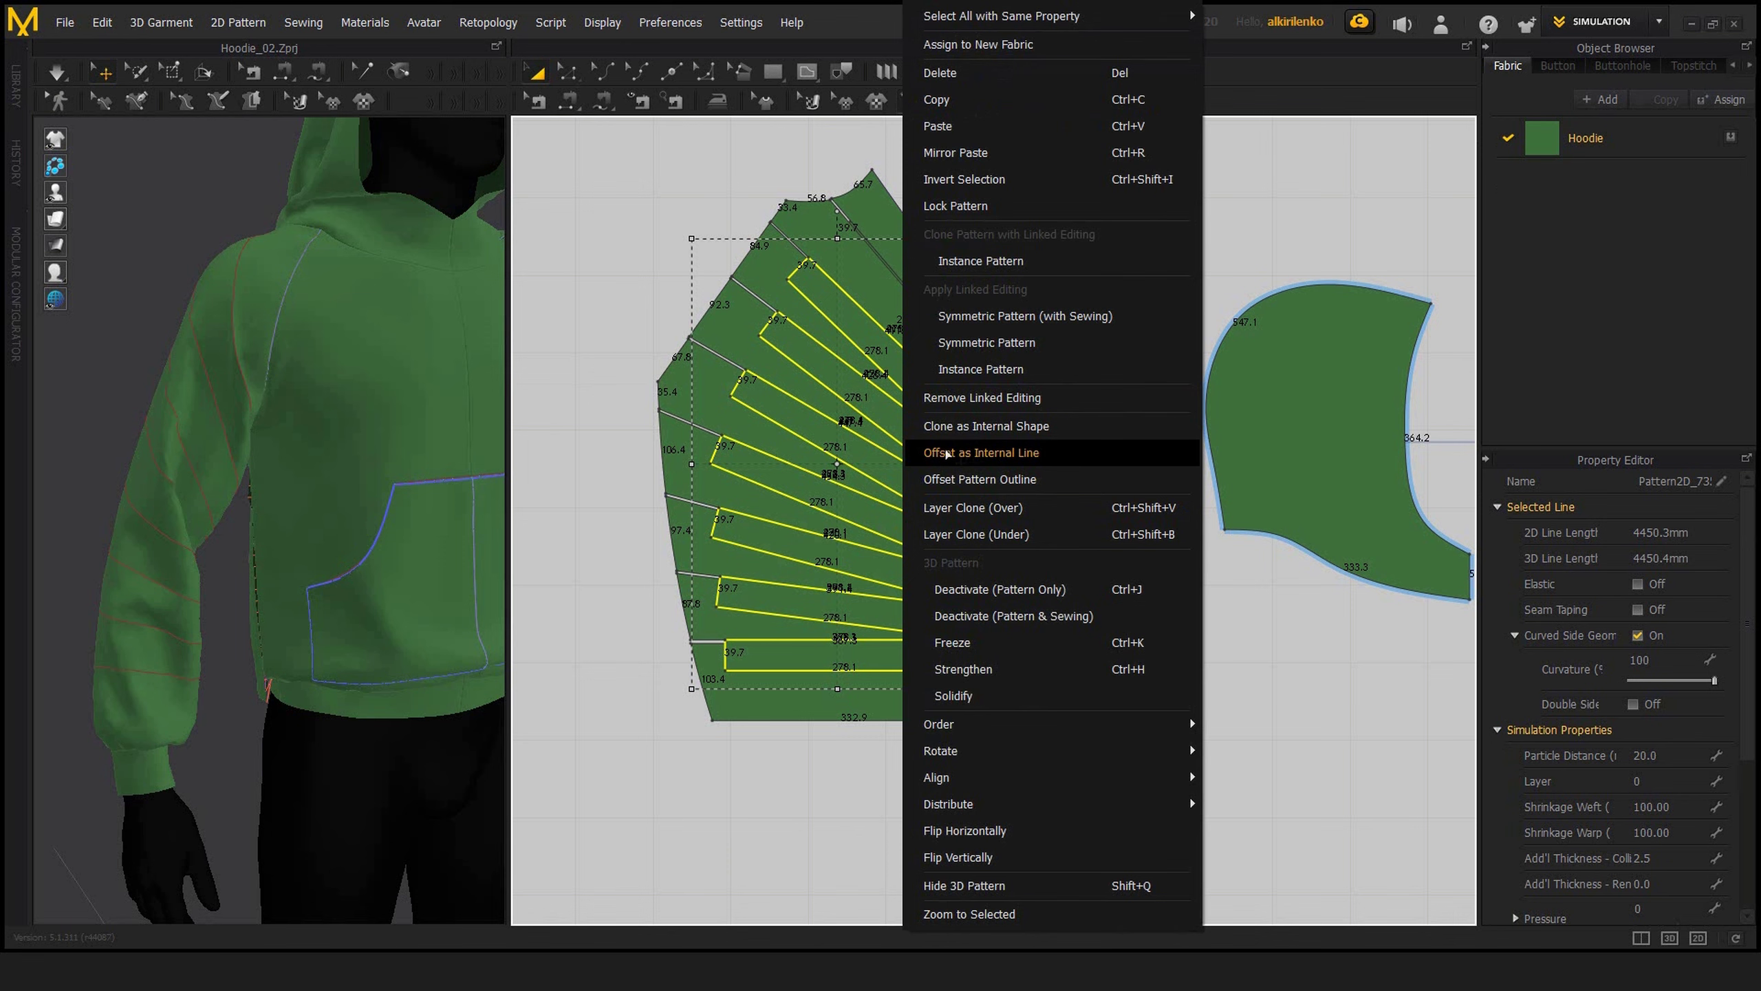
left_click(978, 429)
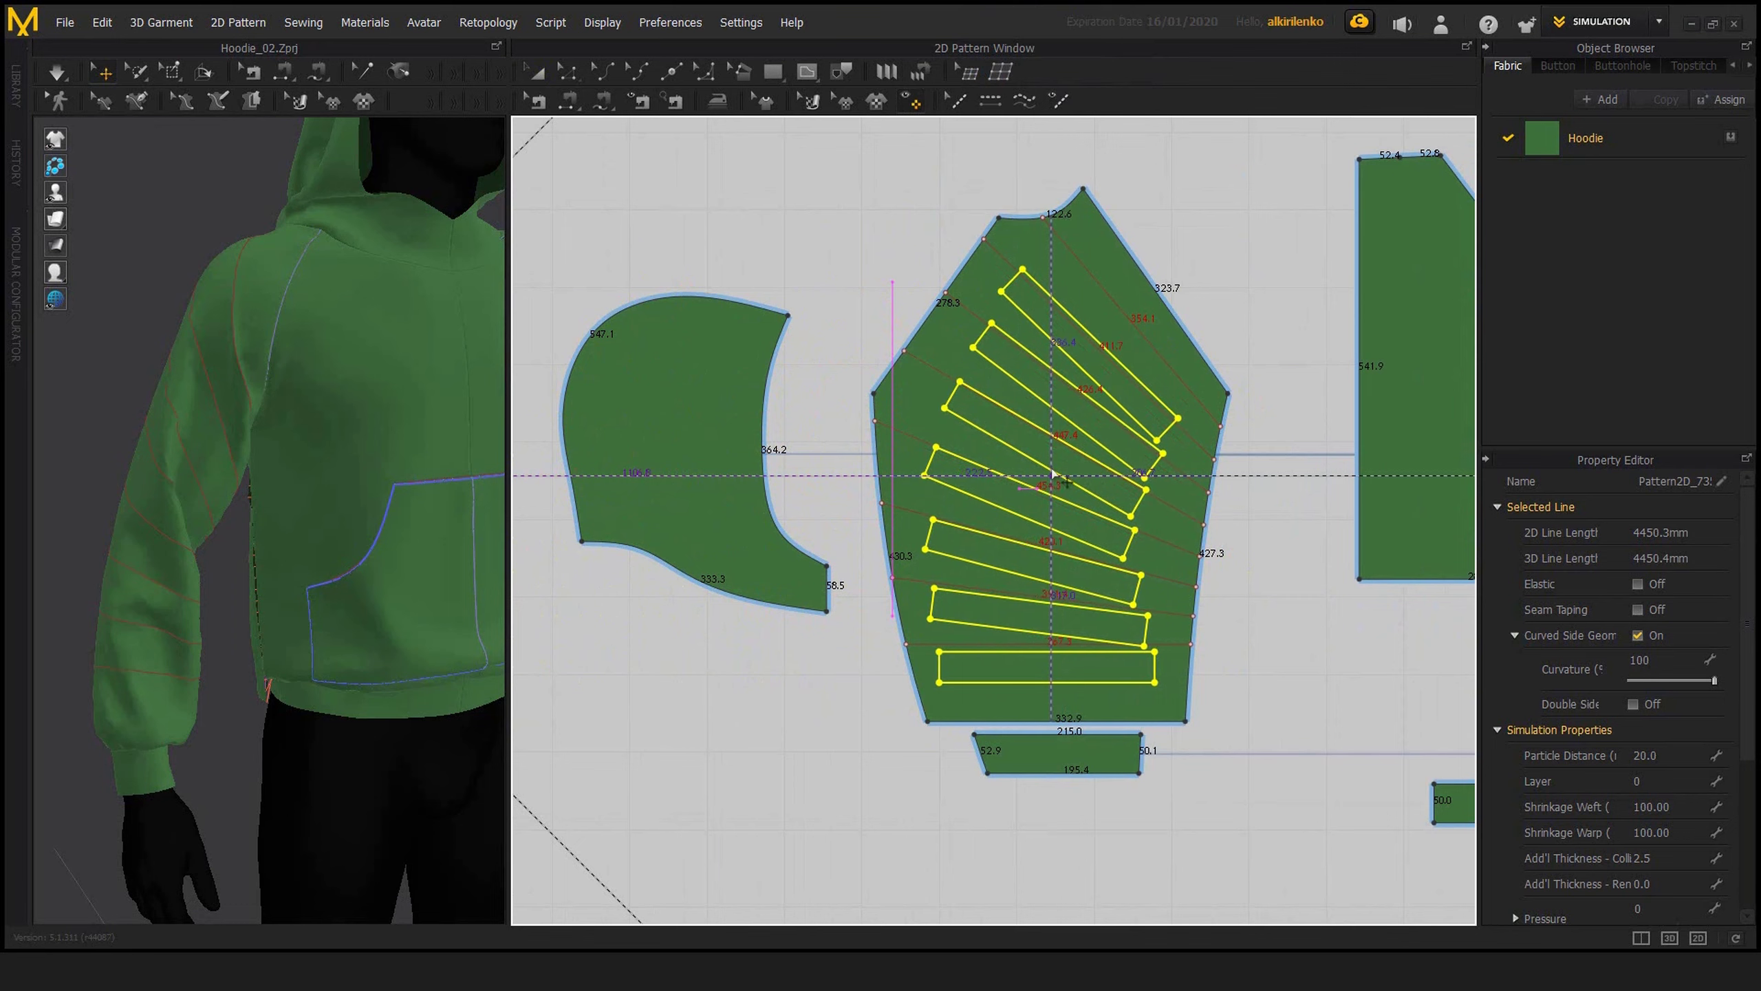
middle_click_drag(610, 517, 640, 518)
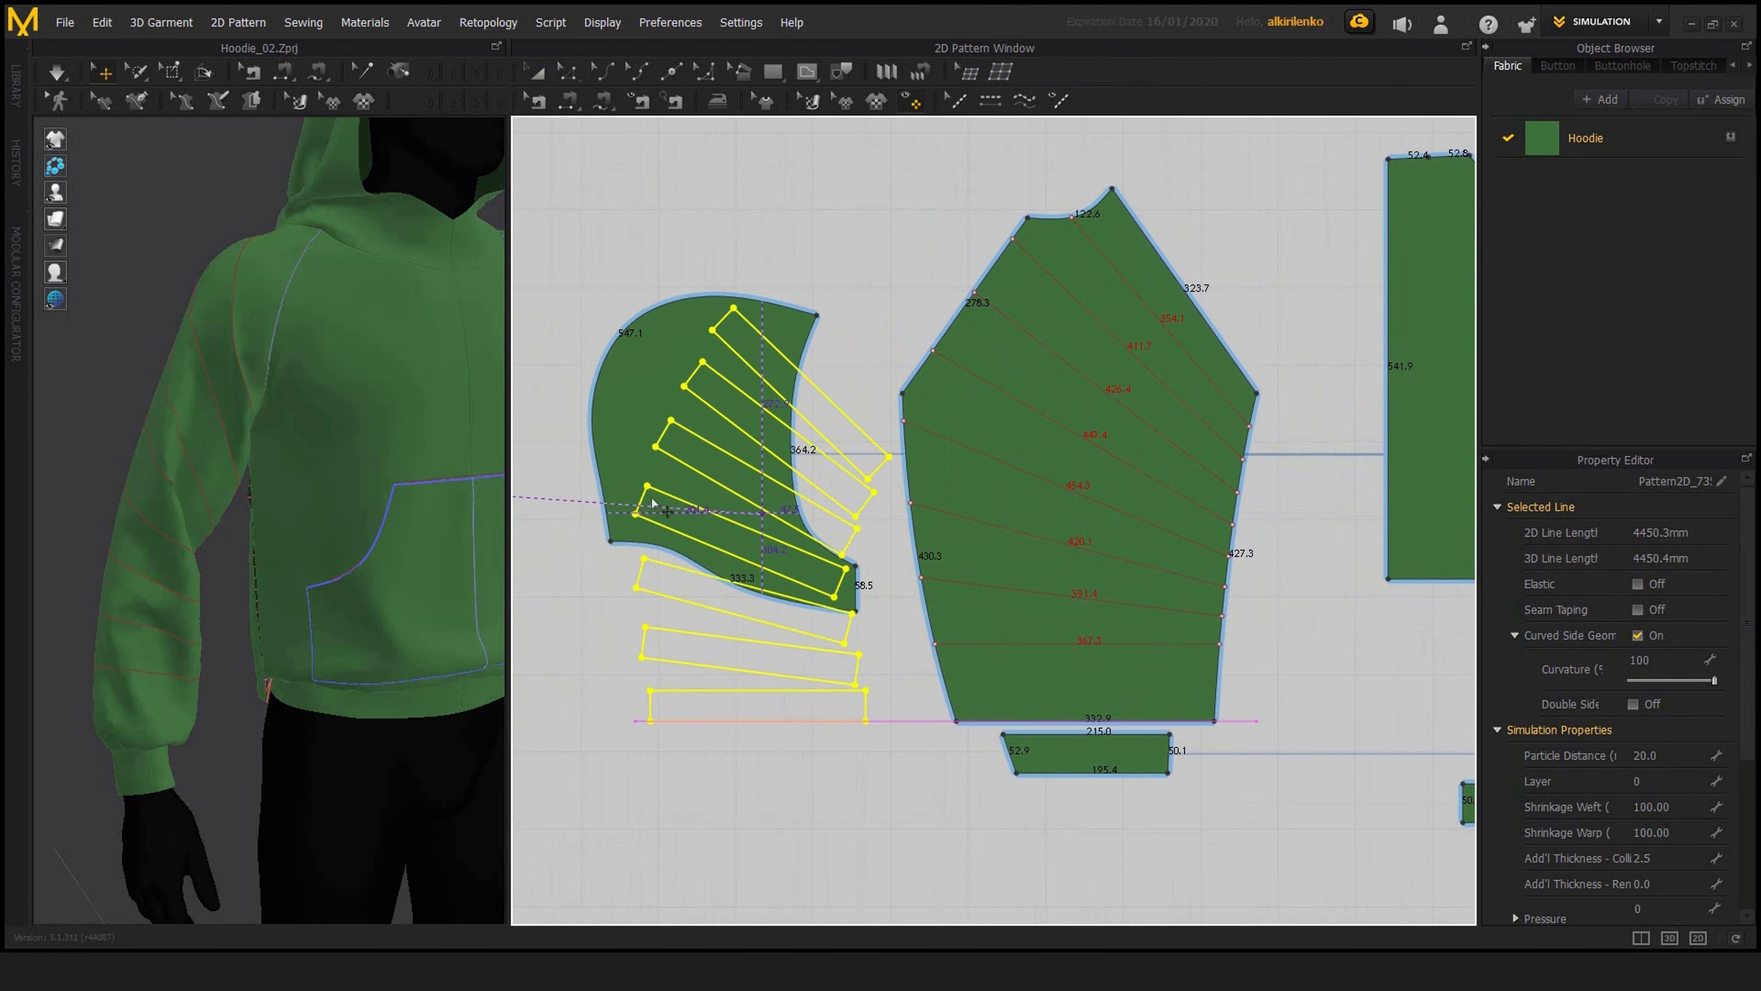
middle_click_drag(535, 479, 612, 482)
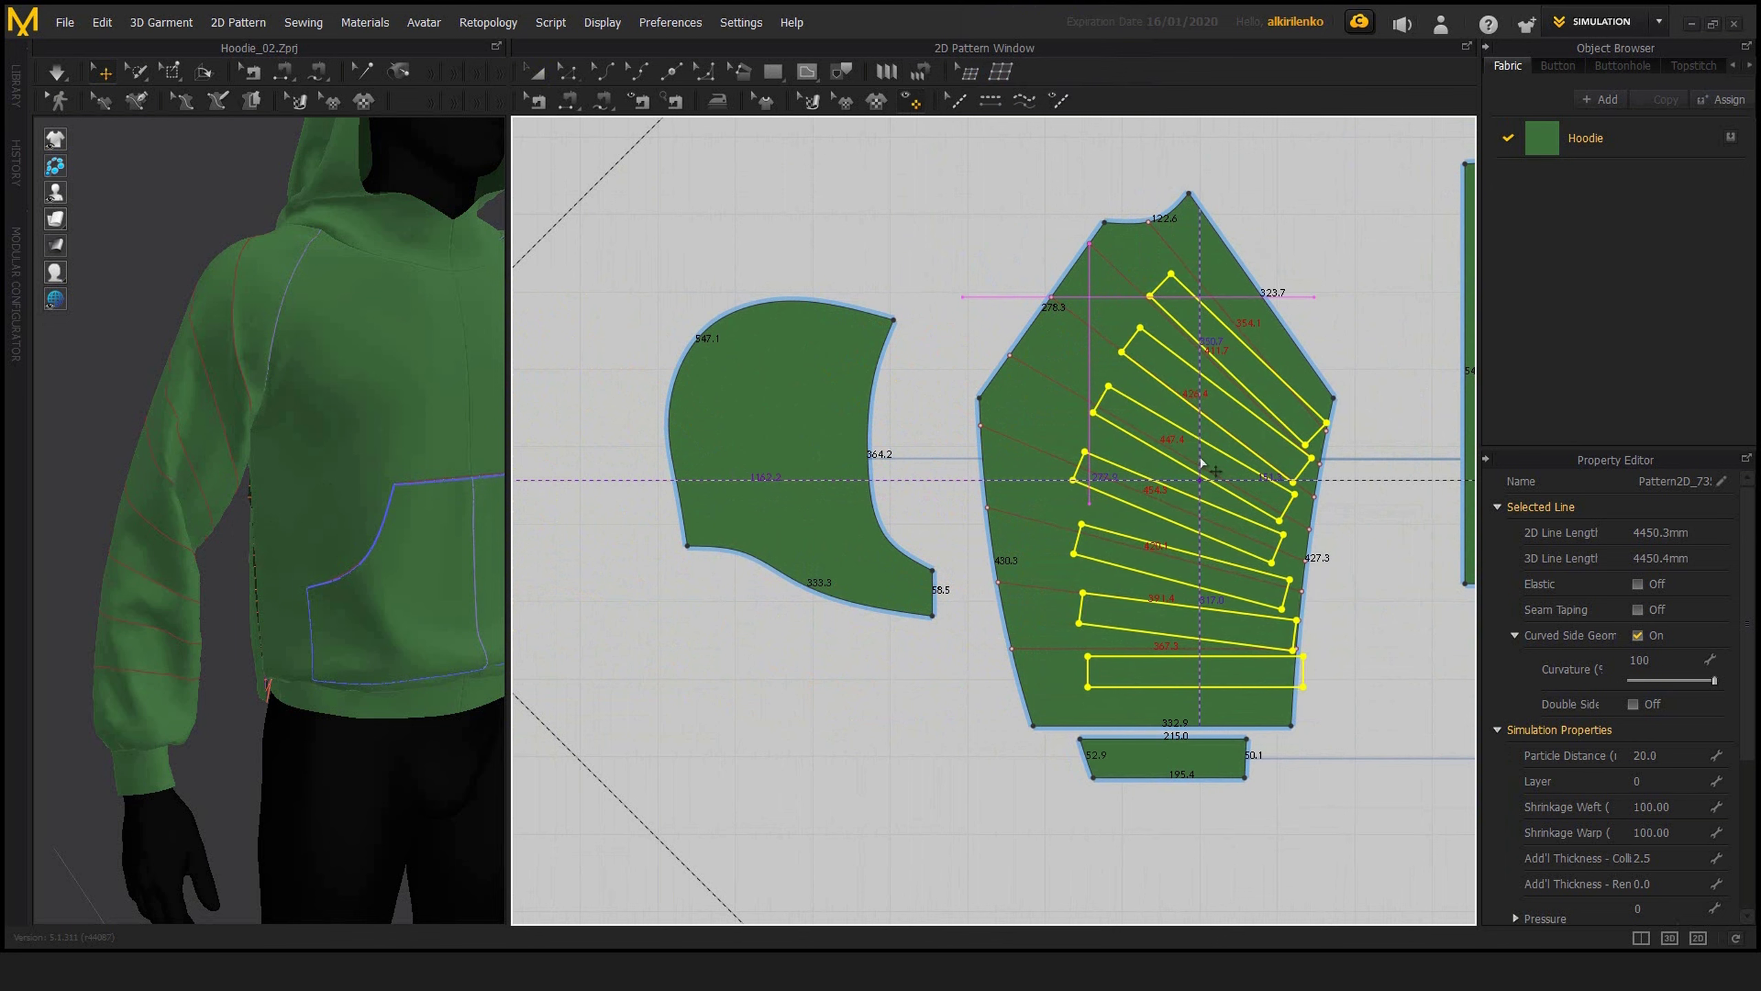
mouse_move(776, 478)
middle_mouse_down()
mouse_move(1518, 499)
mouse_move(857, 455)
mouse_move(1175, 460)
mouse_move(893, 463)
middle_mouse_up()
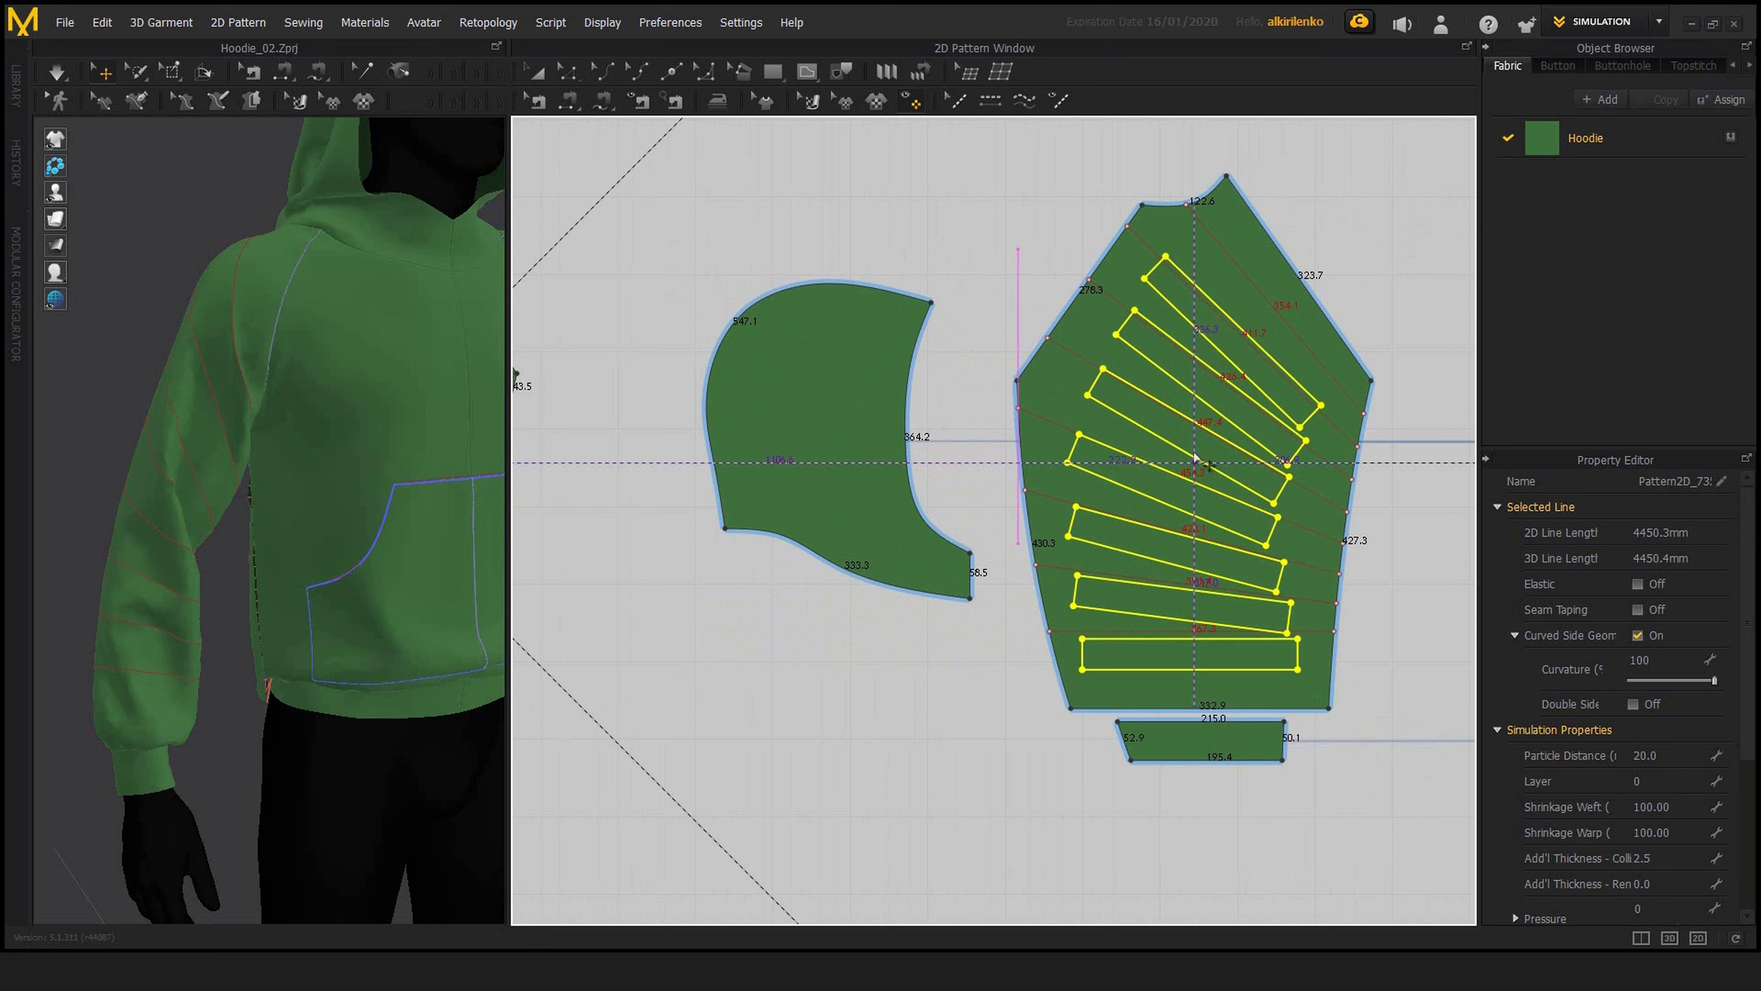
left_click(1408, 480)
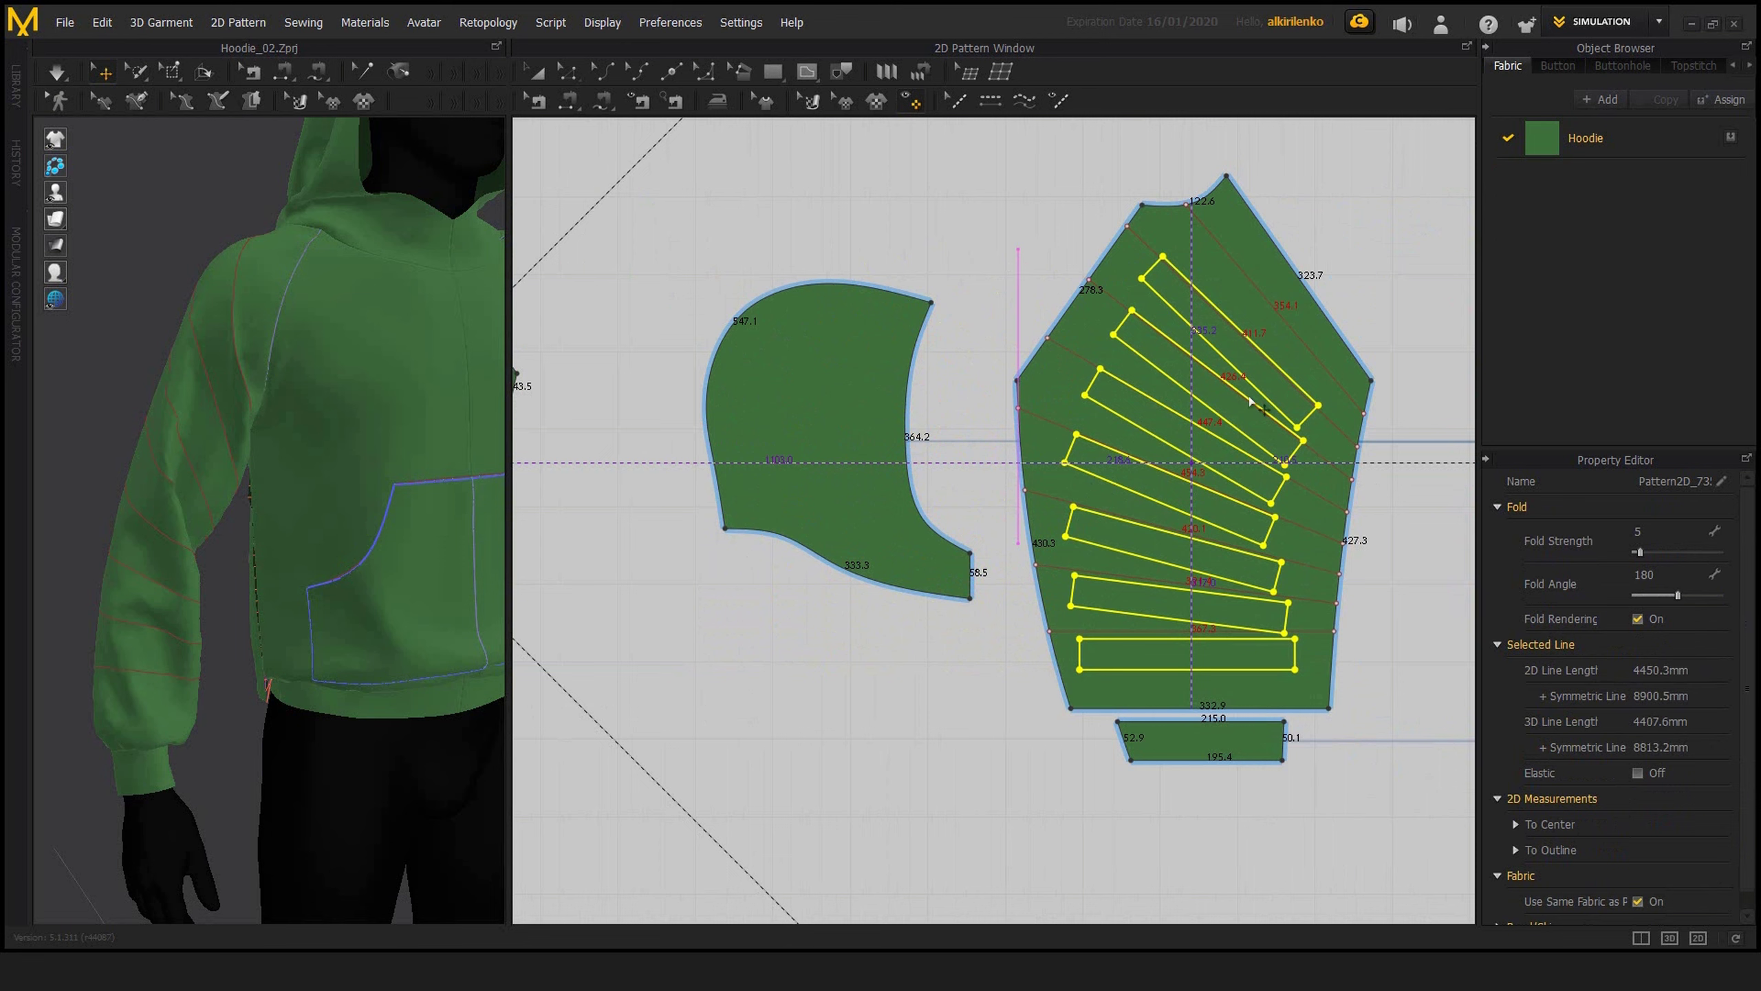
- Delete the original full-width internal lines from the sleeve, except the 420.1 mm line
middle_click_drag(1243, 525, 1125, 525)
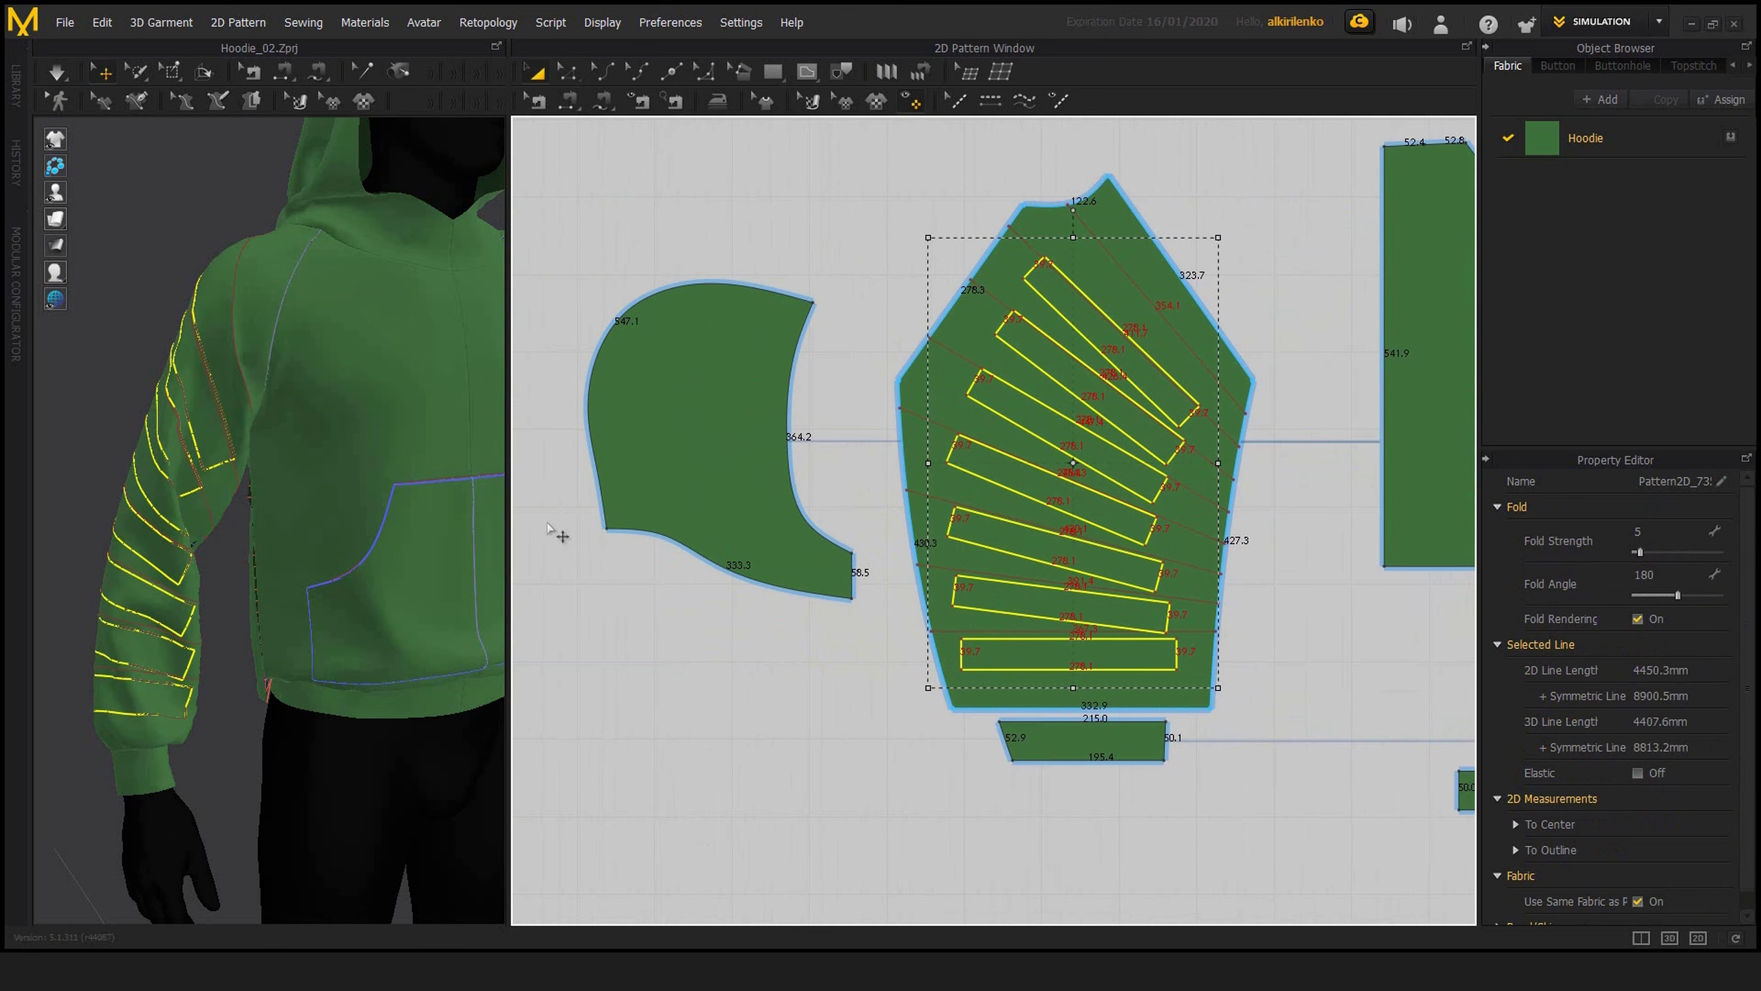
key("z")
scroll(1265, 463, "up", 2)
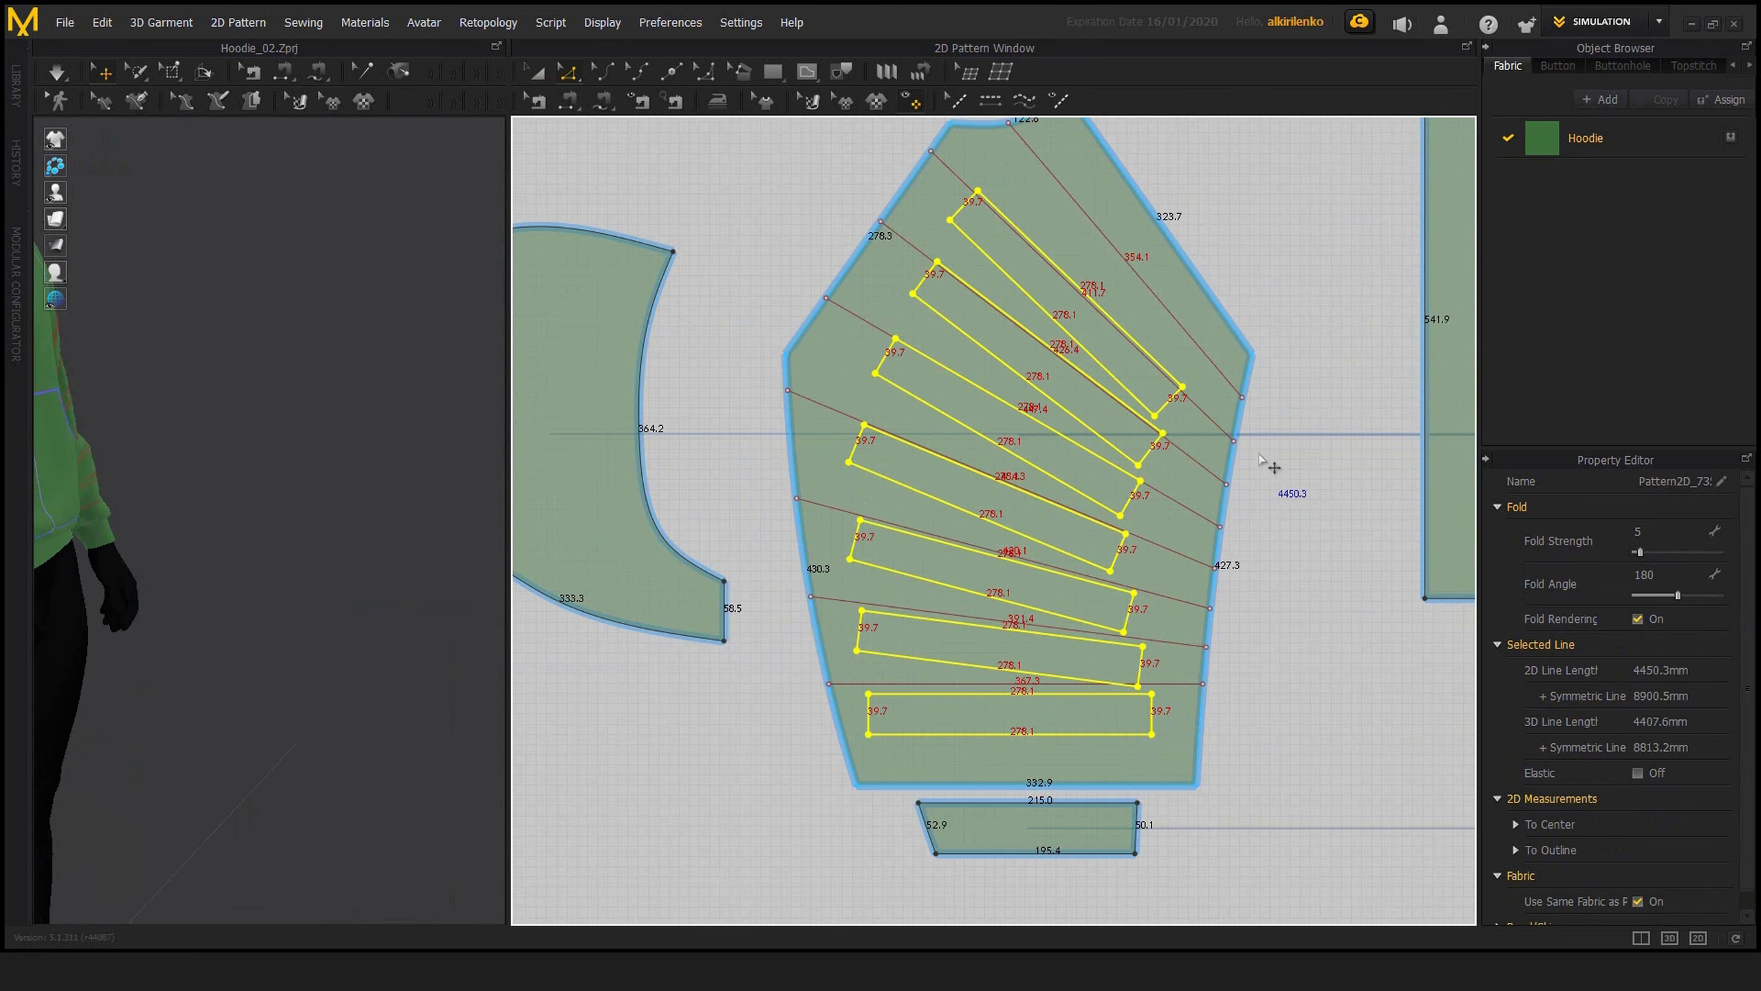
left_click(1215, 371)
left_click(1209, 417, "shift")
left_click(1203, 466, "shift")
left_click(1187, 507, "shift")
left_click(1171, 553, "shift")
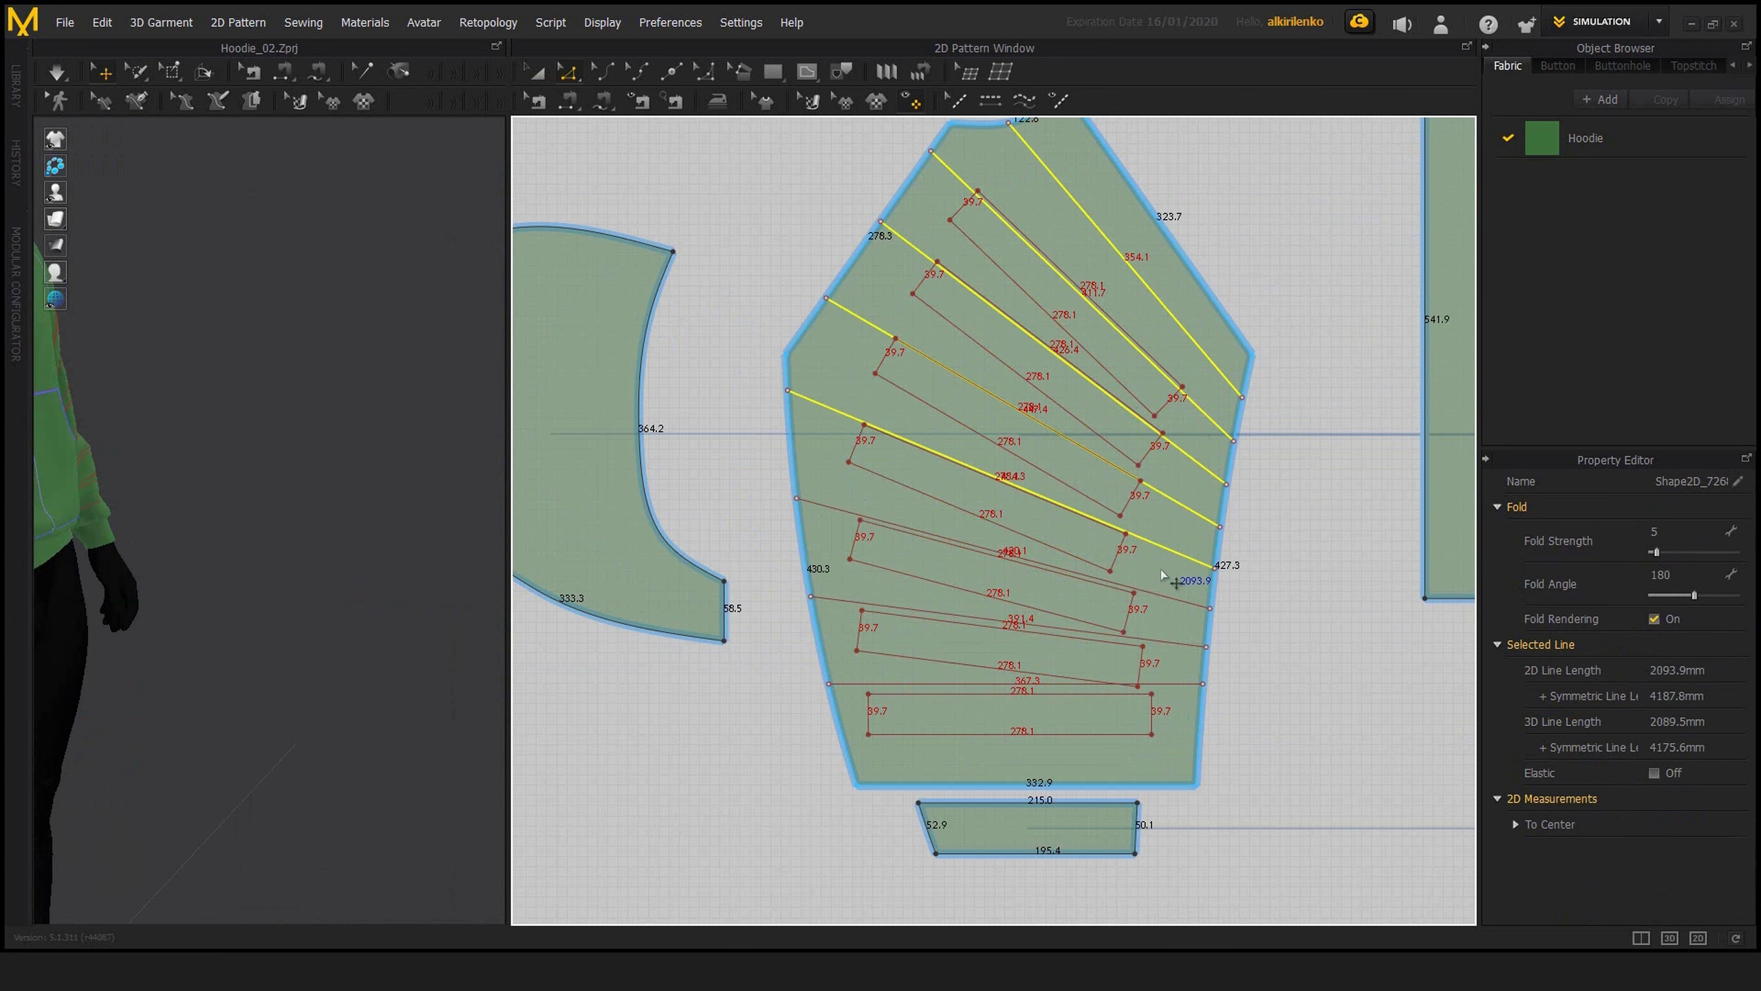
left_click(1165, 641, "shift")
left_click(1169, 684, "shift")
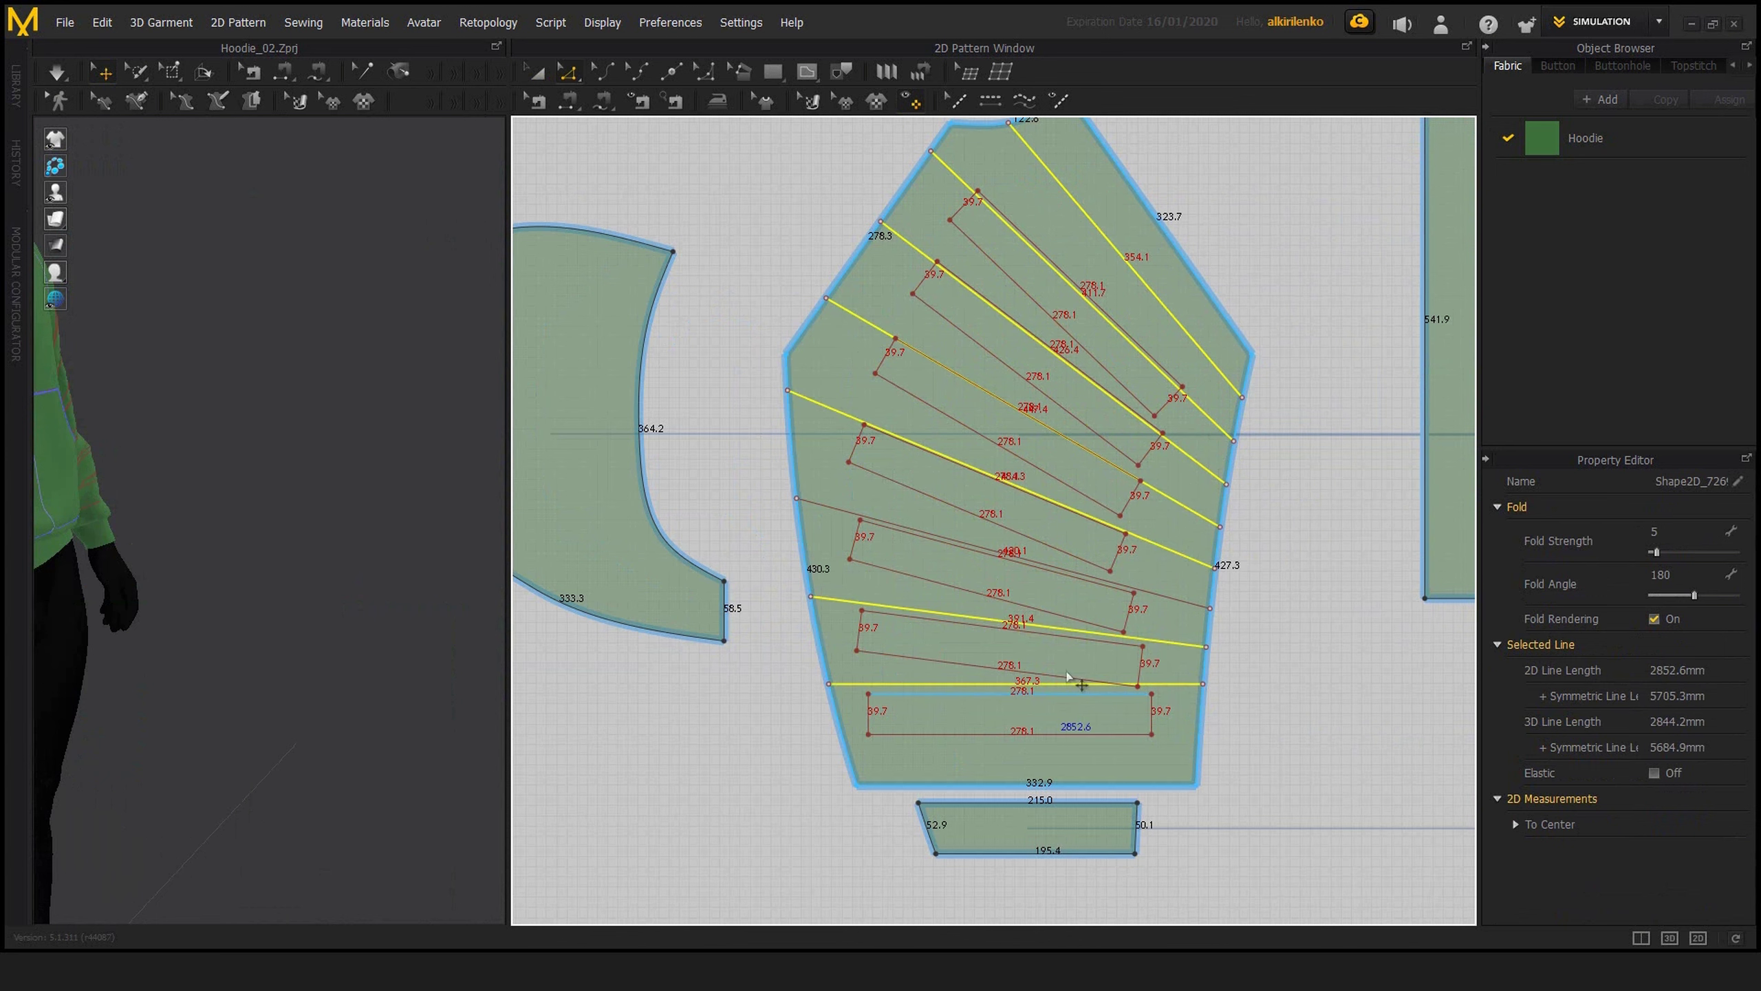
middle_click_drag(1016, 157, 1124, 203)
scroll(1109, 442, "down", 1)
middle_click_drag(612, 392, 1292, 416)
scroll(893, 476, "up", 3)
scroll(966, 484, "down", 2)
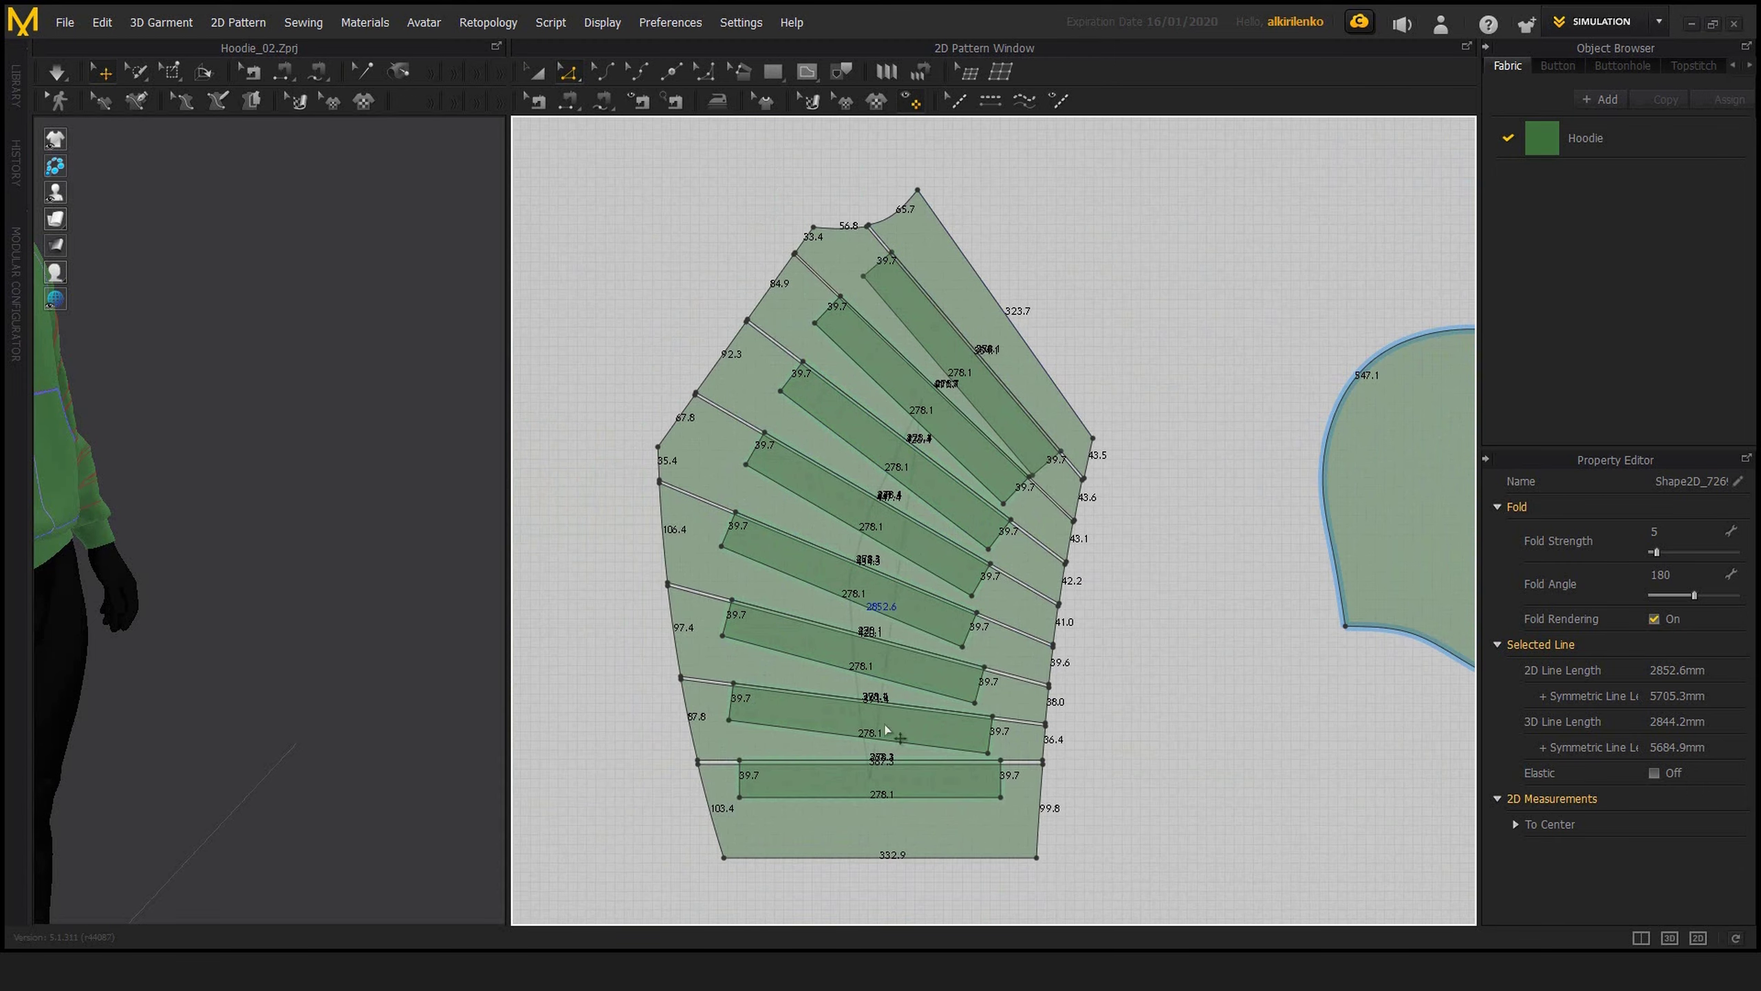
middle_click_drag(1449, 611, 650, 516)
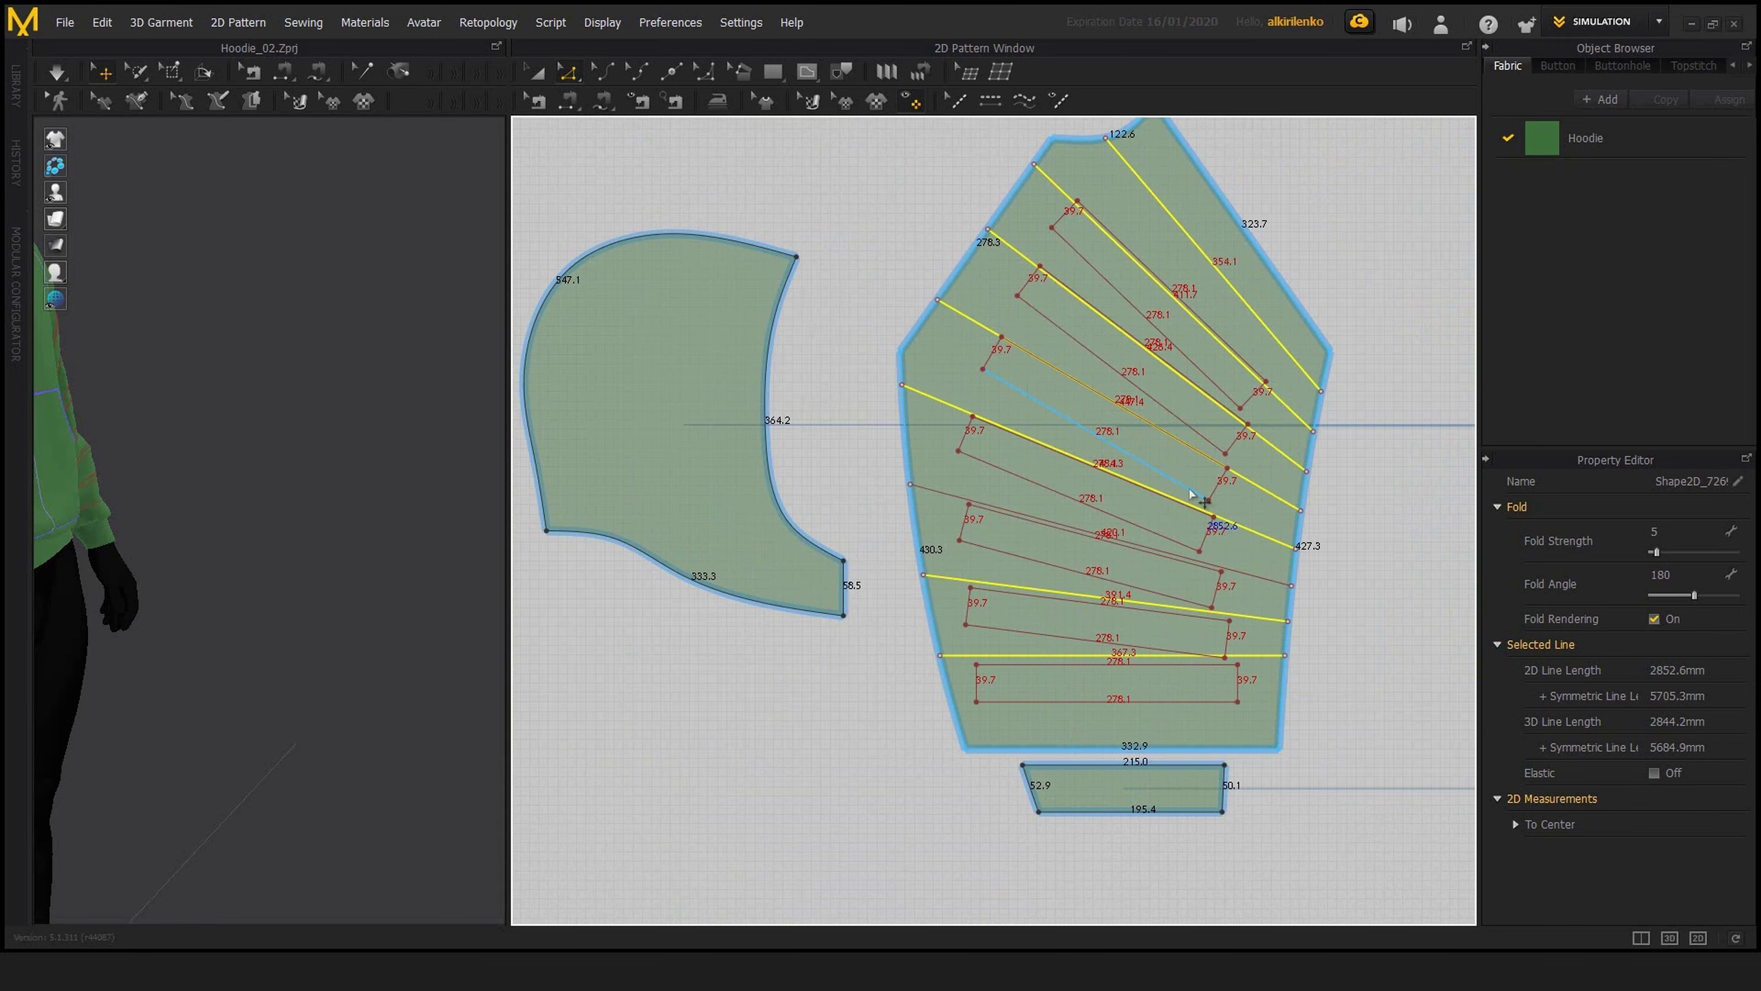
key("Delete")
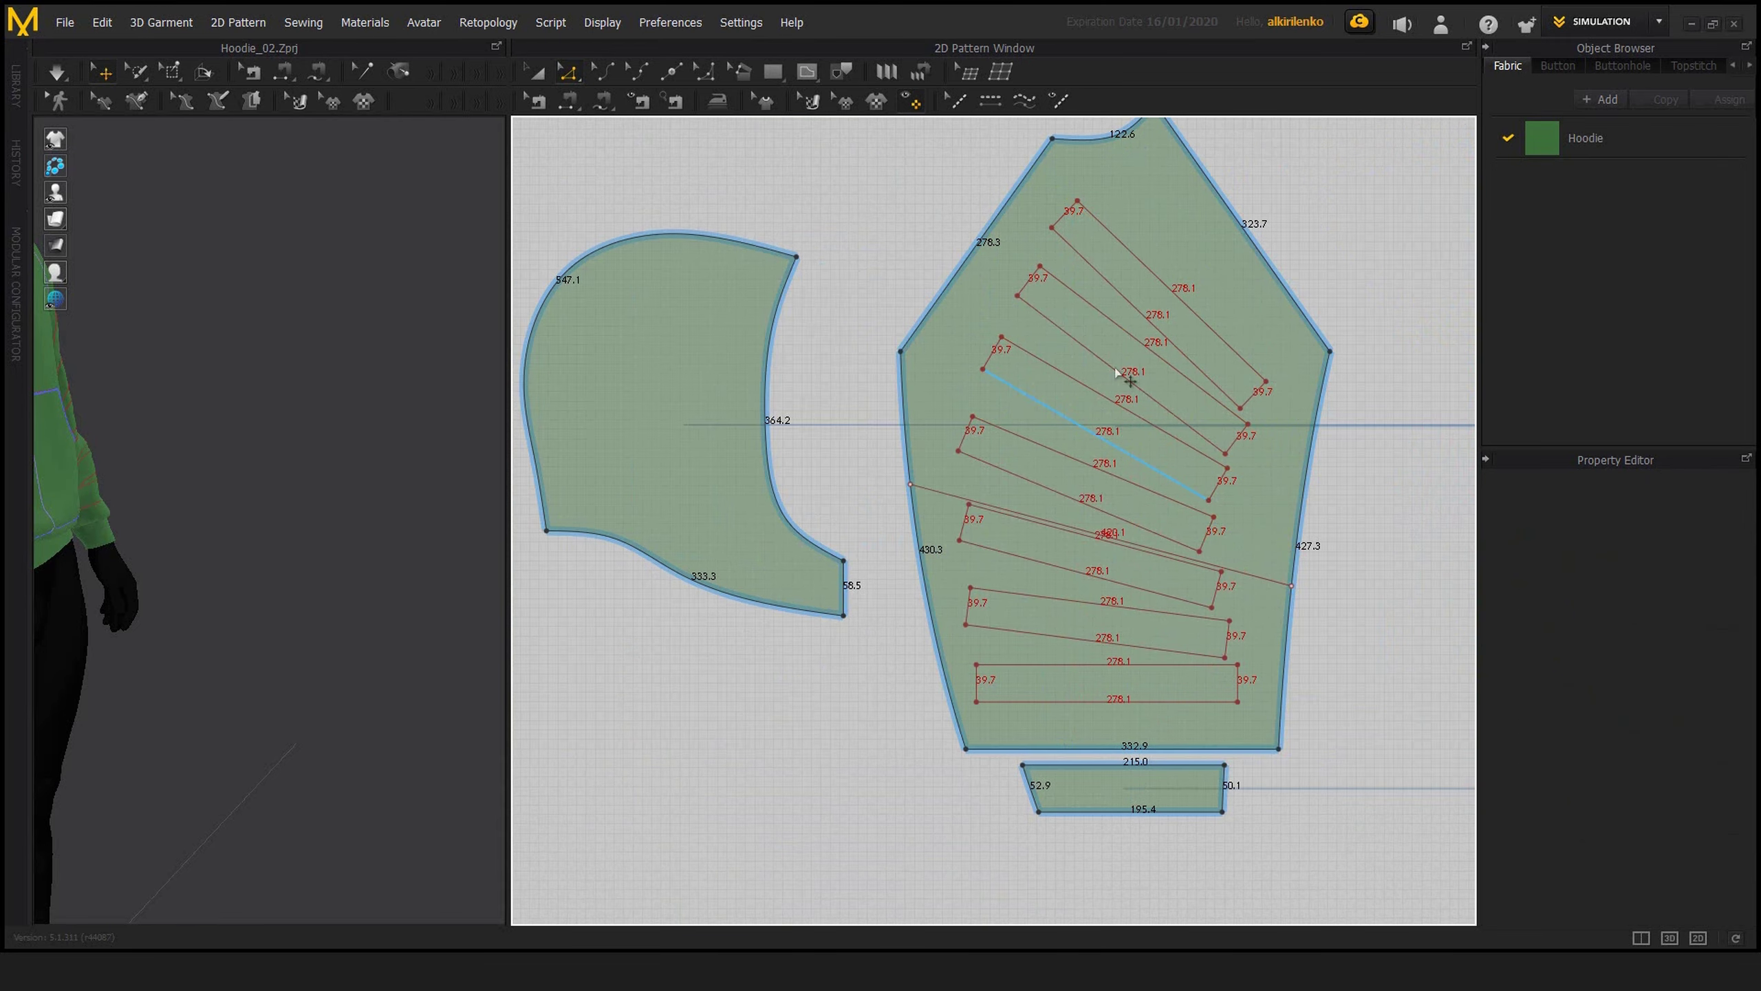
- Move all seven cloned strip shapes together slightly up and to the right within the sleeve
key("a")
left_click(1206, 359)
left_click(1148, 395, "shift")
left_click(1130, 452, "shift")
left_click(1120, 516, "shift")
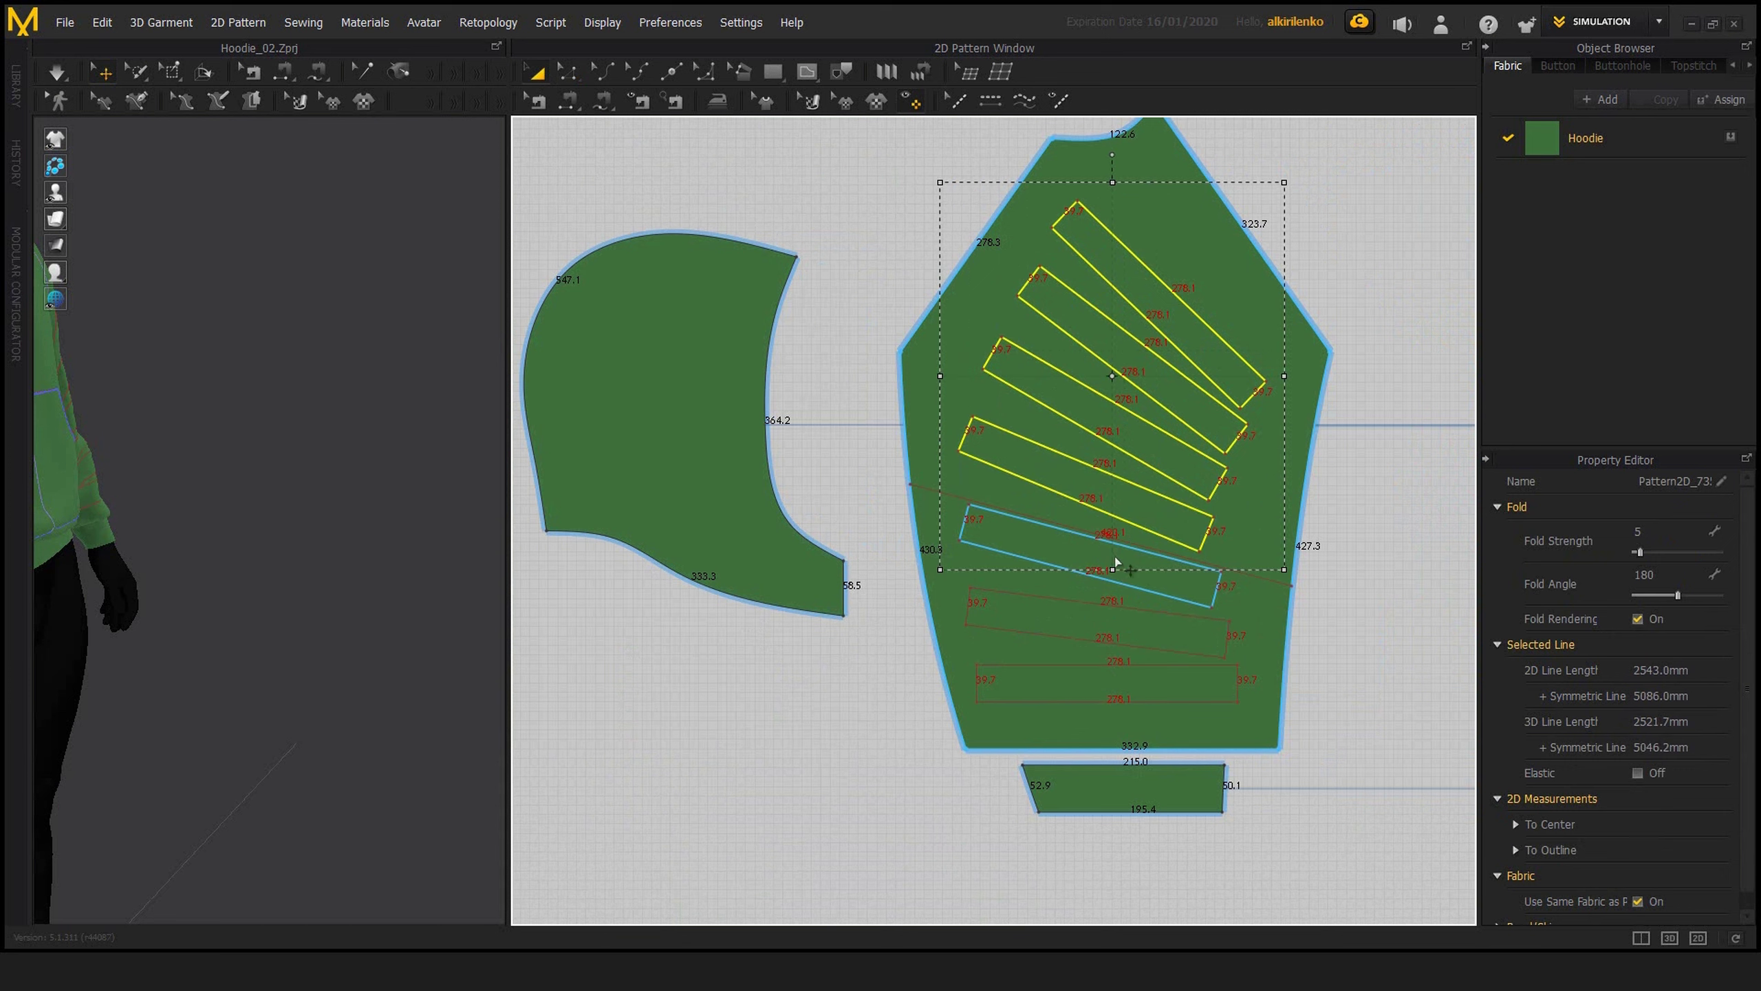
left_click(1141, 587, "shift")
left_click(1144, 602, "shift")
left_click(1165, 697, "shift")
middle_click_drag(1156, 458, 1134, 498)
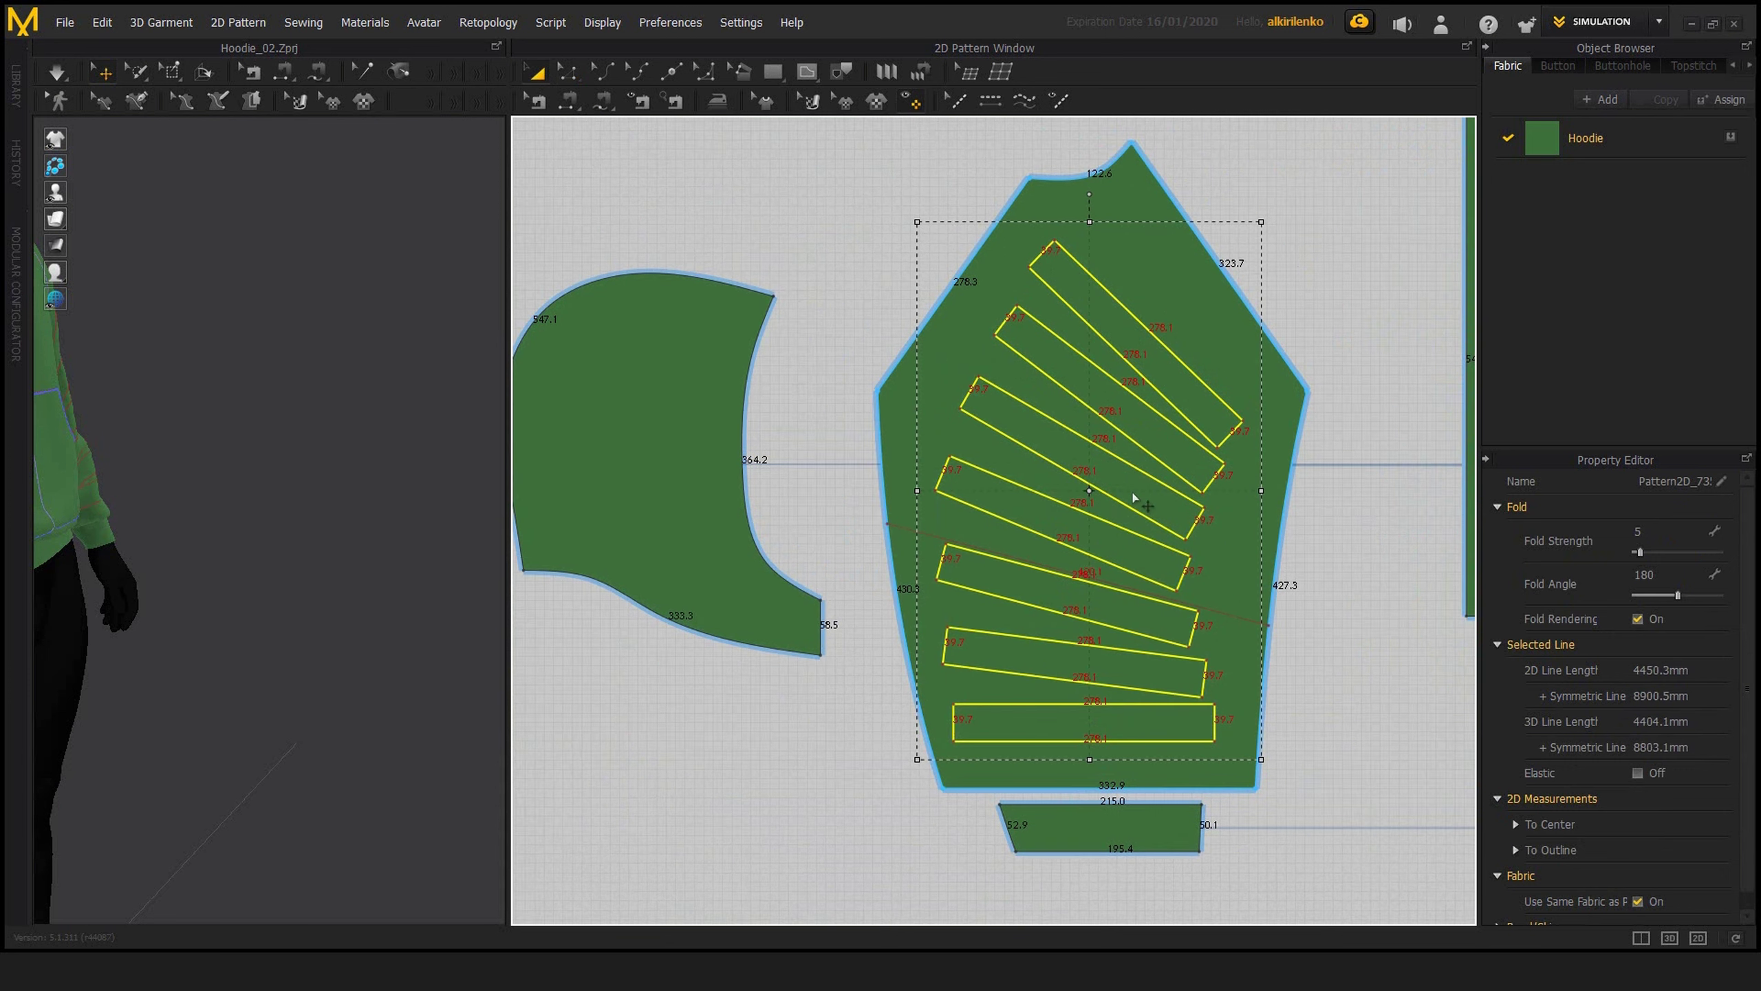
left_click_drag(1135, 497, 1145, 487)
left_click(1367, 532)
- Set the fold angle of all seven strip shapes on the sleeve to 360 and start the simulation
middle_click_drag(1075, 577, 938, 547)
scroll(938, 547, "down", 1)
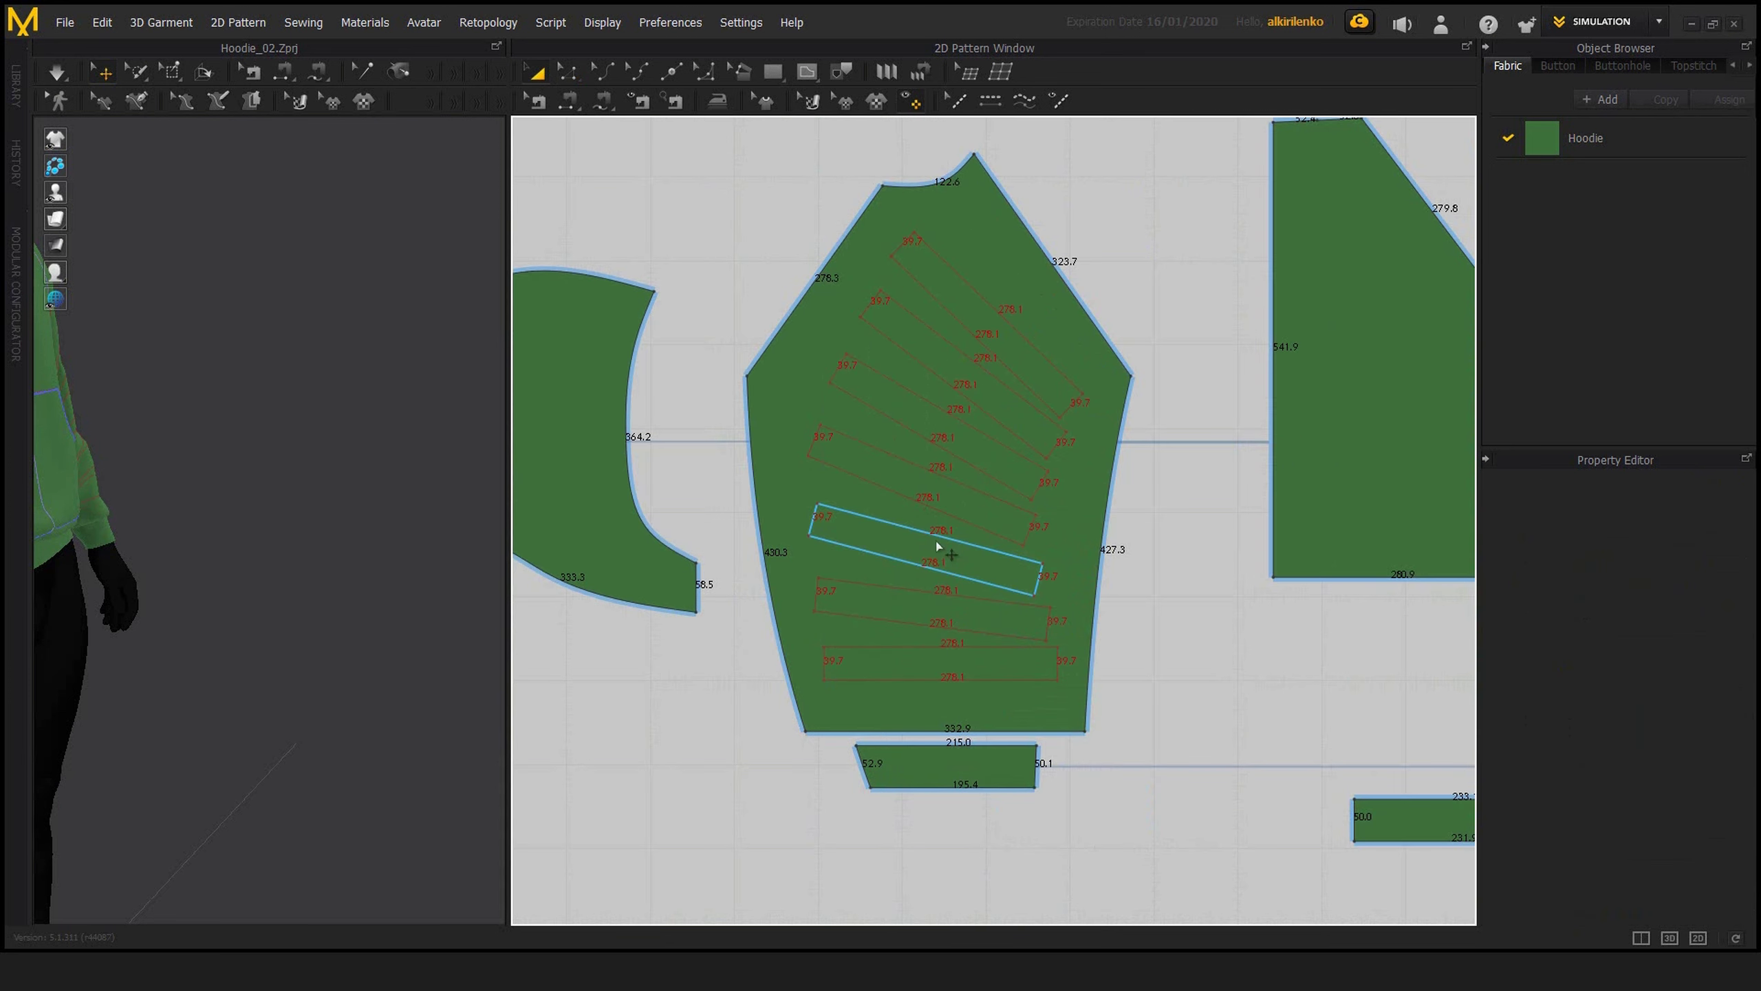
left_click(939, 547)
left_click(930, 482, "shift")
left_click(946, 423, "shift")
left_click(971, 371, "shift")
left_click(994, 323, "shift")
left_click(939, 607, "shift")
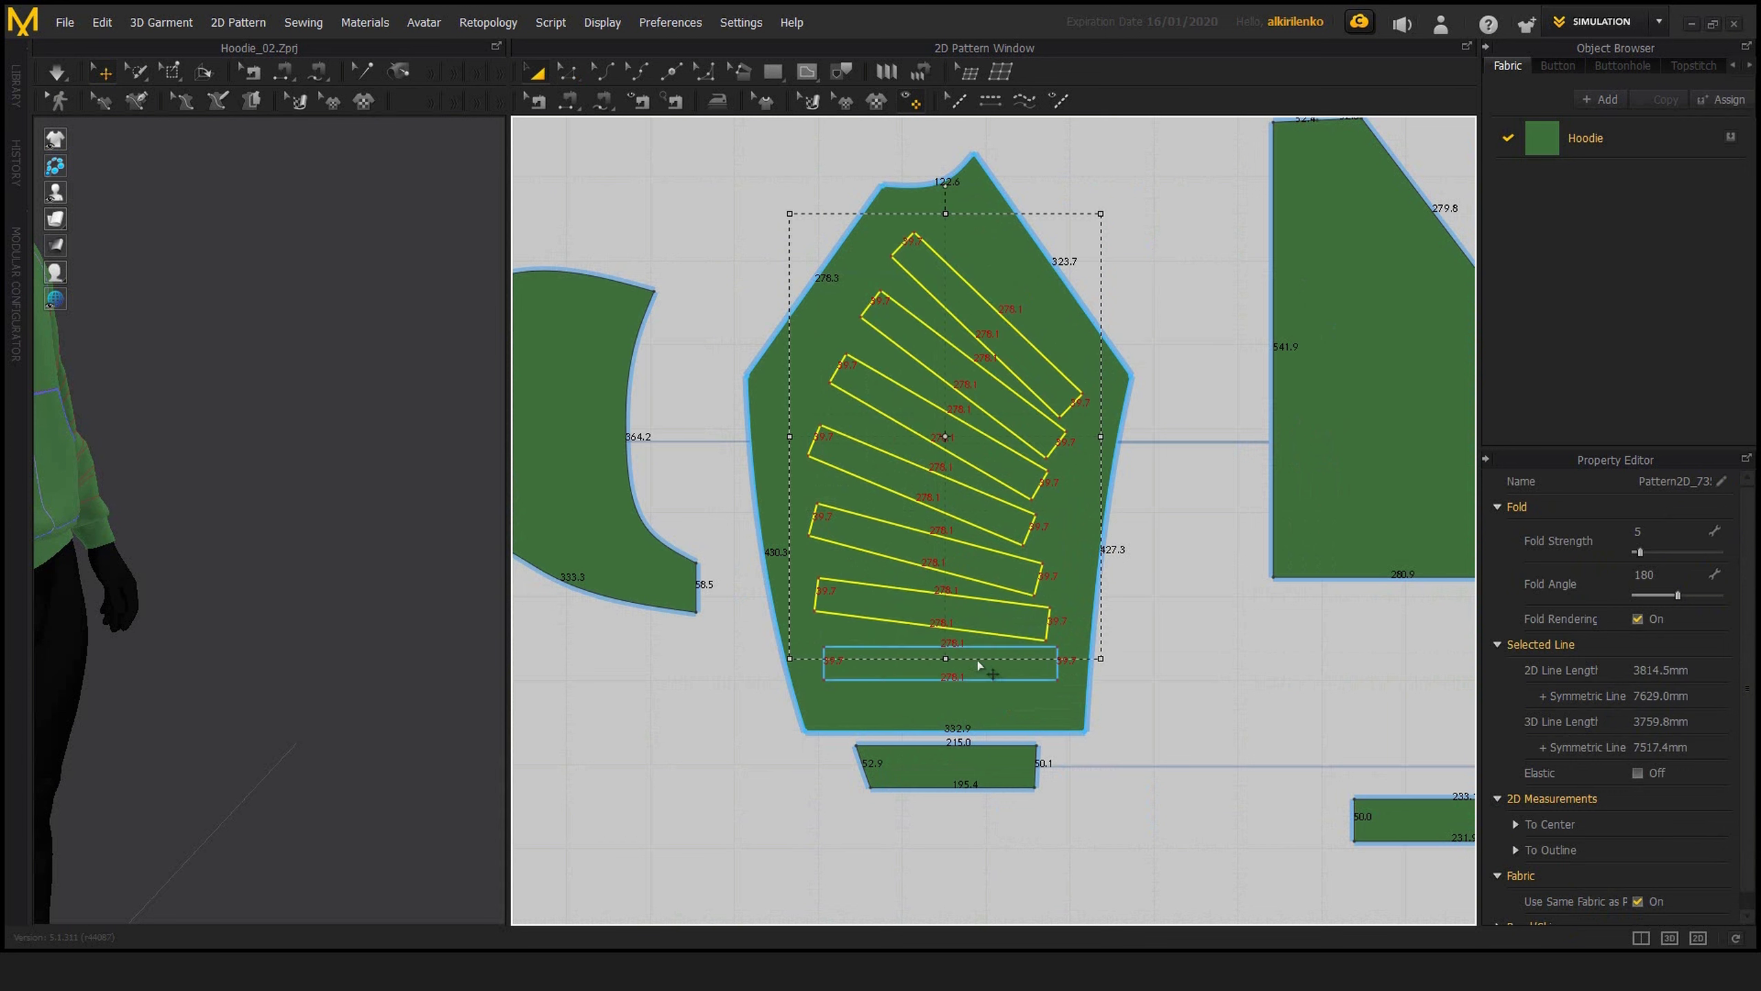
left_click(979, 666, "shift")
middle_click_drag(1044, 617, 1399, 621)
middle_click_drag(1047, 548, 1084, 570)
scroll(1005, 541, "down", 2)
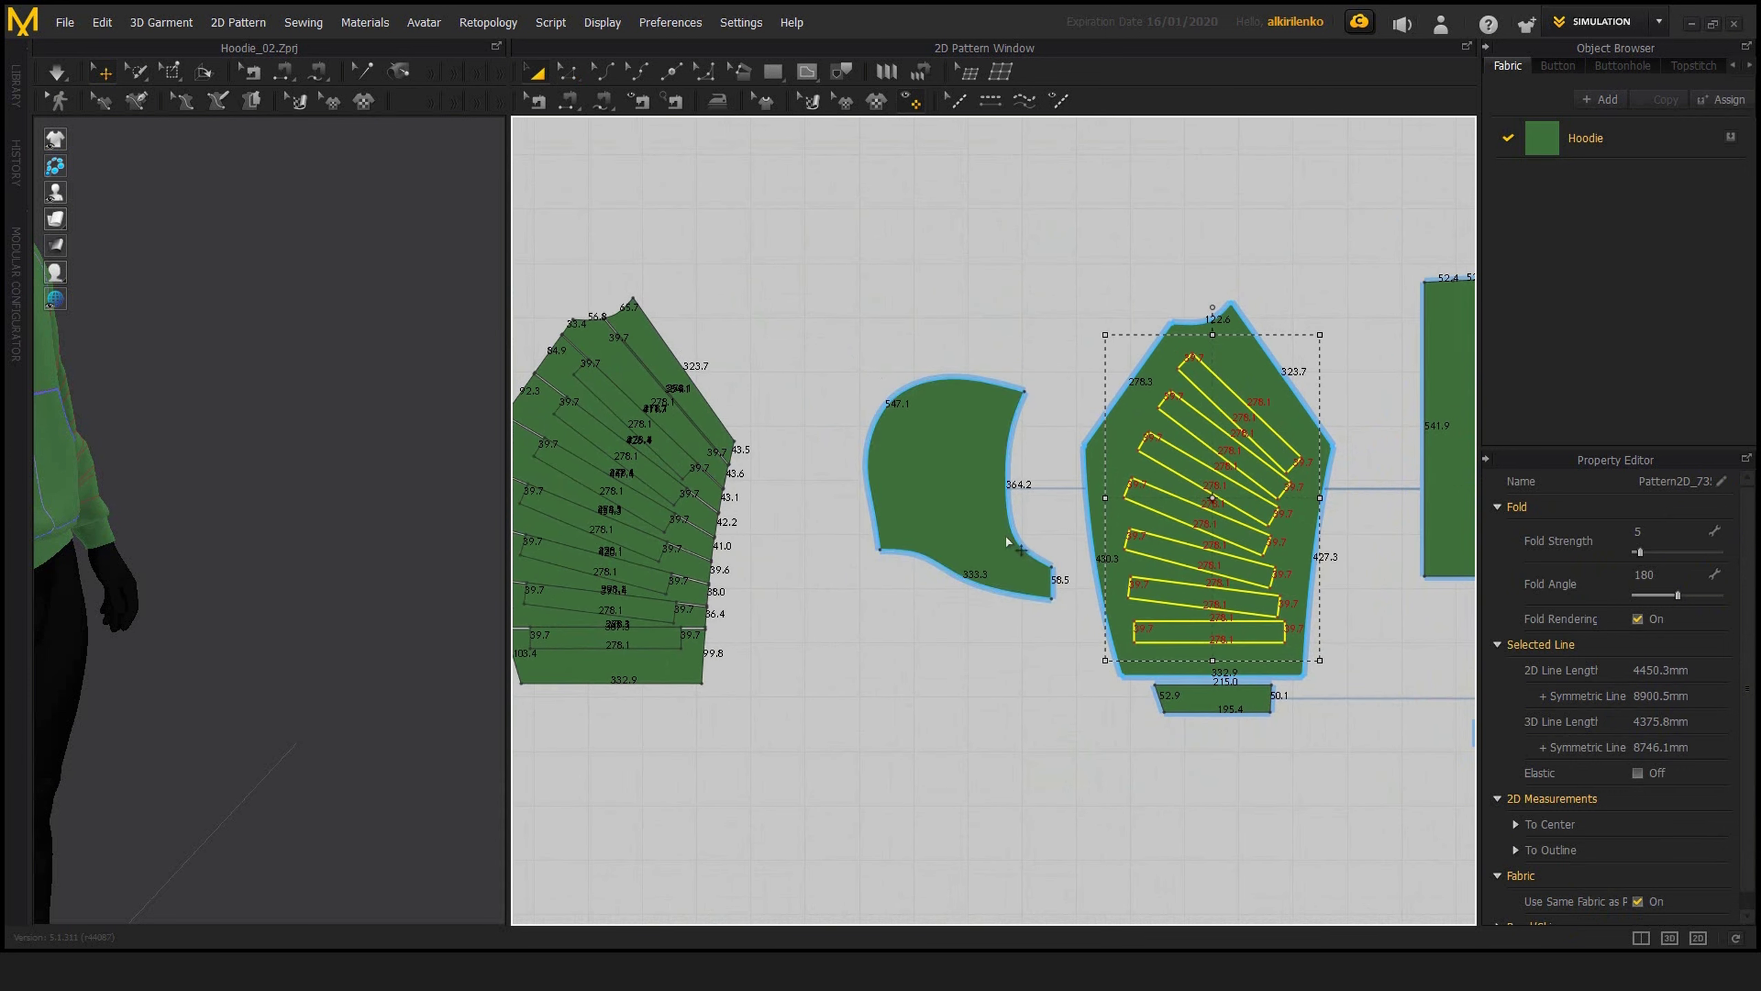
right_click_drag(311, 563, 294, 511)
scroll(256, 569, "up", 2)
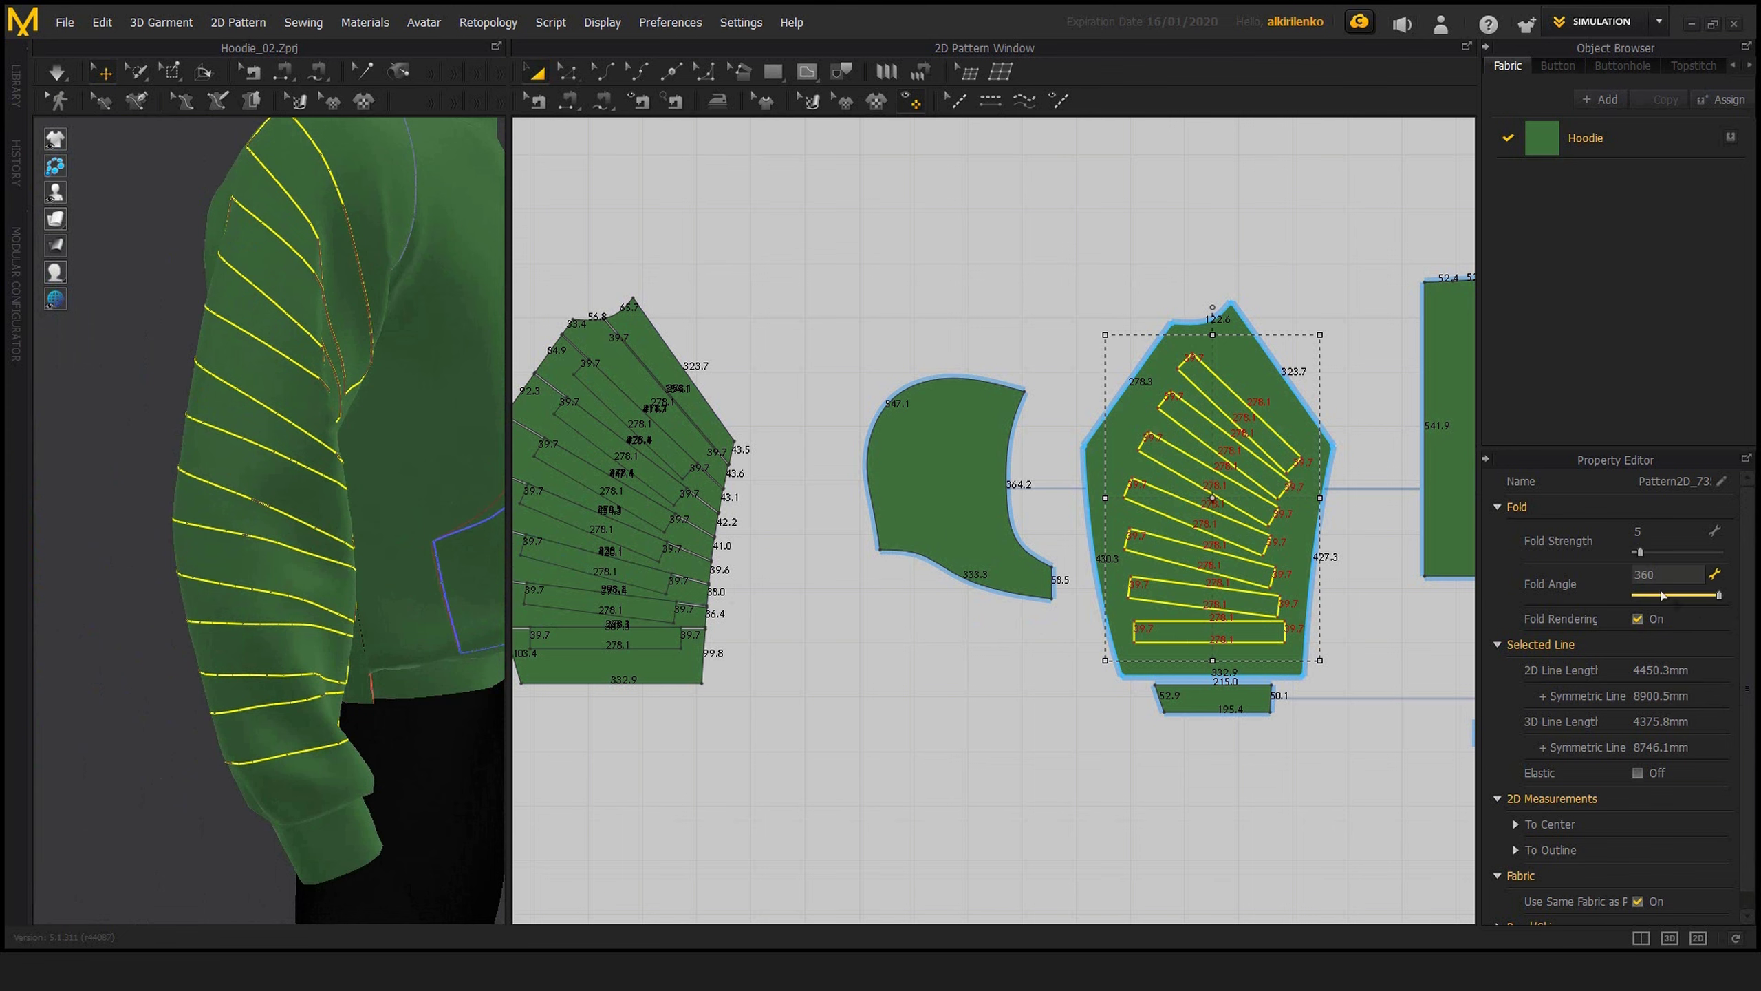
key("space")
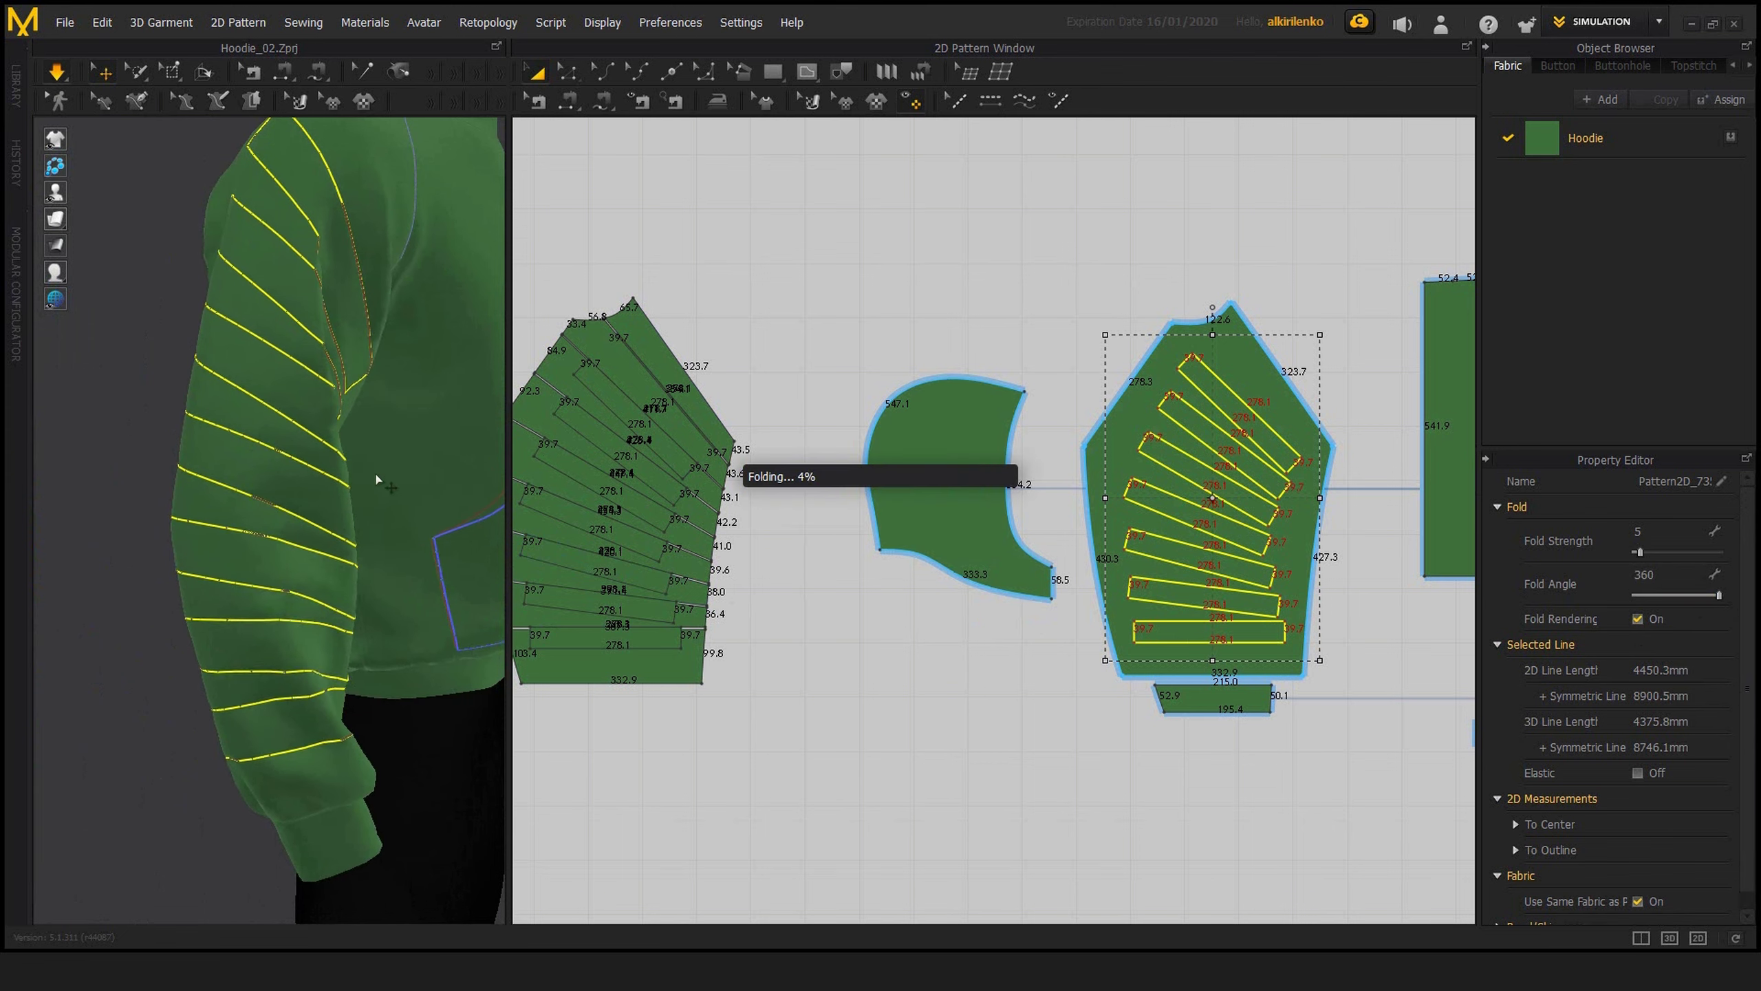